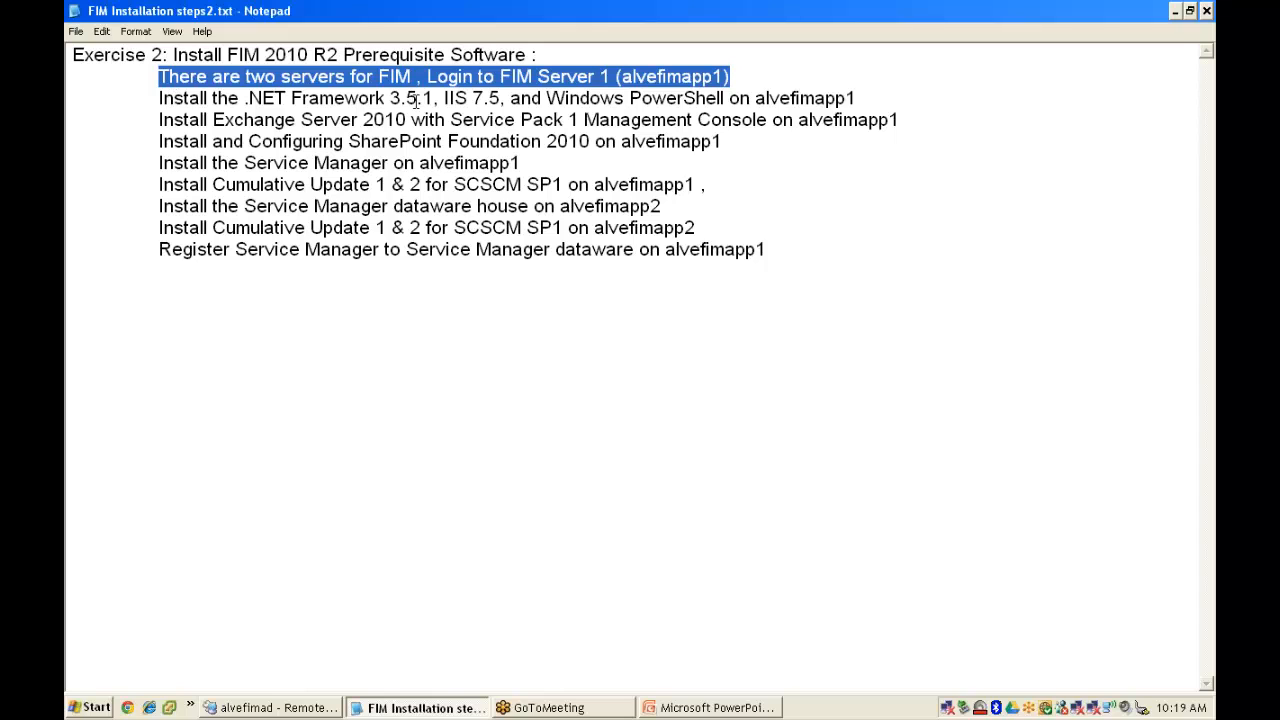
# - On alvefimapp1, view Server Manager's Roles summary (0 of 17 installed) and launch the Add Roles Wizard
pyautogui.click(273, 708)
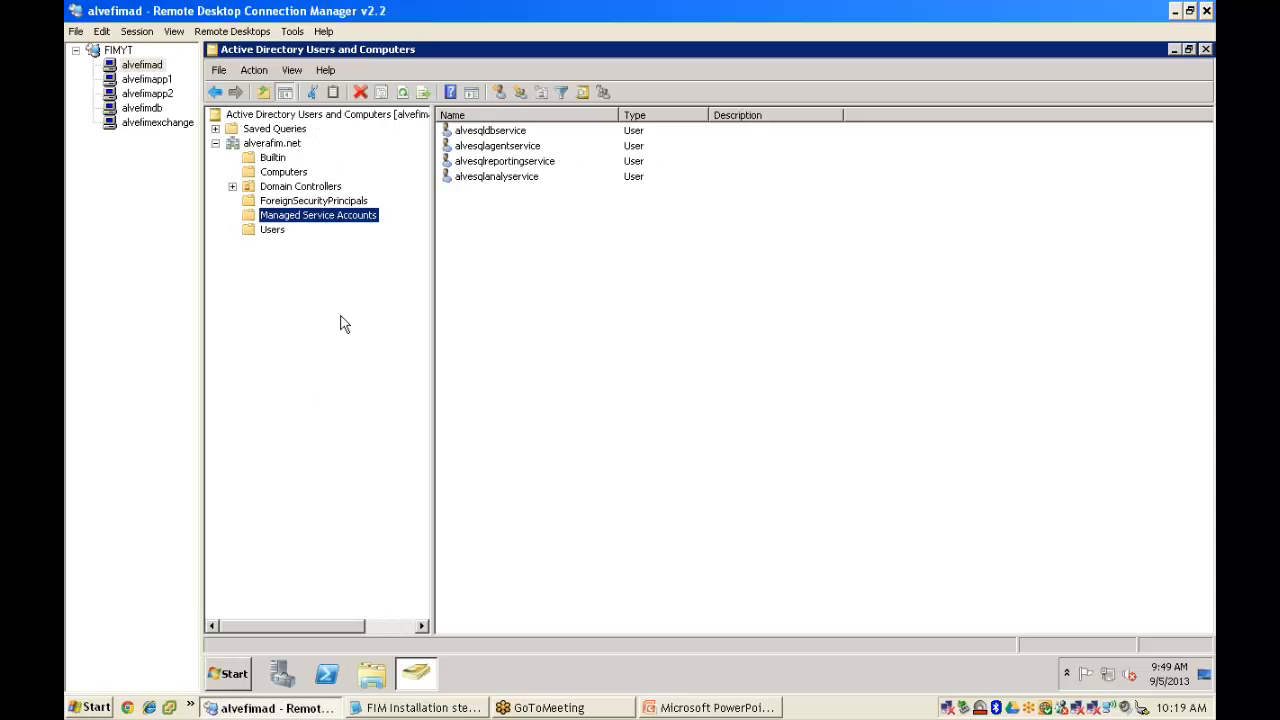
pyautogui.click(150, 80)
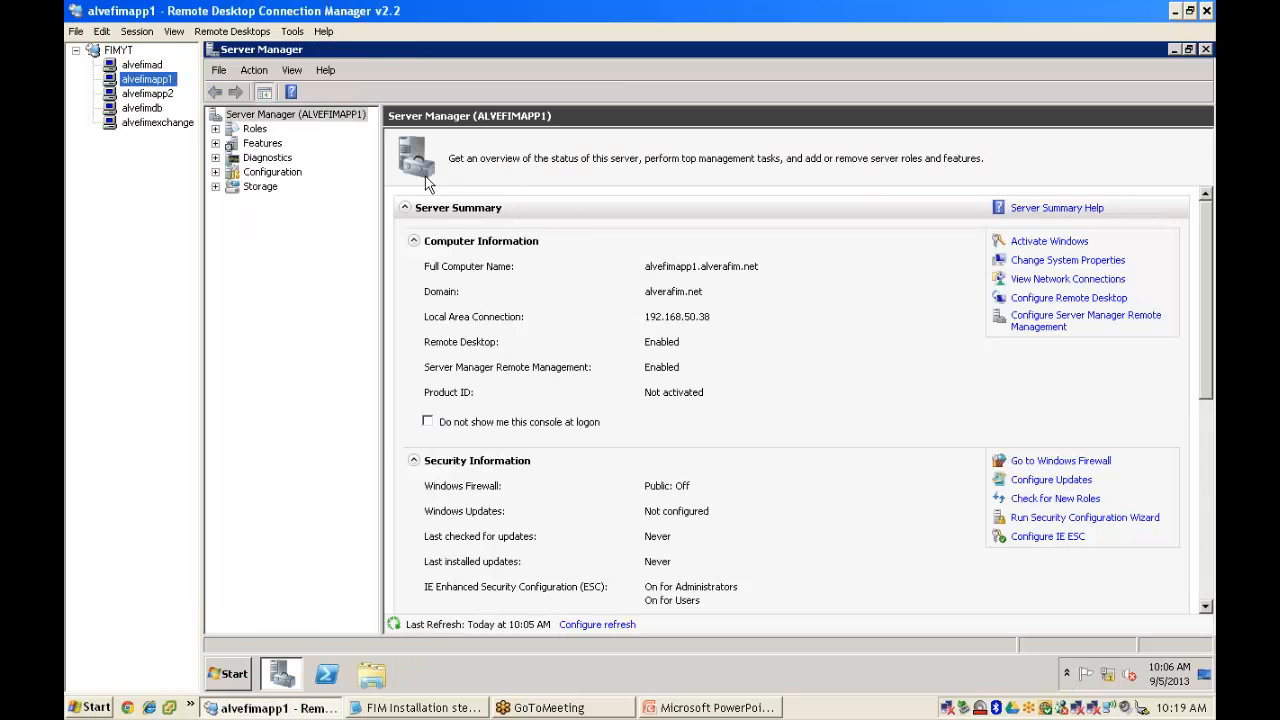
pyautogui.click(264, 134)
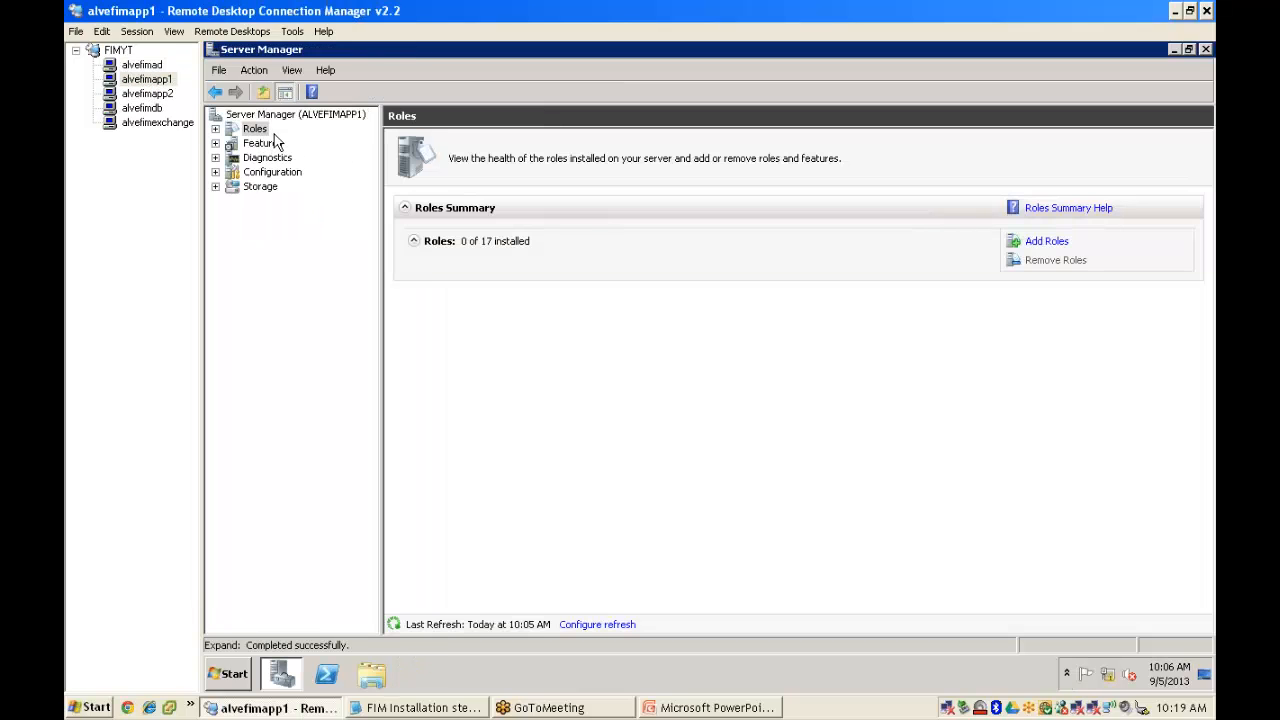
pyautogui.click(1050, 244)
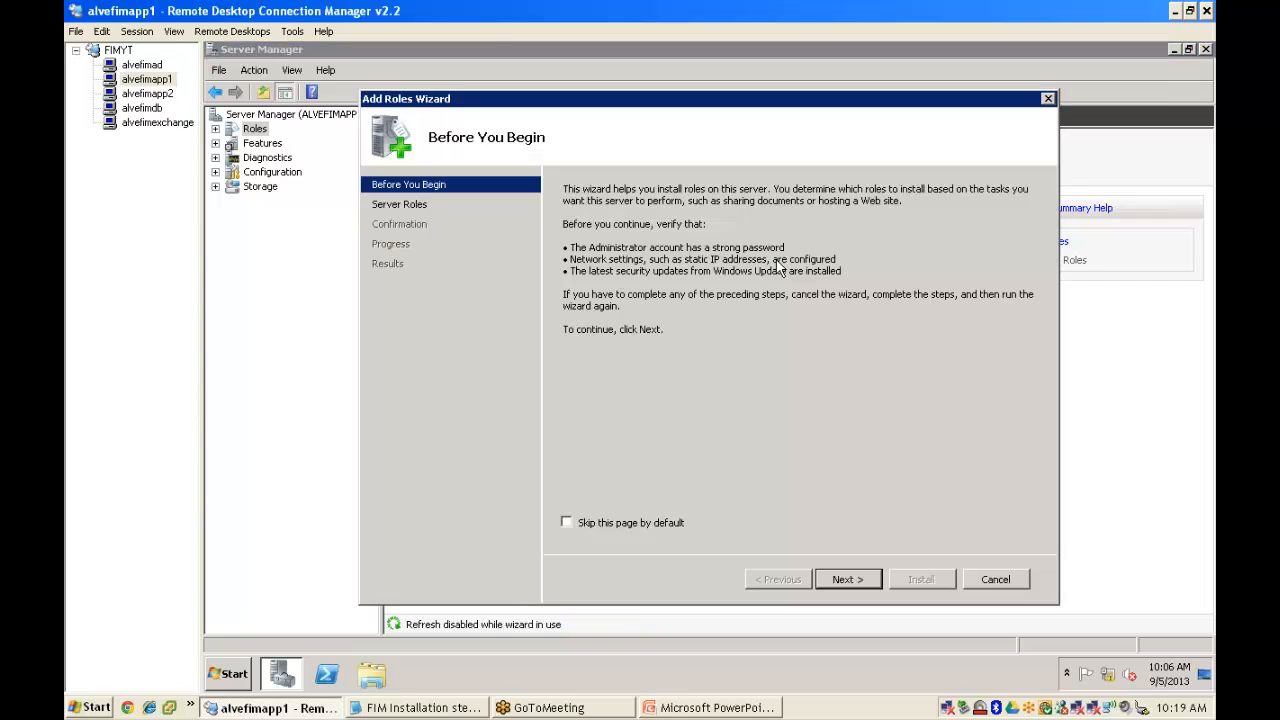
# - Select the Application Server role with its required features and Web Server (IIS) Support
pyautogui.click(843, 576)
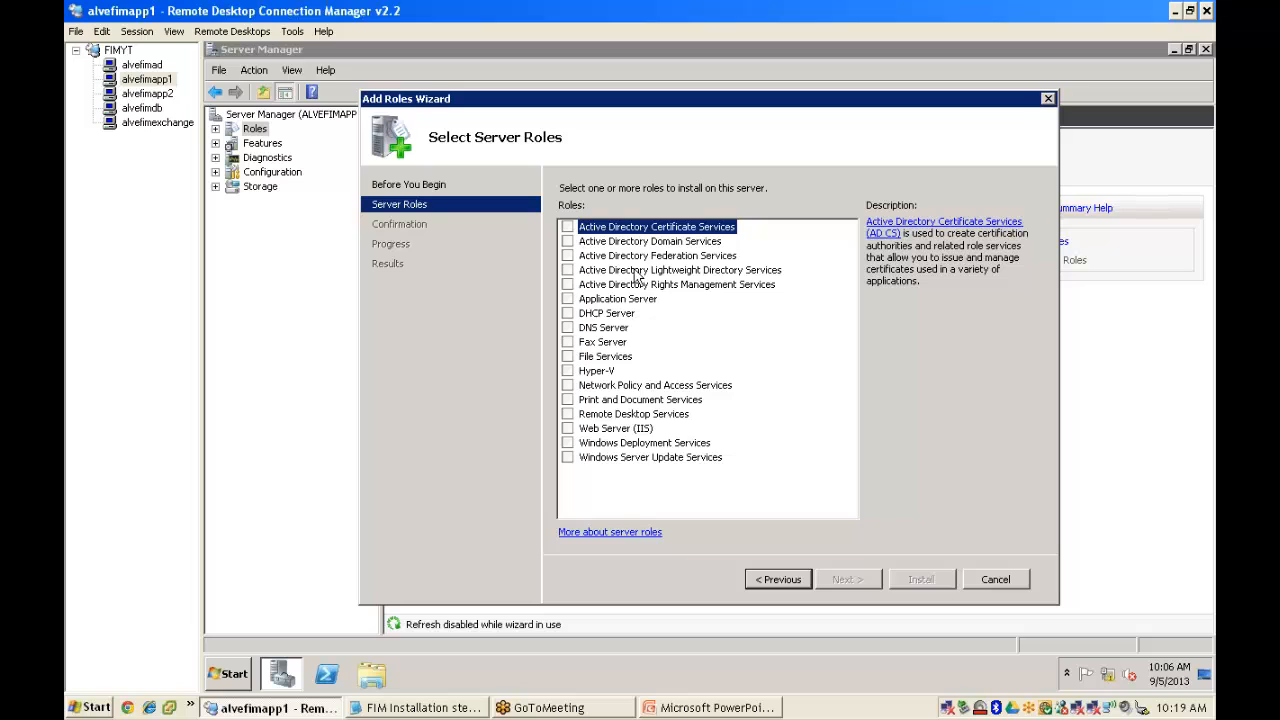
pyautogui.click(568, 300)
pyautogui.click(835, 436)
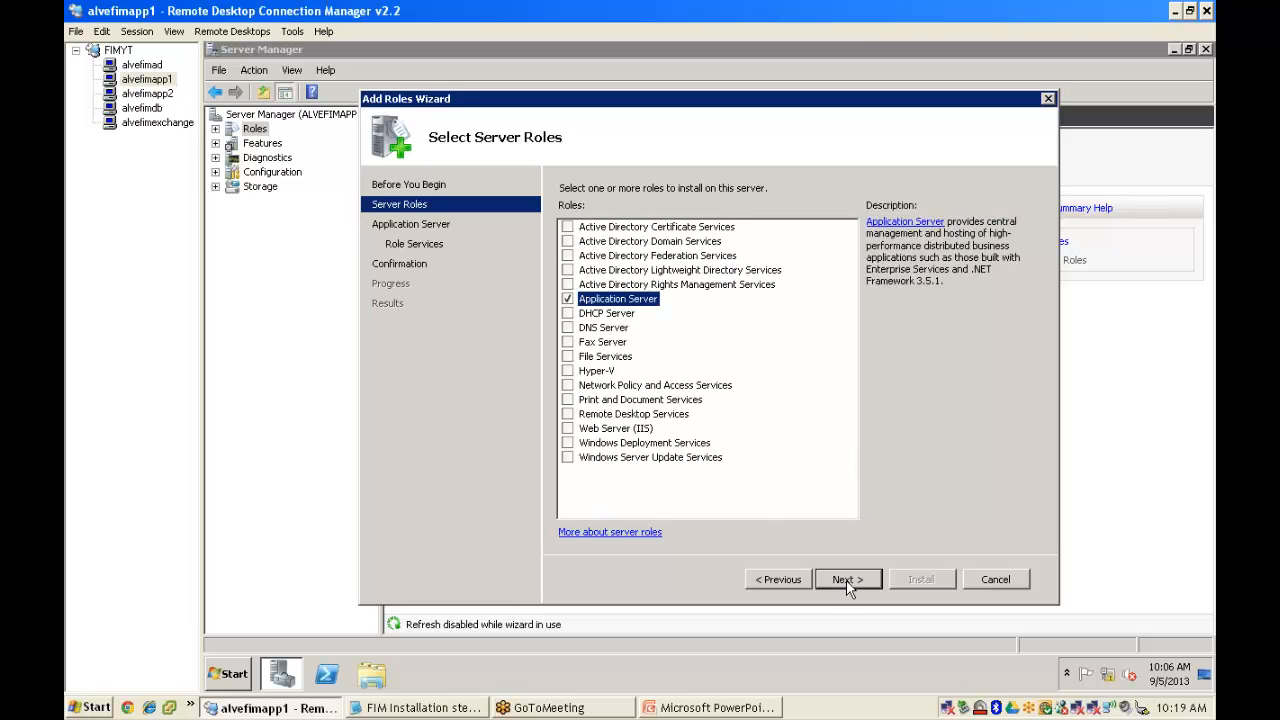
pyautogui.click(846, 580)
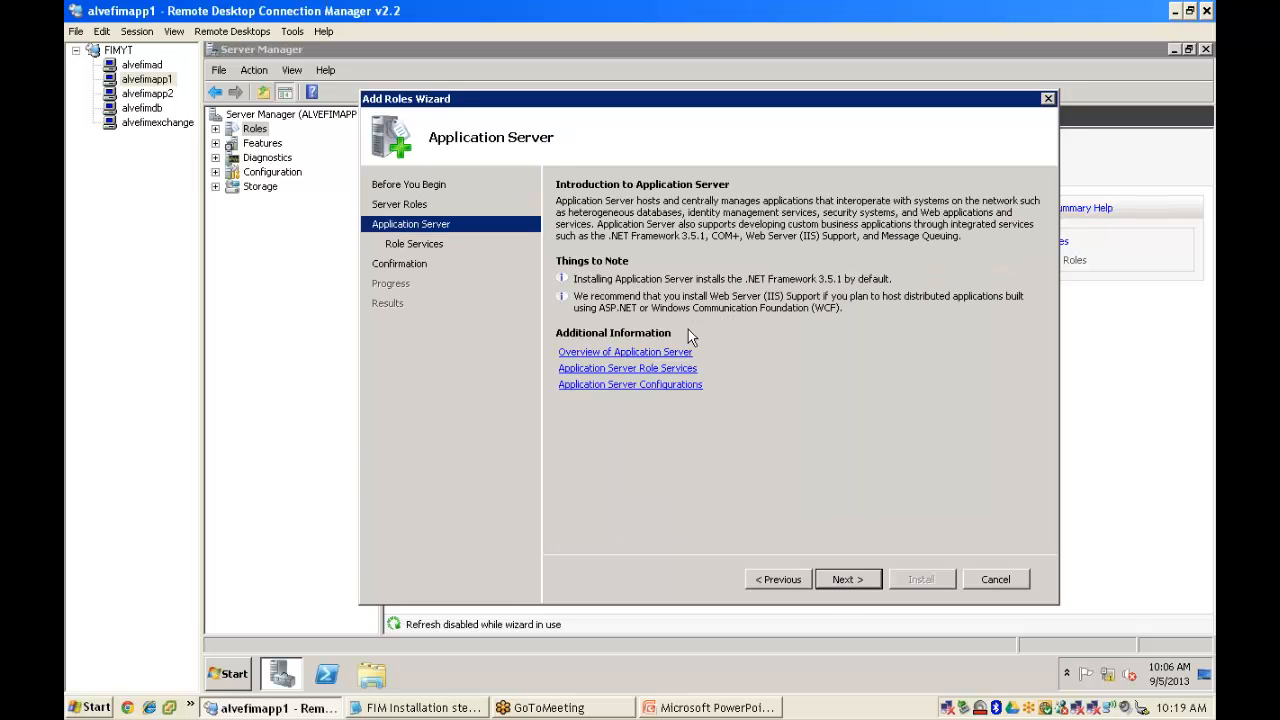
pyautogui.click(848, 579)
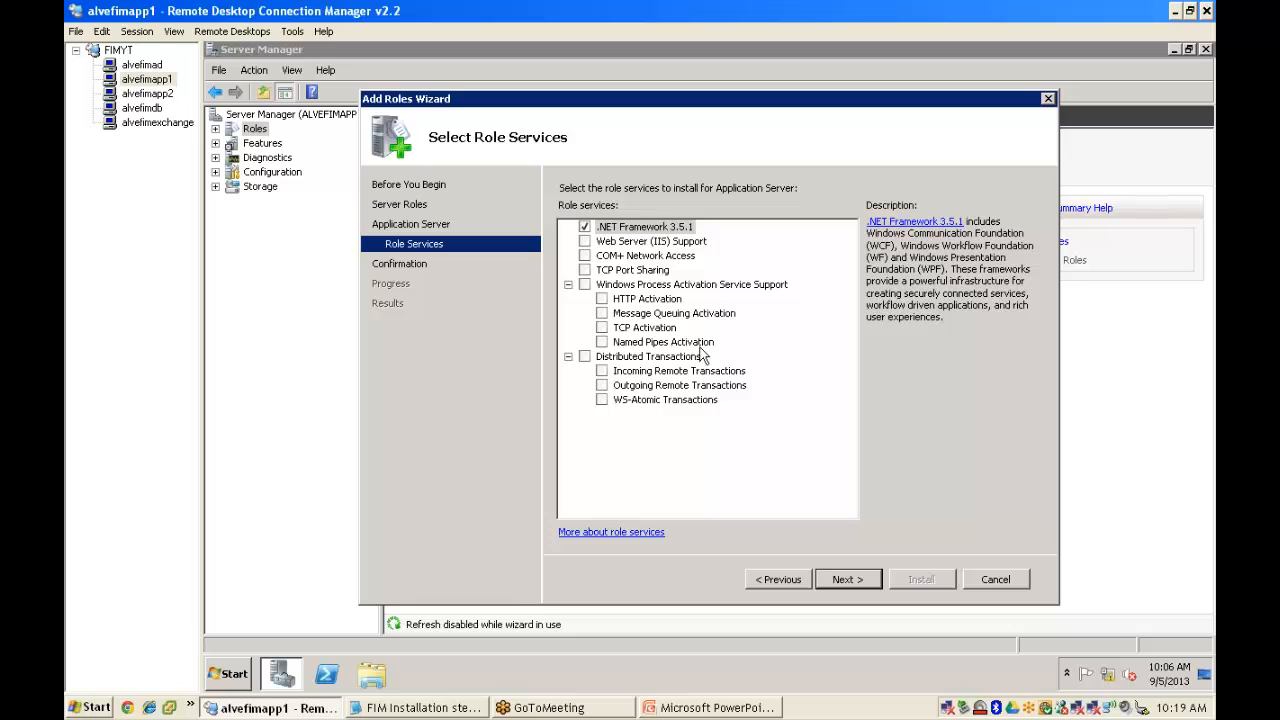
pyautogui.click(585, 241)
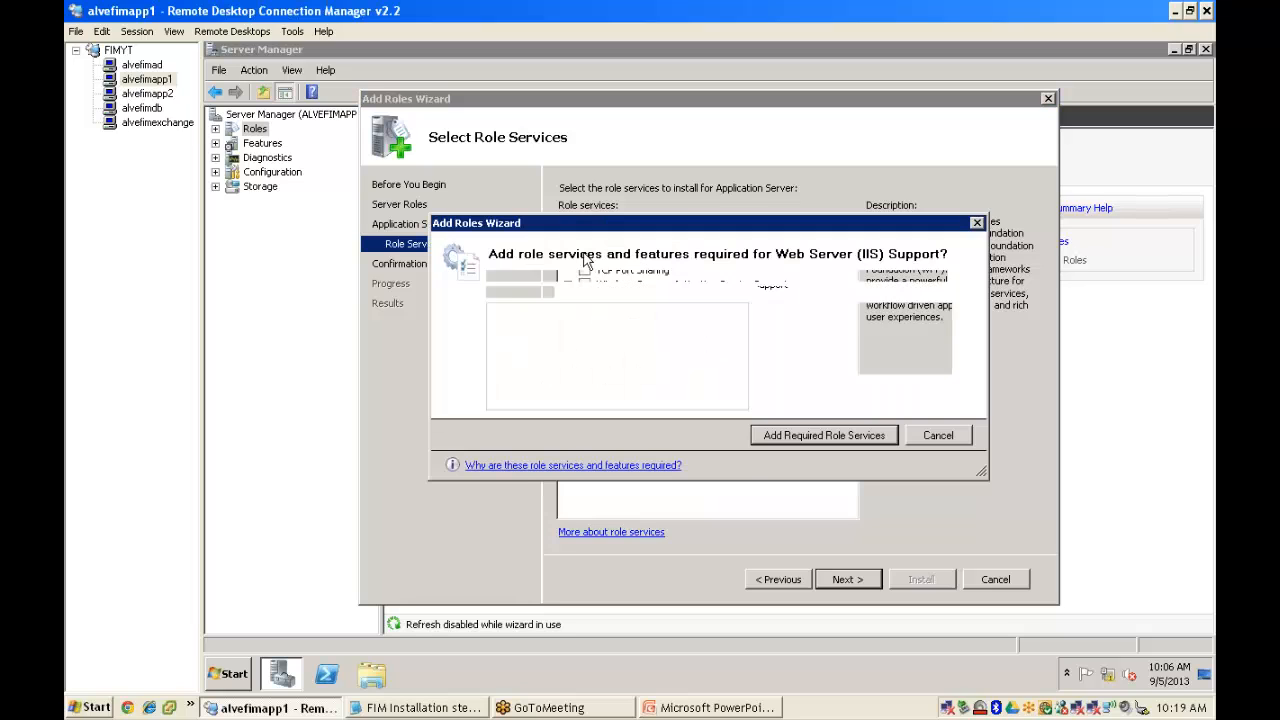
pyautogui.click(820, 438)
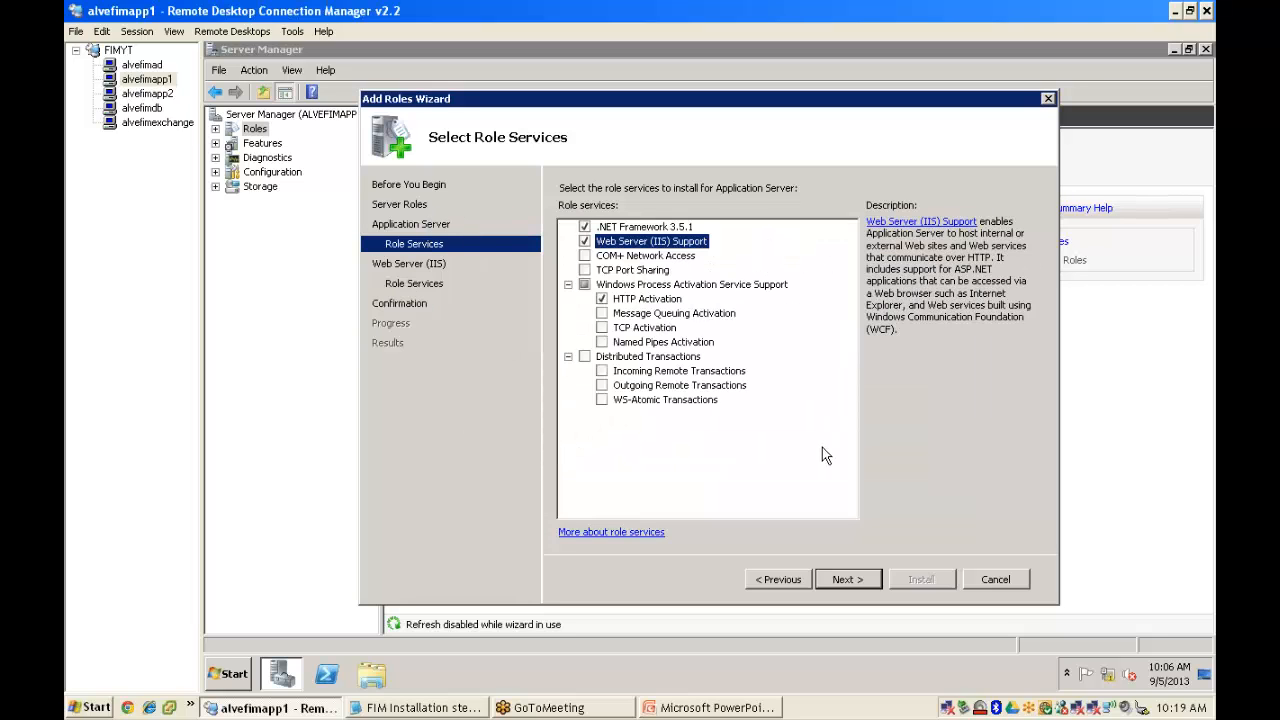
# - Add IIS 6 Management Compatibility to the Web Server role services and start the installation
pyautogui.click(847, 582)
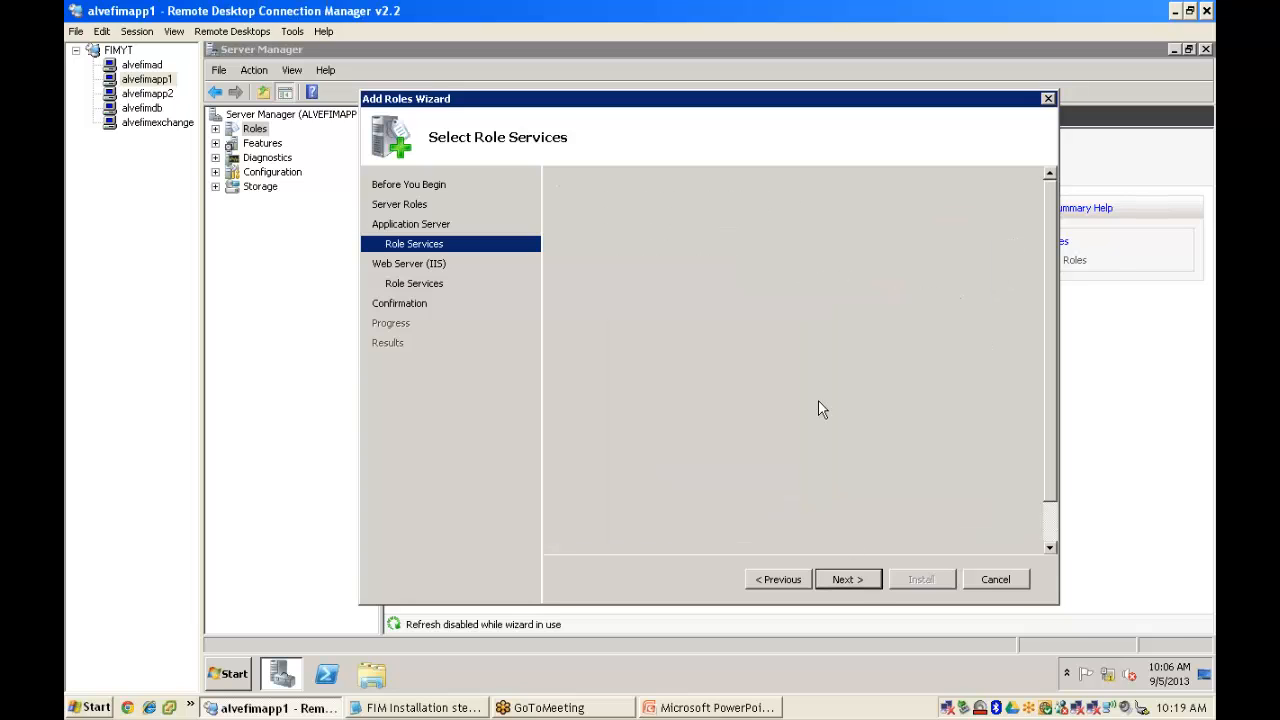
pyautogui.click(848, 580)
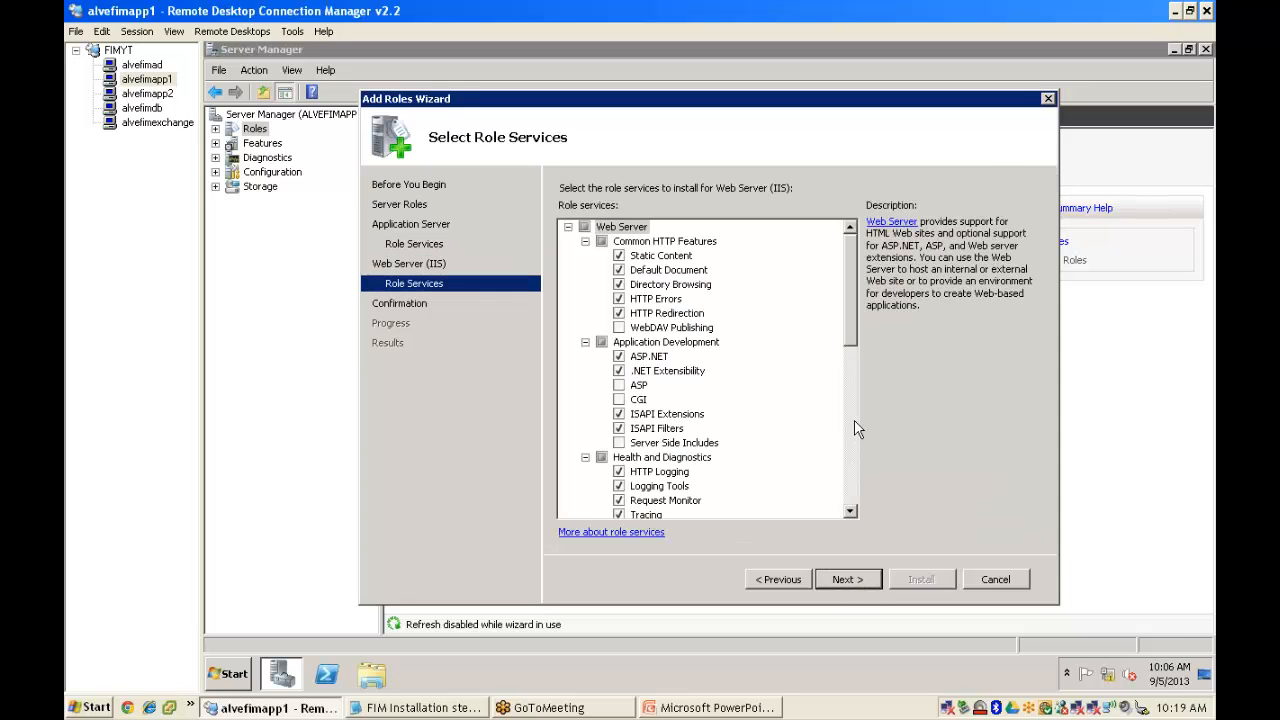
pyautogui.moveTo(849, 359); pyautogui.dragTo(850, 436)
pyautogui.click(601, 386)
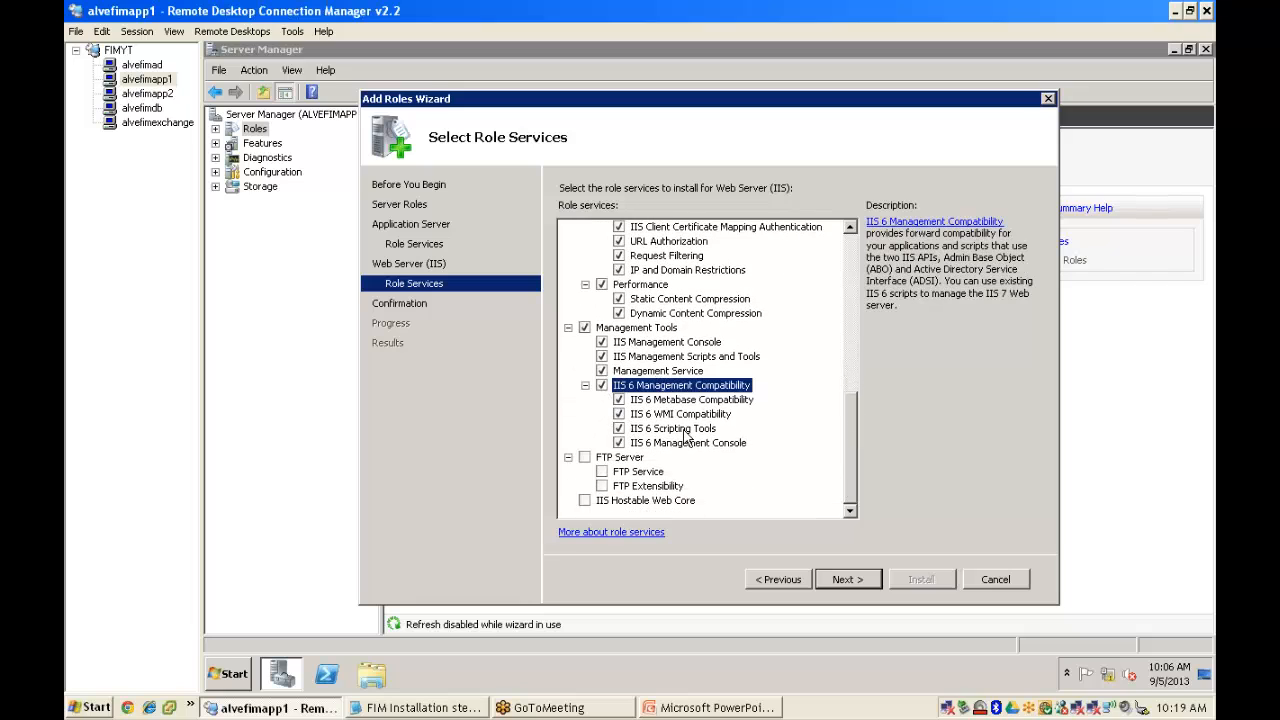
pyautogui.click(857, 578)
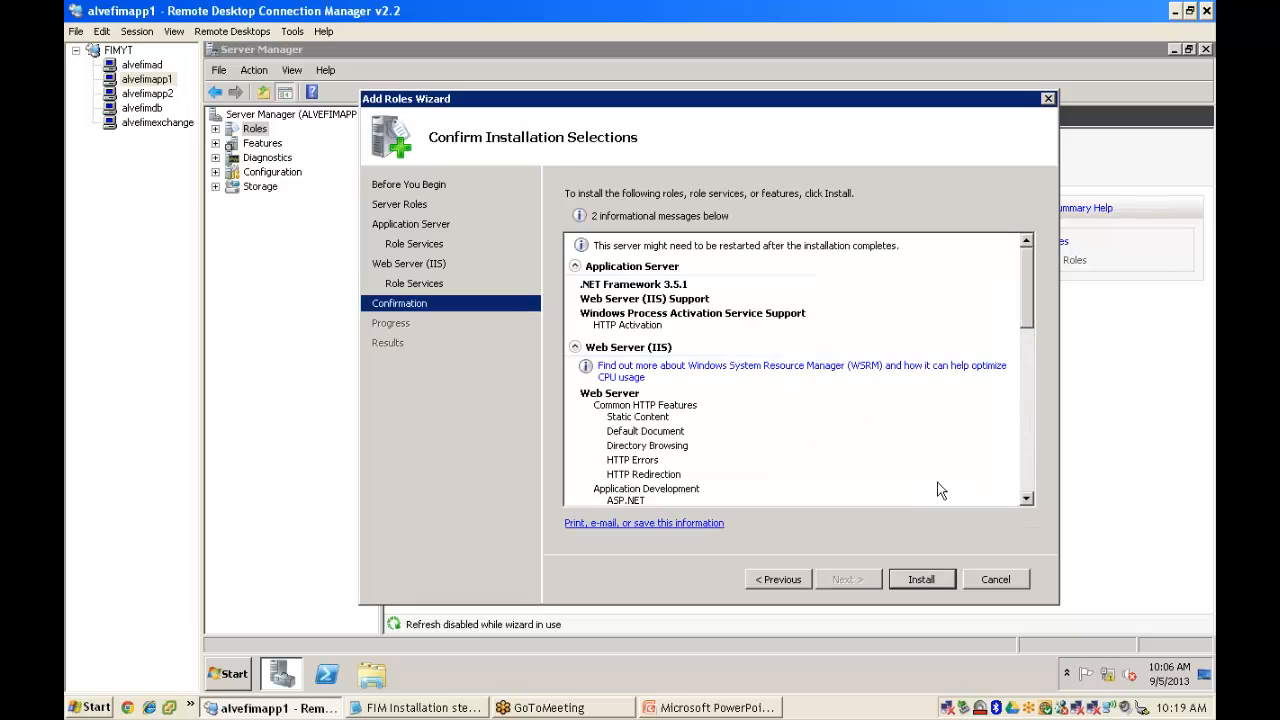
pyautogui.click(931, 582)
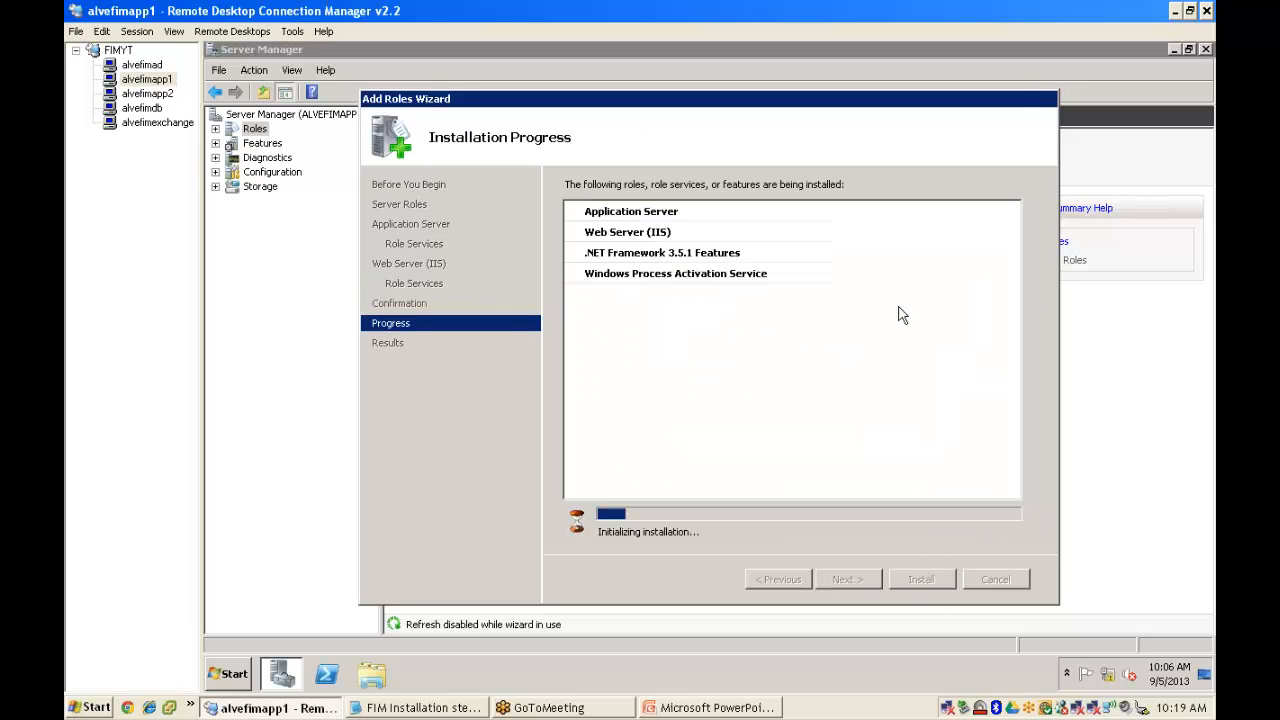
# - On alvefimapp2, open Server Manager's Roles view and launch the Add Roles Wizard
pyautogui.click(147, 94)
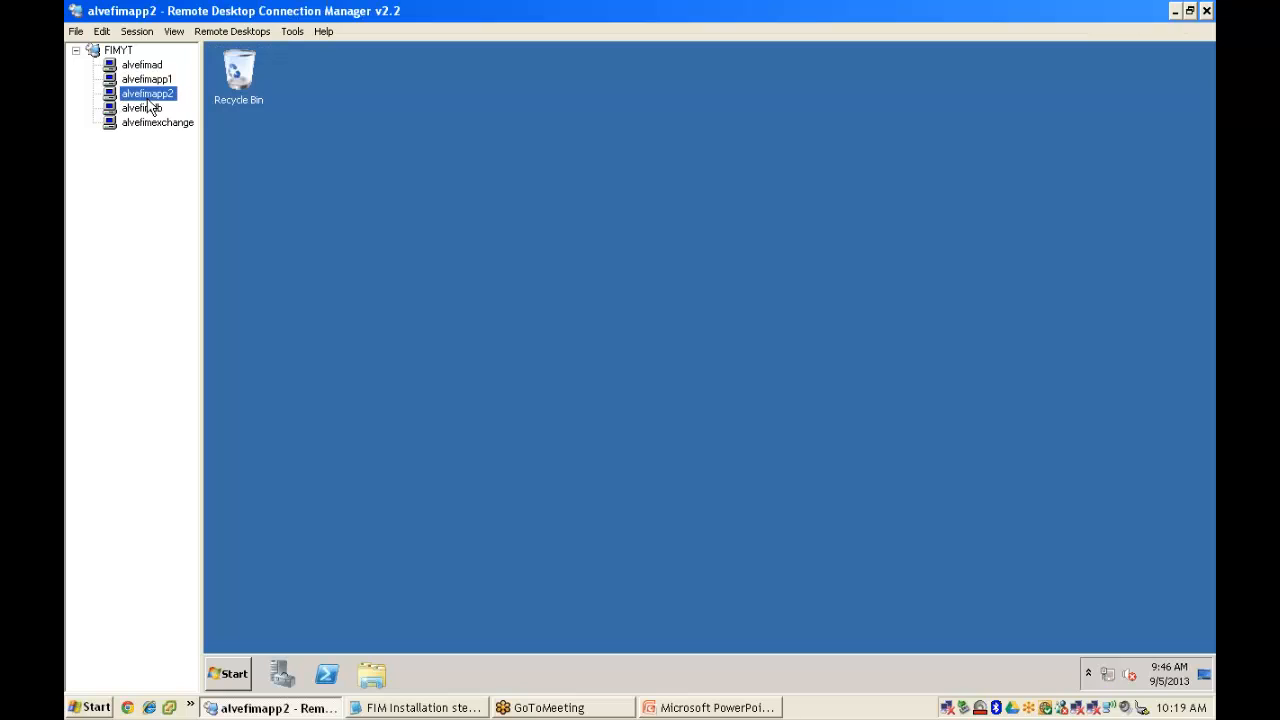
pyautogui.click(284, 673)
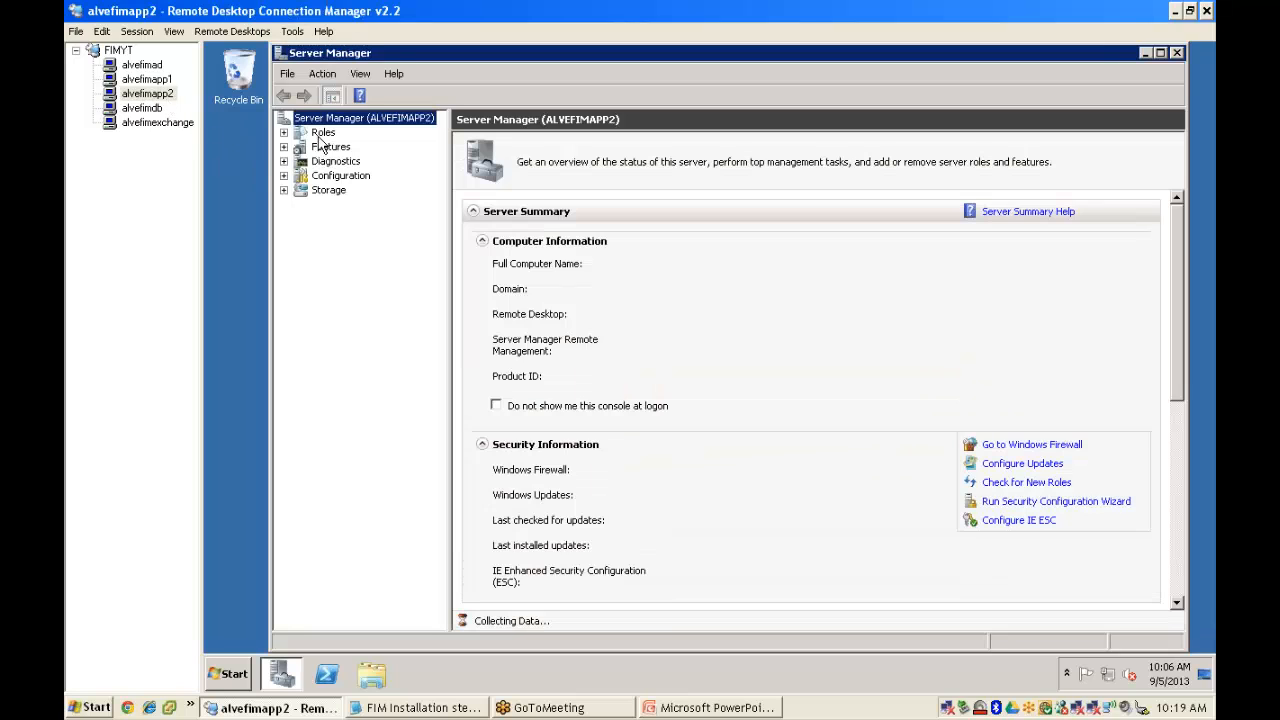
pyautogui.click(322, 133)
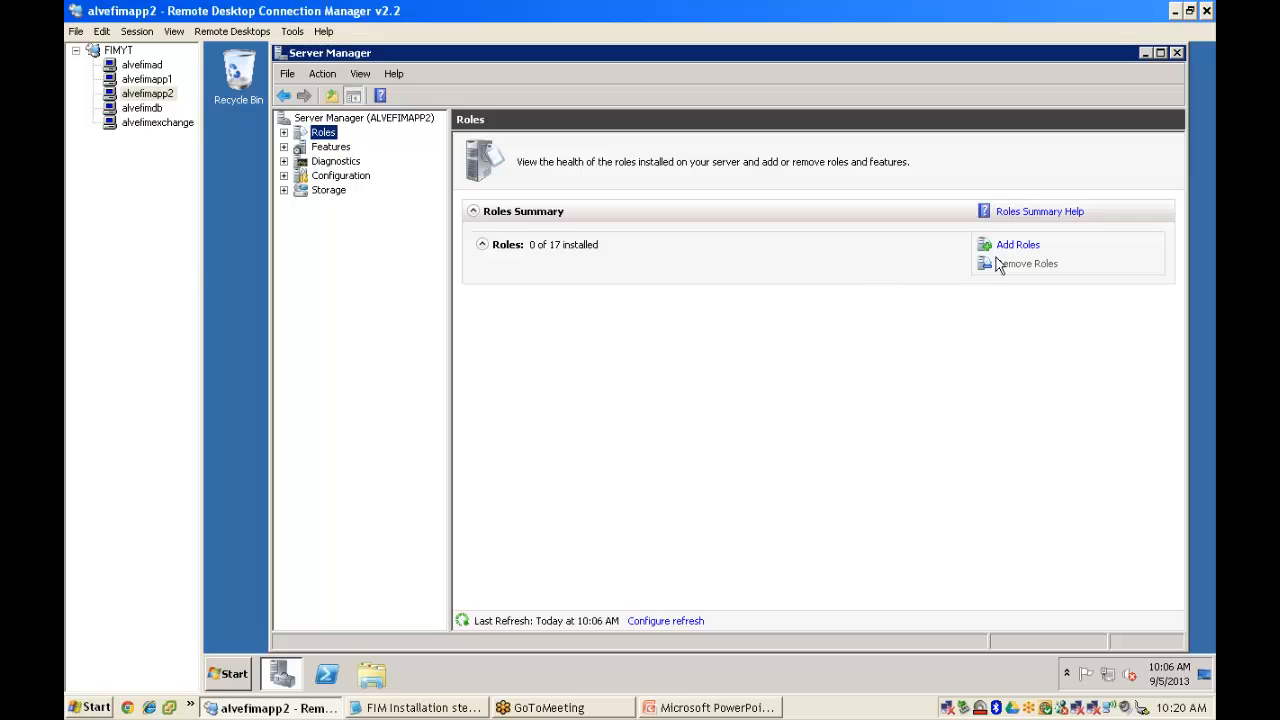
pyautogui.click(1021, 248)
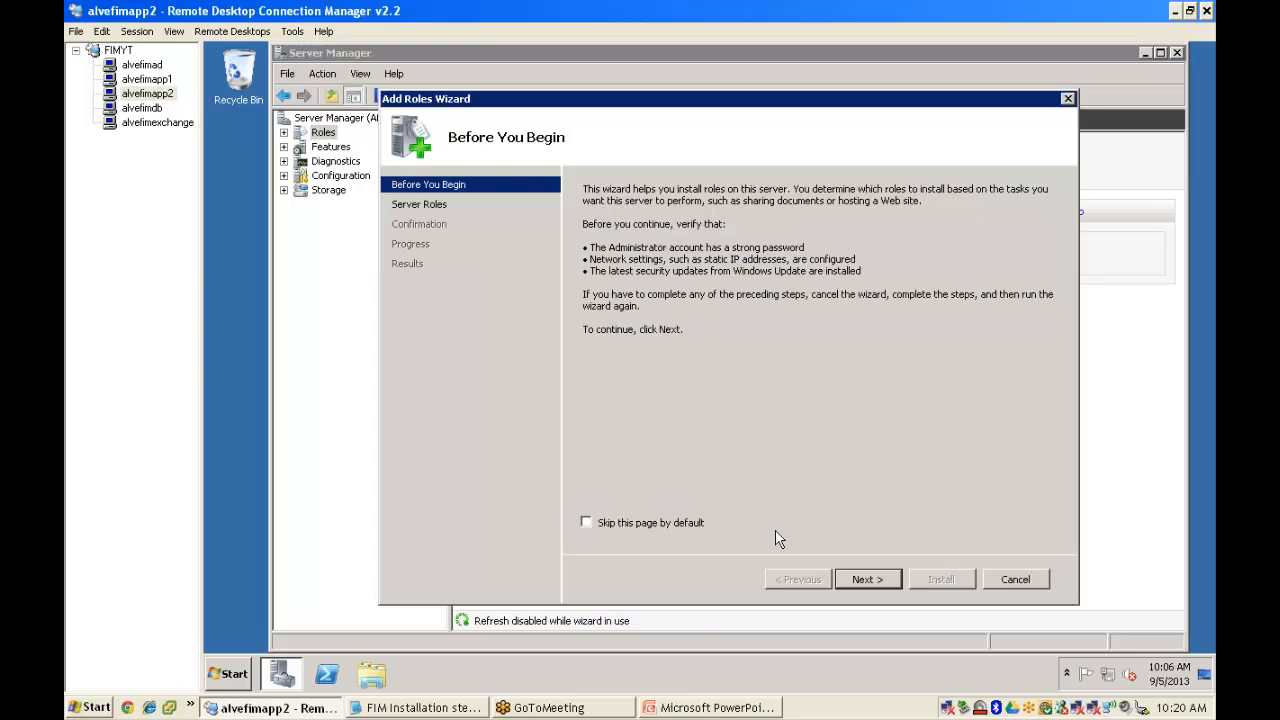
# - Select the Application Server role with its required features and Web Server (IIS) Support
pyautogui.click(862, 579)
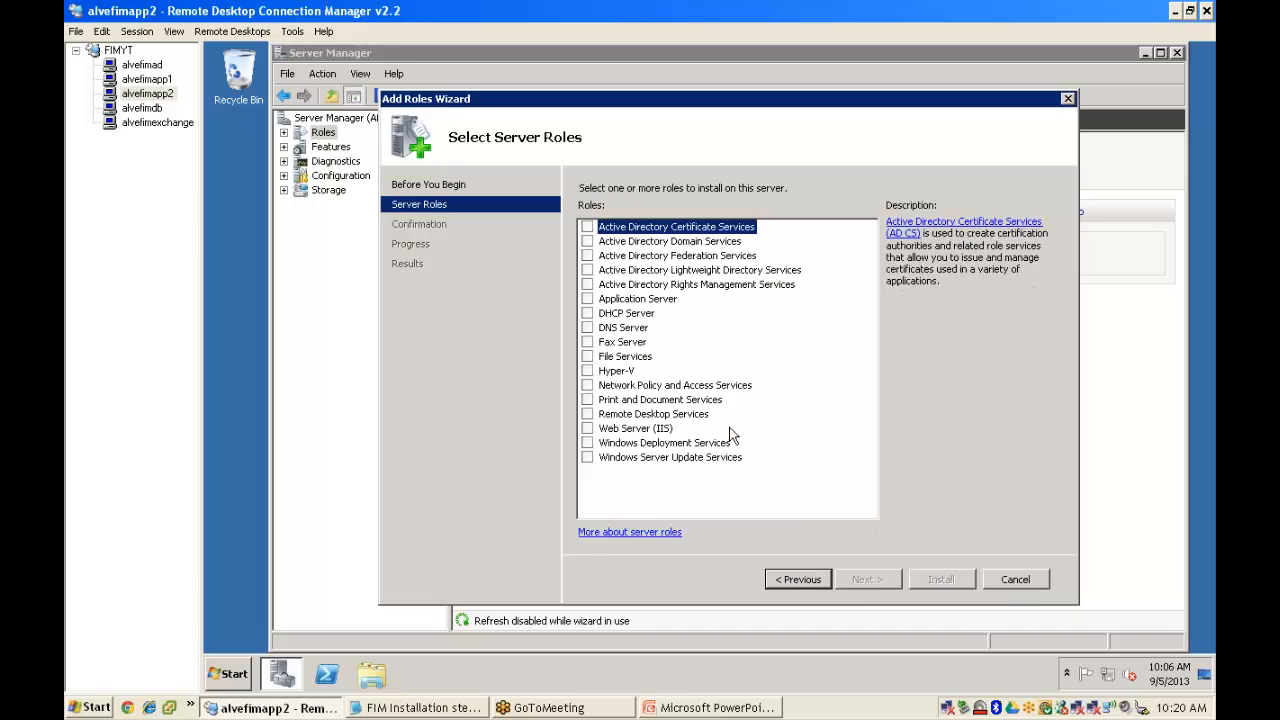
pyautogui.click(588, 299)
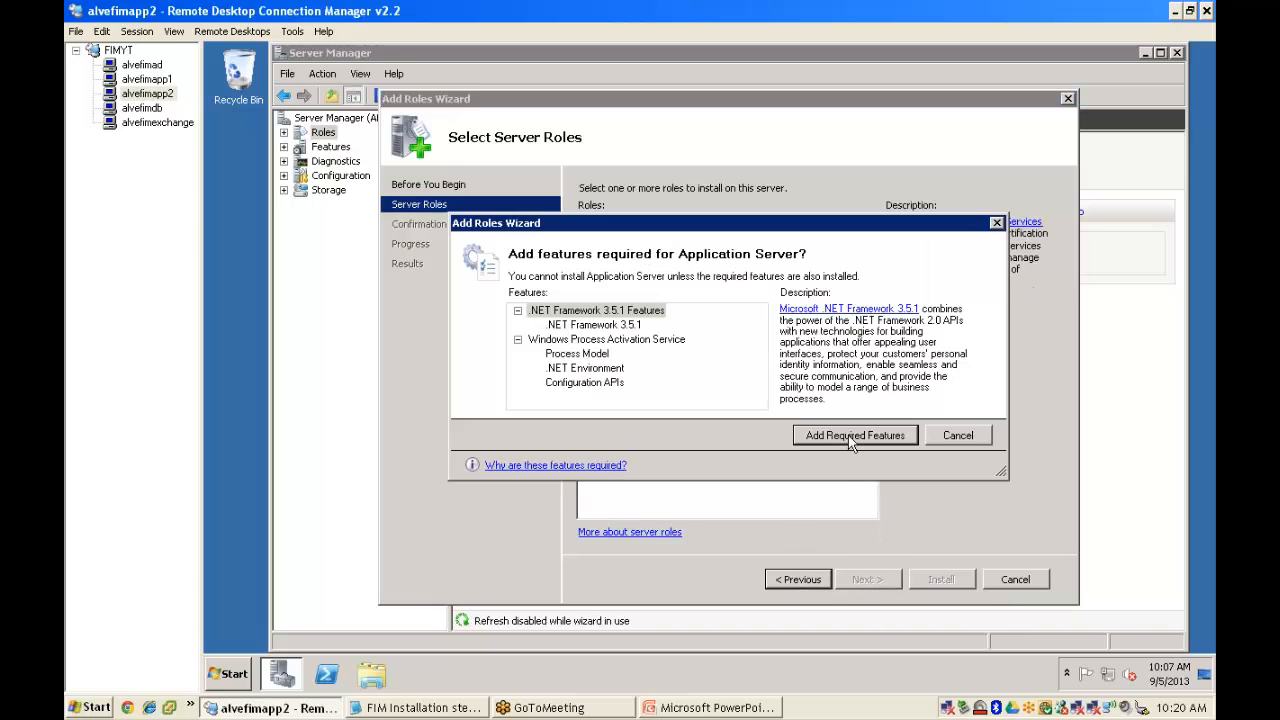
pyautogui.click(851, 438)
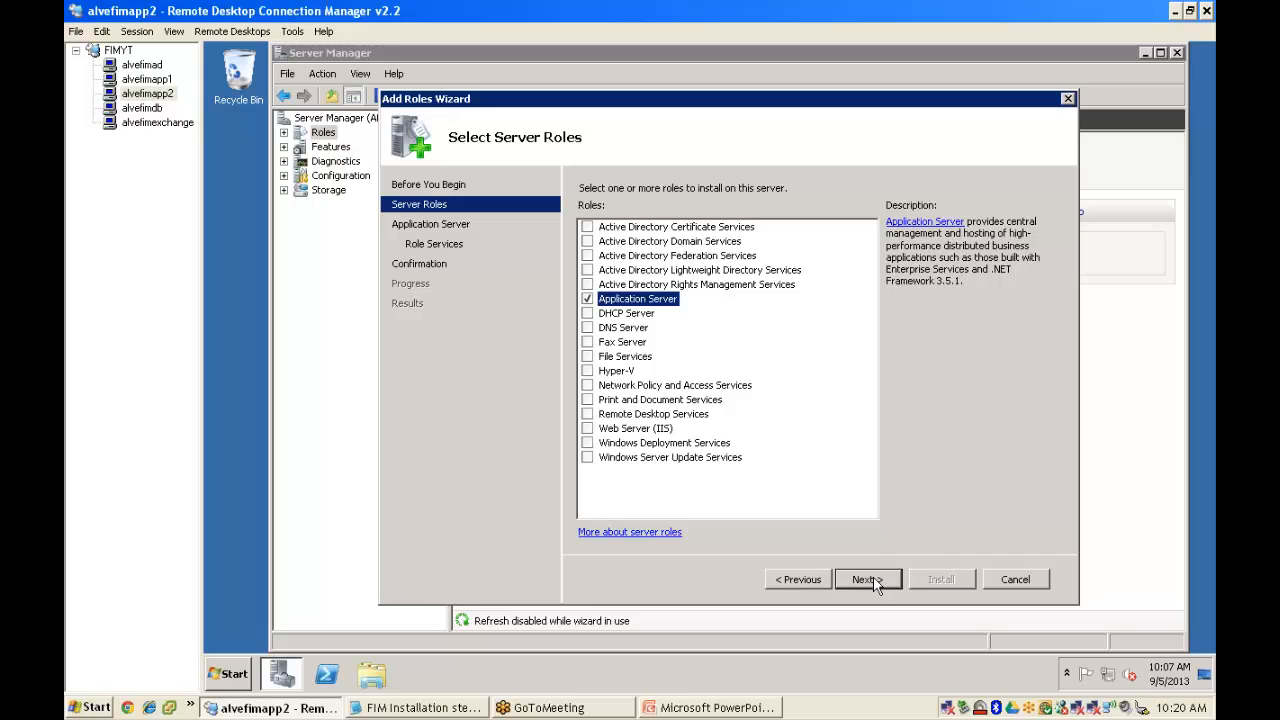
pyautogui.click(880, 579)
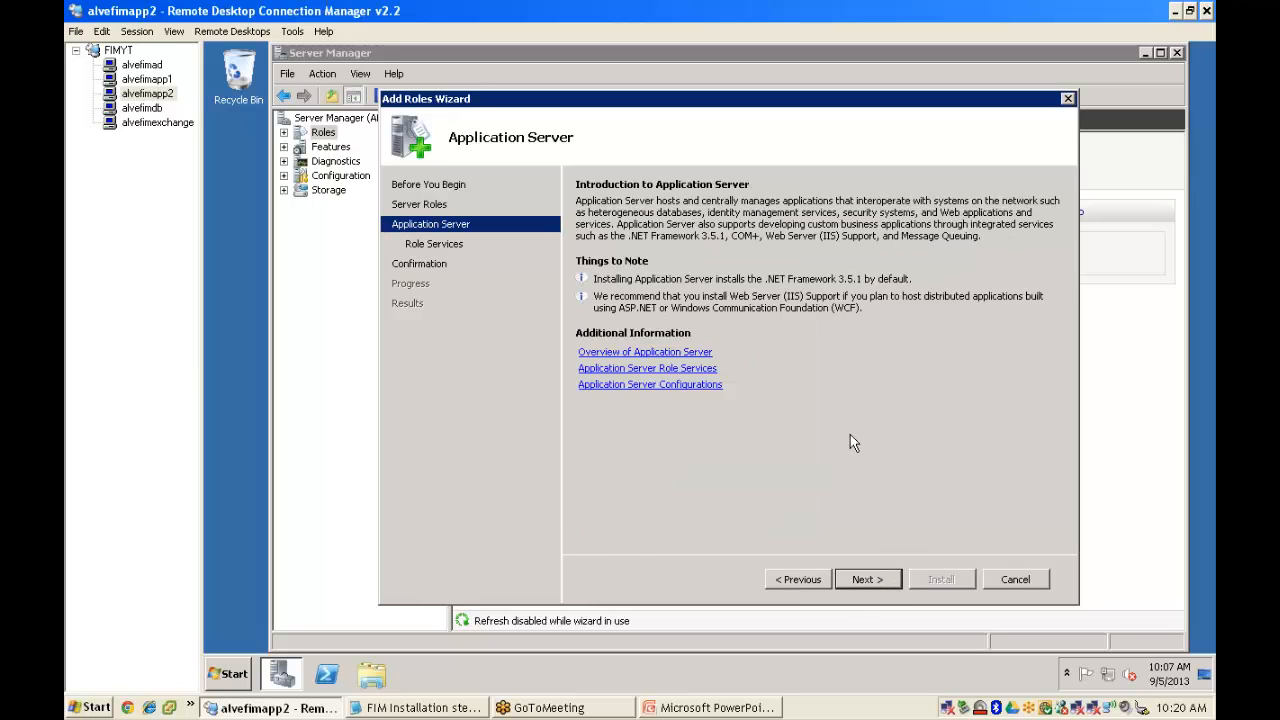
pyautogui.click(605, 241)
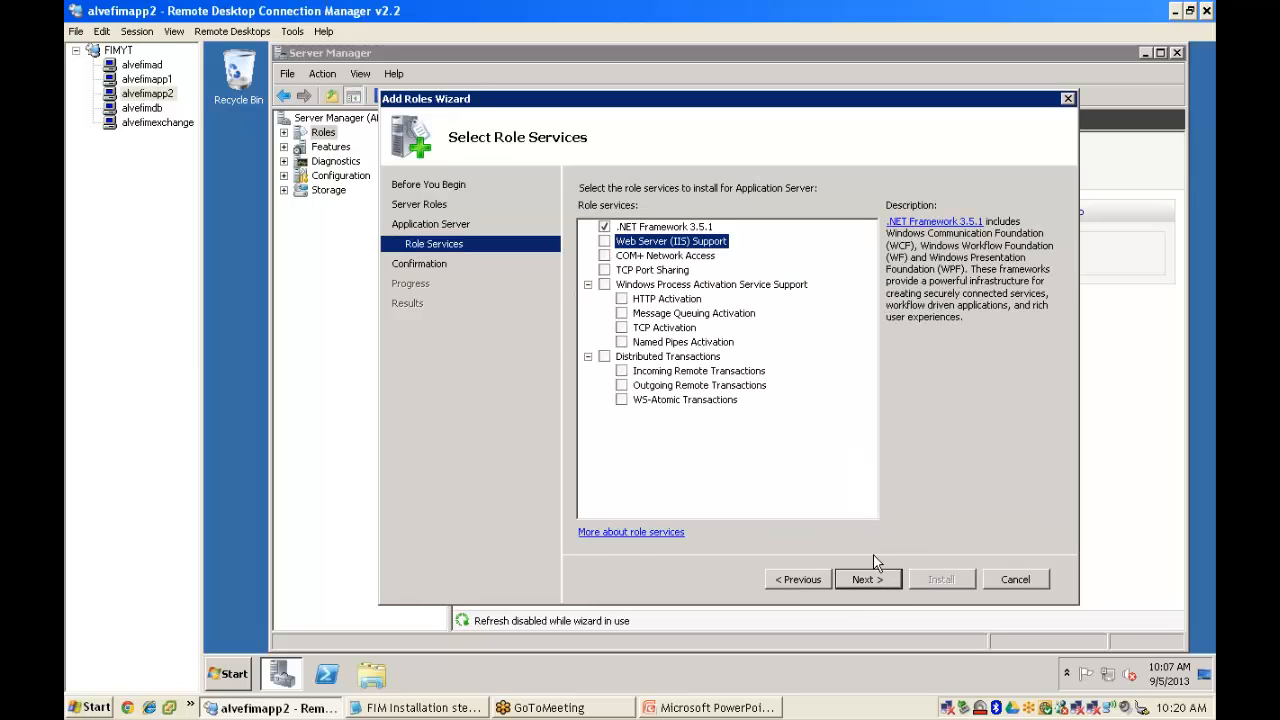
pyautogui.click(846, 440)
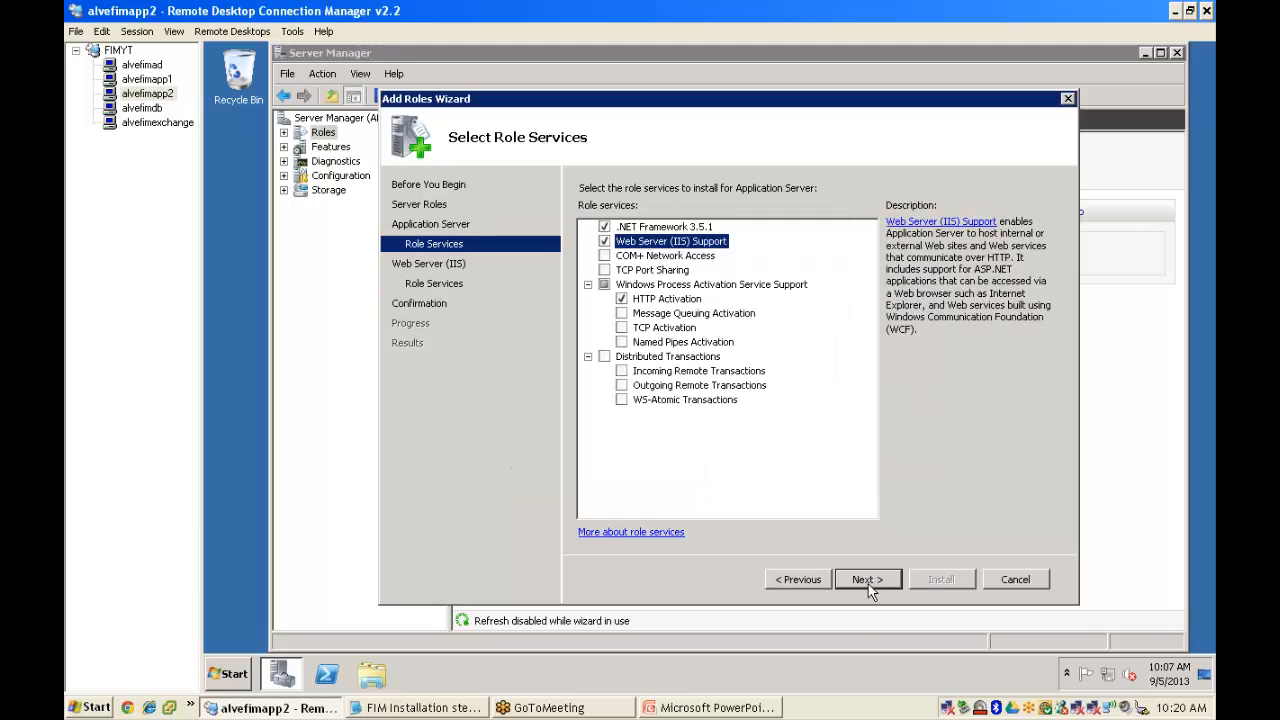
# - Add IIS 6 Management Compatibility, start the install, and switch back to alvefimapp1
pyautogui.click(868, 584)
pyautogui.click(878, 580)
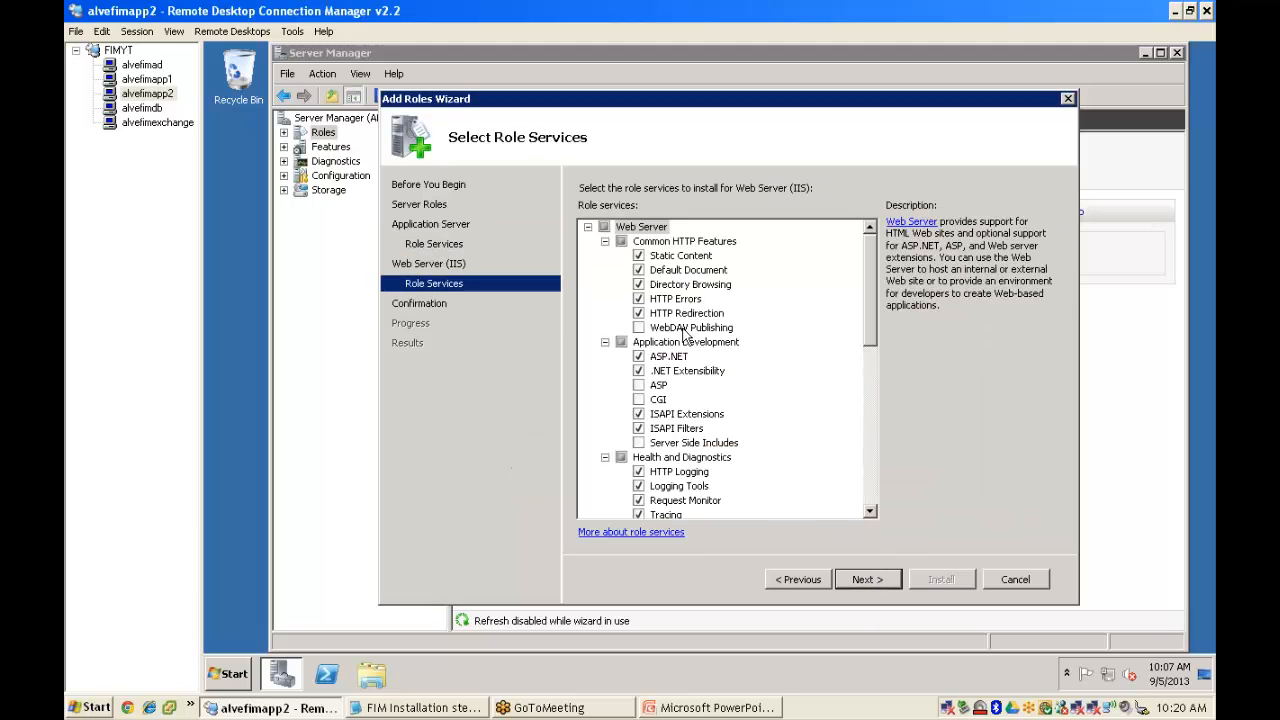
pyautogui.click(869, 440)
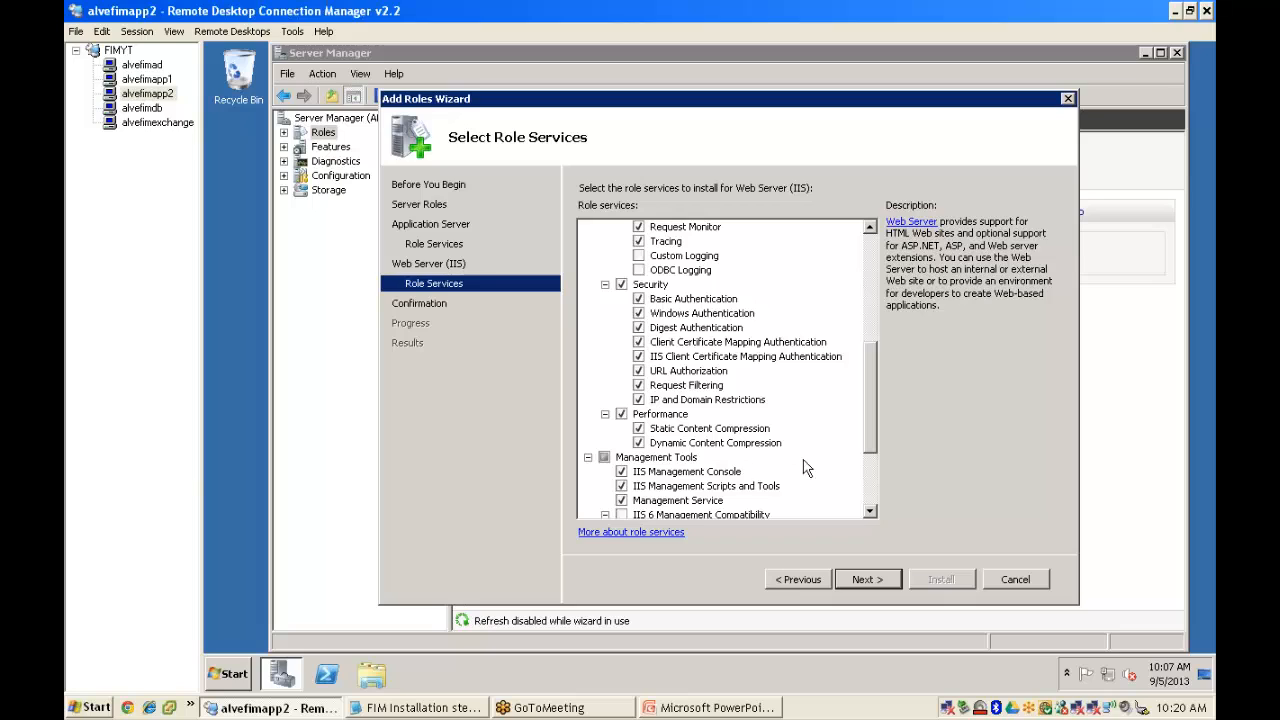
pyautogui.click(622, 515)
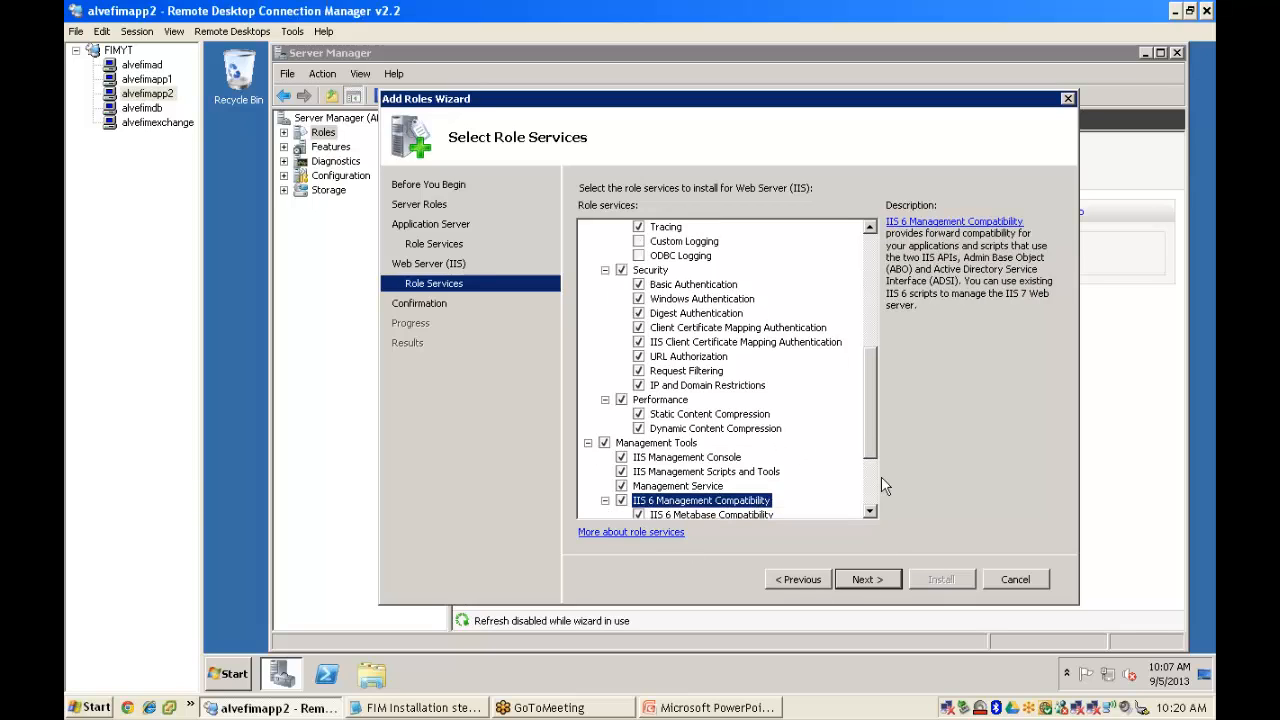
pyautogui.click(875, 585)
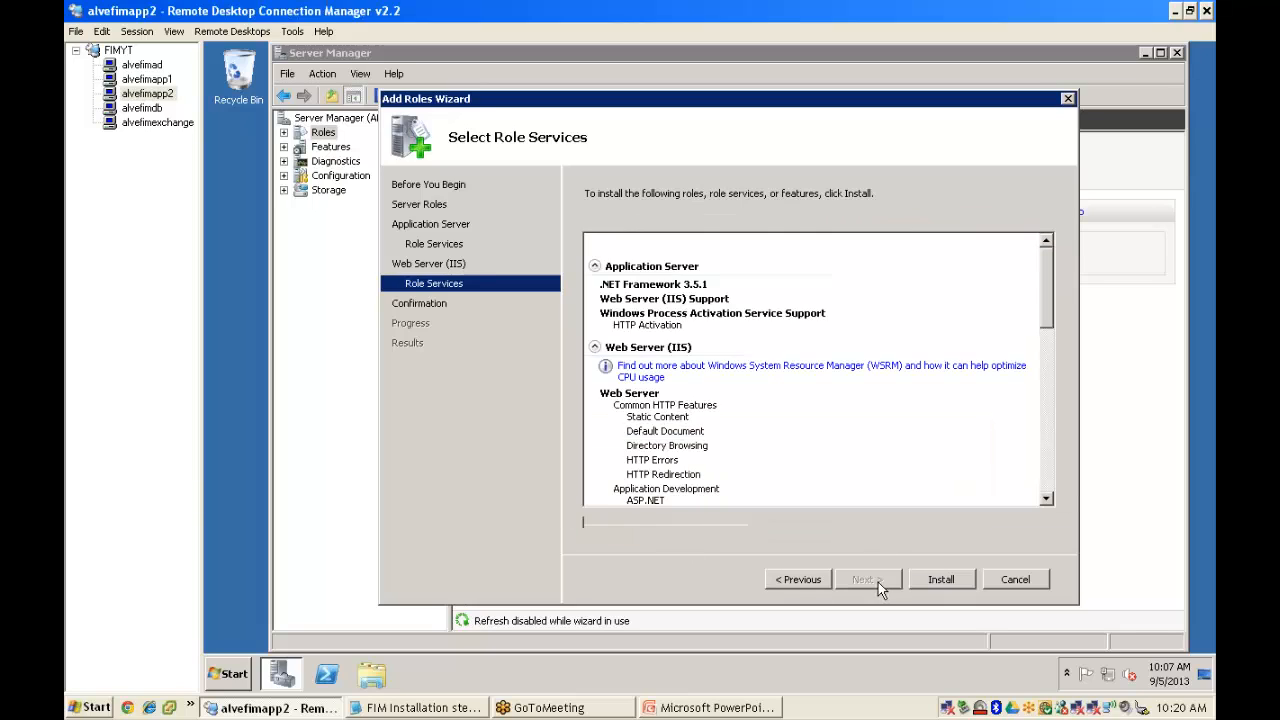
pyautogui.click(941, 579)
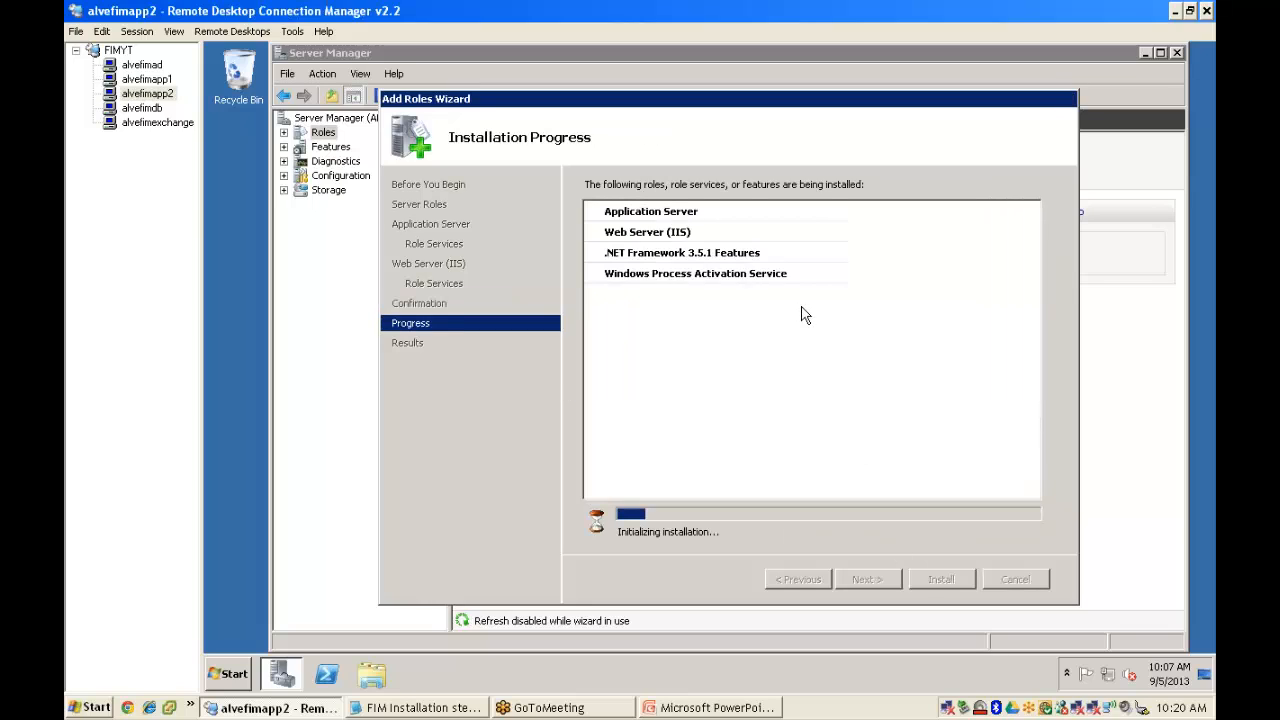
pyautogui.click(147, 79)
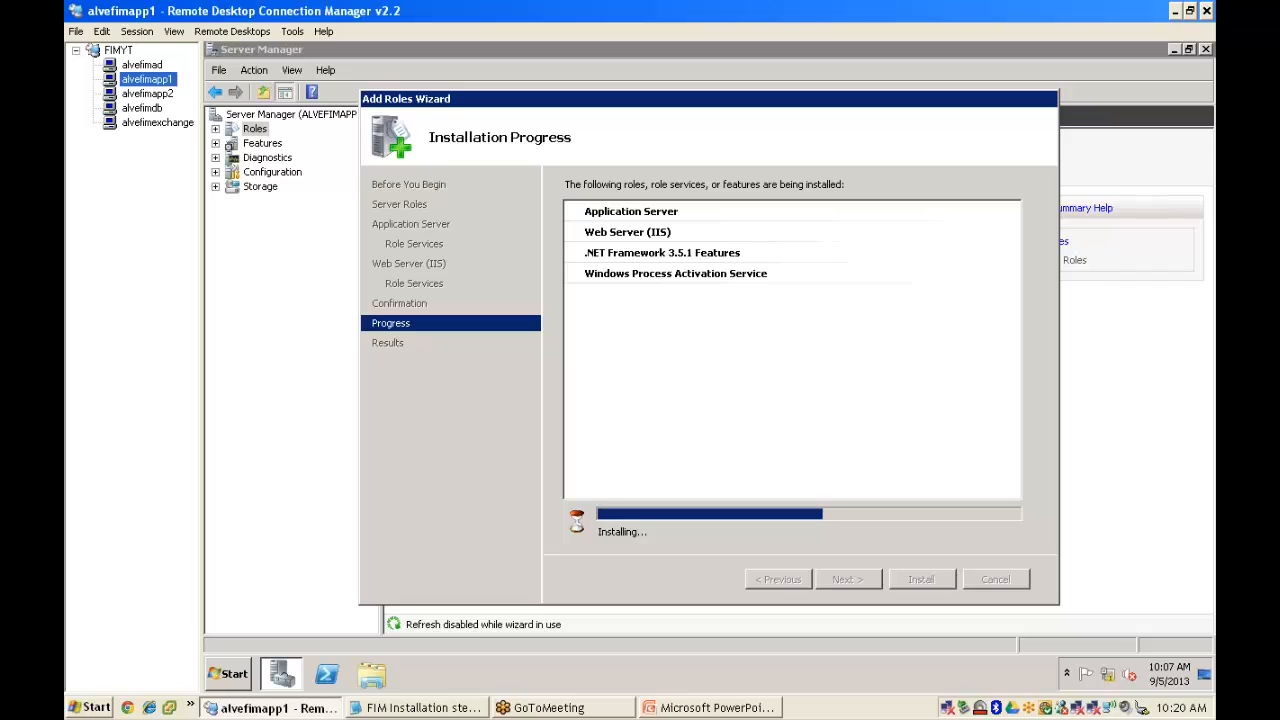
# - Review alvefimapp1's installation results, close the wizard showing 2 of 17 roles, and switch to alvefimapp2
pyautogui.click(1202, 48)
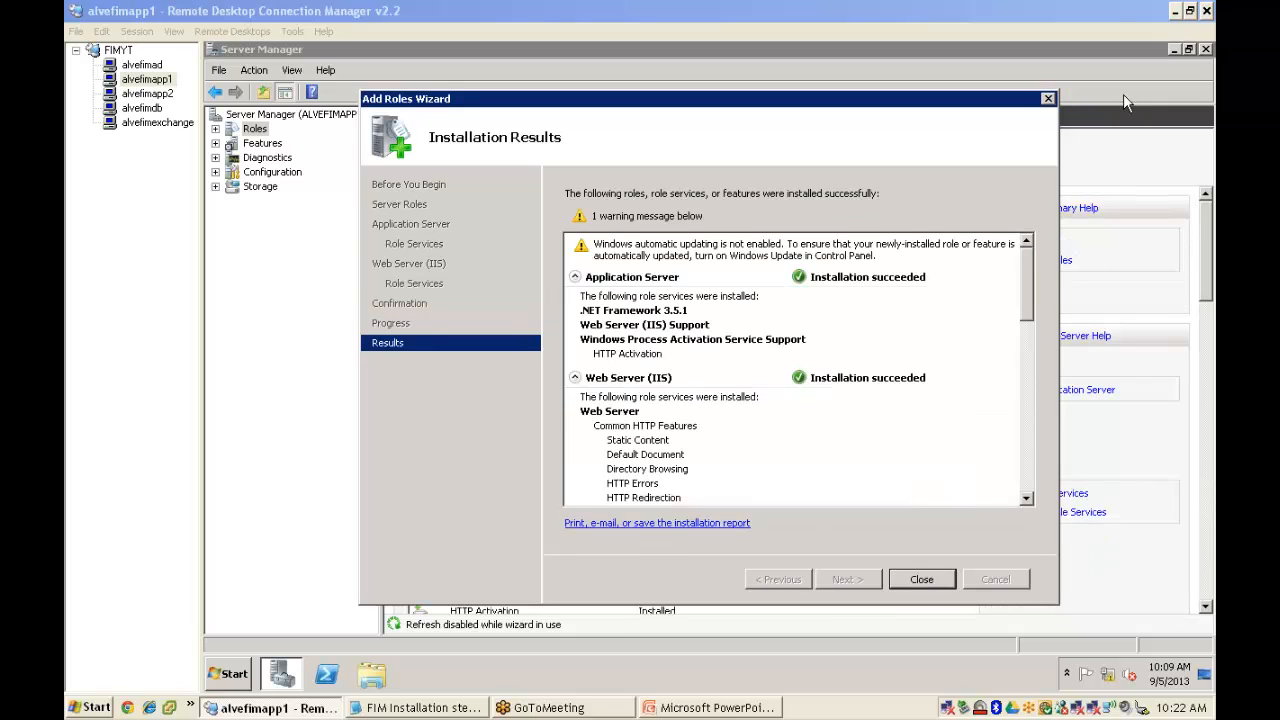
pyautogui.click(1024, 377)
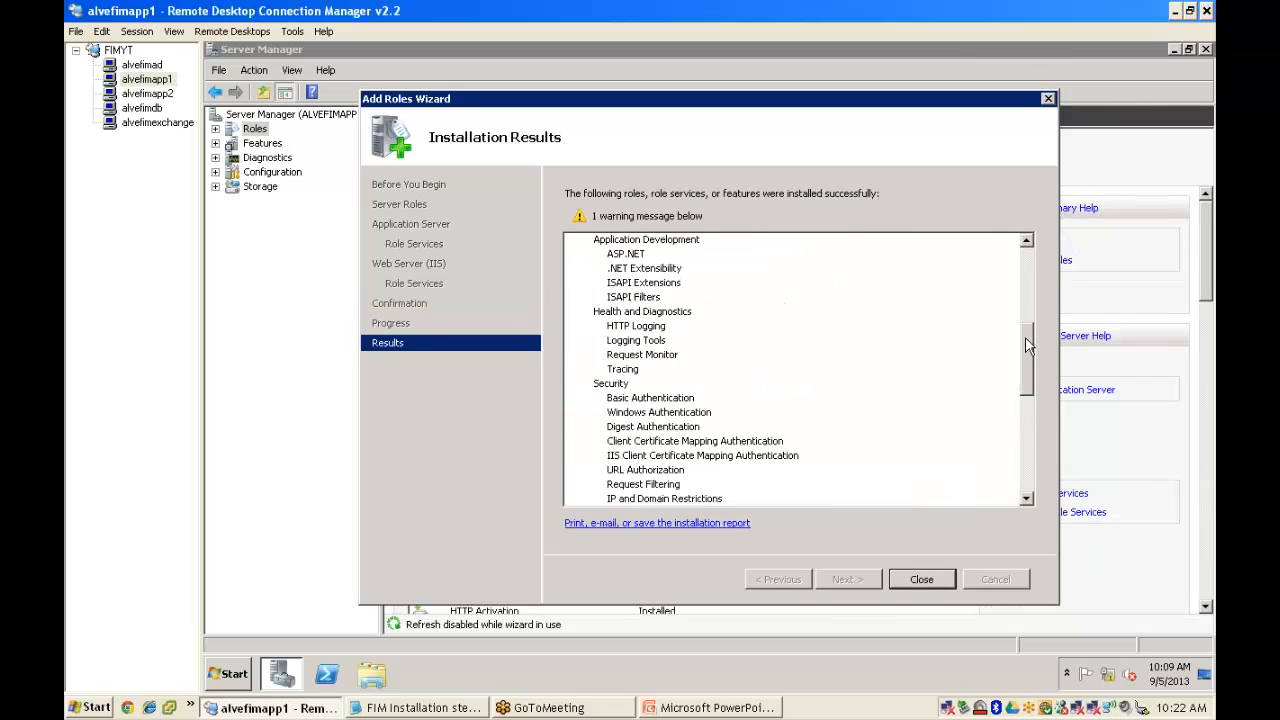
pyautogui.moveTo(1026, 338); pyautogui.dragTo(1043, 472)
pyautogui.click(922, 581)
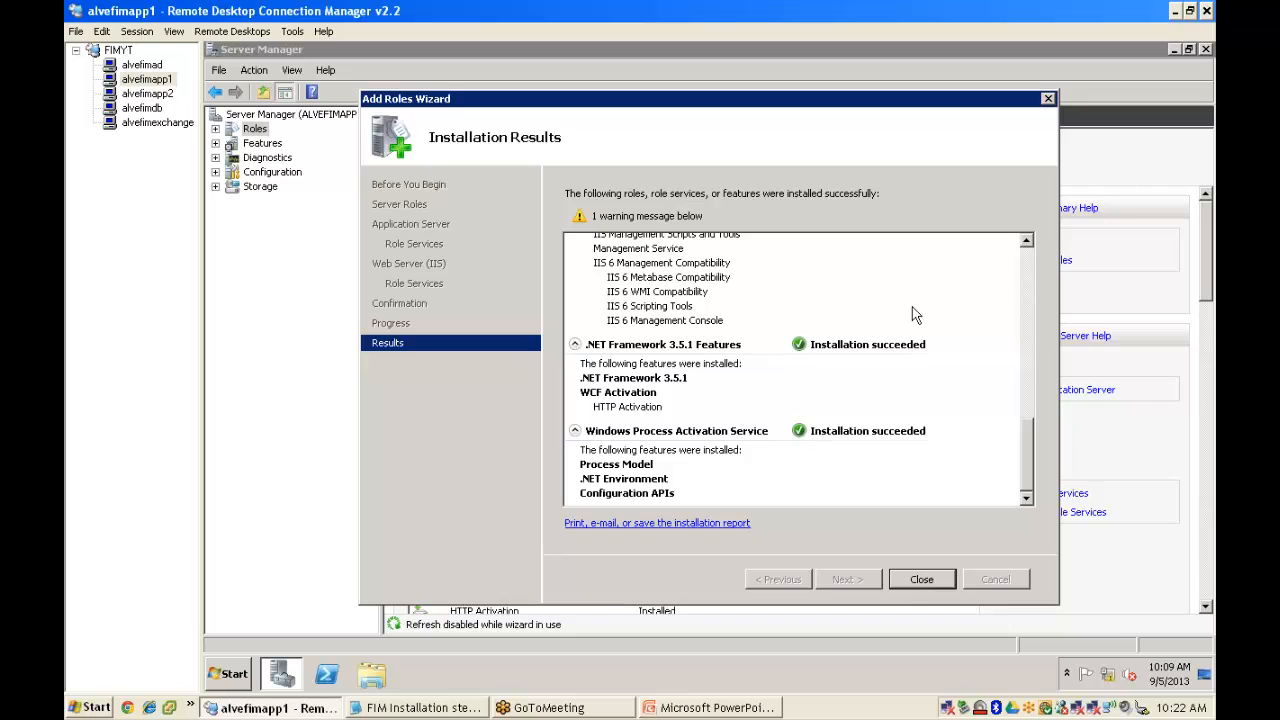
pyautogui.click(146, 94)
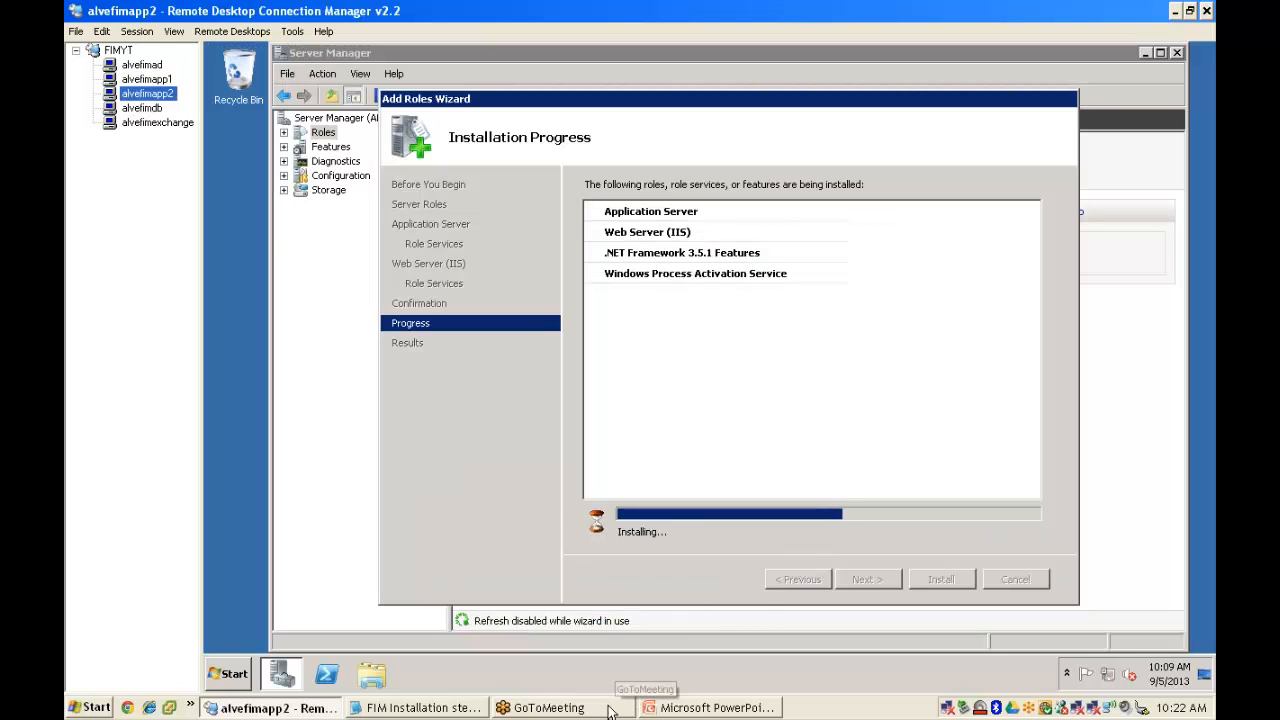
# - Highlight the .NET/IIS/PowerShell and Exchange Management Console lines in the Notepad checklist, then return to RDCMan
pyautogui.click(405, 707)
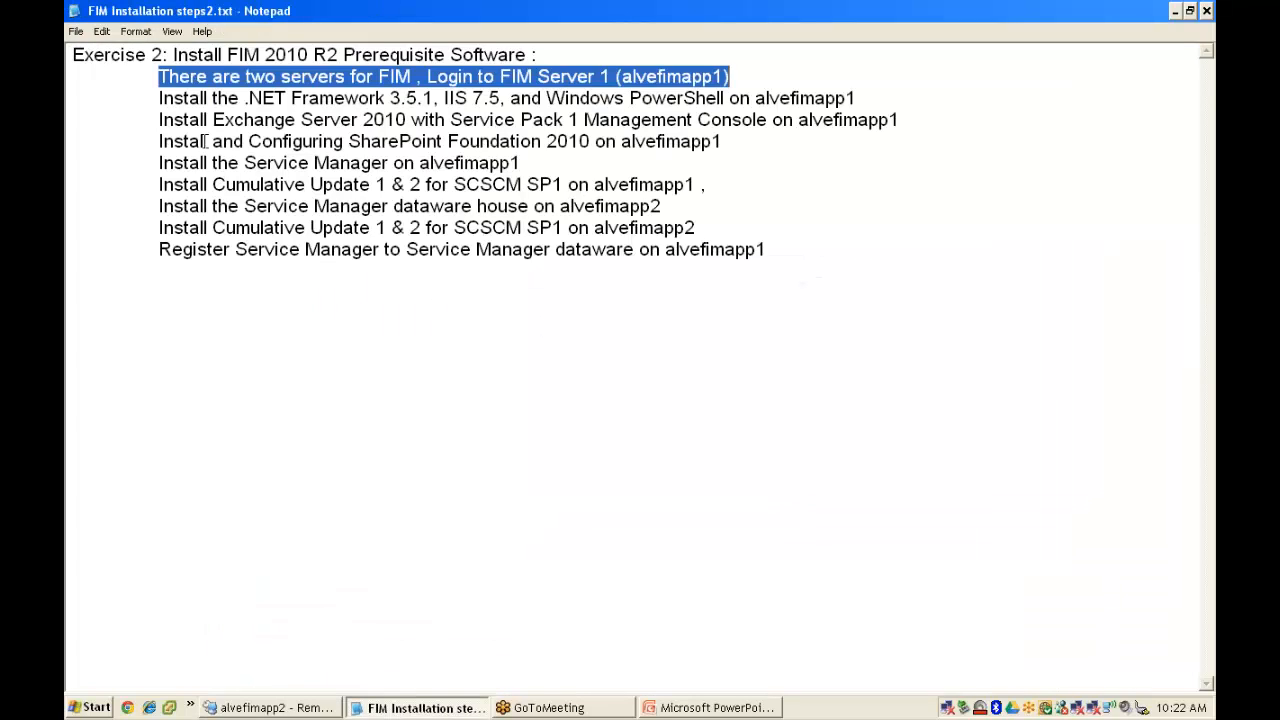
pyautogui.moveTo(158, 98); pyautogui.dragTo(871, 102)
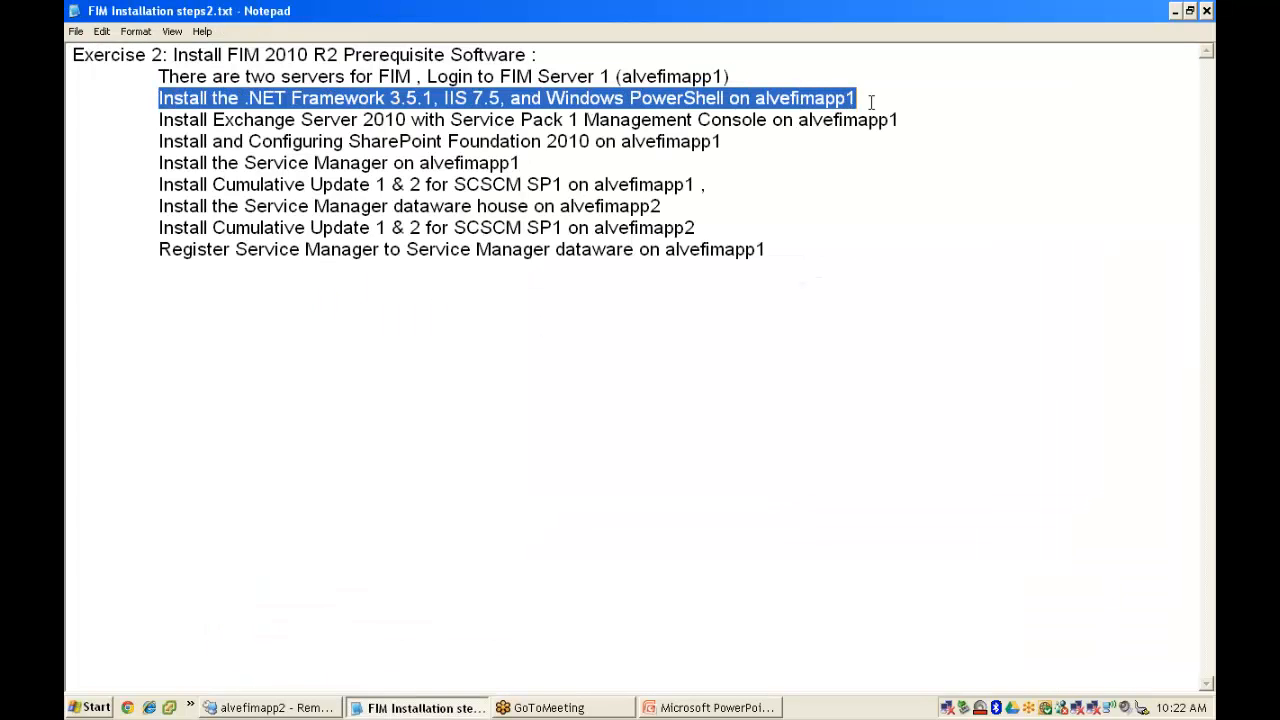
pyautogui.click(222, 122)
pyautogui.moveTo(158, 120); pyautogui.dragTo(916, 117)
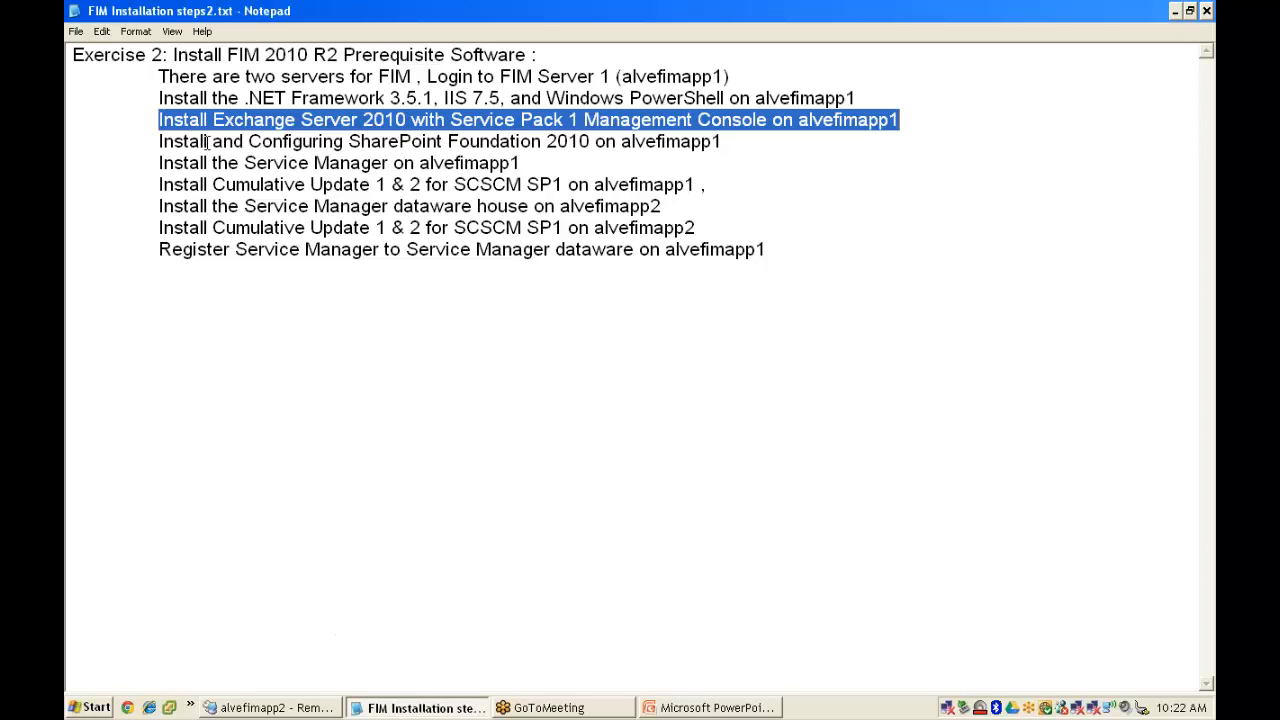
pyautogui.click(283, 709)
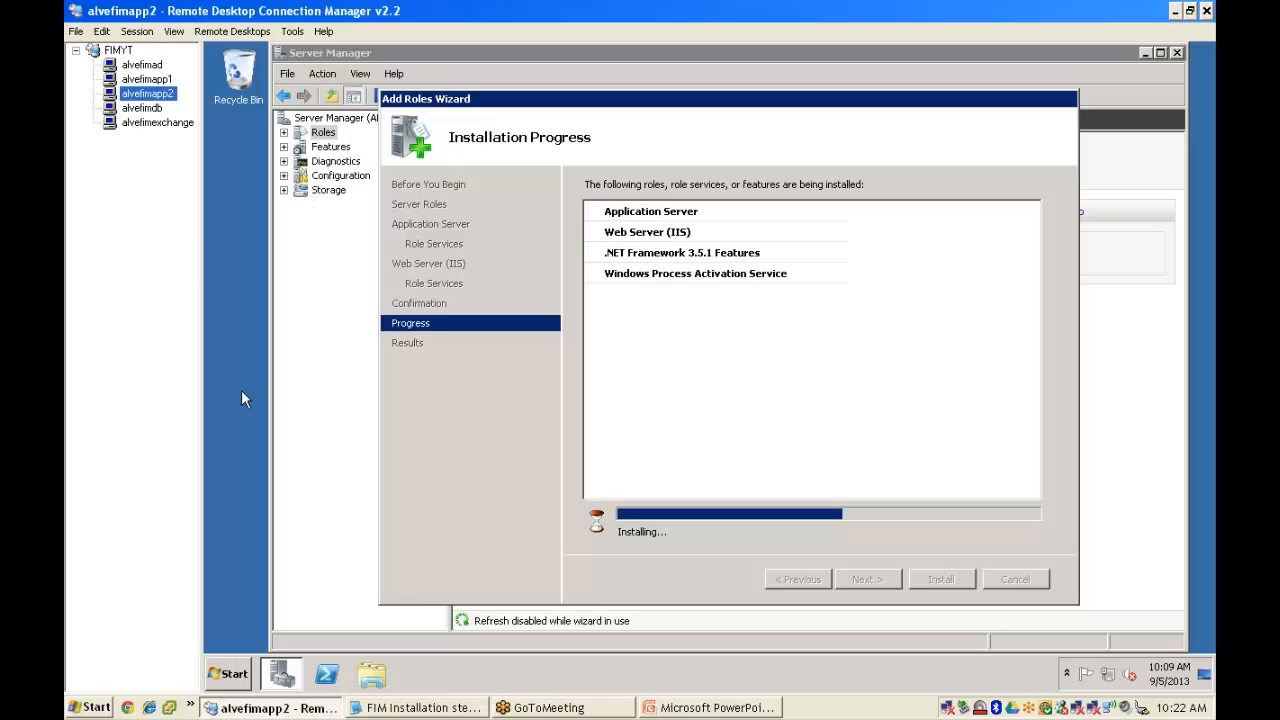
# - On alvefimapp1, open \\192.168.50.31\c$ from Run and launch the Exchange Server 2010 setup
pyautogui.click(147, 79)
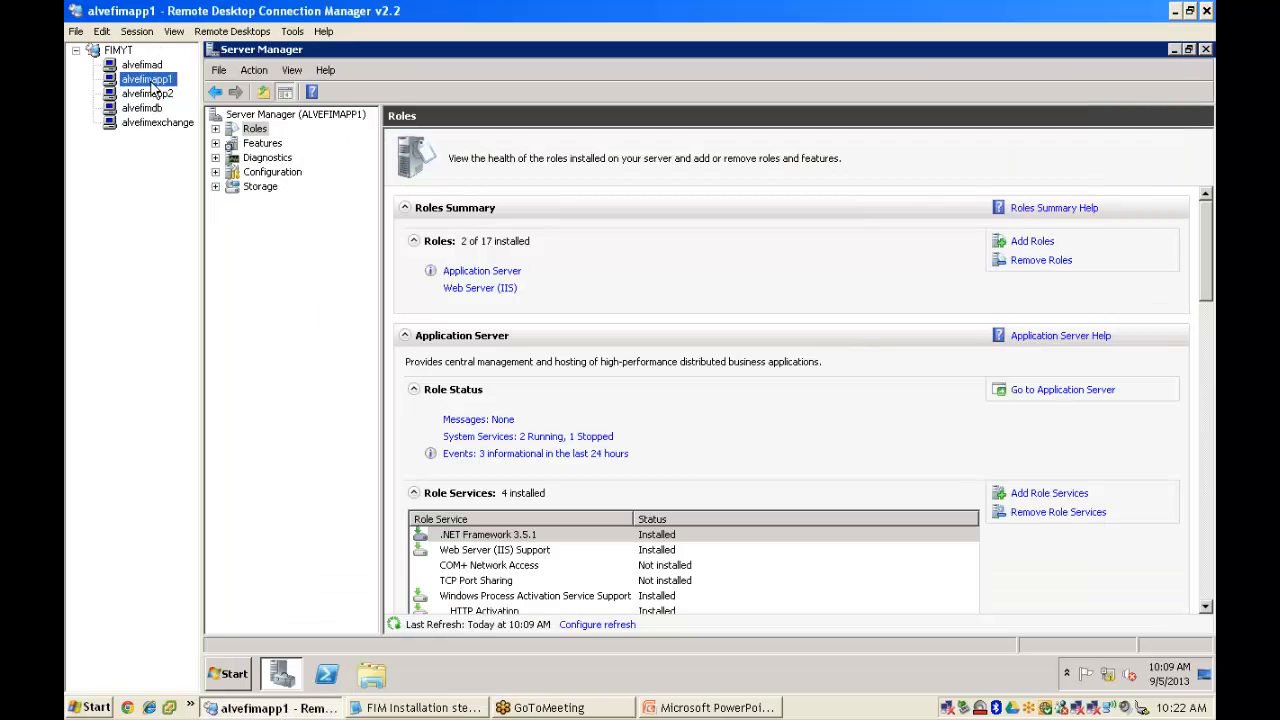
pyautogui.click(235, 677)
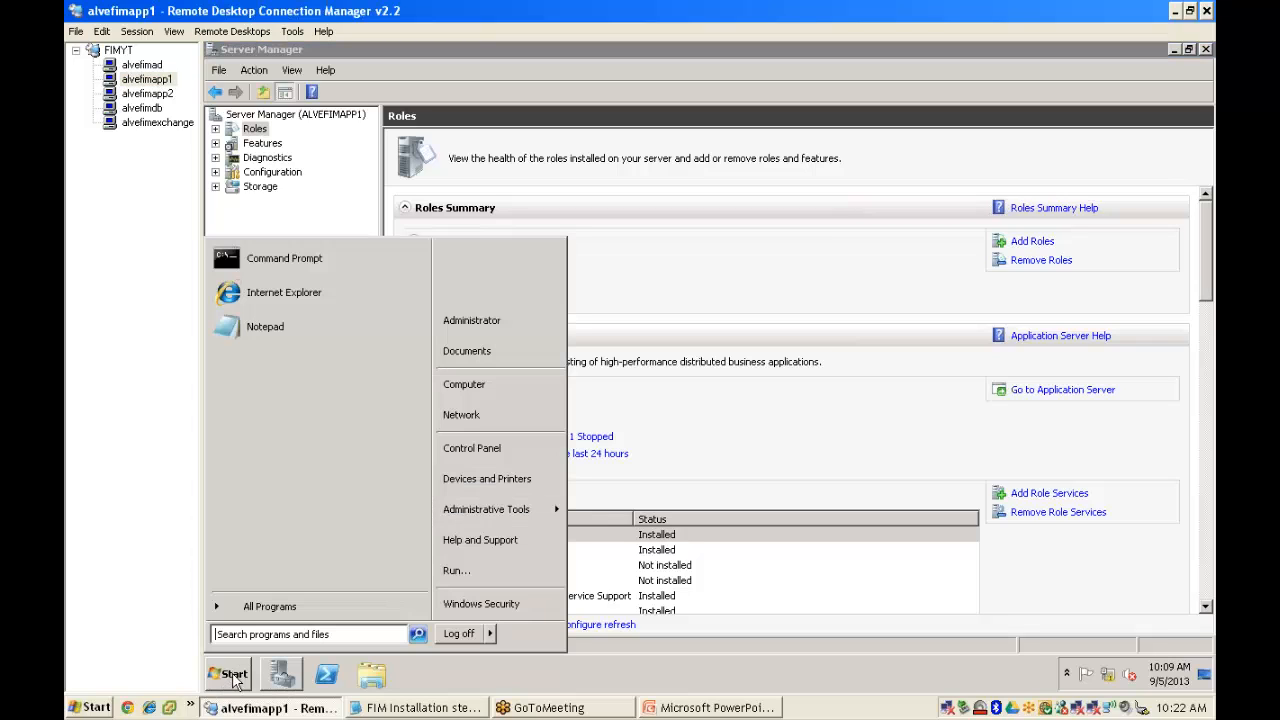
pyautogui.click(478, 578)
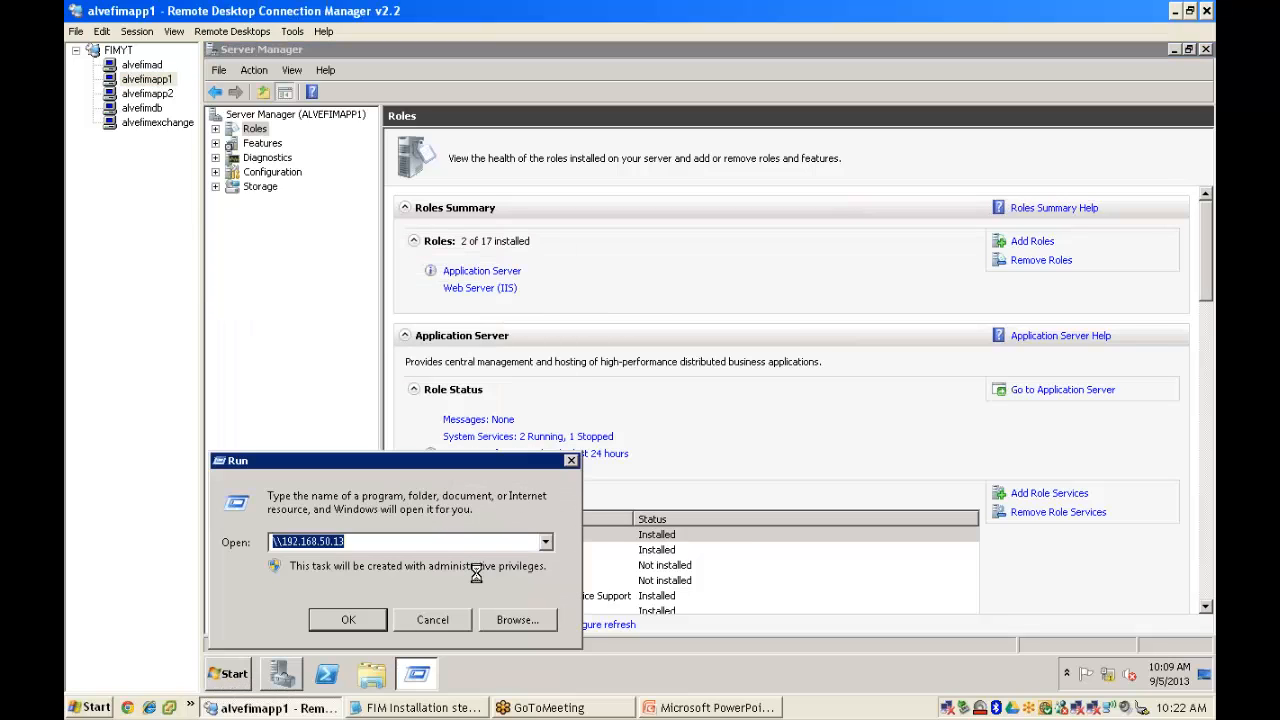
pyautogui.press('End')
pyautogui.press('BackSpace')
pyautogui.write('3')
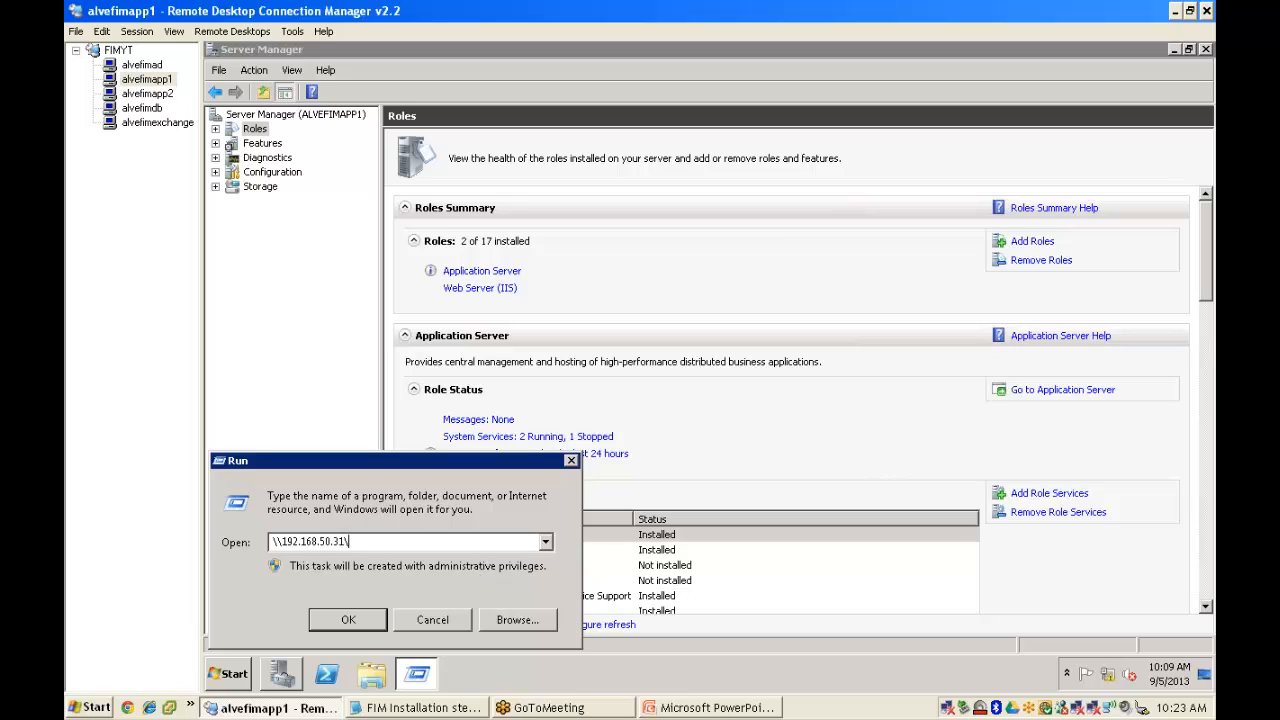
pyautogui.press('Return')
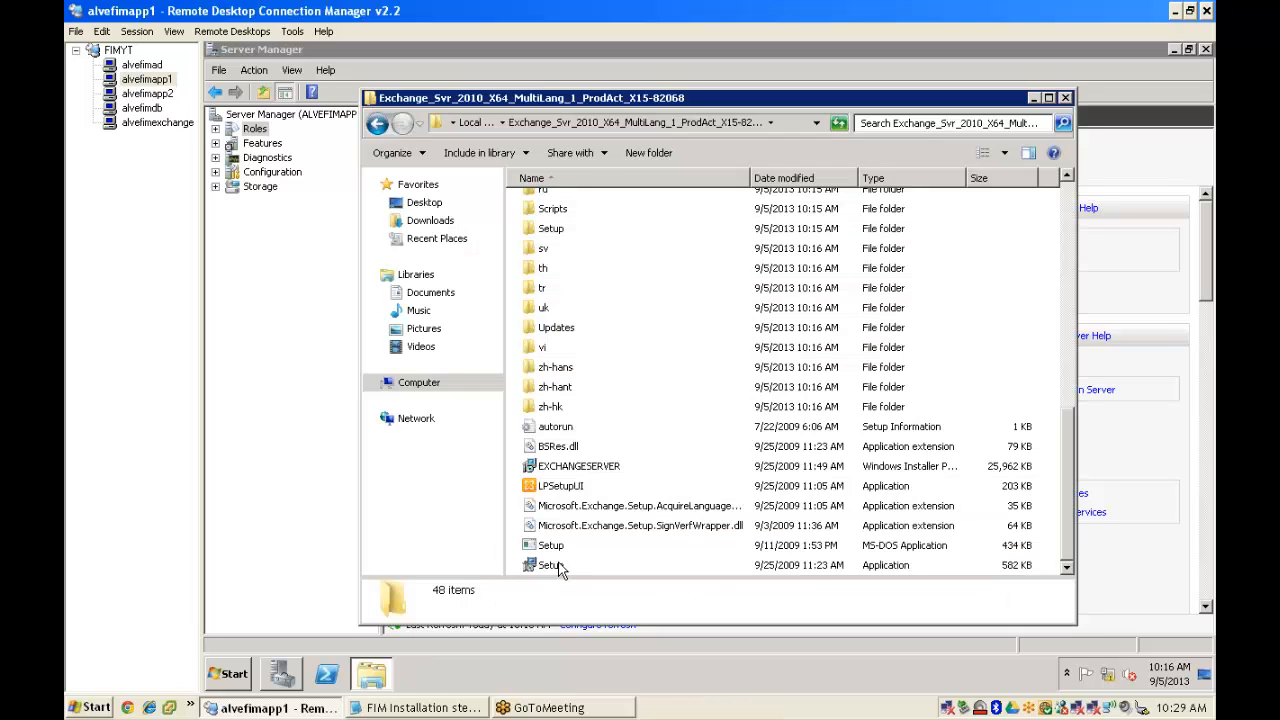
pyautogui.click(572, 566)
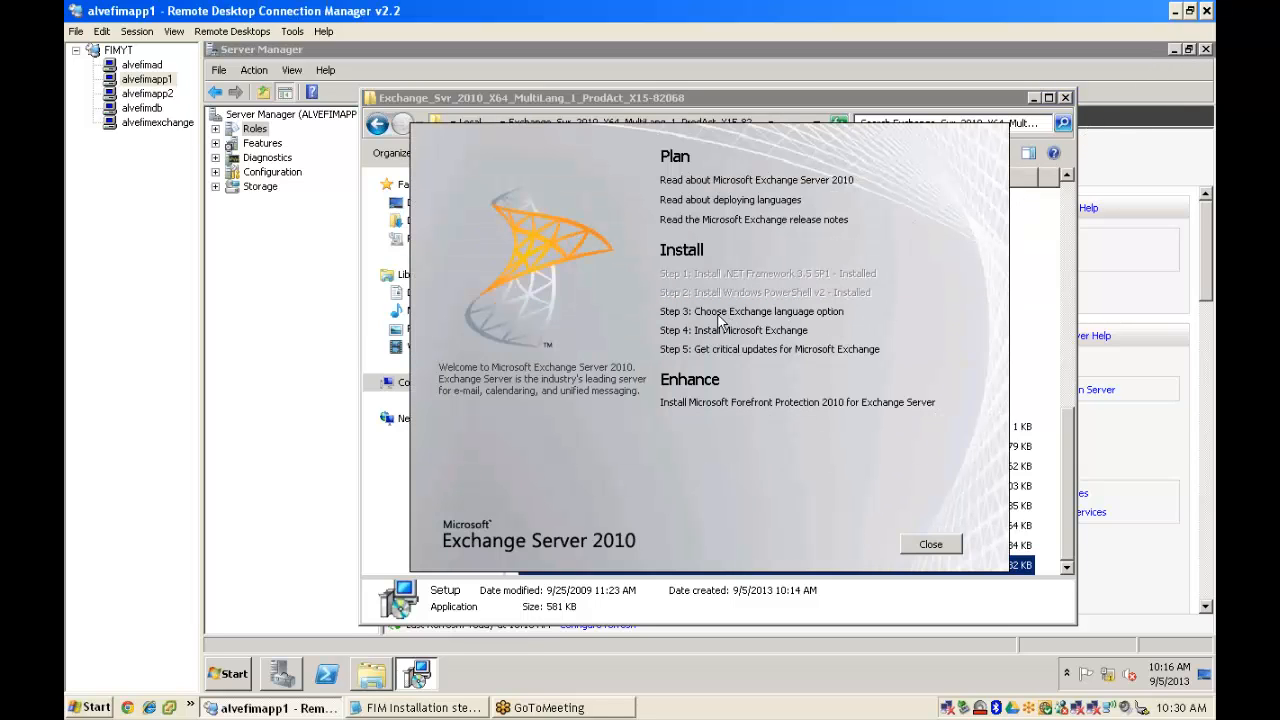
# - Choose to install only languages from the DVD and start the Install Microsoft Exchange step
pyautogui.click(743, 314)
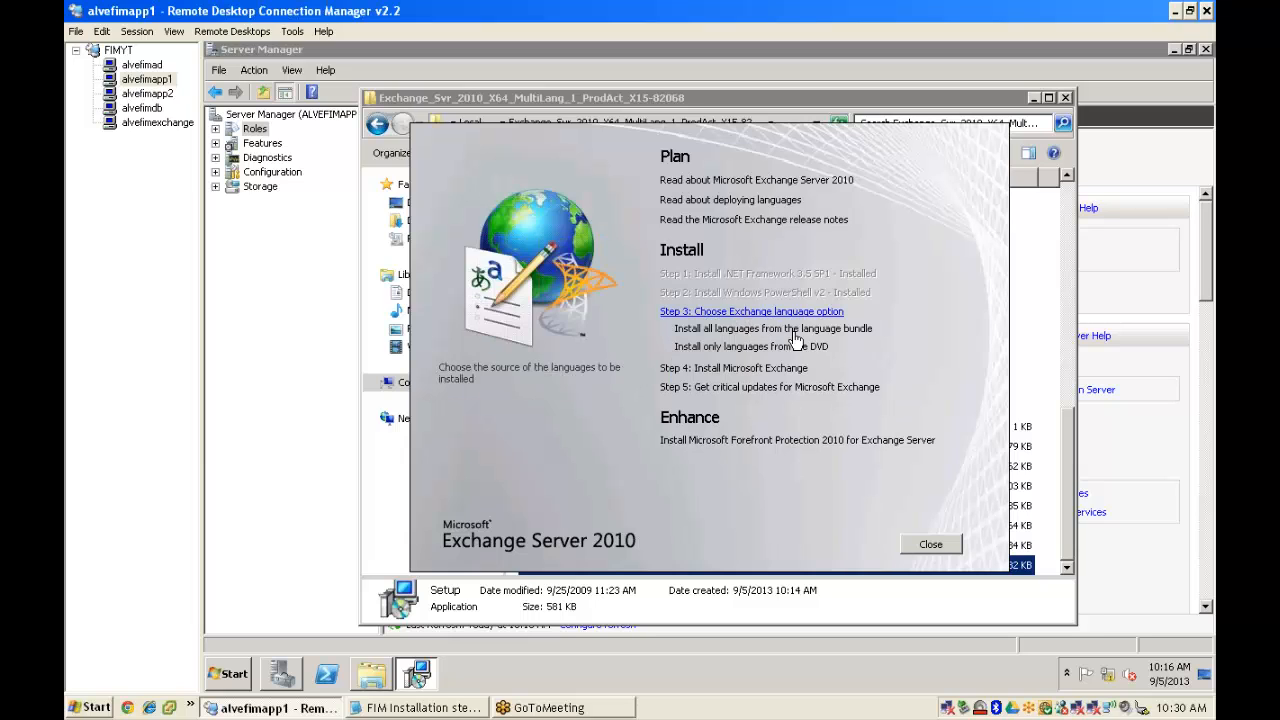
pyautogui.click(726, 354)
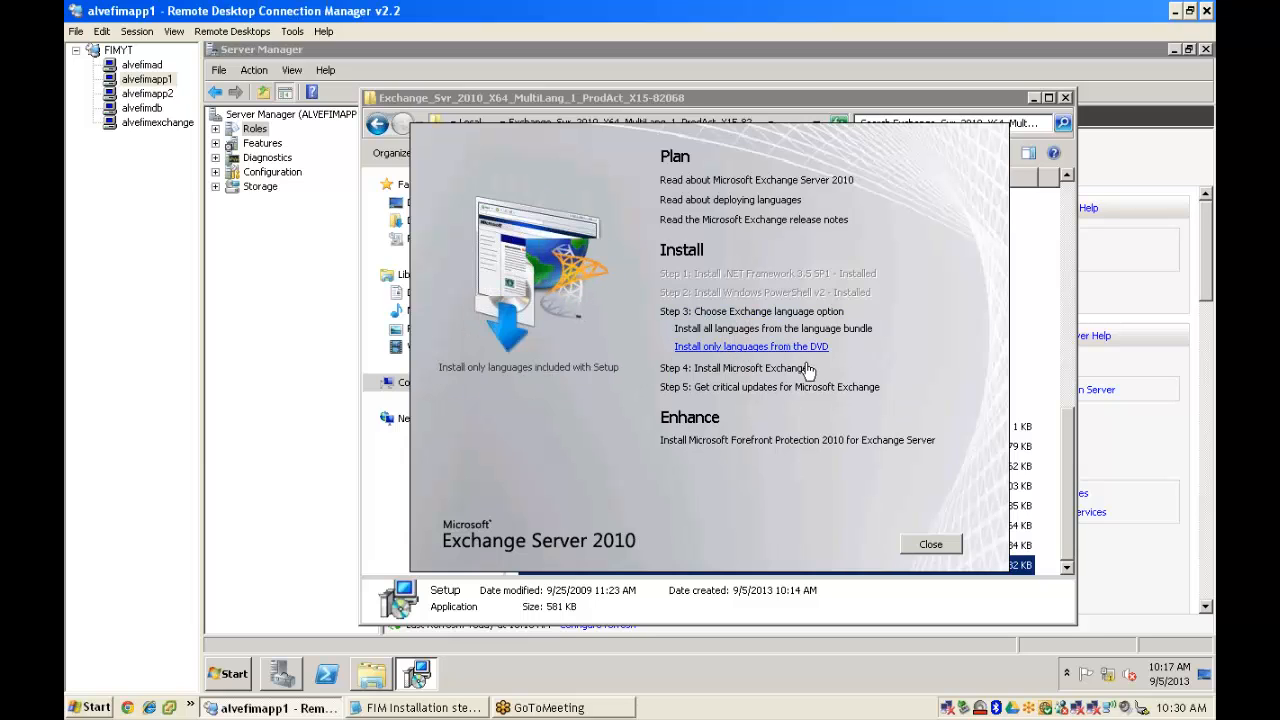
pyautogui.click(730, 336)
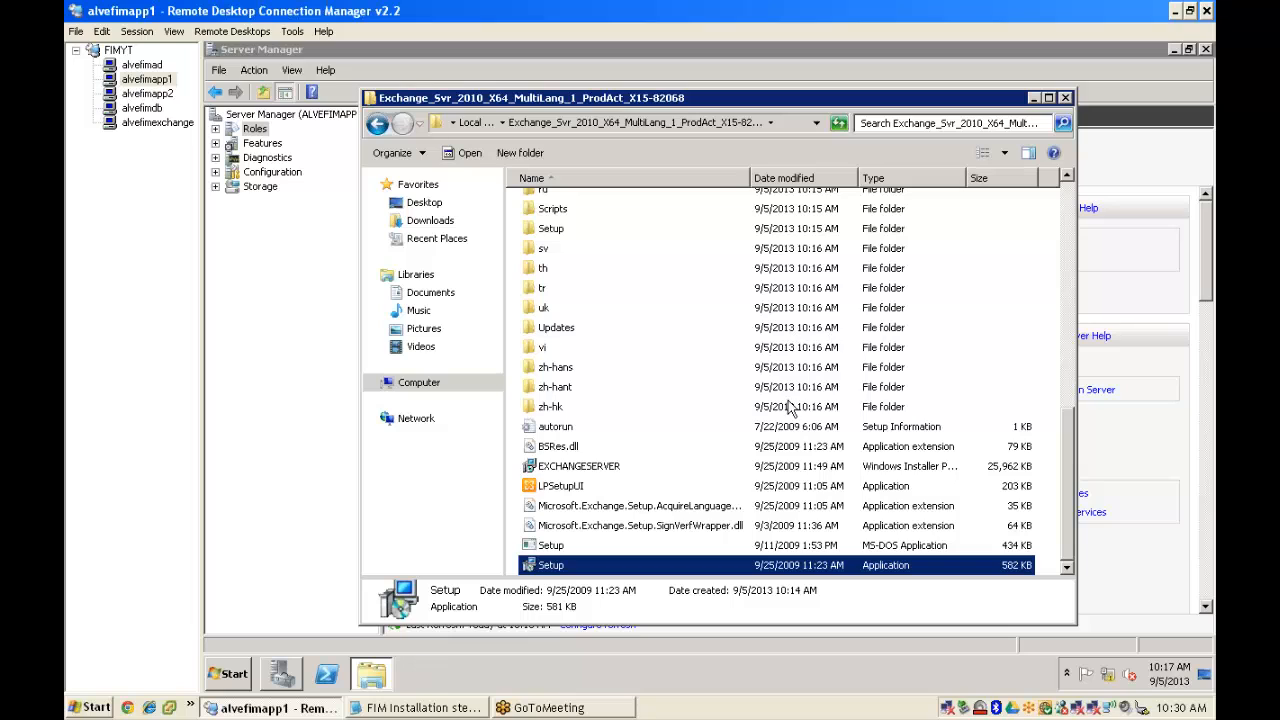
# - Close the Exchange installation folder window and Server Manager
pyautogui.click(1065, 98)
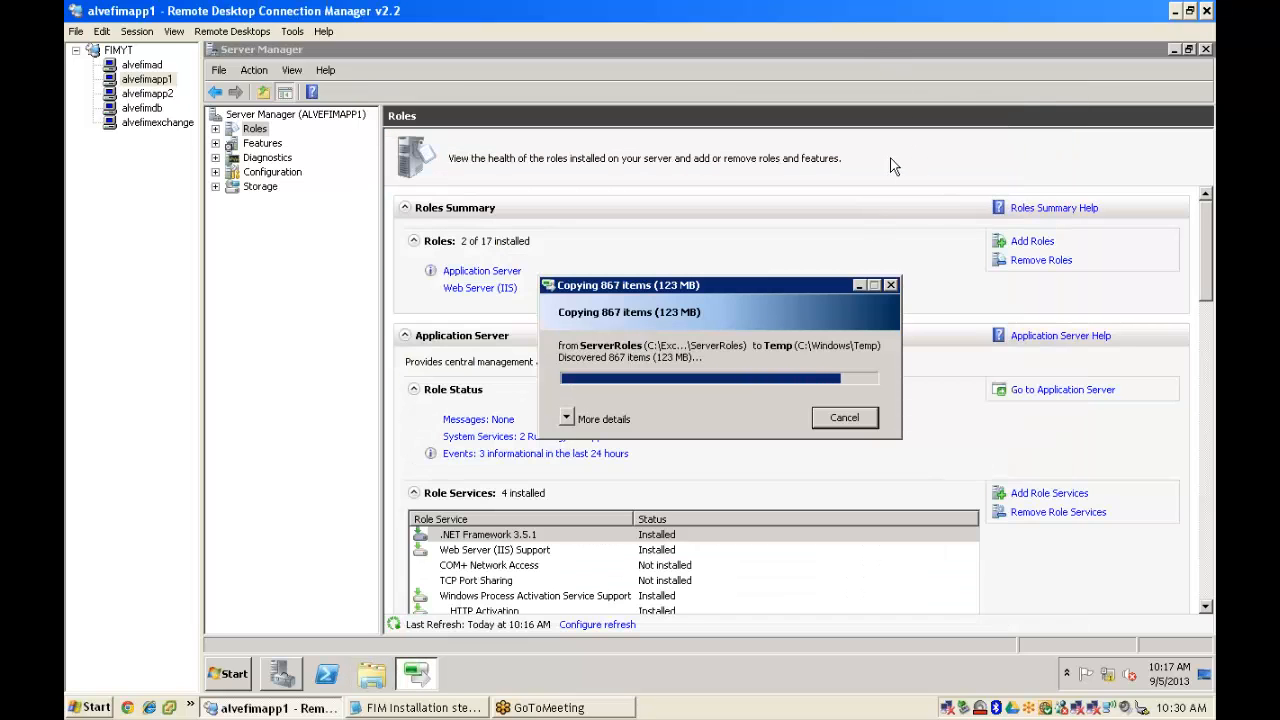
pyautogui.rightClick(881, 50)
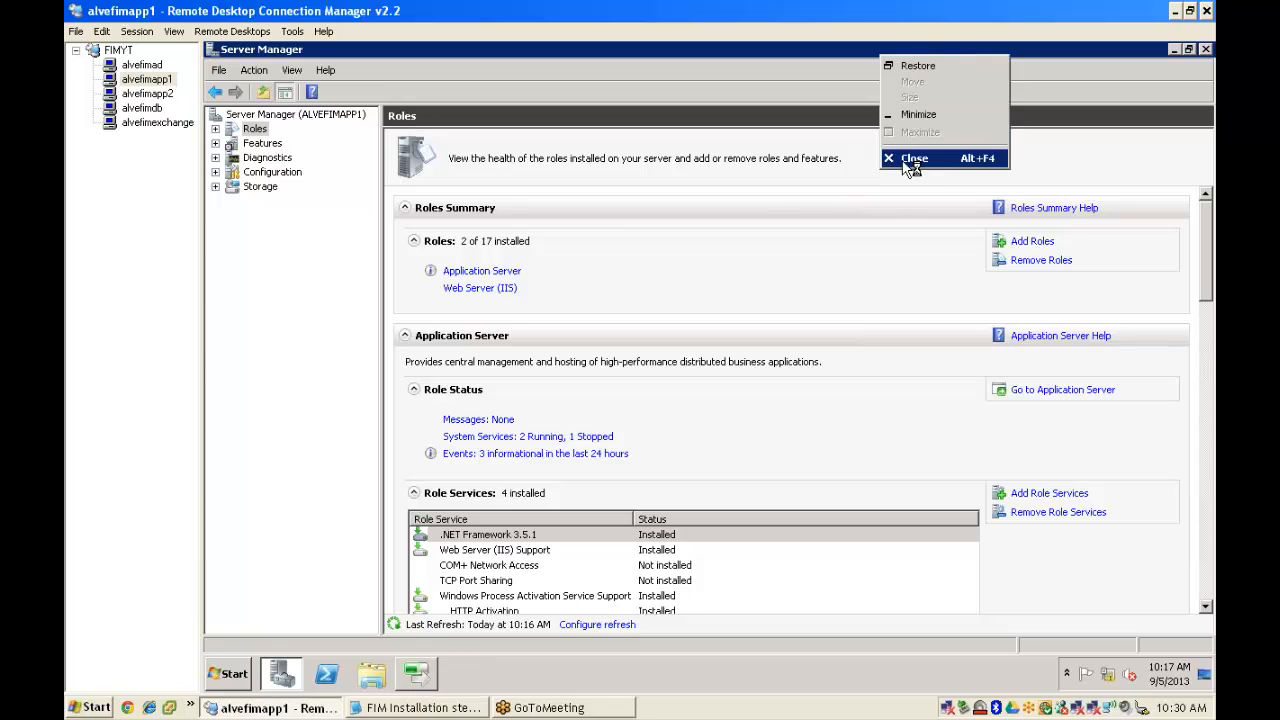
pyautogui.click(906, 162)
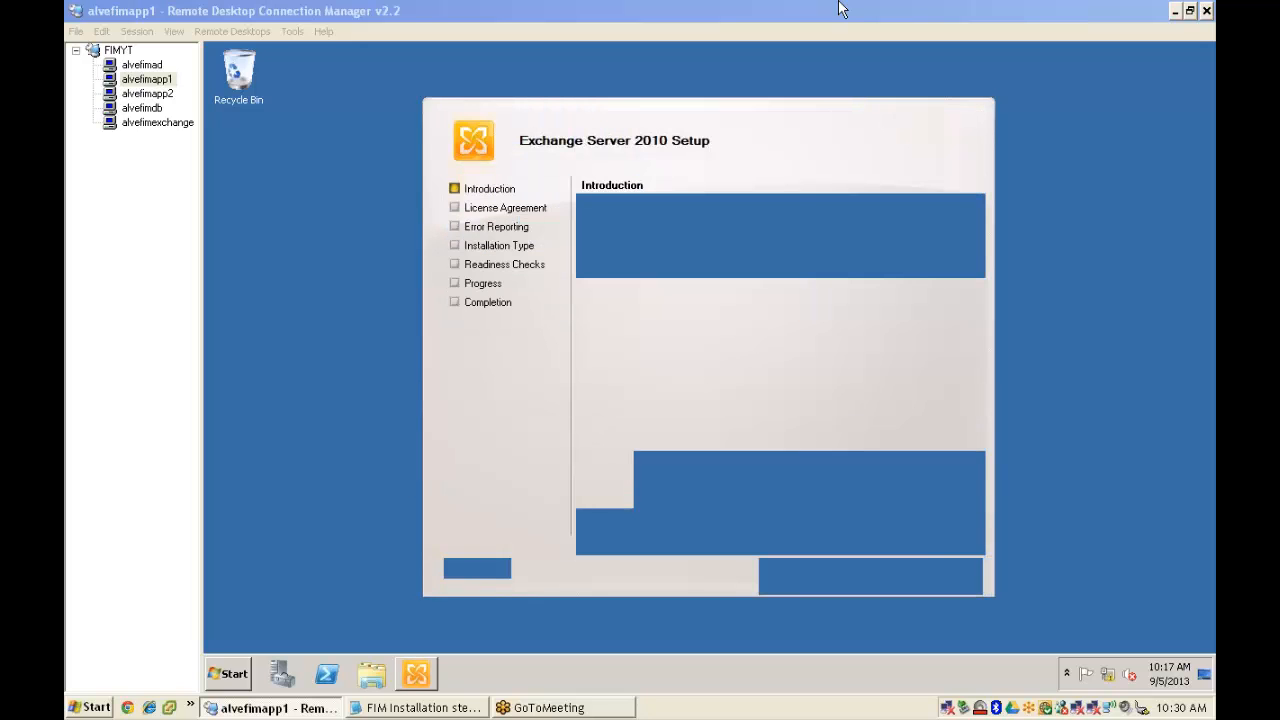
# - Accept the Exchange license terms and proceed past error reporting to the installation type
pyautogui.click(860, 573)
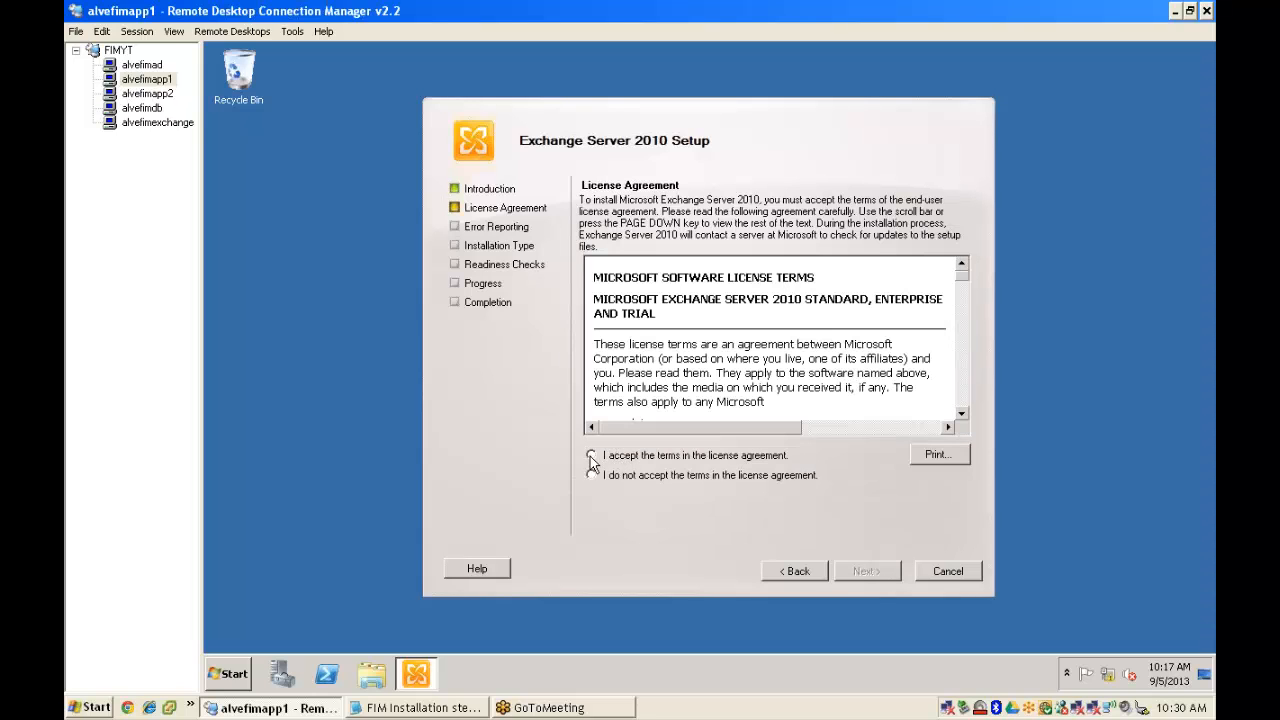
pyautogui.click(591, 455)
pyautogui.click(866, 572)
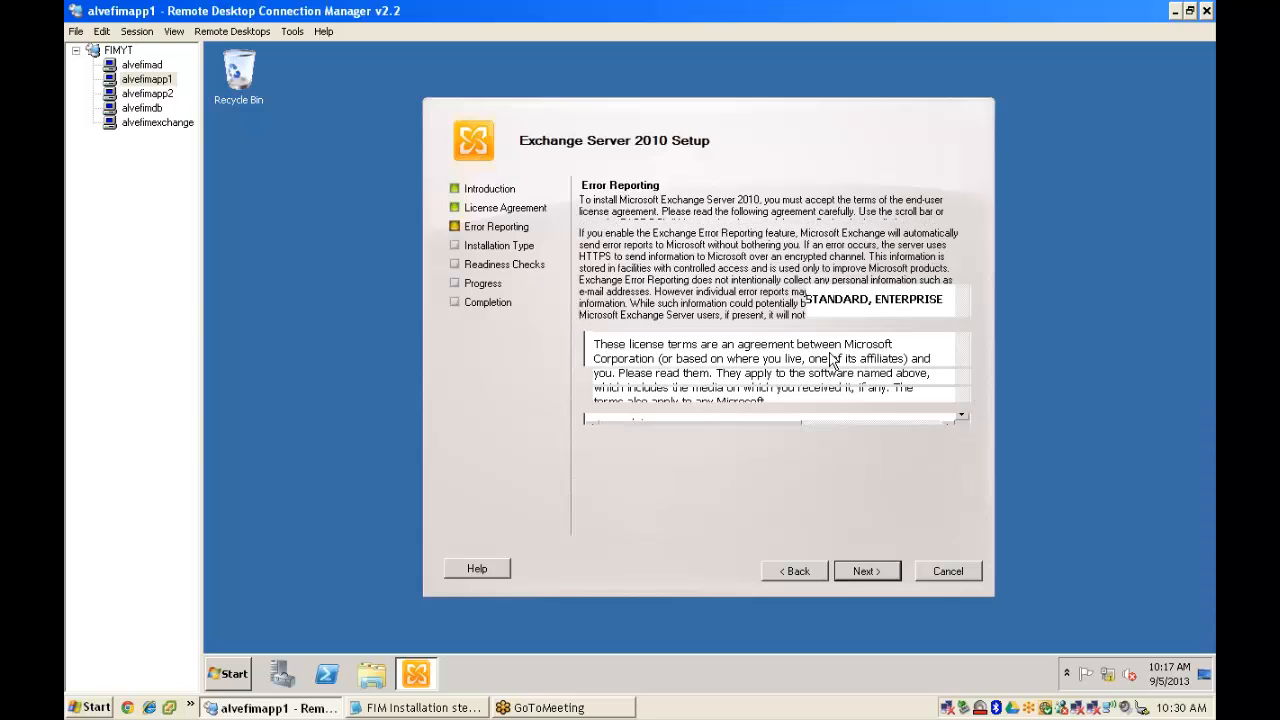
pyautogui.click(887, 578)
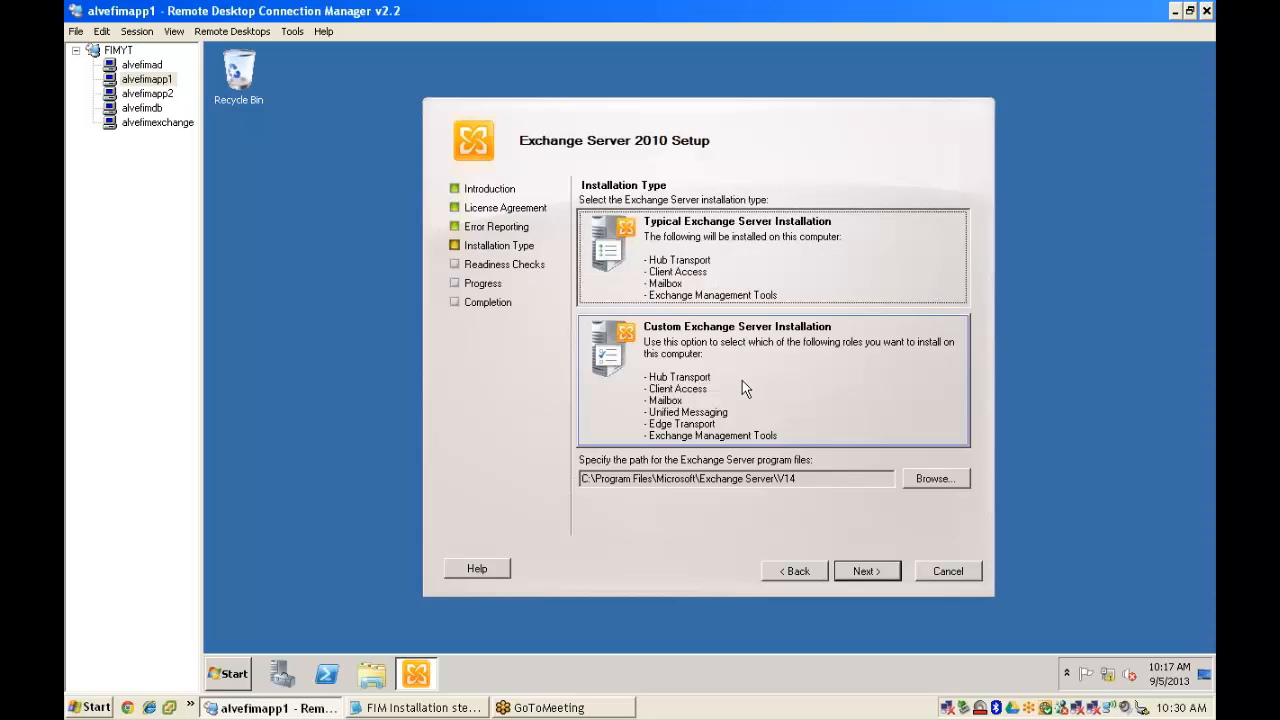
# - Choose a custom installation with only Management Tools and install once readiness checks pass
pyautogui.click(732, 387)
pyautogui.click(866, 572)
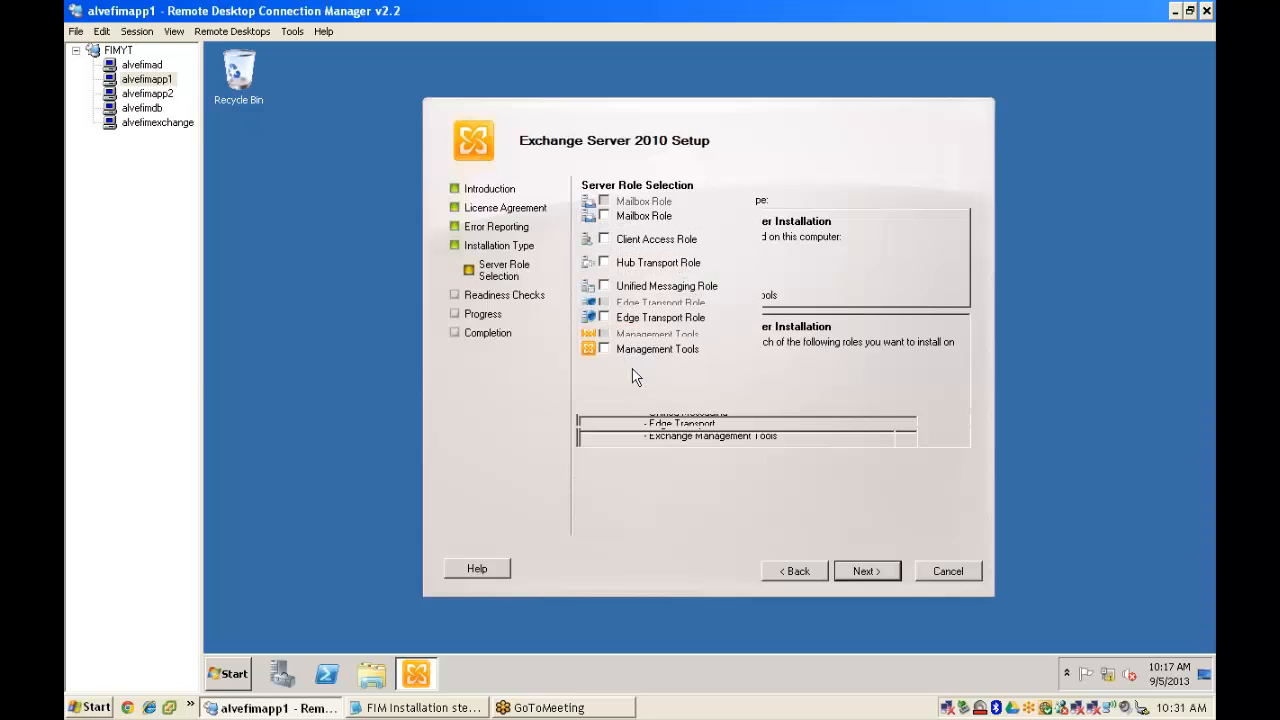
pyautogui.click(602, 349)
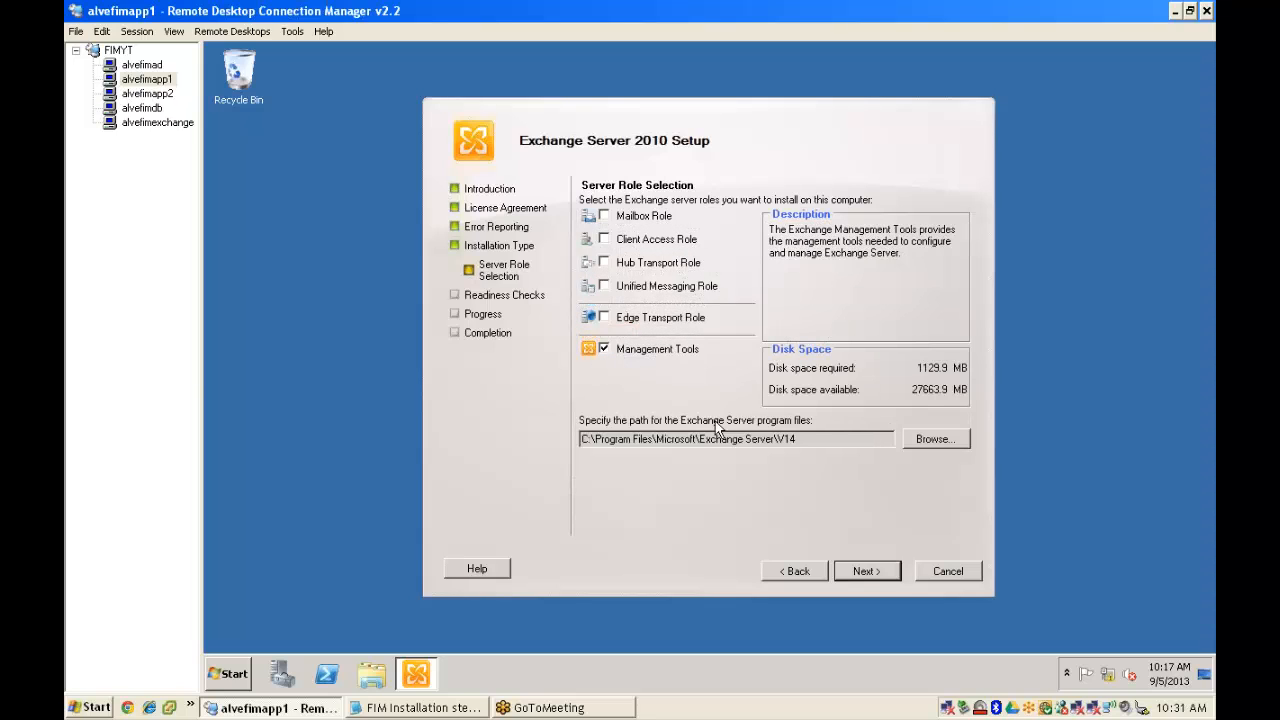
pyautogui.click(868, 573)
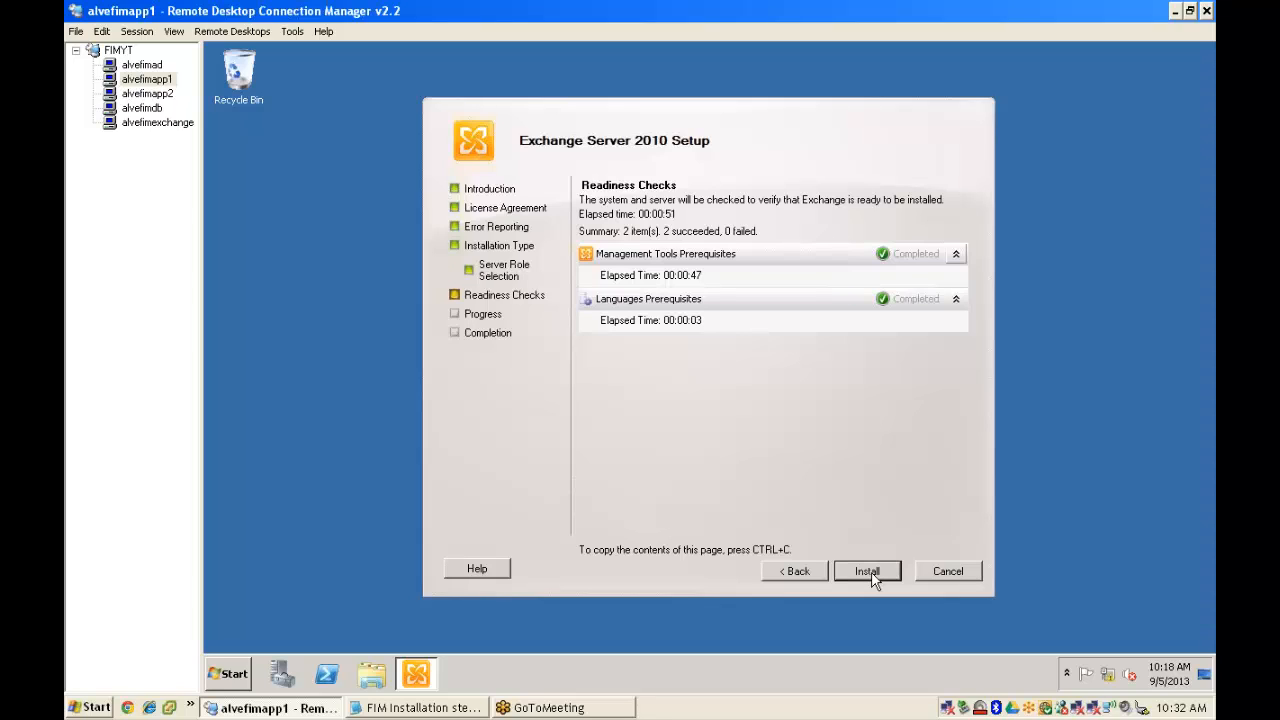
pyautogui.click(867, 572)
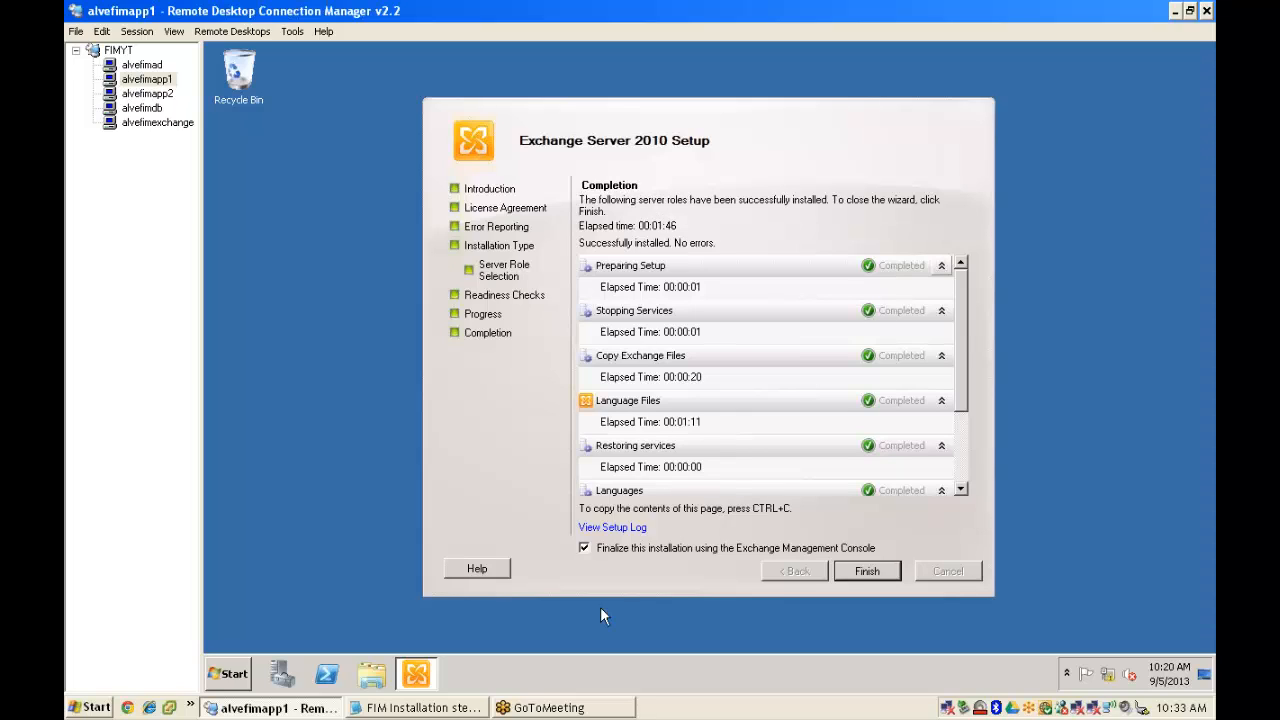
# - Uncheck finalizing in the Exchange Management Console and finish Exchange setup
pyautogui.click(667, 552)
pyautogui.click(867, 570)
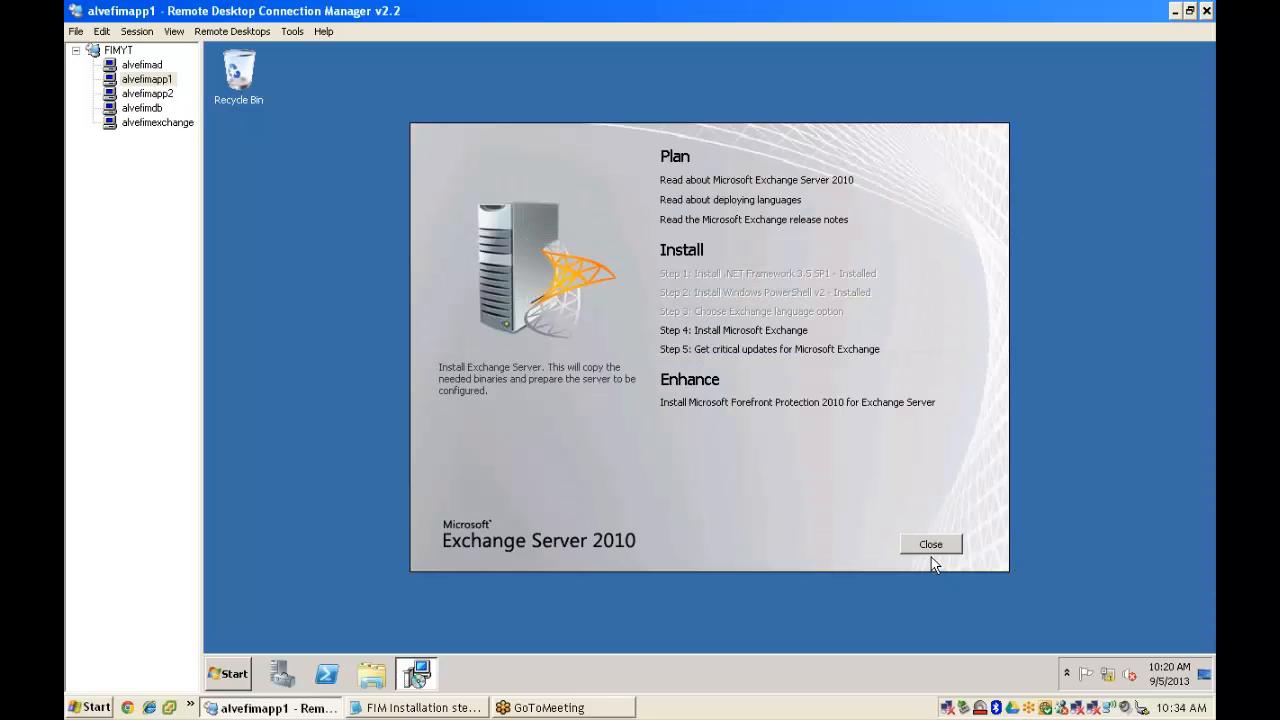
# - Exit the Exchange setup launcher, highlight the SharePoint Foundation 2010 line in Notepad, and return to RDCMan
pyautogui.click(930, 546)
pyautogui.click(743, 415)
pyautogui.click(424, 707)
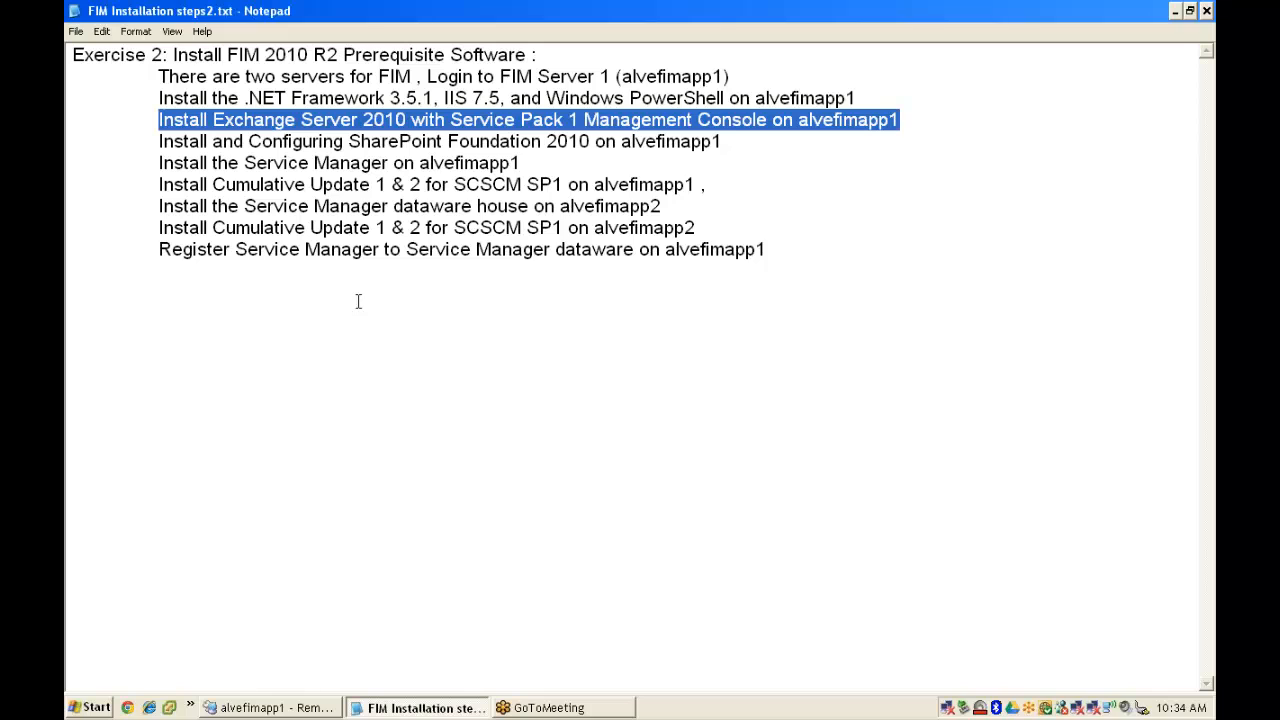
pyautogui.moveTo(157, 142); pyautogui.dragTo(730, 142)
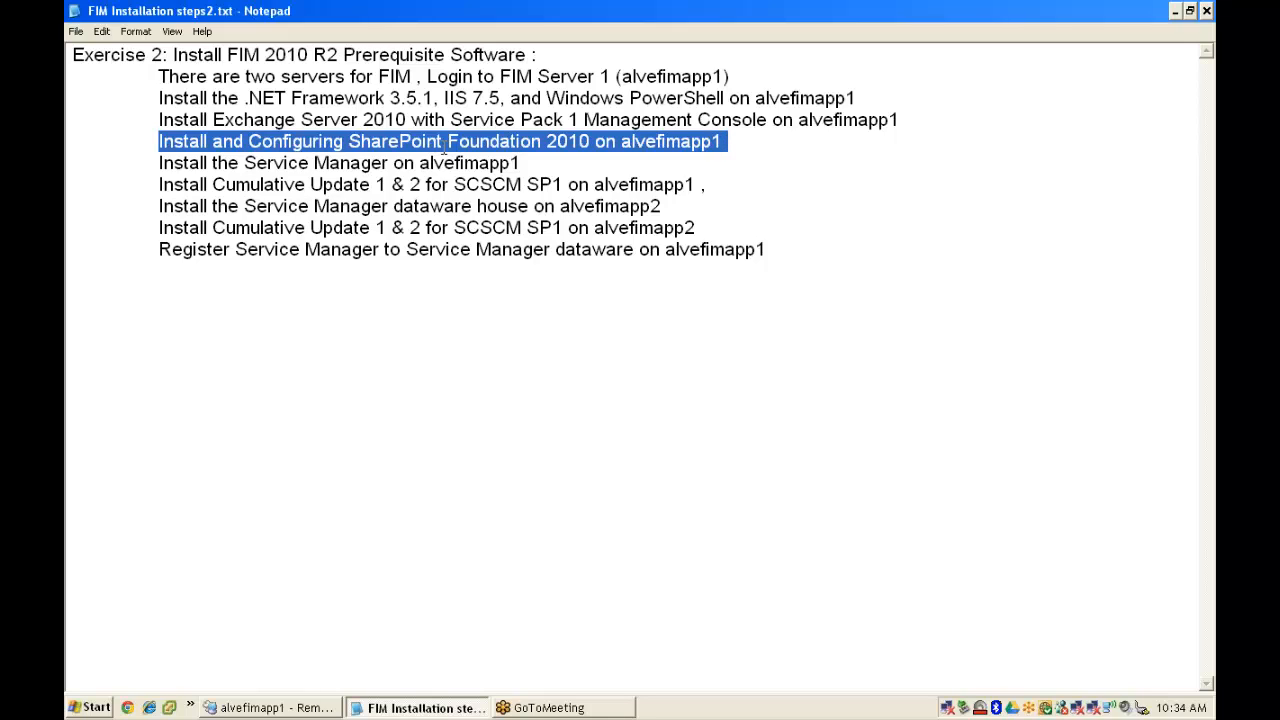
pyautogui.click(272, 707)
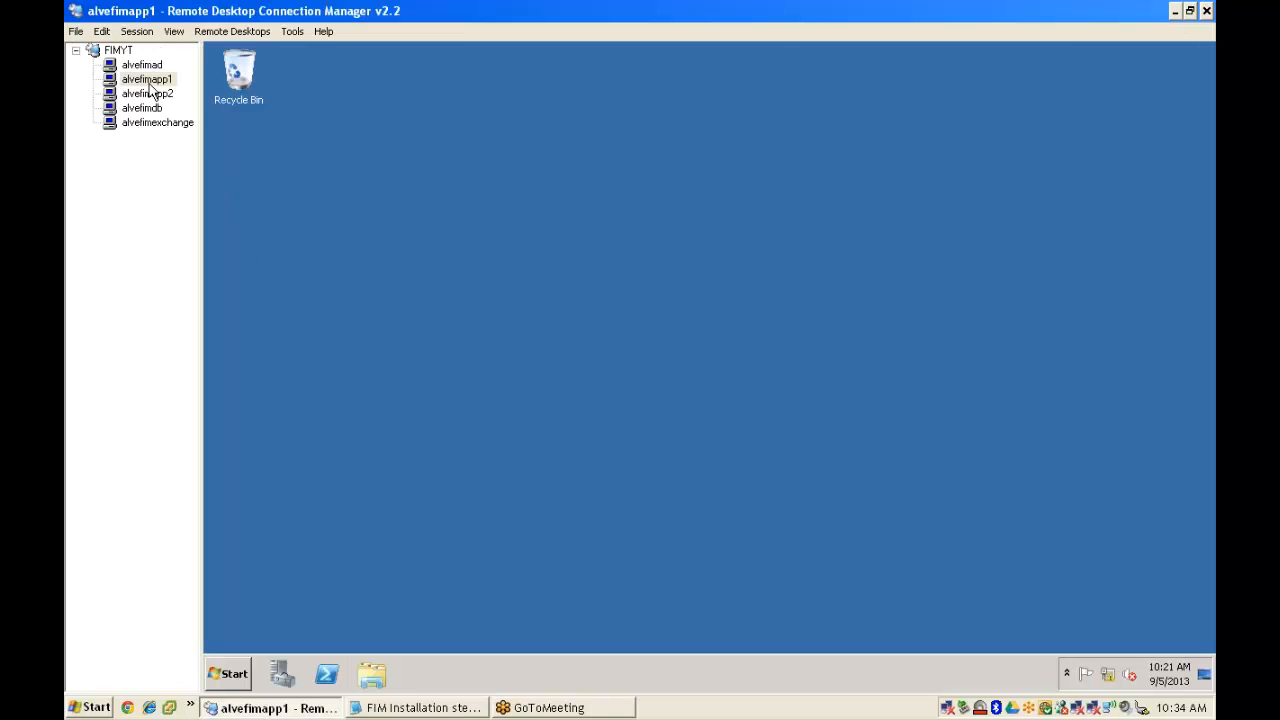
# - Browse to C:\FIM 2010 on alvefimapp1 and launch the SharePointFoundation installer
pyautogui.click(228, 674)
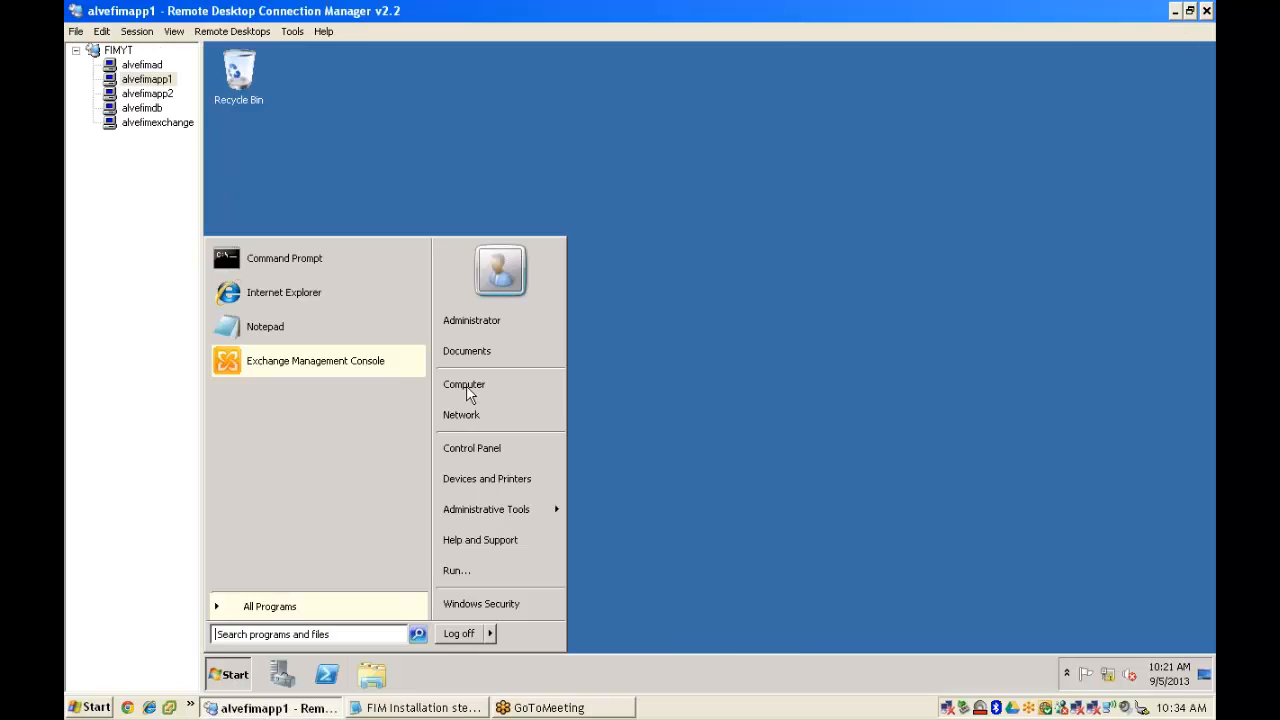
pyautogui.click(470, 386)
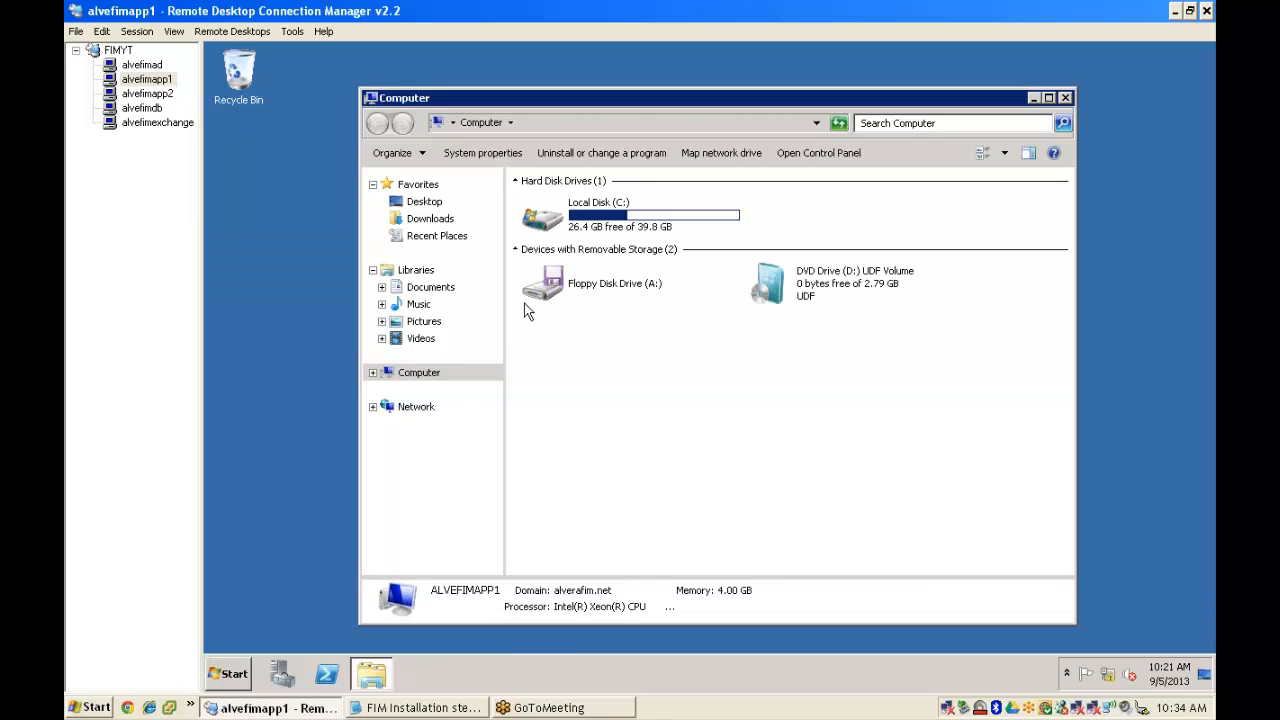
pyautogui.doubleClick(620, 214)
pyautogui.doubleClick(586, 99)
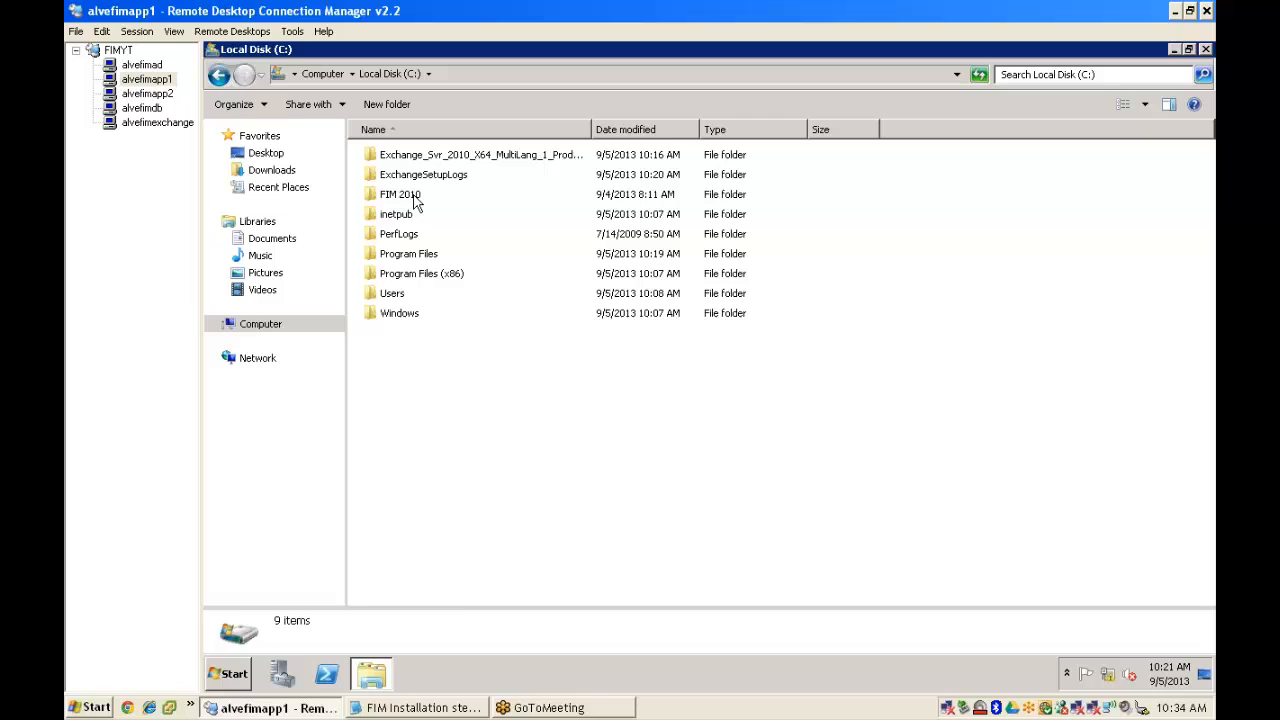
pyautogui.doubleClick(416, 198)
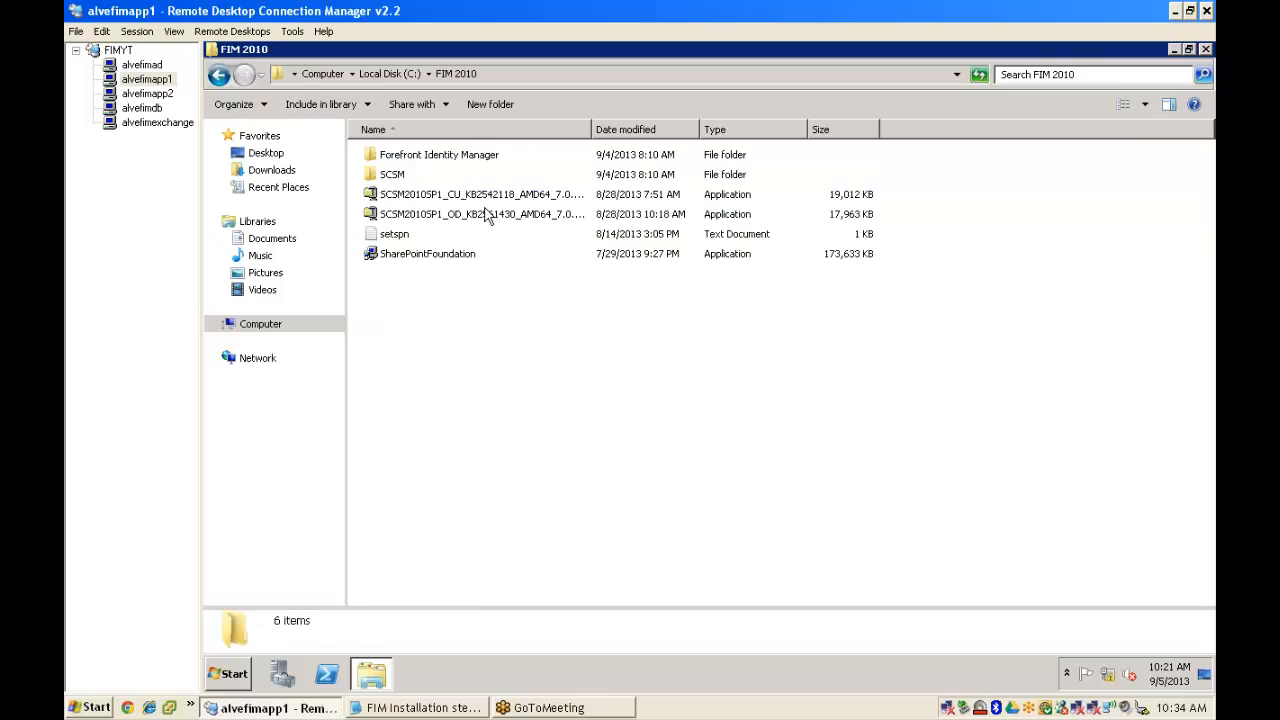
pyautogui.click(414, 258)
pyautogui.doubleClick(418, 258)
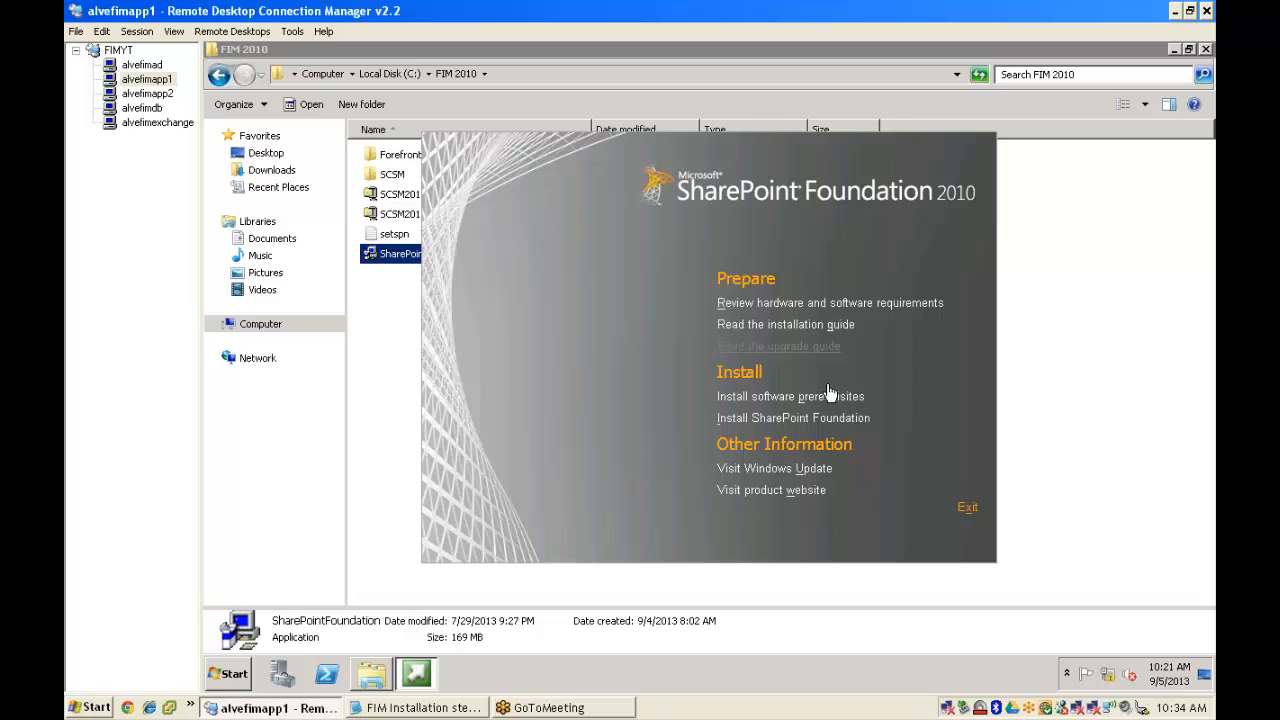
# - Install the SharePoint 2010 prerequisites, accepting the license terms, then finish to restart alvefimapp1
pyautogui.click(758, 400)
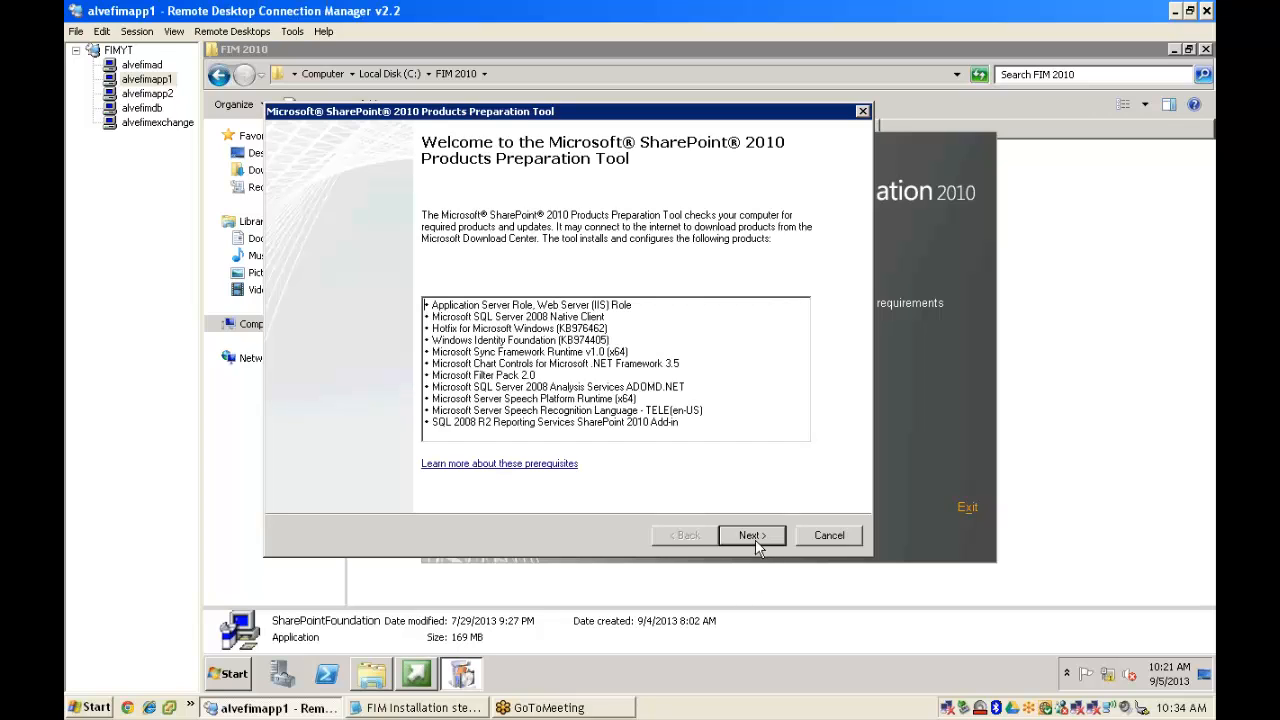
pyautogui.click(754, 537)
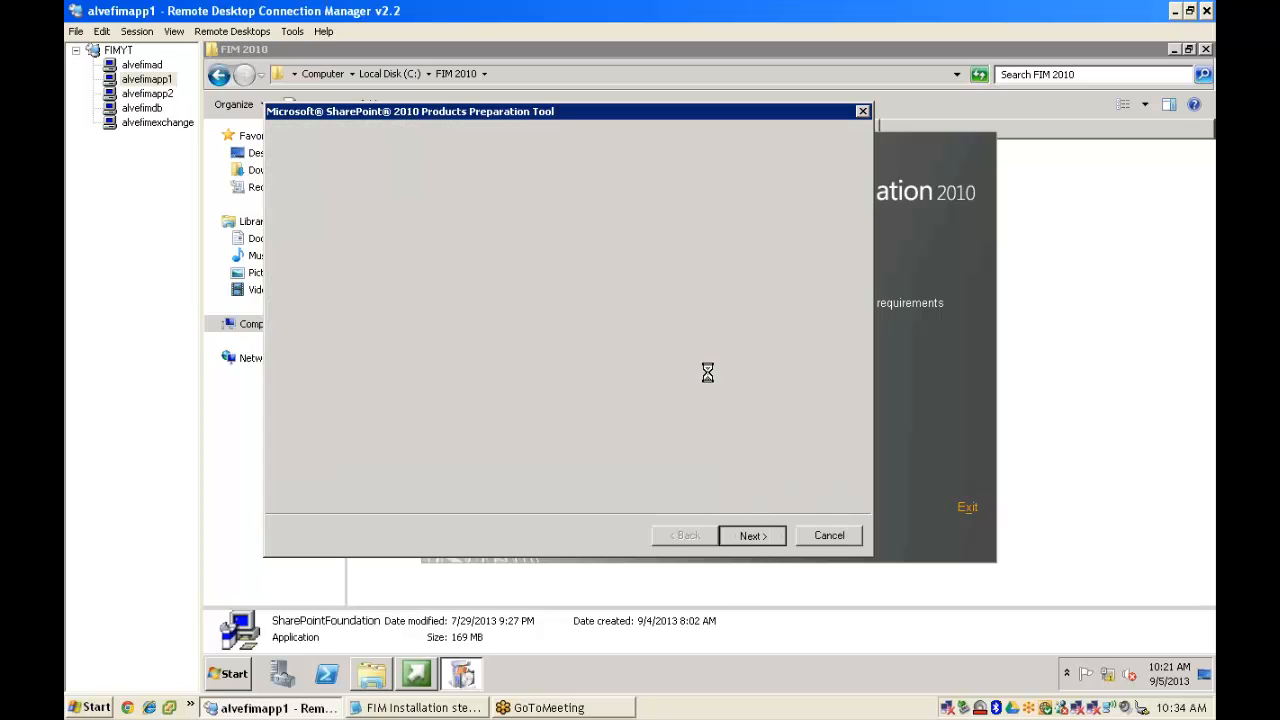
pyautogui.click(452, 494)
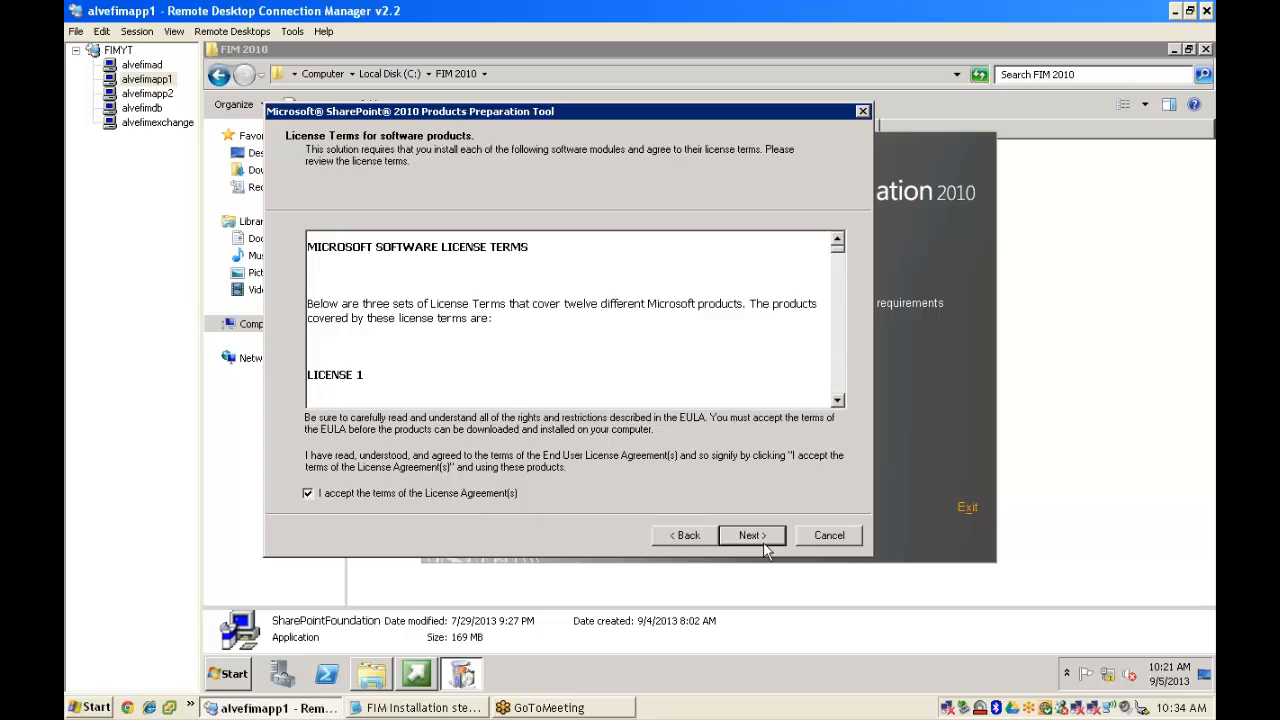
pyautogui.click(752, 535)
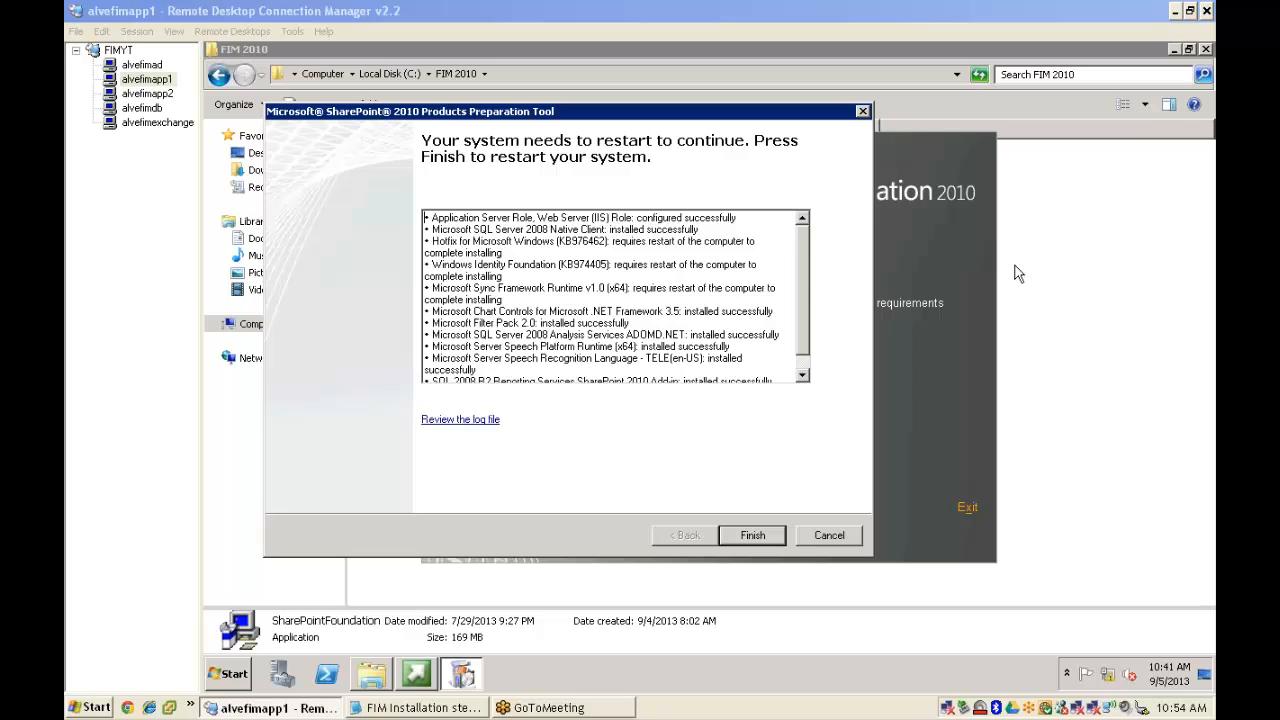
pyautogui.click(753, 535)
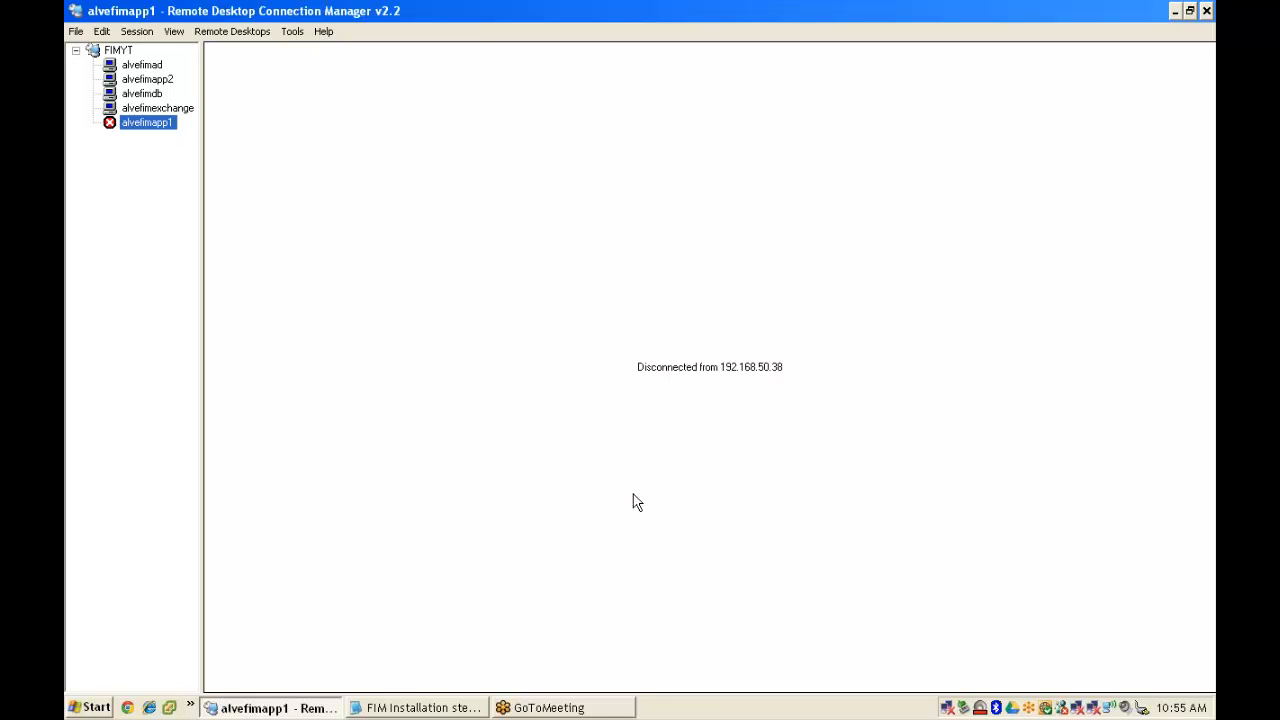
# - Reconnect to alvefimapp1 from its context menu in the server tree
pyautogui.rightClick(157, 123)
pyautogui.click(183, 131)
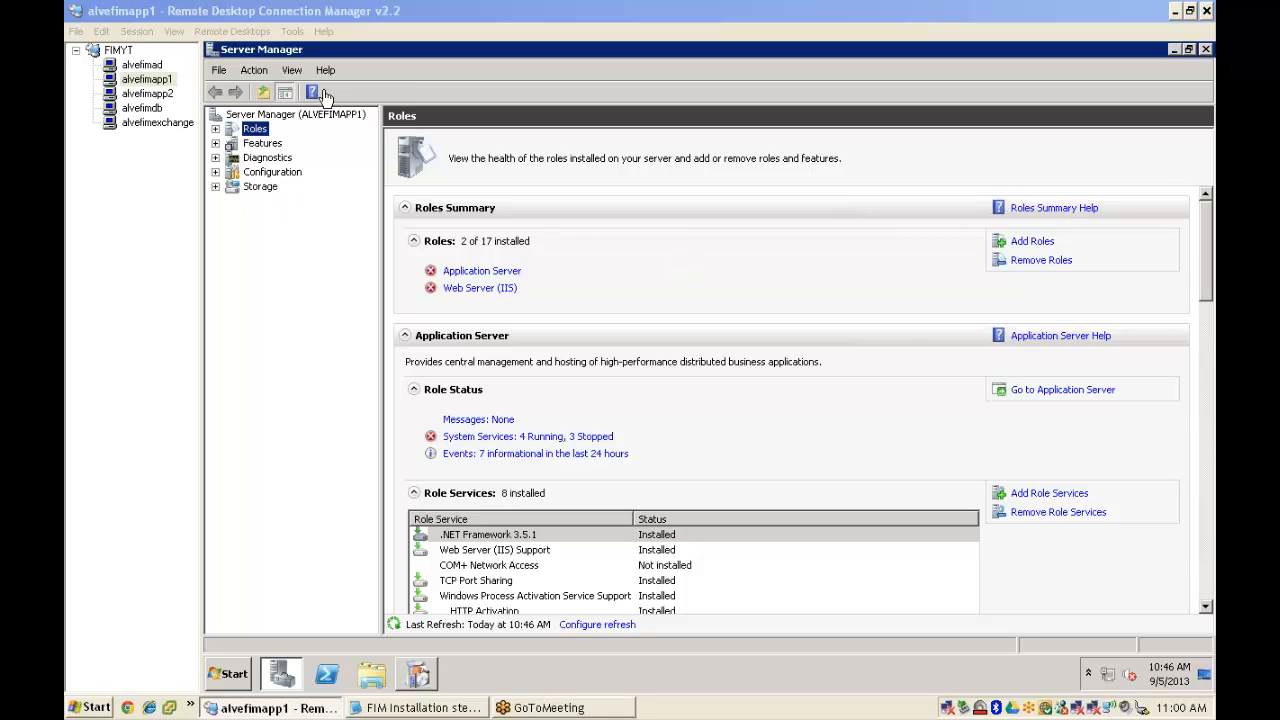
# - Close Server Manager and the crashed management console, then finish the prerequisite installation
pyautogui.rightClick(325, 51)
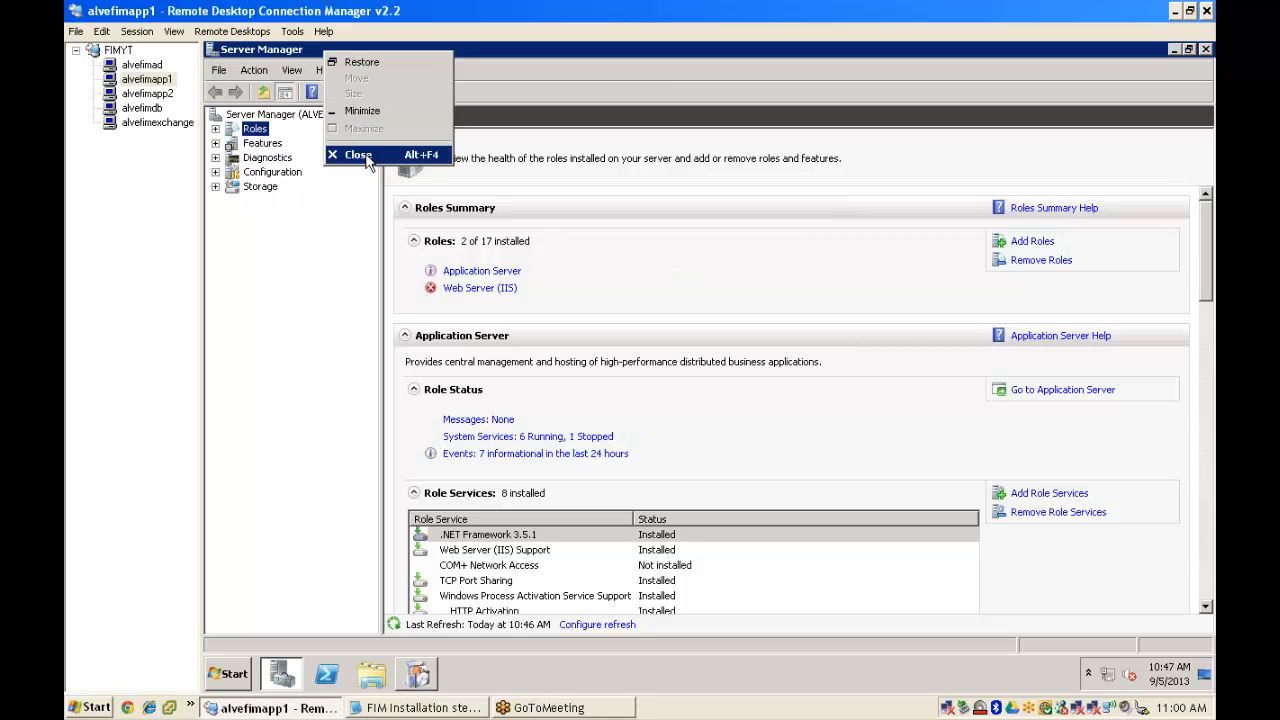
pyautogui.click(358, 154)
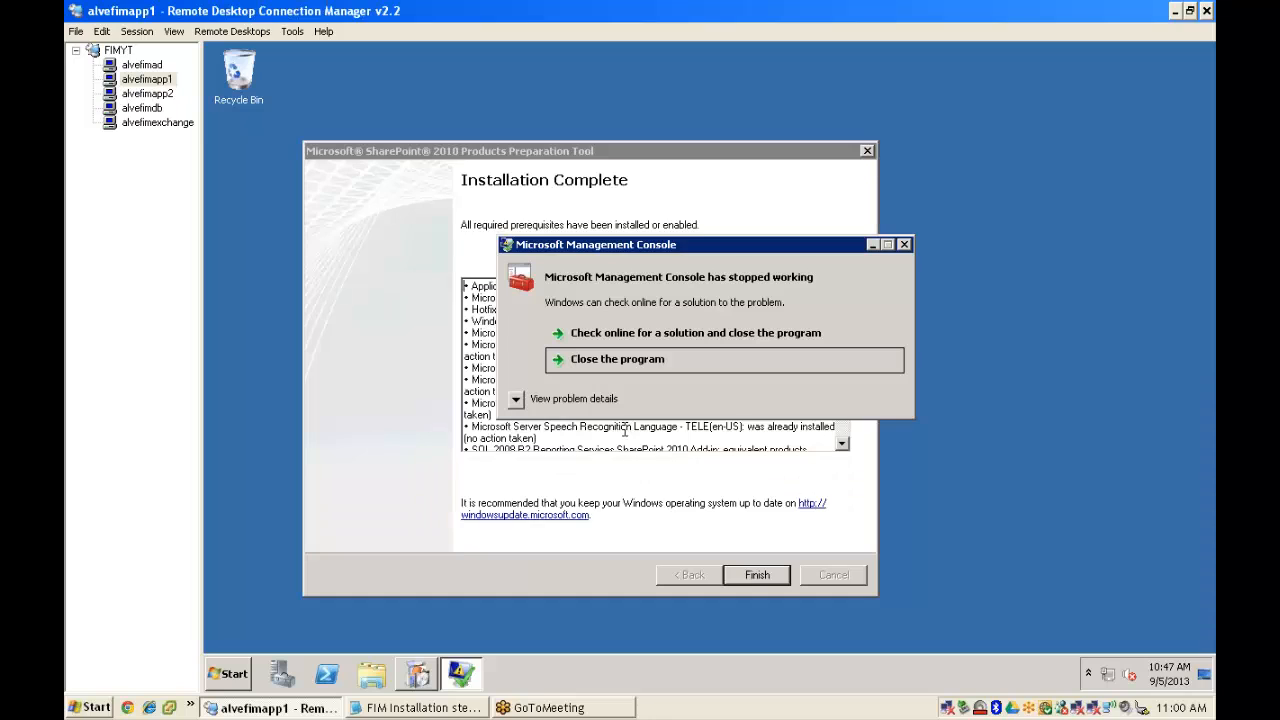
pyautogui.click(633, 362)
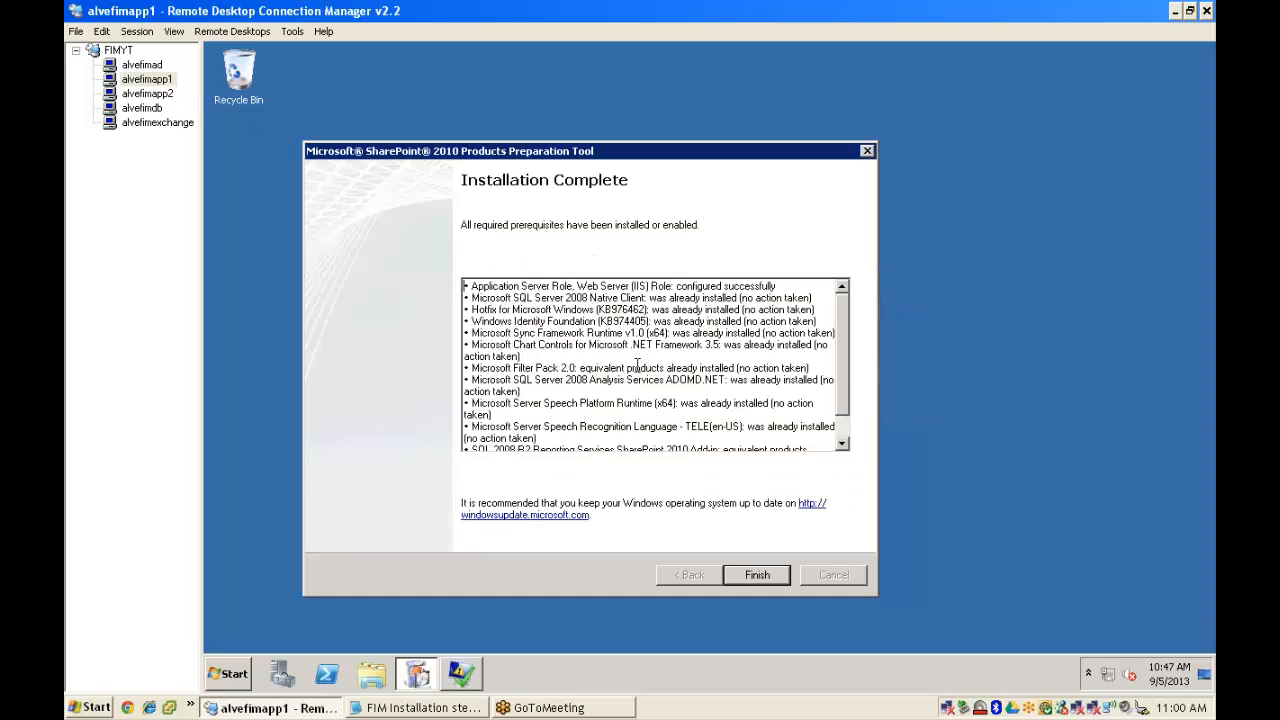
pyautogui.click(766, 578)
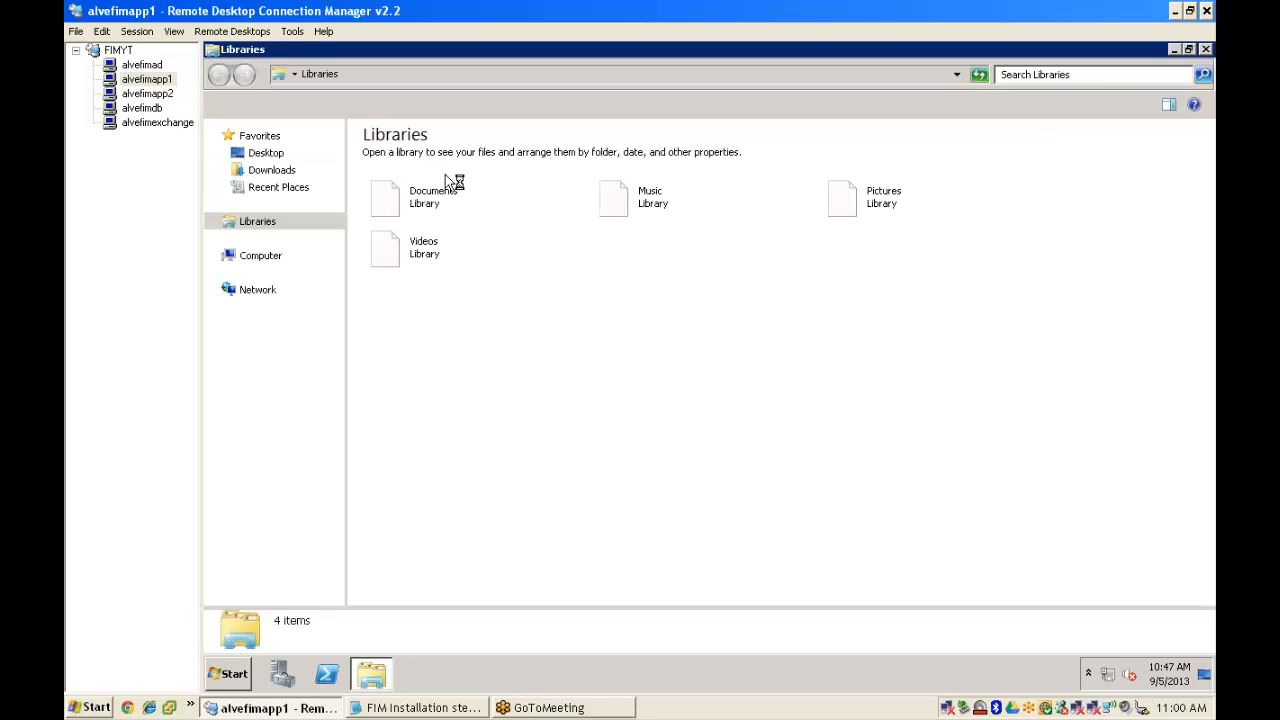
# - Relaunch the SharePointFoundation installer from C:\FIM 2010 and close the folder window
pyautogui.click(262, 326)
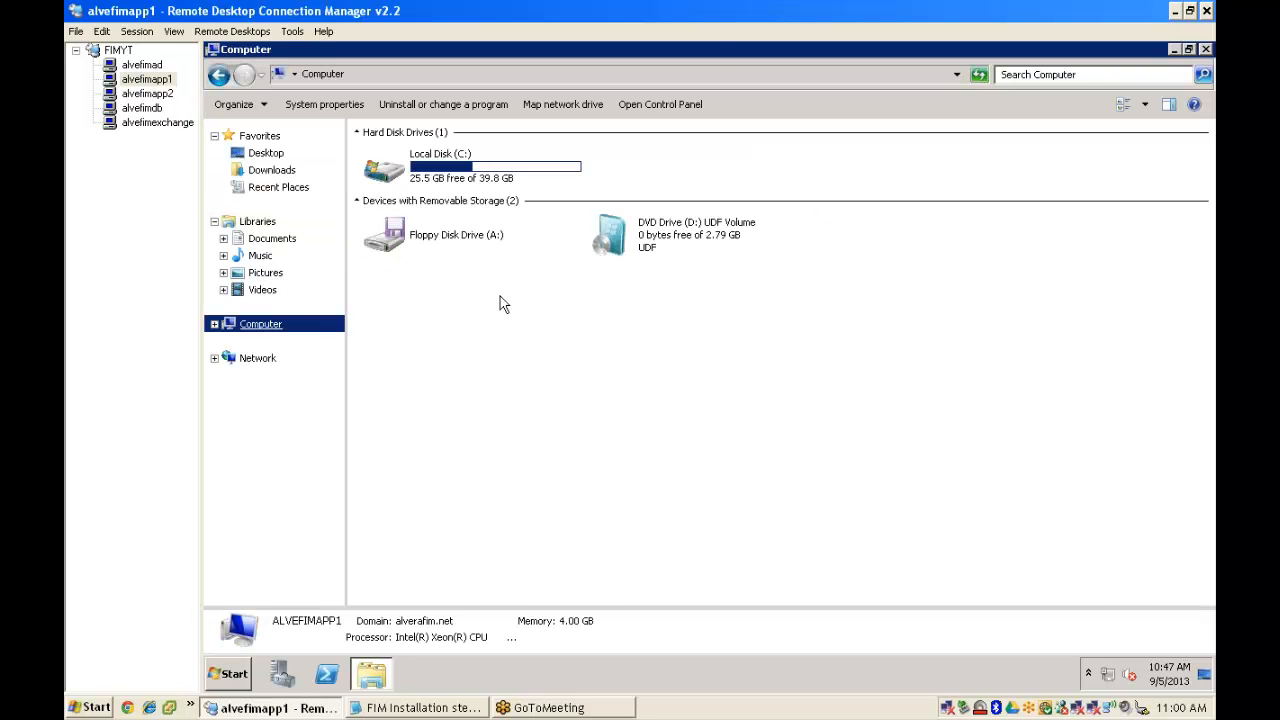
pyautogui.doubleClick(450, 182)
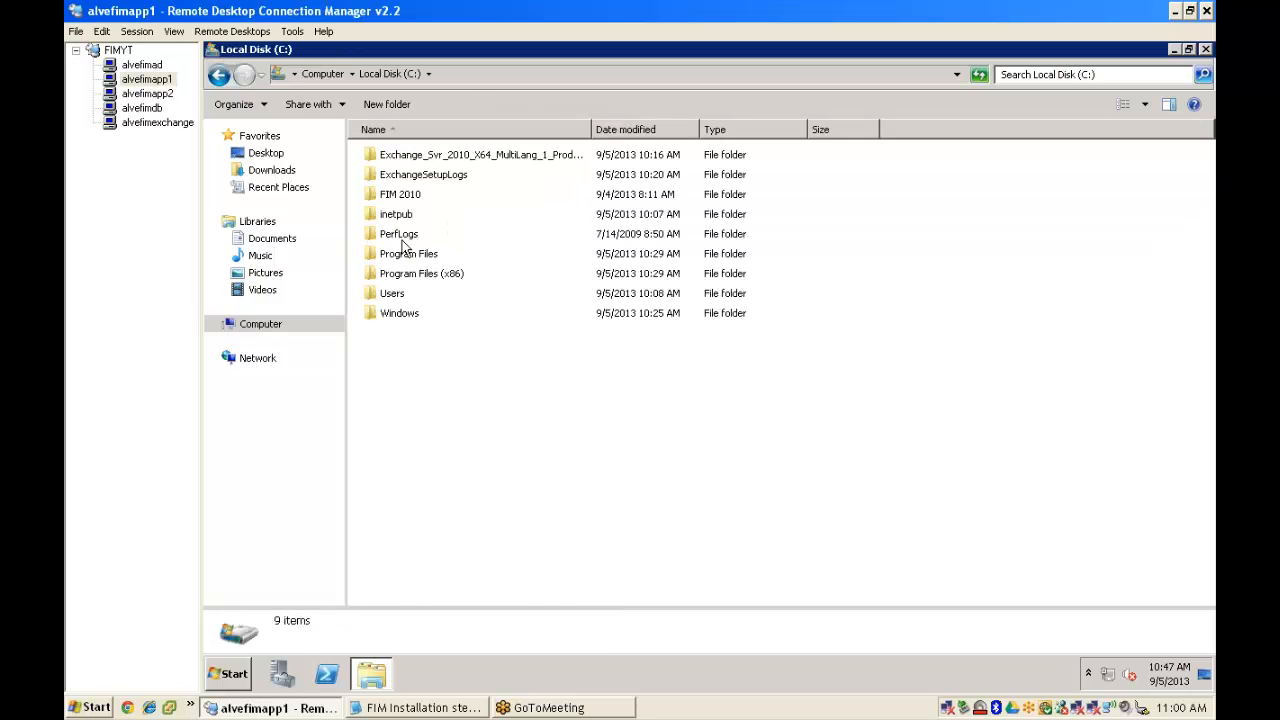
pyautogui.doubleClick(400, 196)
pyautogui.doubleClick(410, 255)
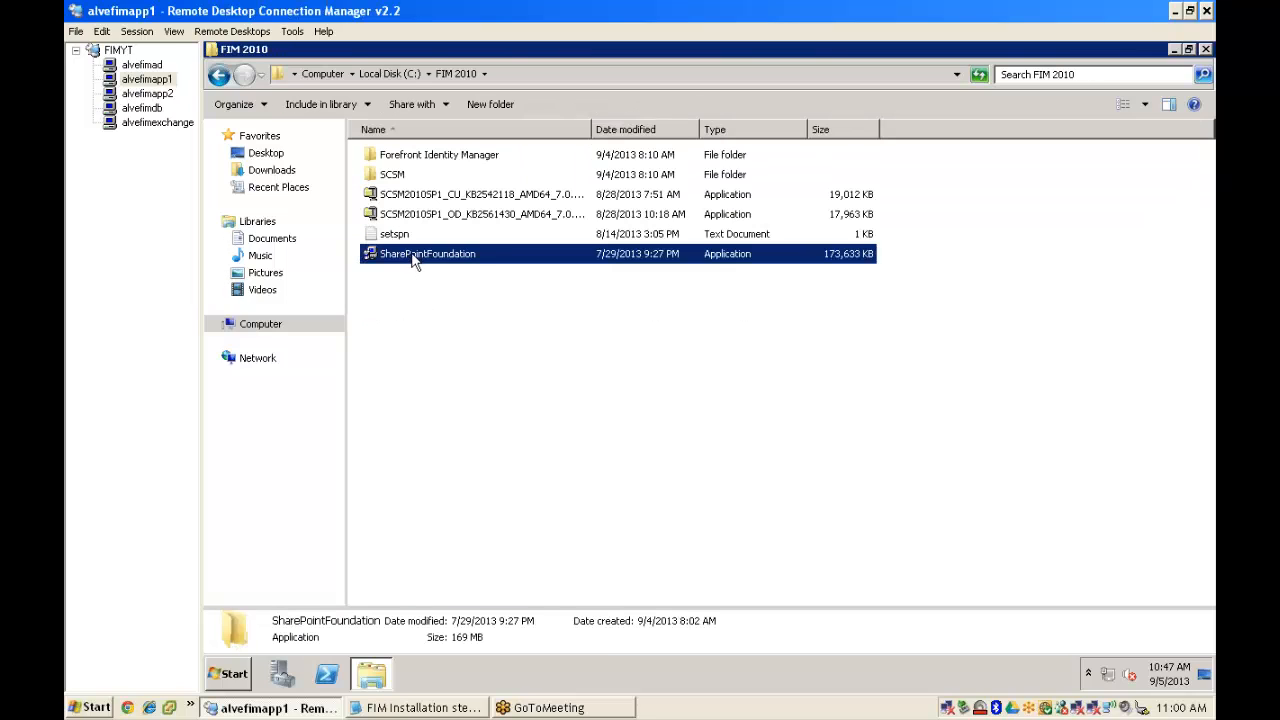
pyautogui.rightClick(485, 48)
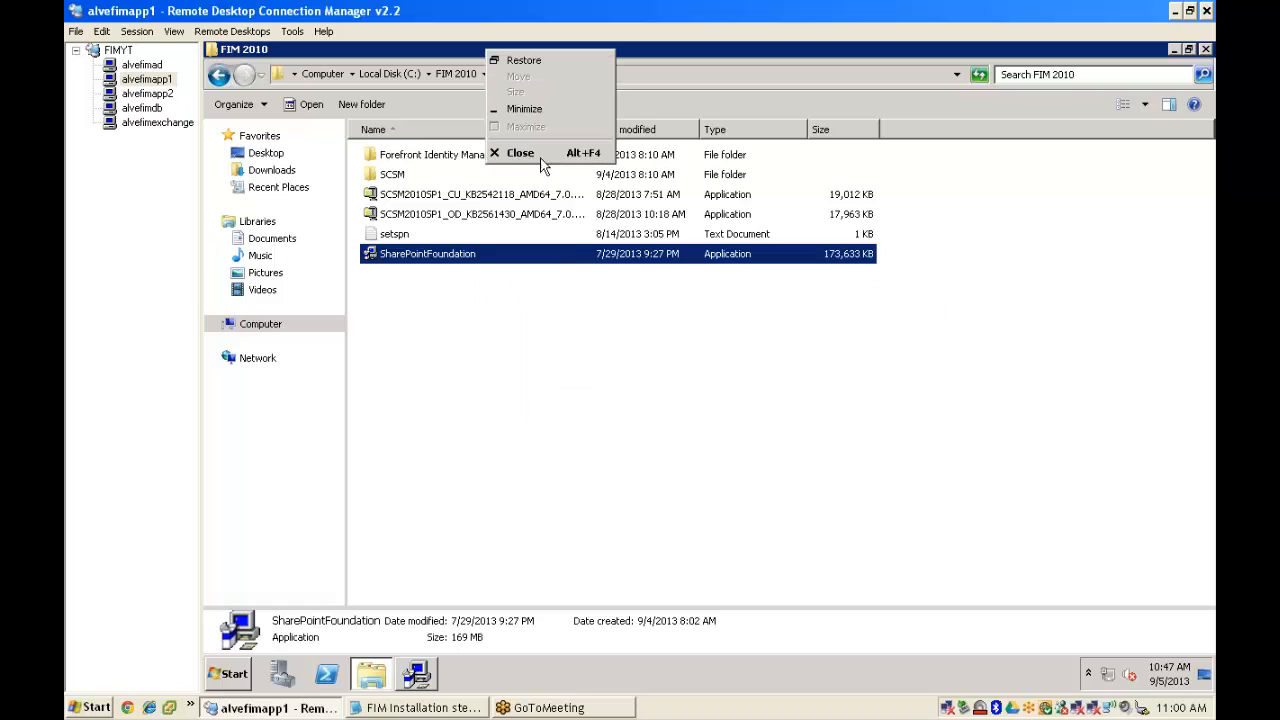
pyautogui.click(520, 157)
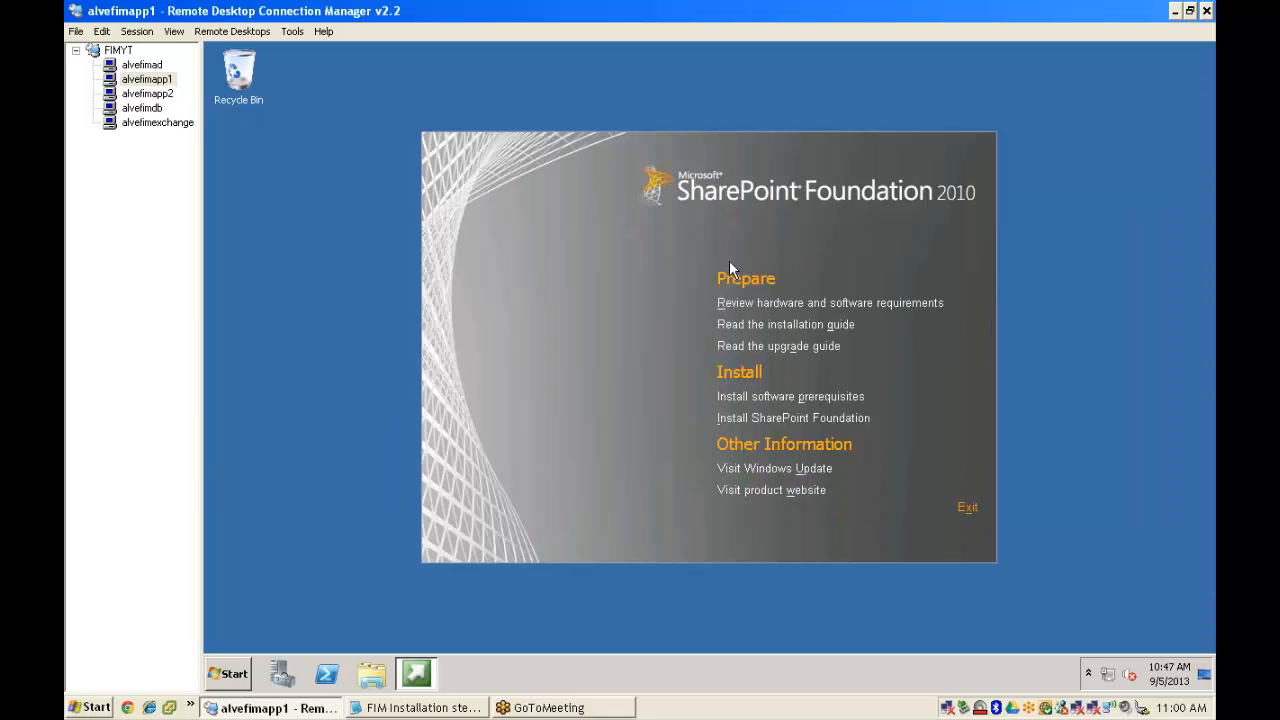
# - Install SharePoint Foundation, accepting the license terms and choosing the Standalone server type
pyautogui.click(794, 421)
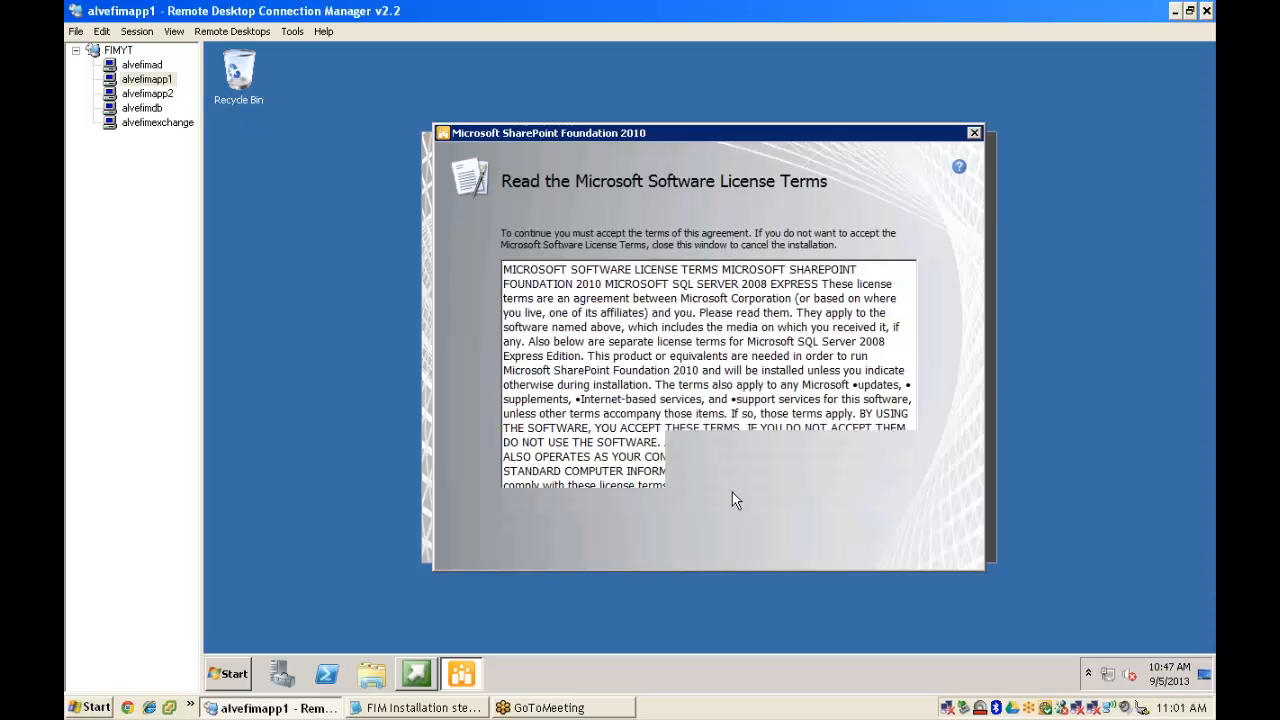
pyautogui.click(516, 526)
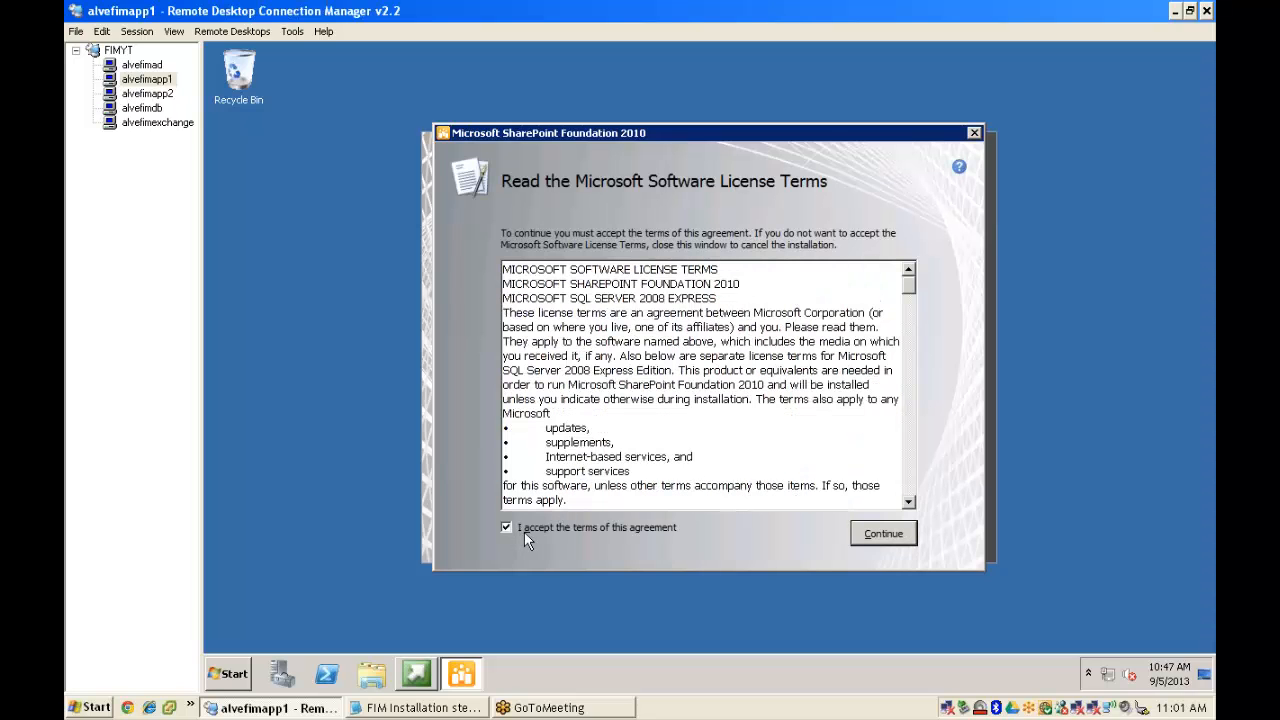
pyautogui.scroll(-5, 924, 450)
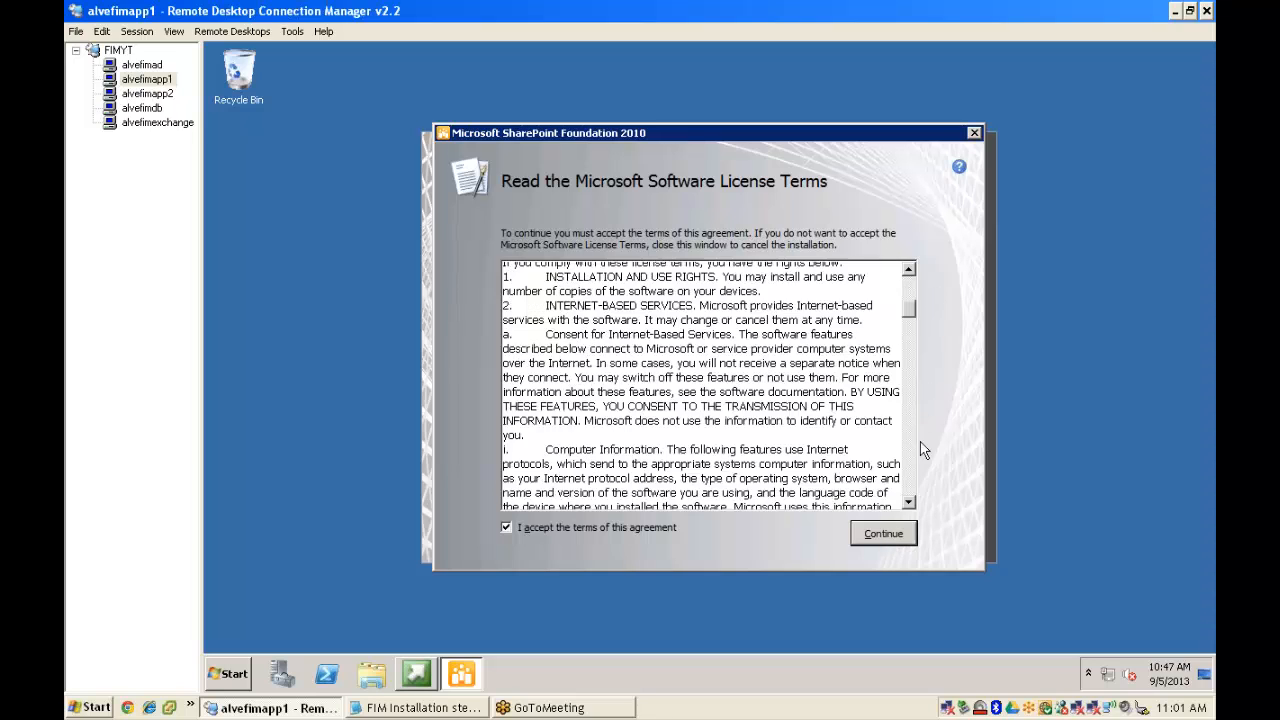
pyautogui.moveTo(921, 443); pyautogui.dragTo(905, 504)
pyautogui.click(891, 535)
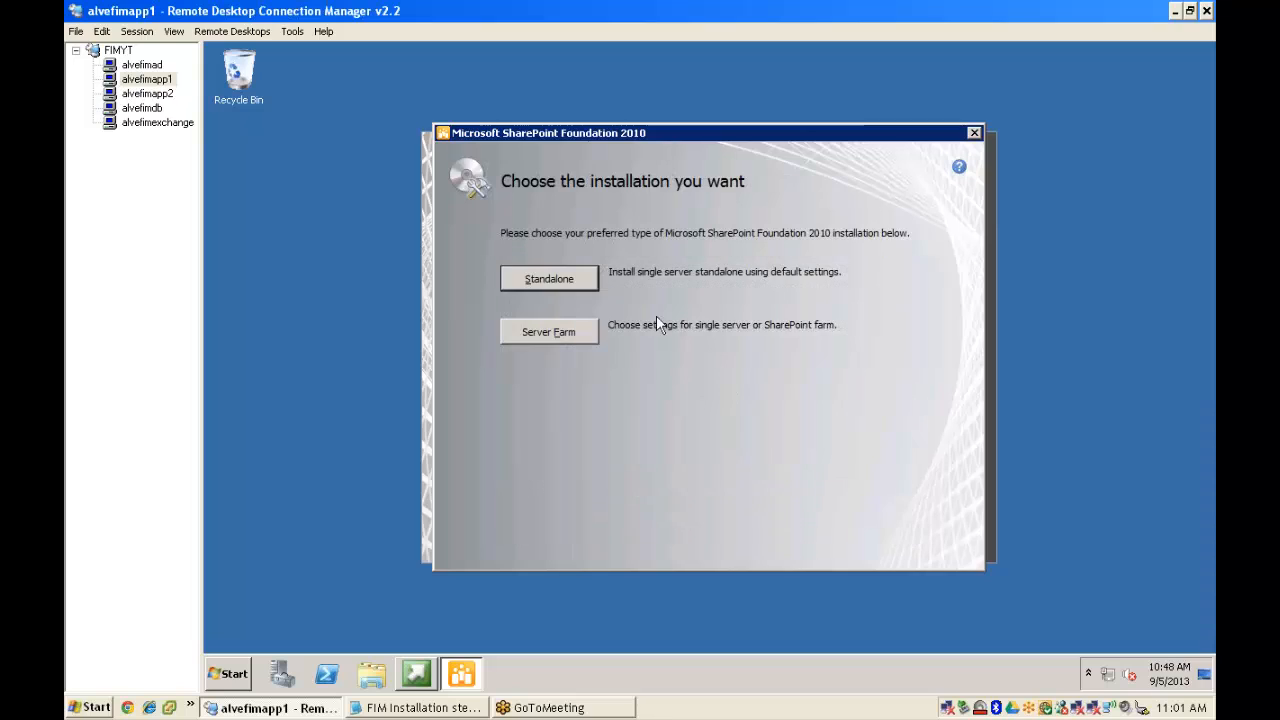
pyautogui.click(545, 281)
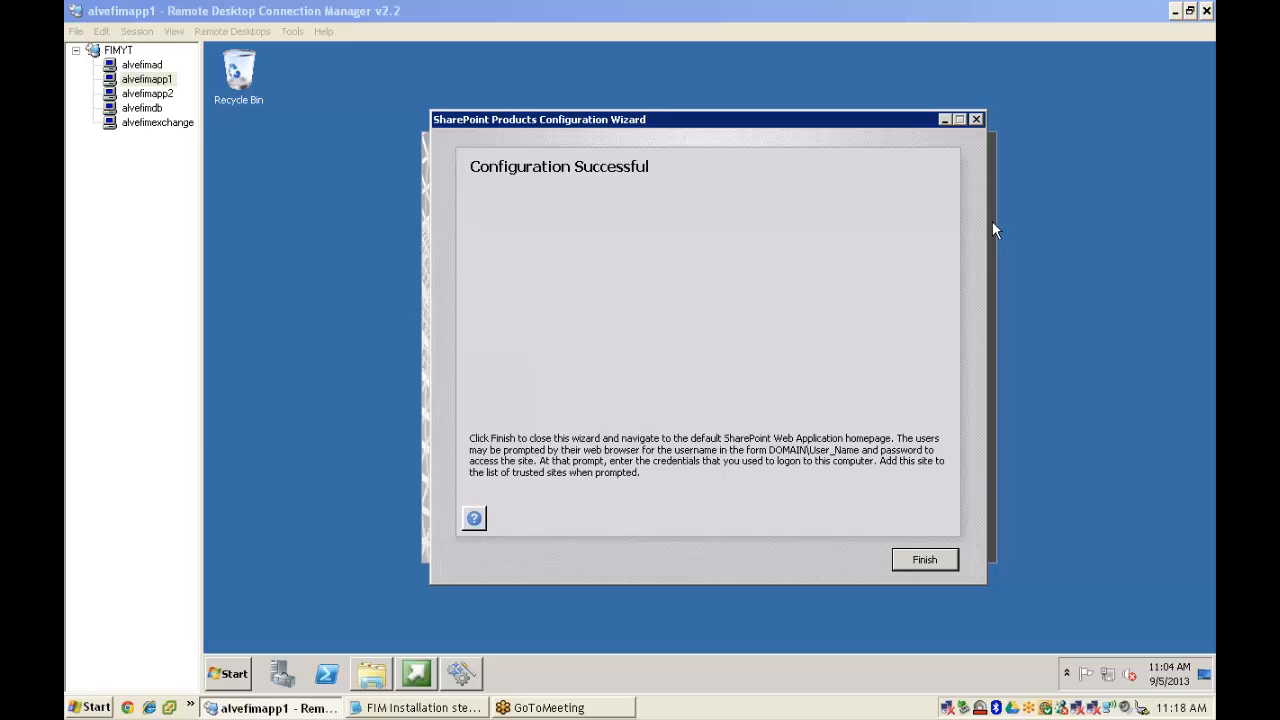
# - Finish the configuration wizard and exit the SharePoint Foundation 2010 setup launcher
pyautogui.click(933, 568)
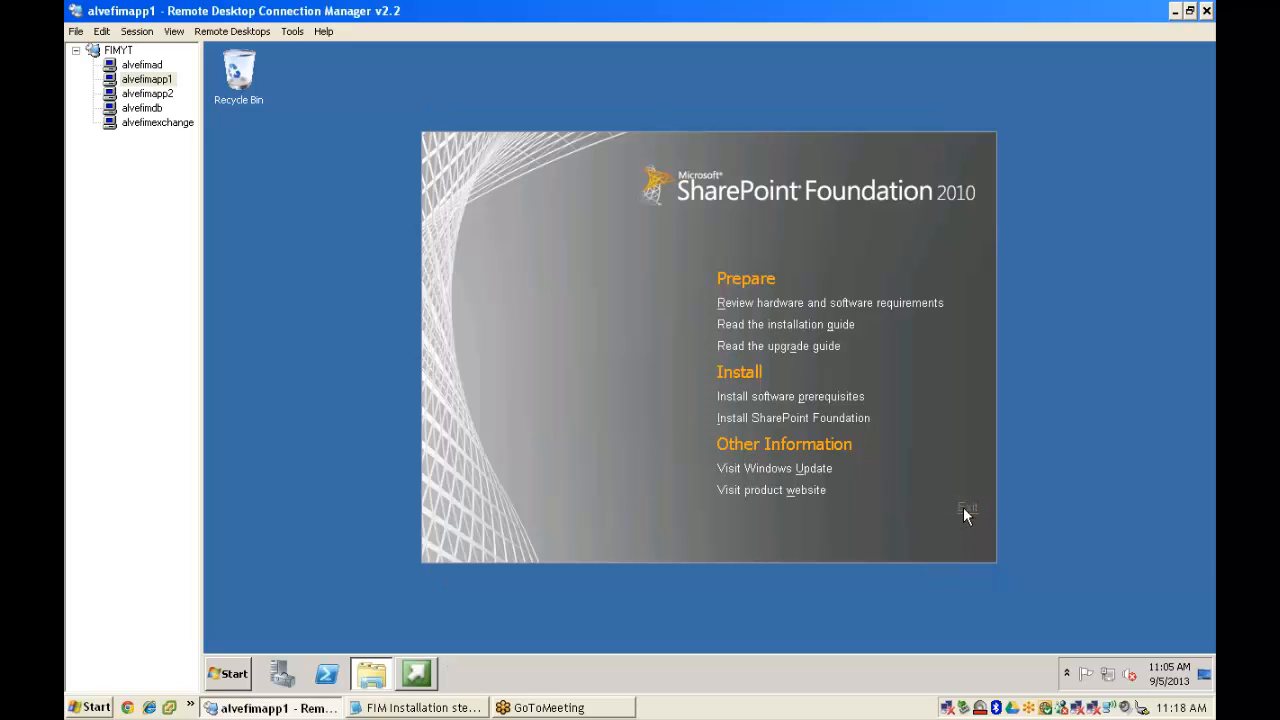
pyautogui.click(964, 508)
pyautogui.click(446, 707)
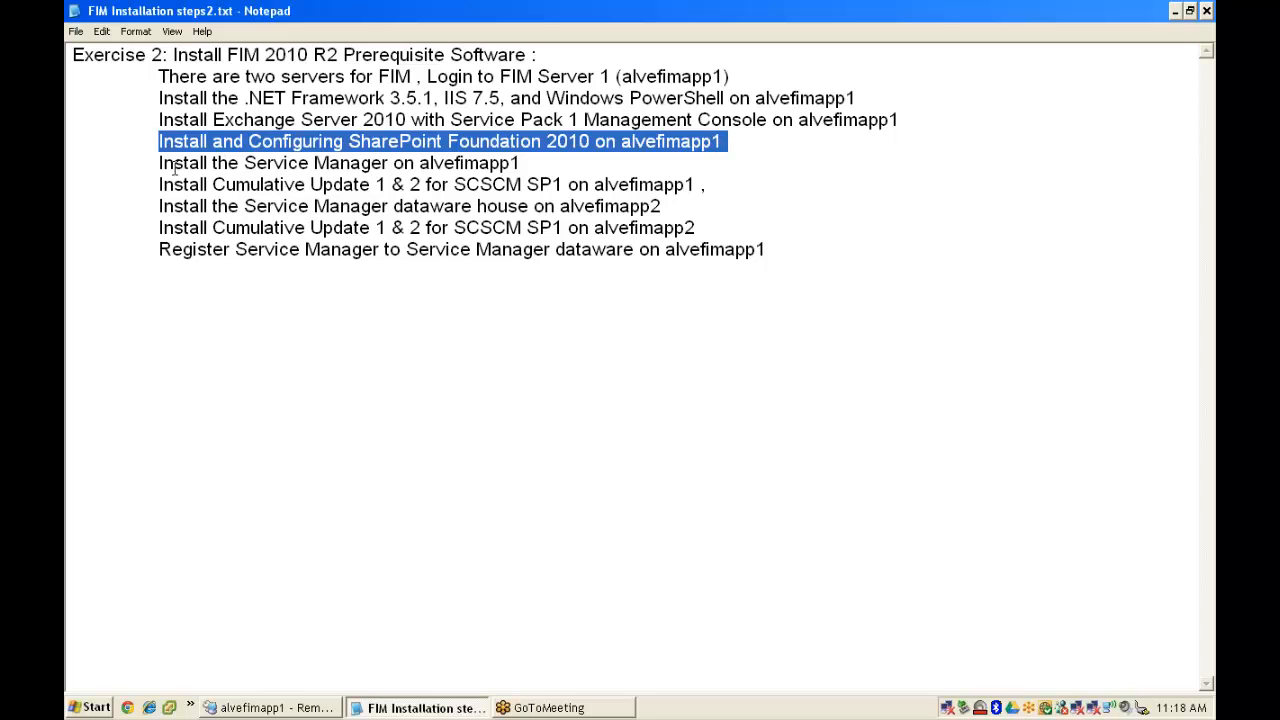
pyautogui.moveTo(244, 164); pyautogui.dragTo(393, 163)
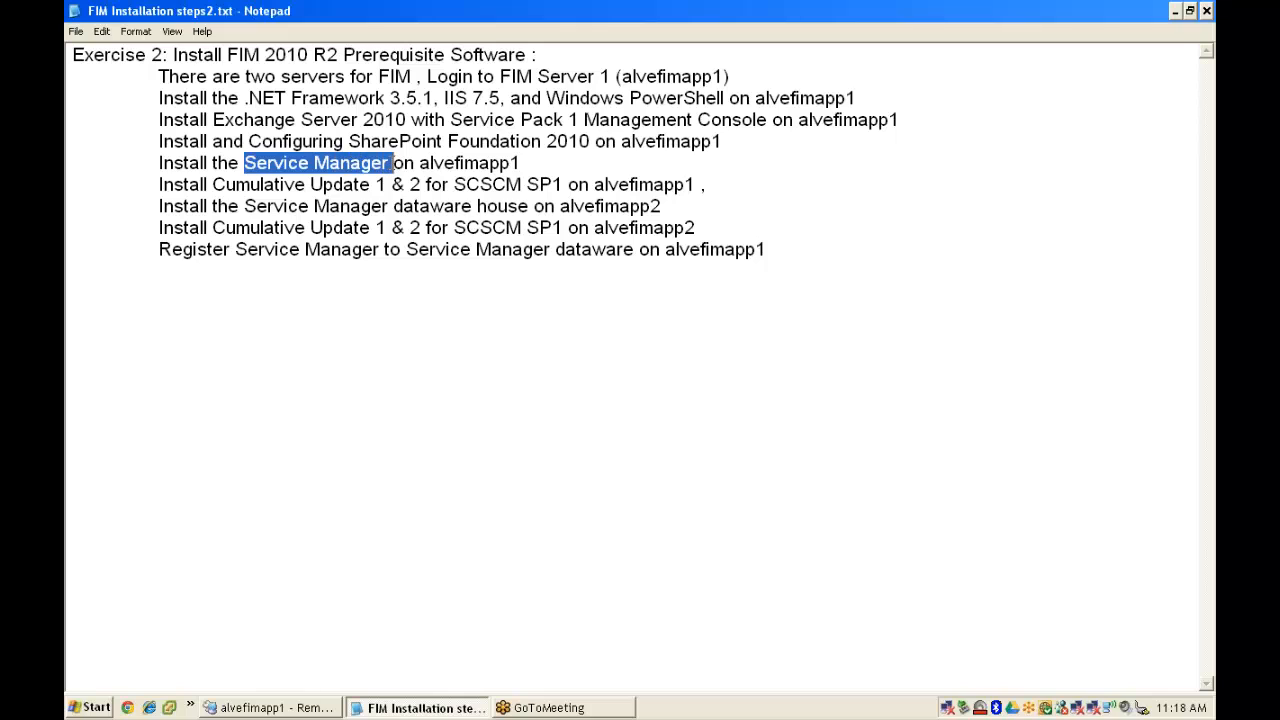
# - Sign in to the alvefimapp1 site as administrator with its password and maximize Internet Explorer
pyautogui.click(263, 708)
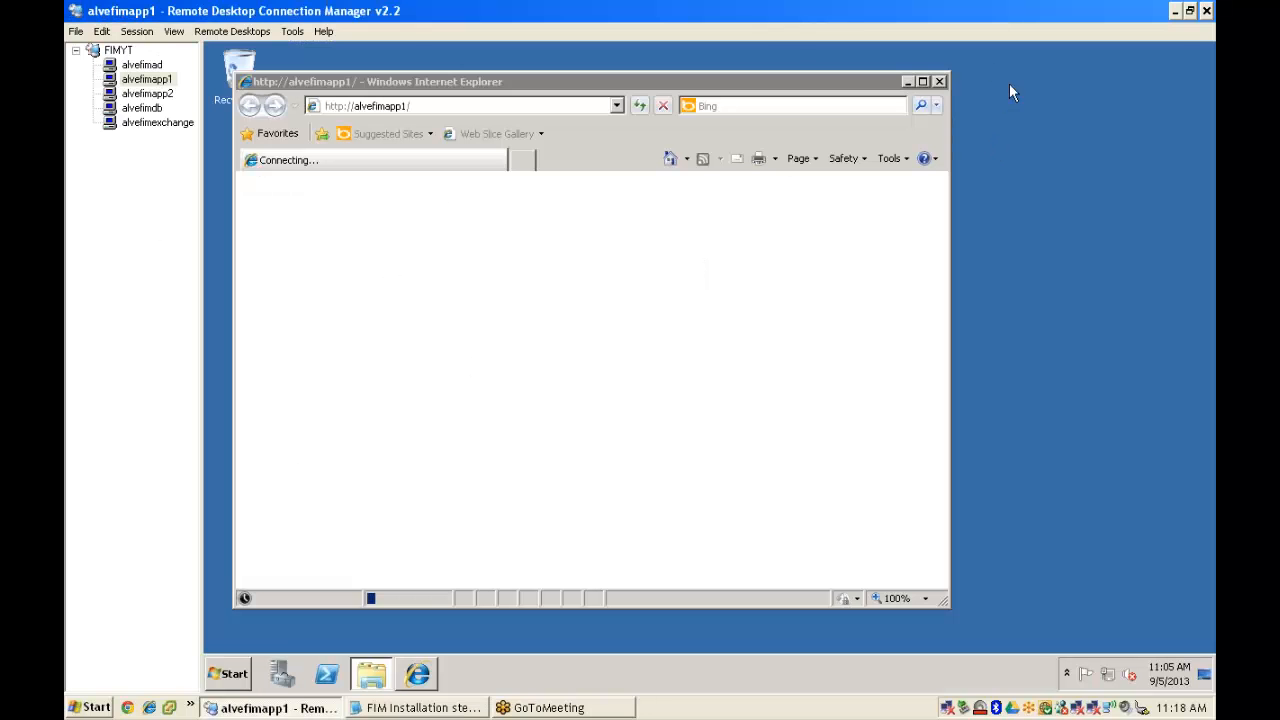
pyautogui.click(967, 74)
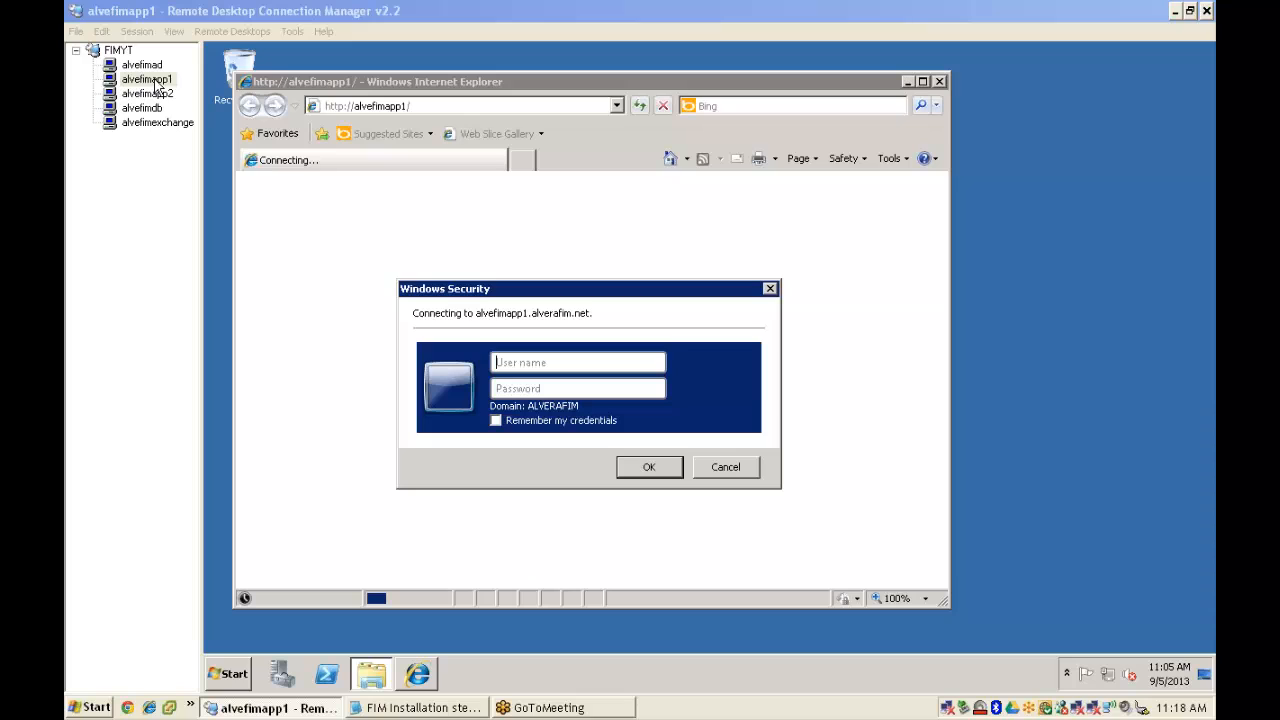
pyautogui.click(541, 368)
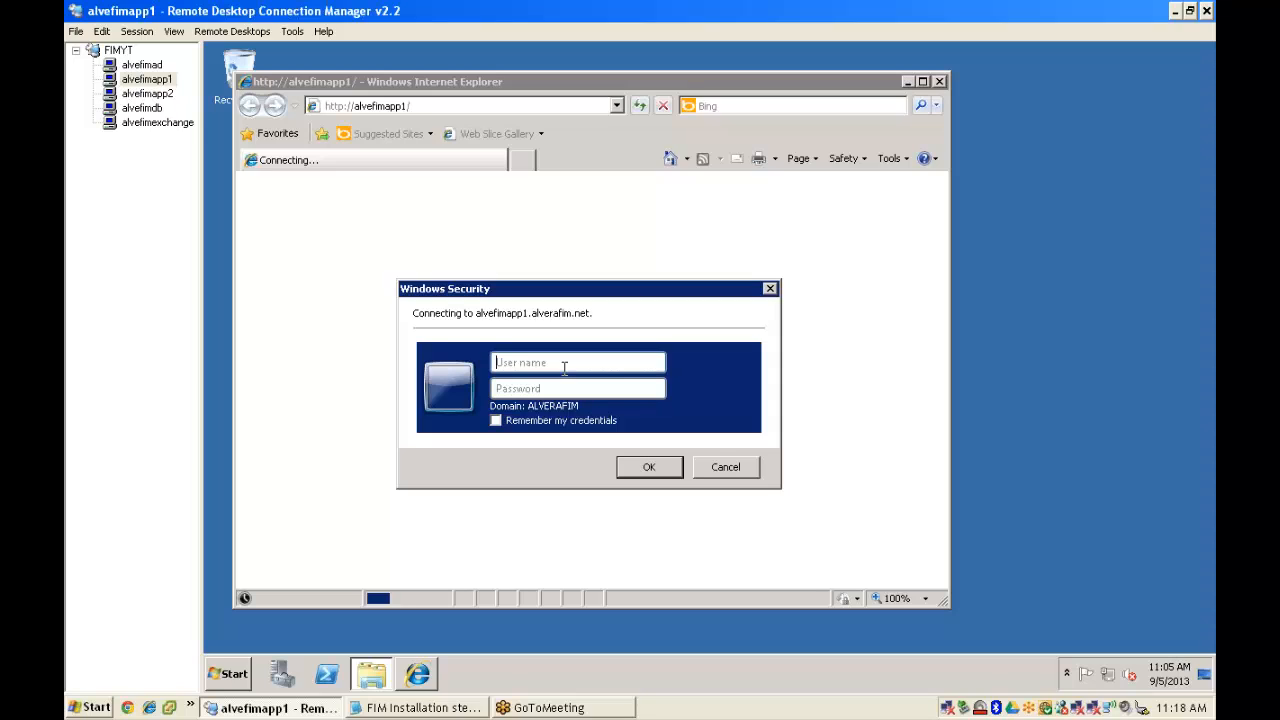
pyautogui.write('administrator')
pyautogui.press('Tab')
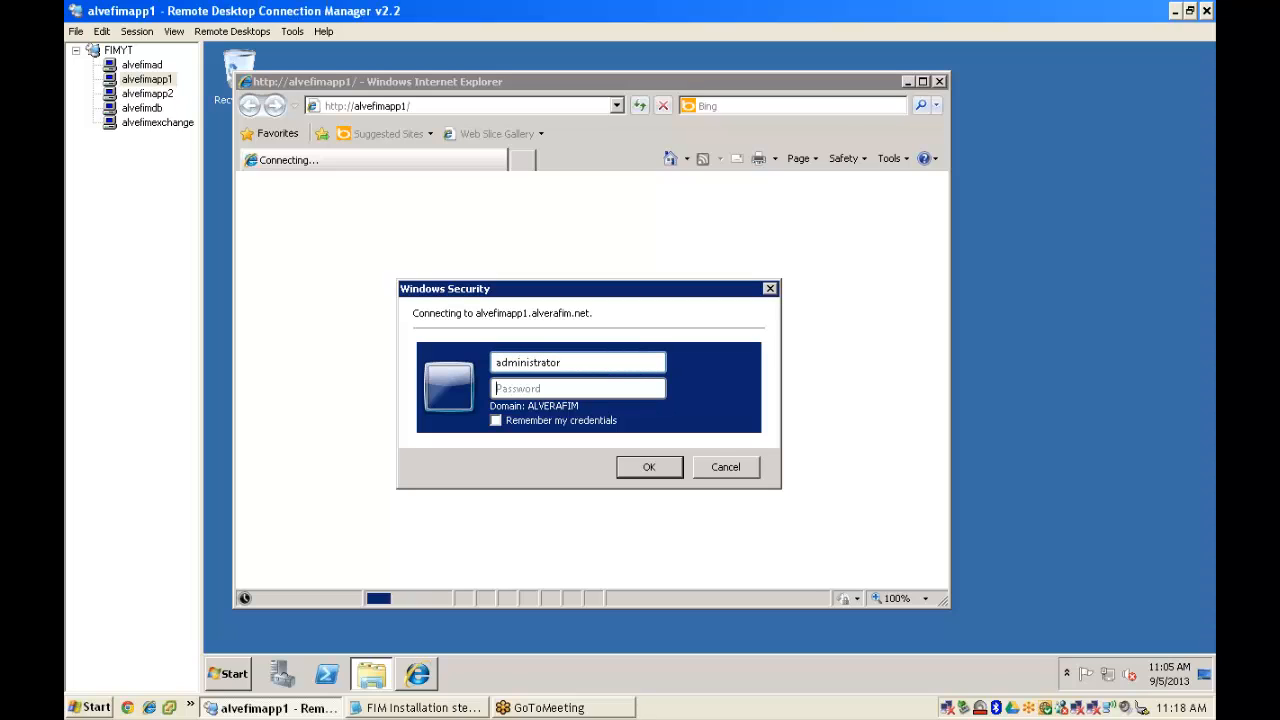
pyautogui.write('******')
pyautogui.press('Return')
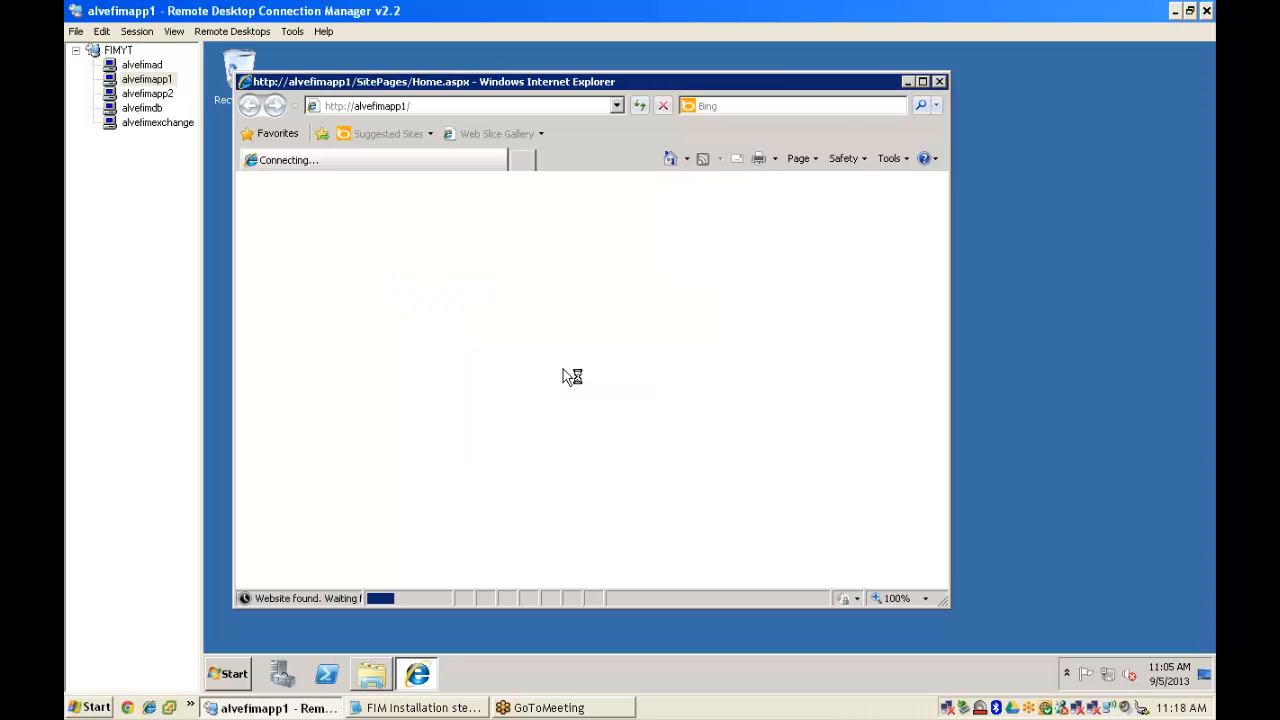
pyautogui.doubleClick(546, 82)
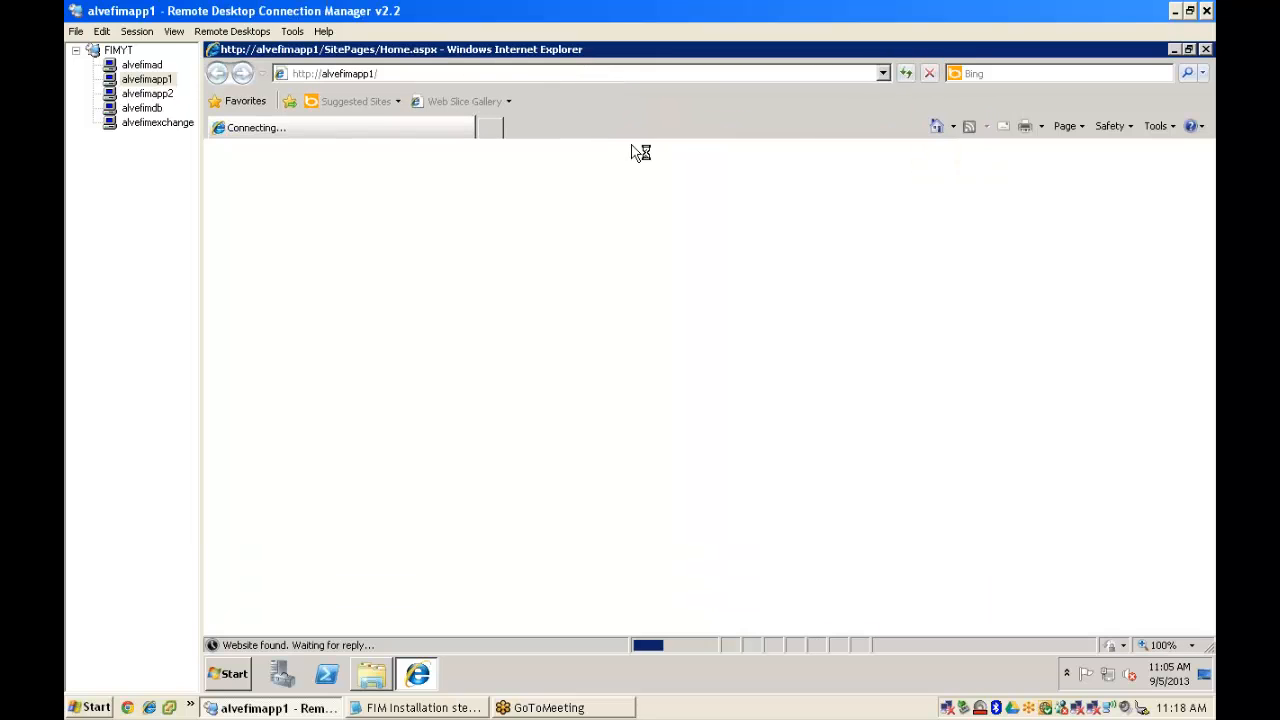
# - Run Setup from RETAIL_EVAL\amd64 on alvefimapp1, then close the folder and minimize the browser
pyautogui.click(372, 674)
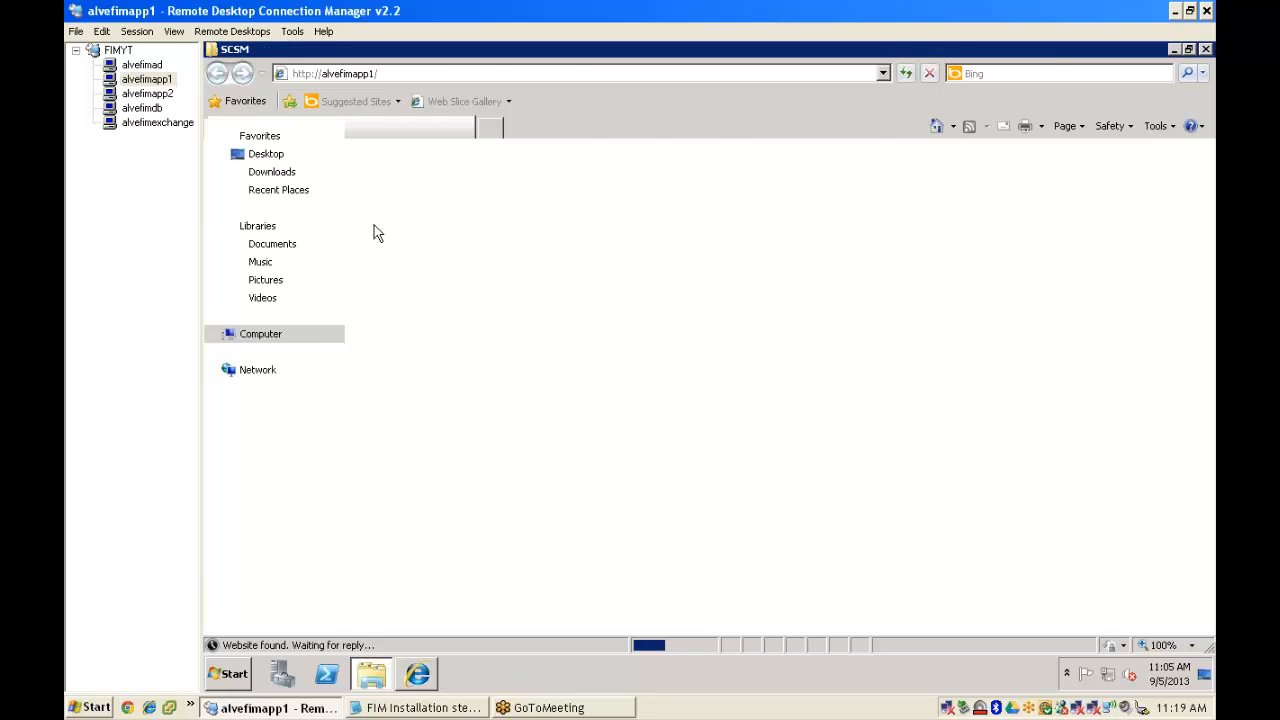
pyautogui.doubleClick(439, 158)
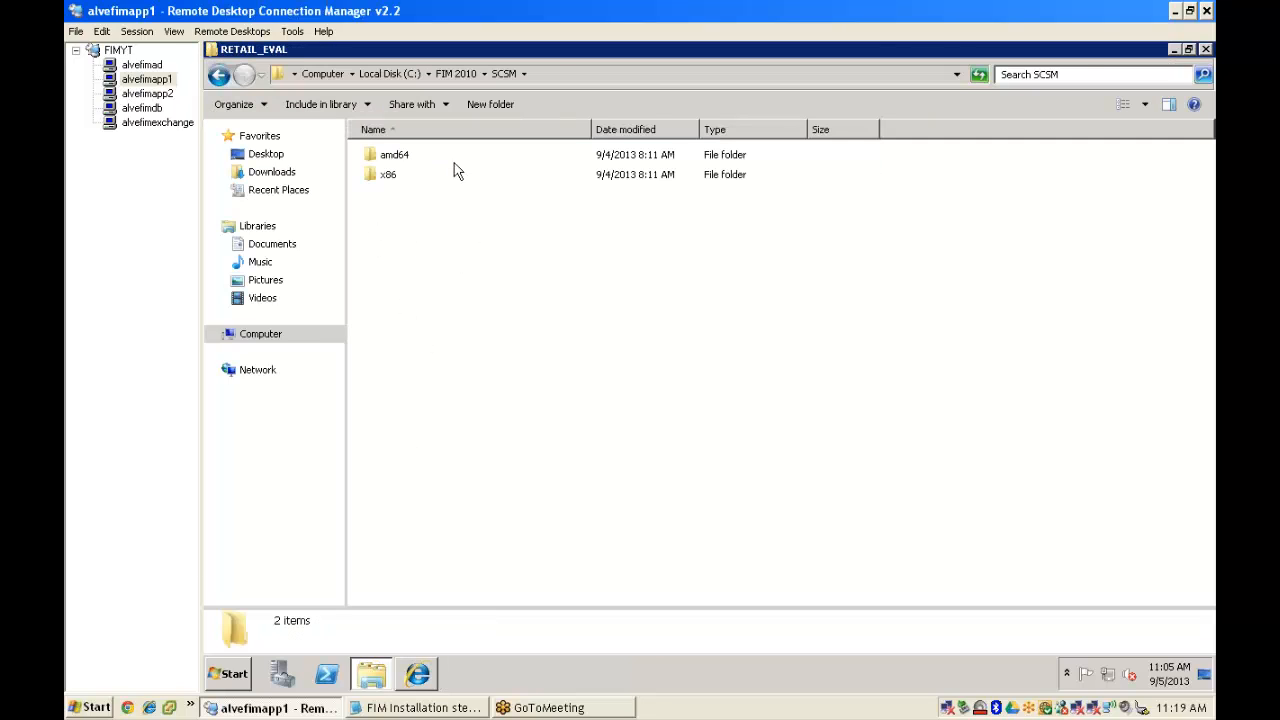
pyautogui.doubleClick(406, 158)
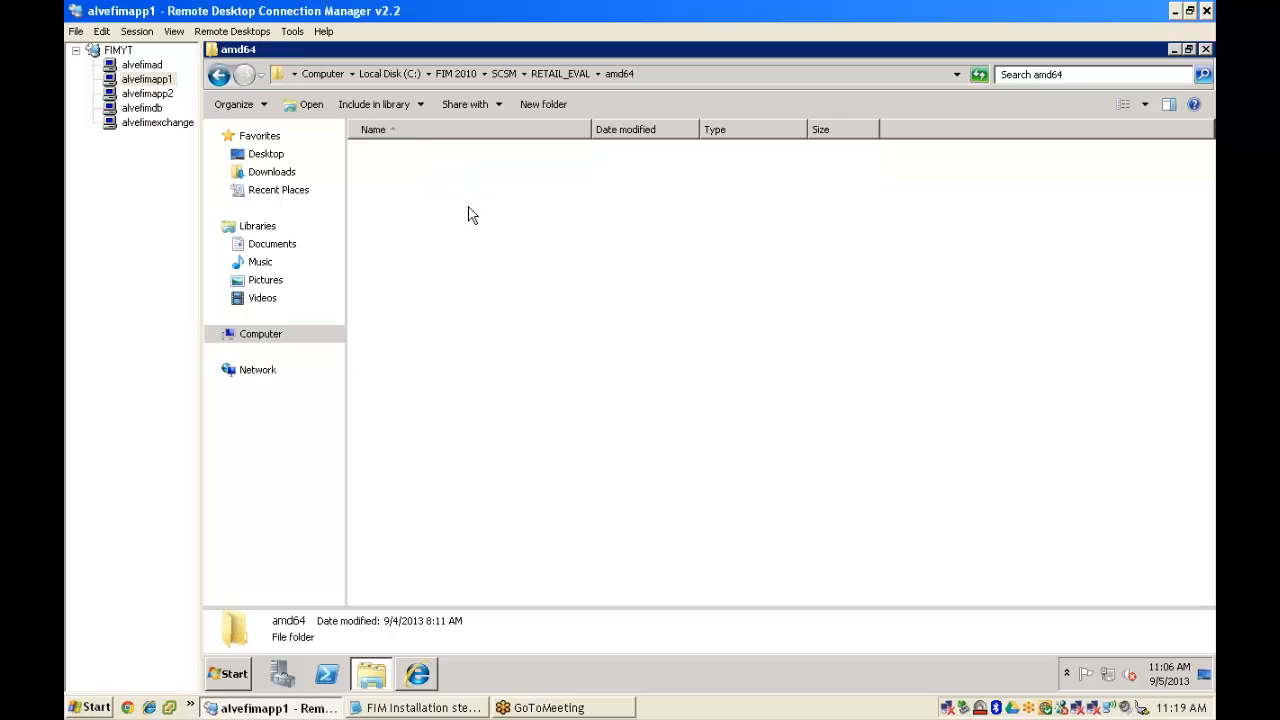
pyautogui.doubleClick(393, 216)
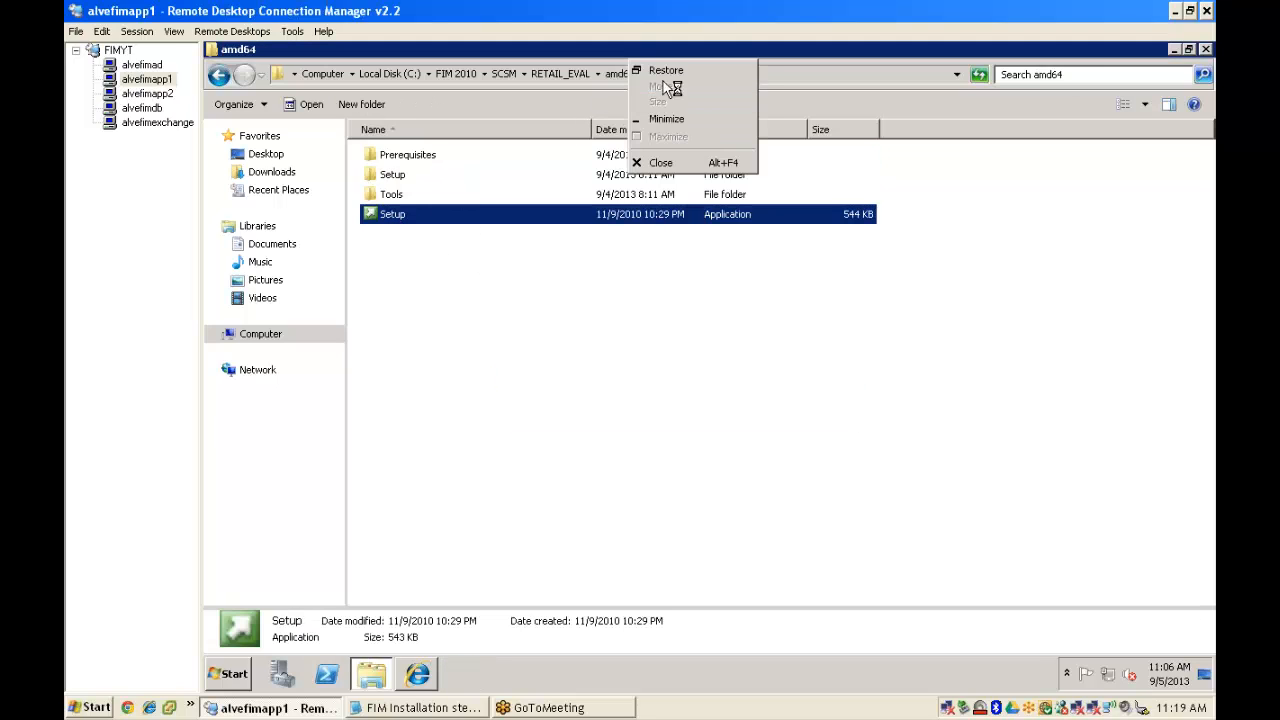
pyautogui.click(656, 164)
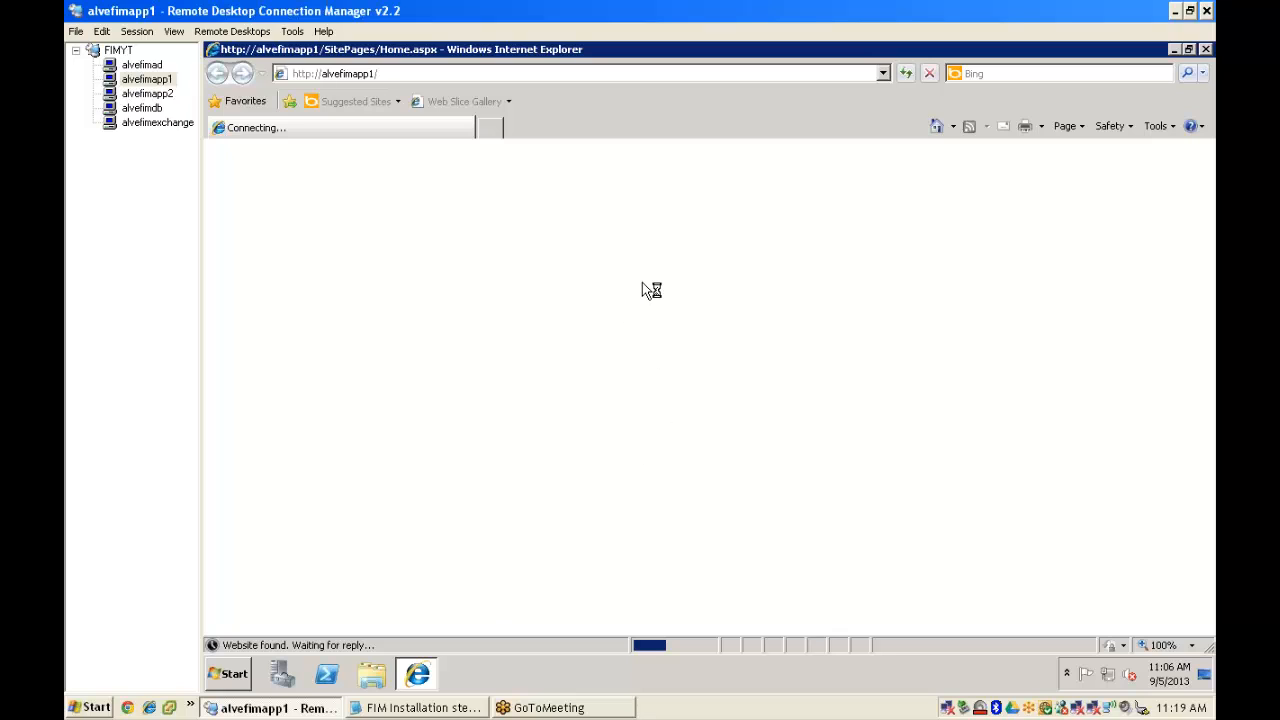
pyautogui.click(1174, 50)
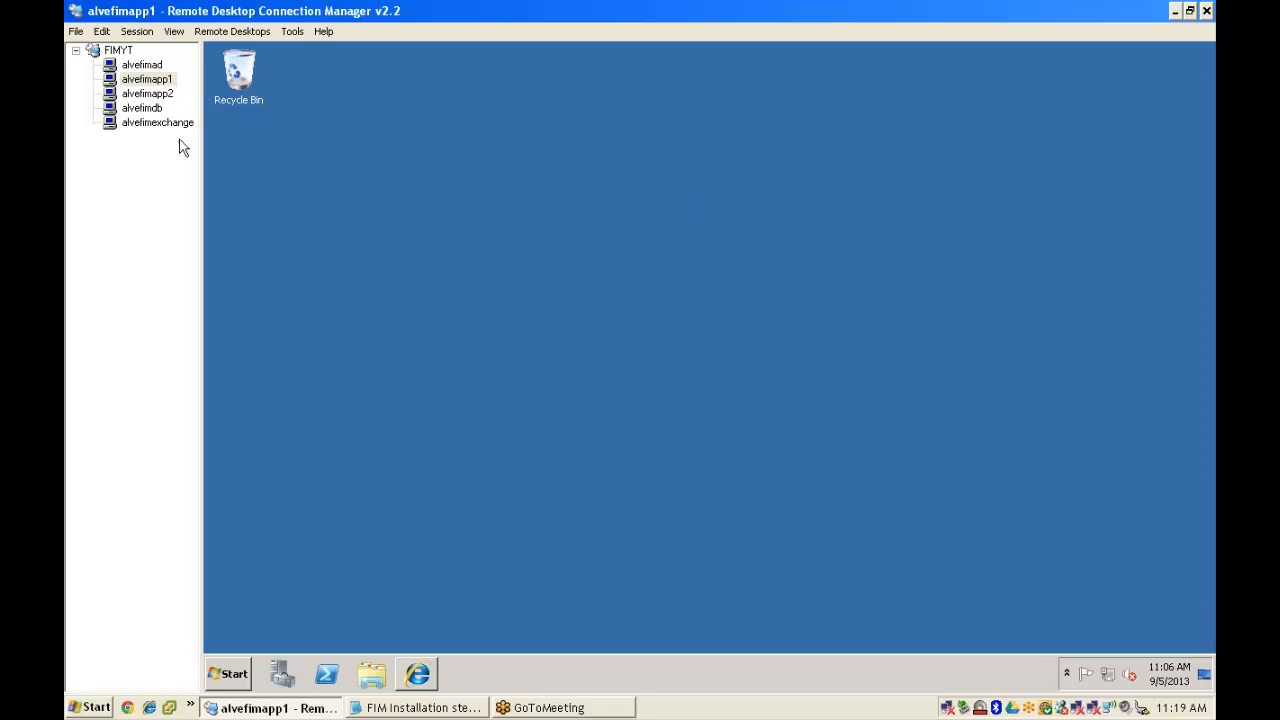
# - Switch to alvefimapp2 and close its Server Manager window
pyautogui.click(134, 94)
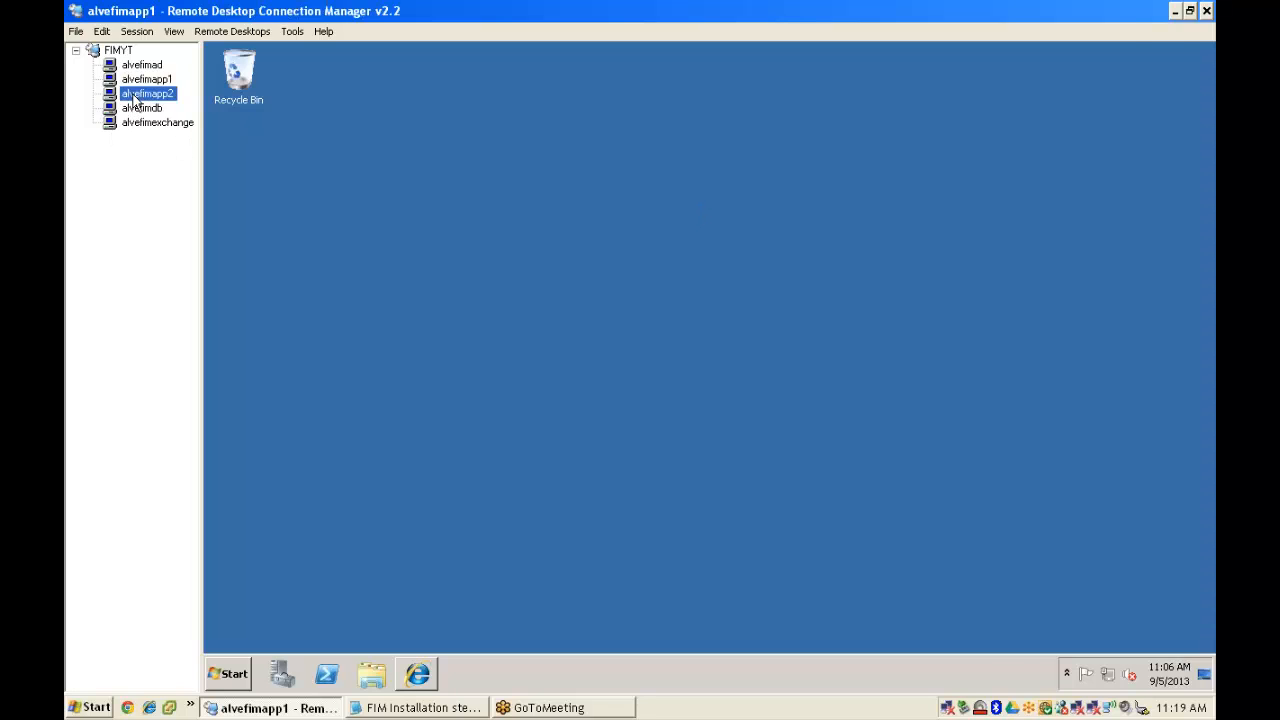
pyautogui.rightClick(640, 63)
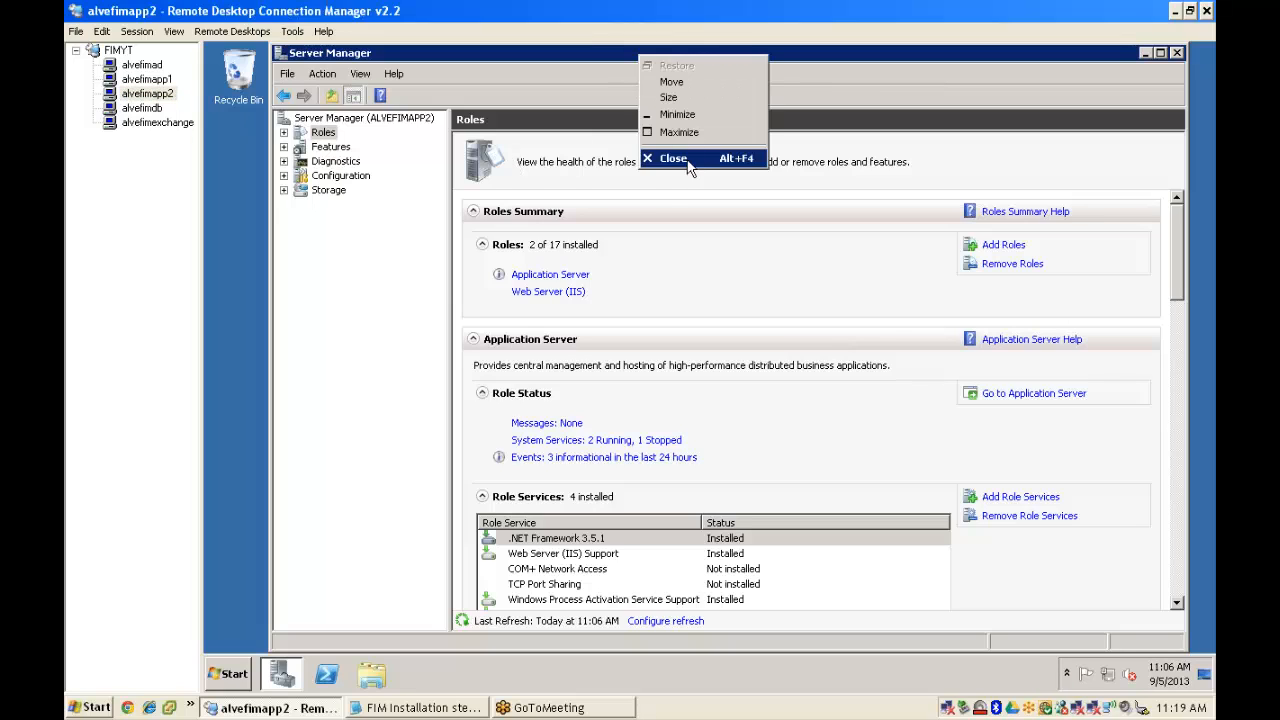
pyautogui.click(666, 157)
# - Launch Setup from C:\SCSM2010\RETAIL_EVAL\amd64 on alvefimapp2
pyautogui.click(228, 675)
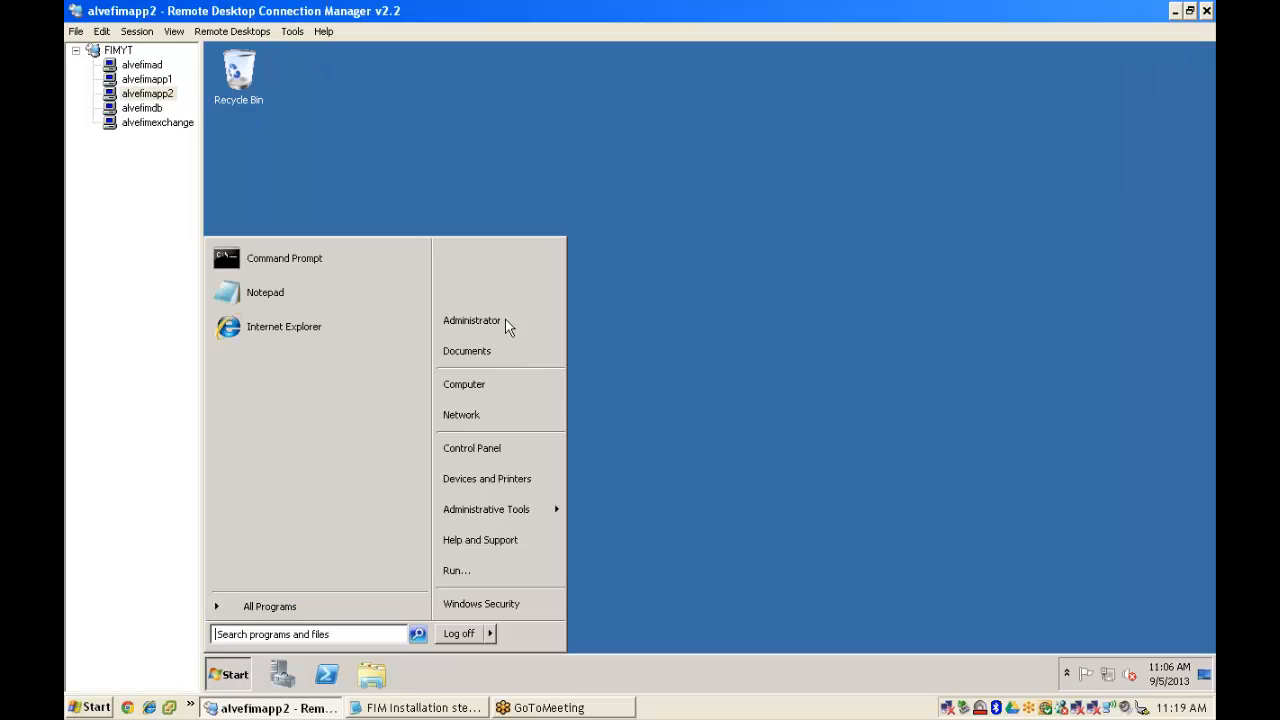
pyautogui.click(506, 383)
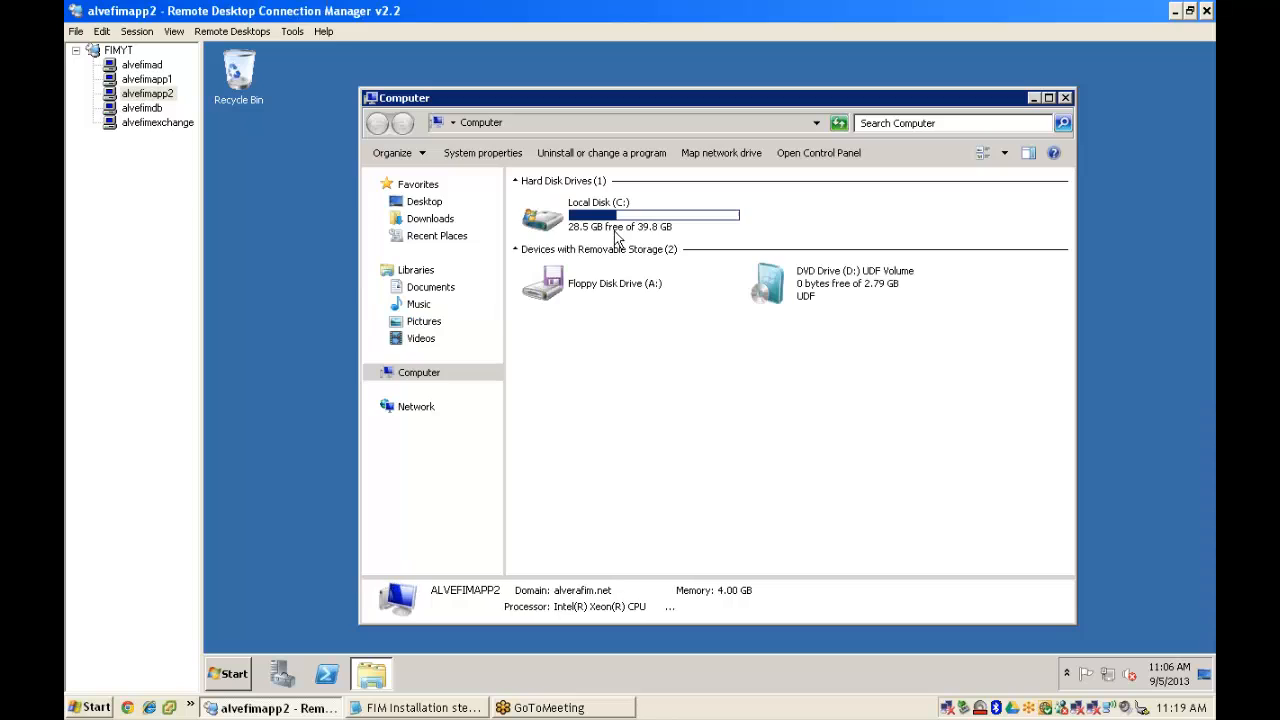
pyautogui.doubleClick(616, 224)
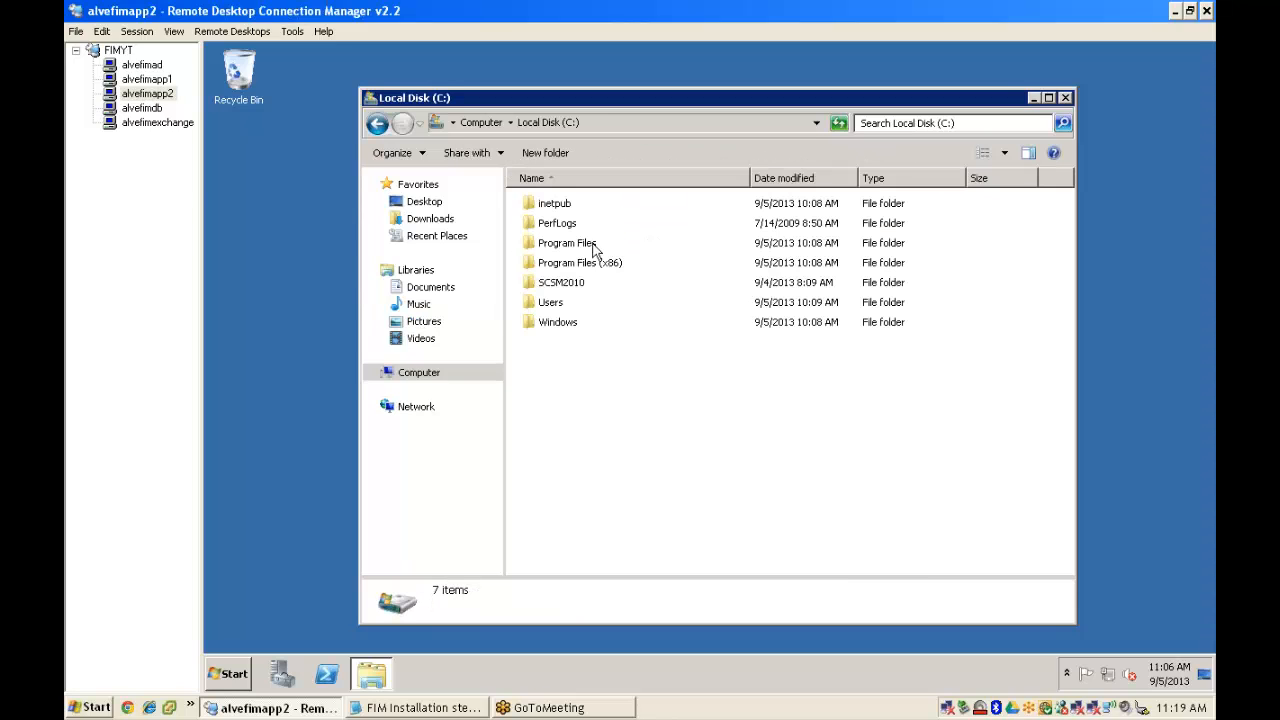
pyautogui.doubleClick(580, 284)
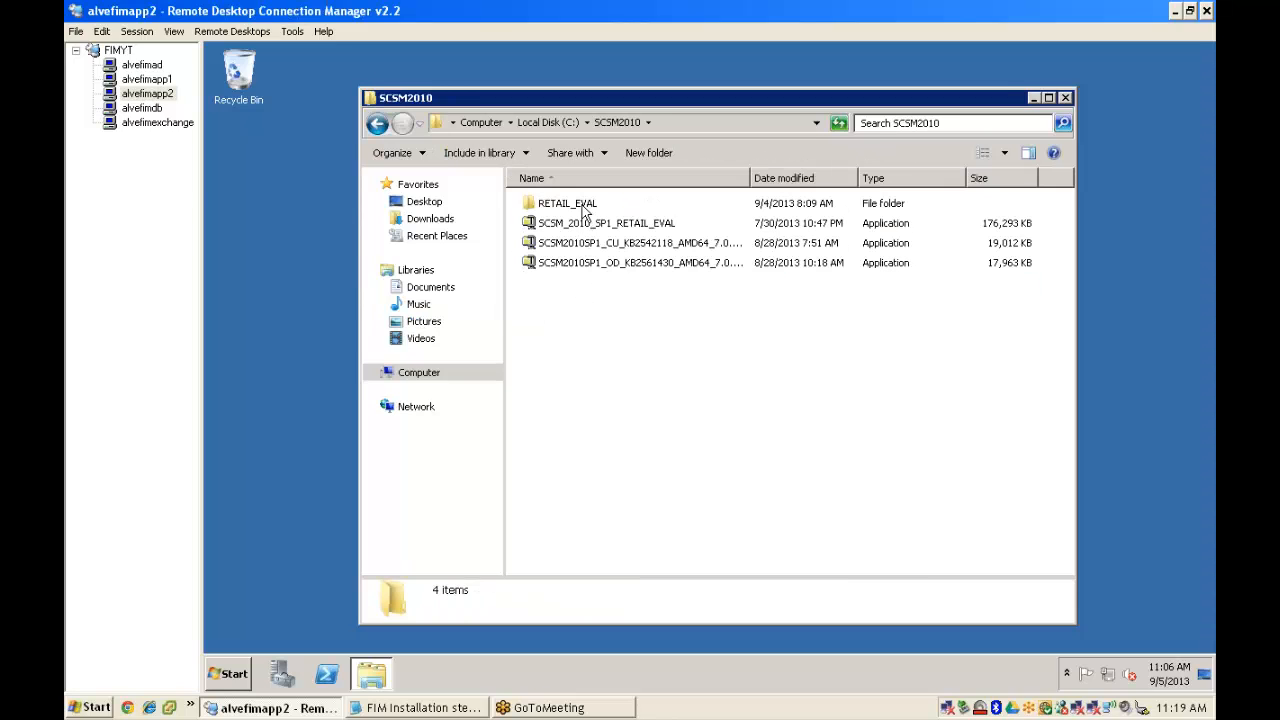
pyautogui.doubleClick(580, 204)
pyautogui.click(567, 204)
pyautogui.doubleClick(567, 204)
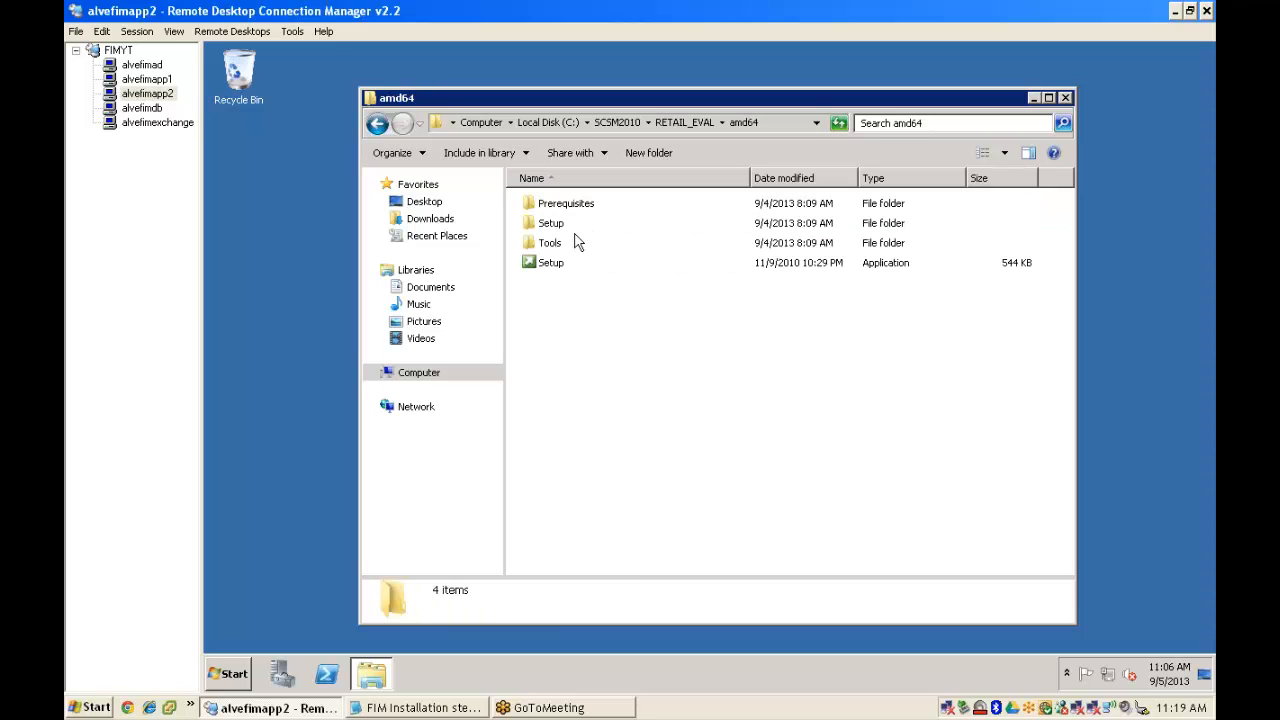
pyautogui.doubleClick(560, 263)
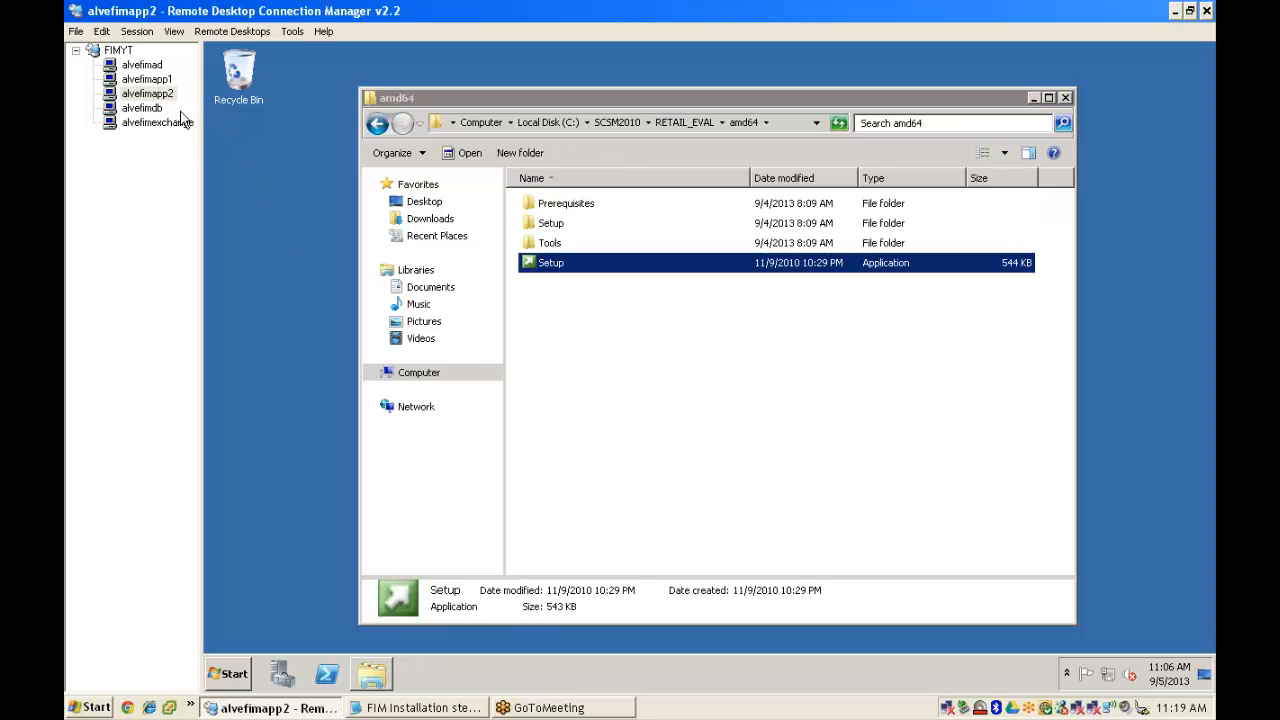
# - Return to the alvefimapp1 session showing the Service Manager 2010 SP1 setup wizard
pyautogui.click(148, 79)
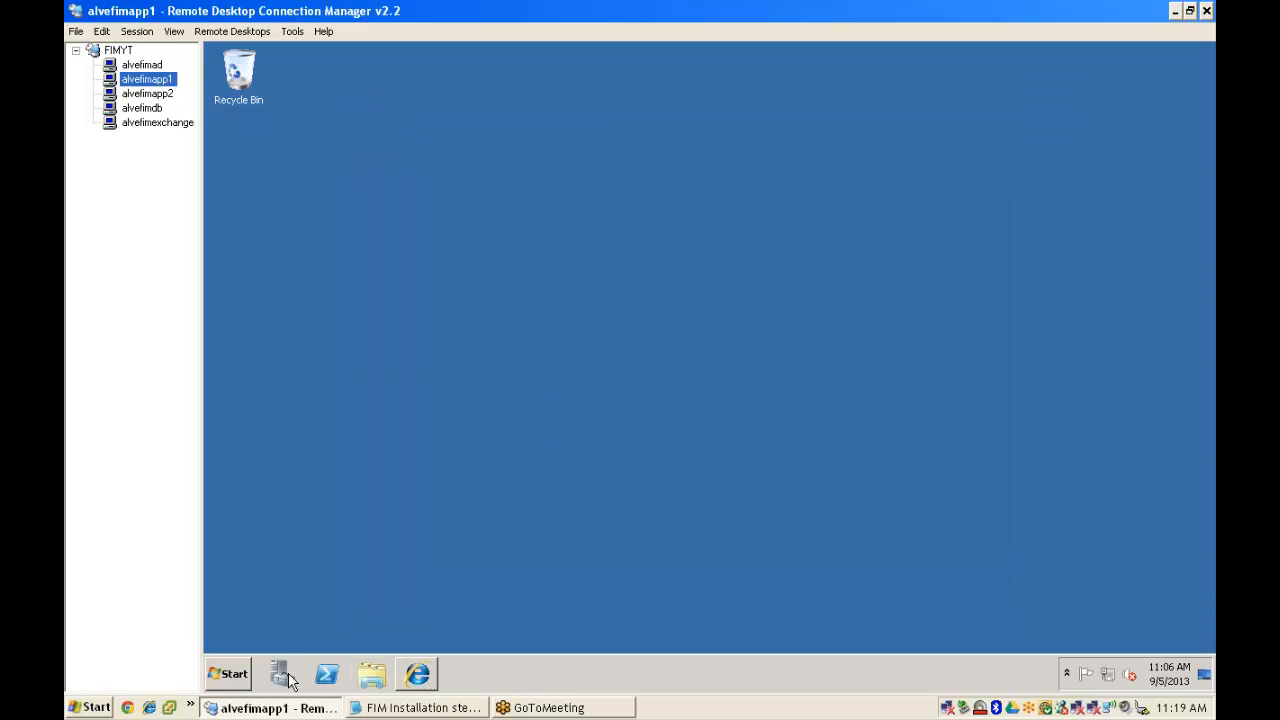
pyautogui.click(236, 676)
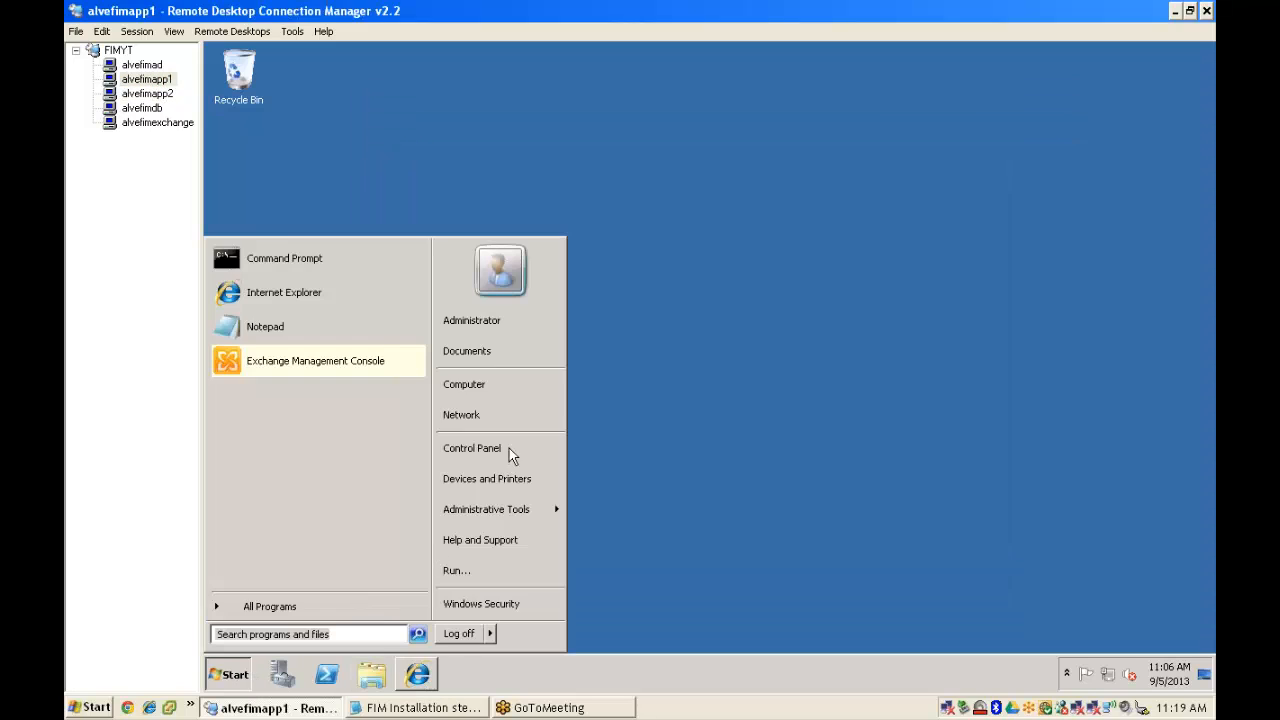
pyautogui.click(148, 94)
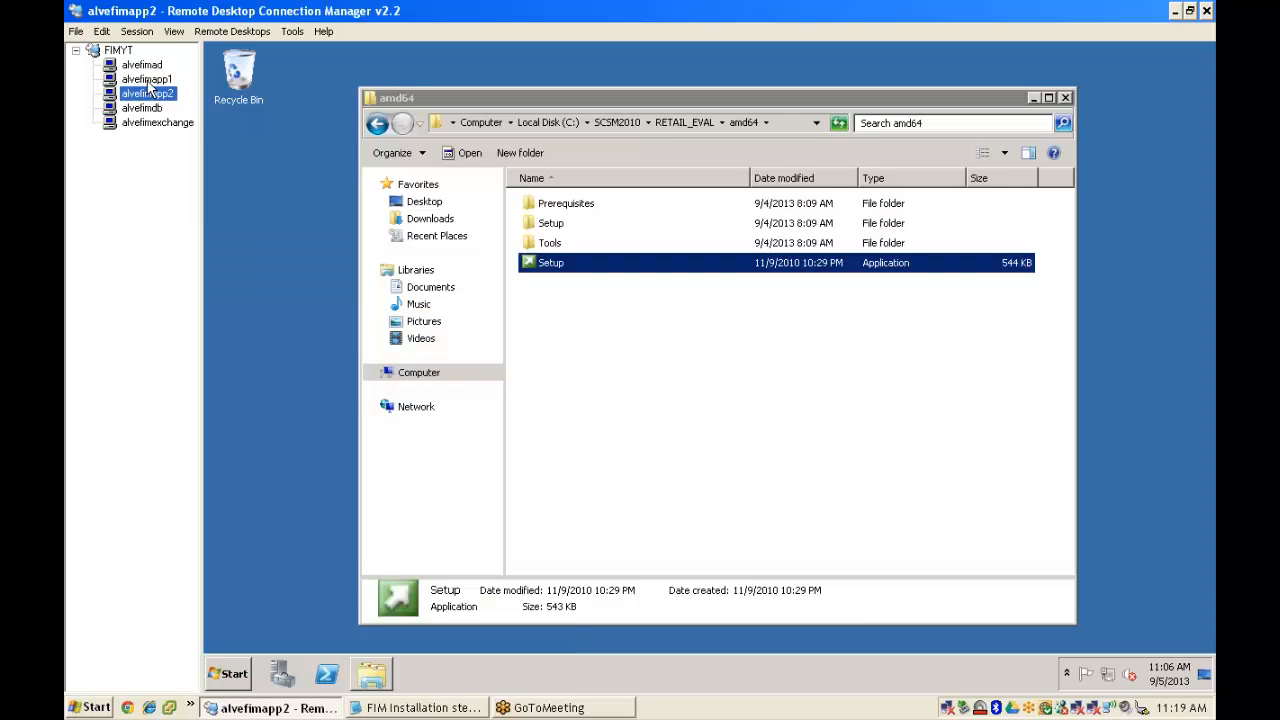
pyautogui.click(151, 80)
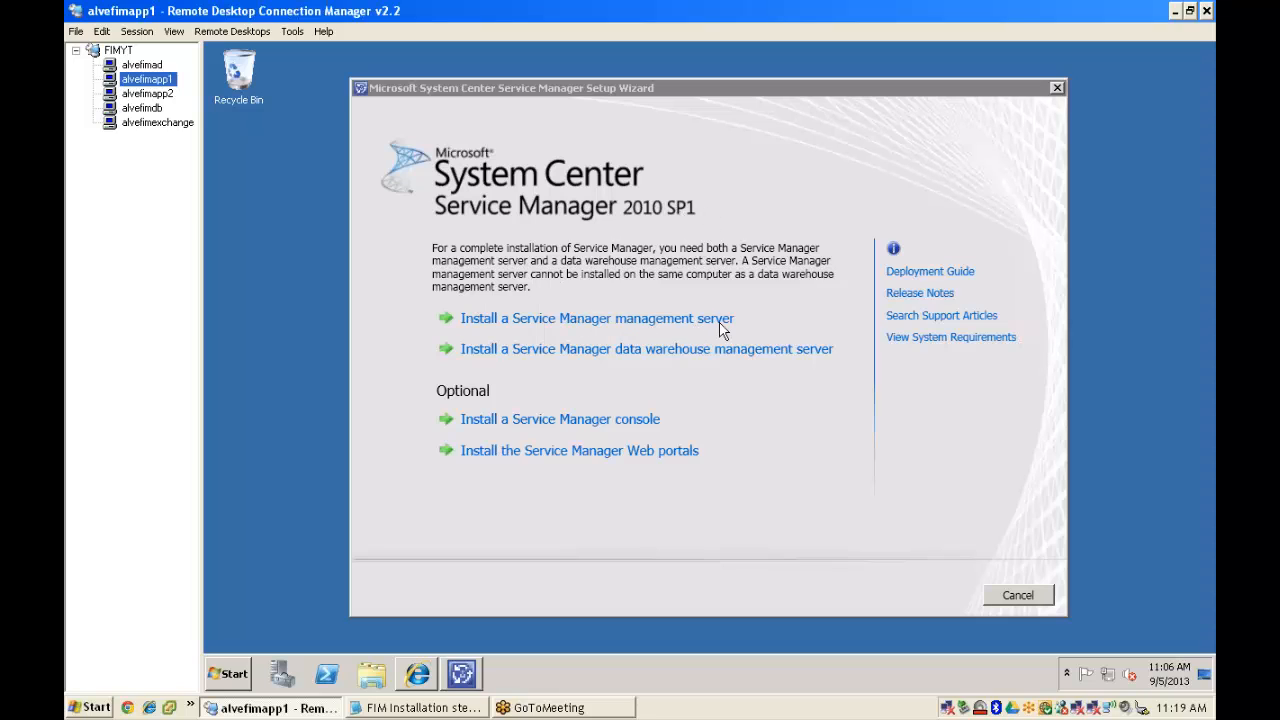
# - Choose the 180-day evaluation edition, accept the license, and keep the default installation location
pyautogui.click(668, 94)
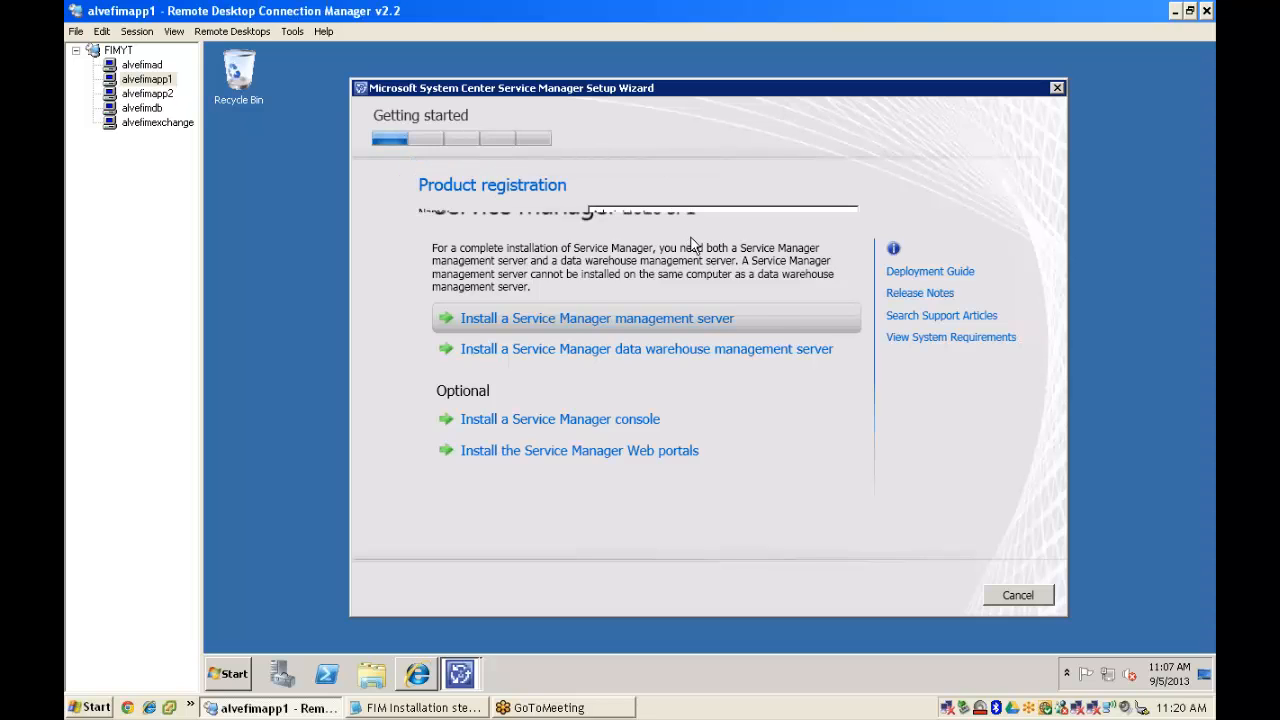
pyautogui.click(594, 292)
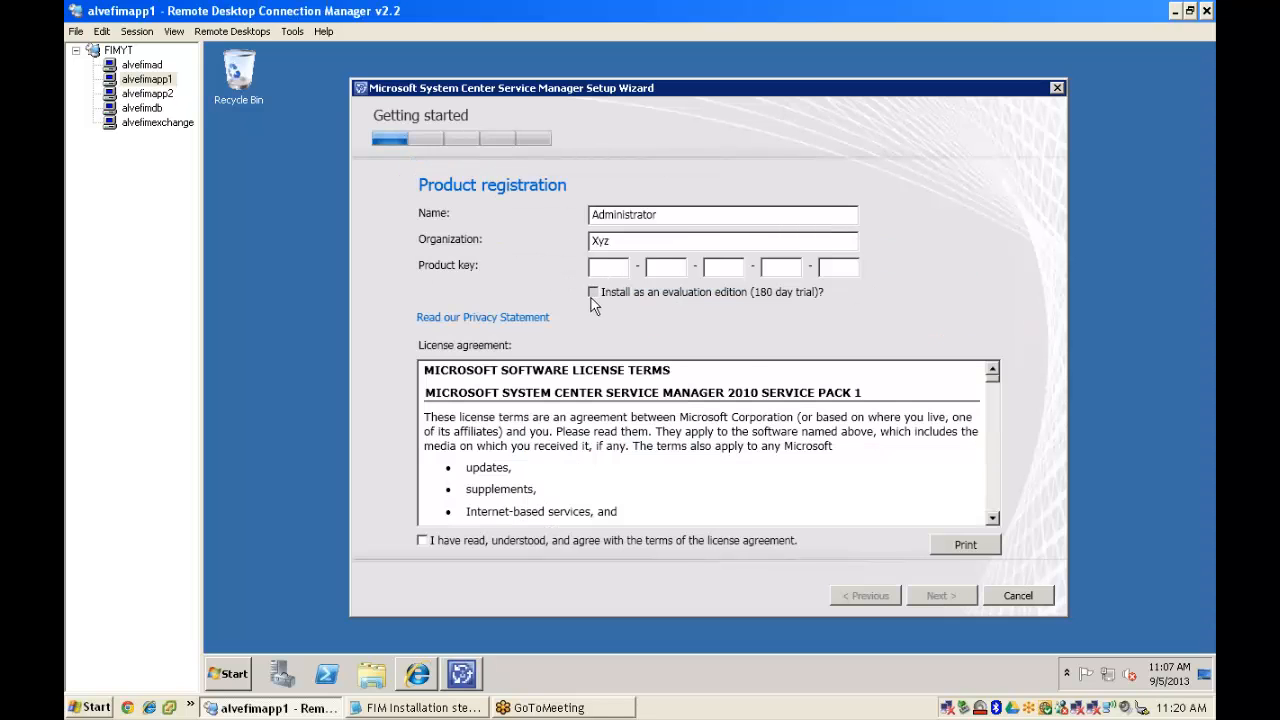
pyautogui.click(423, 541)
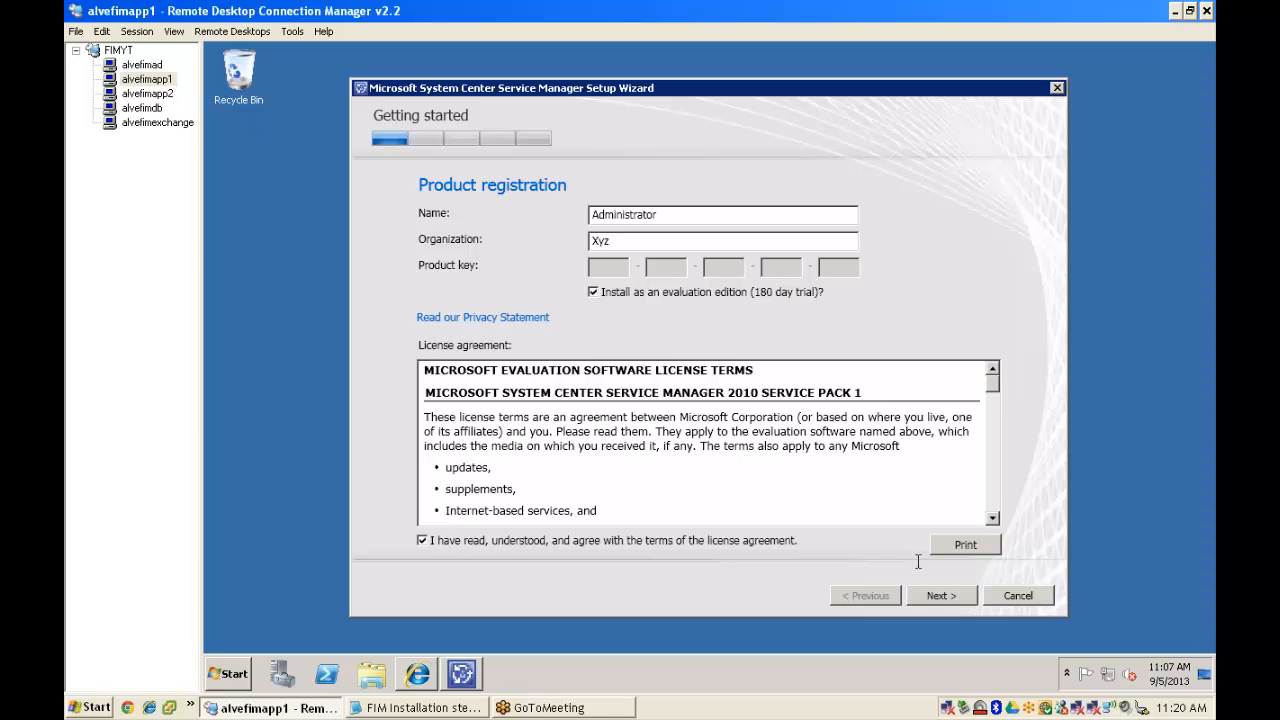
pyautogui.moveTo(993, 384); pyautogui.dragTo(998, 528)
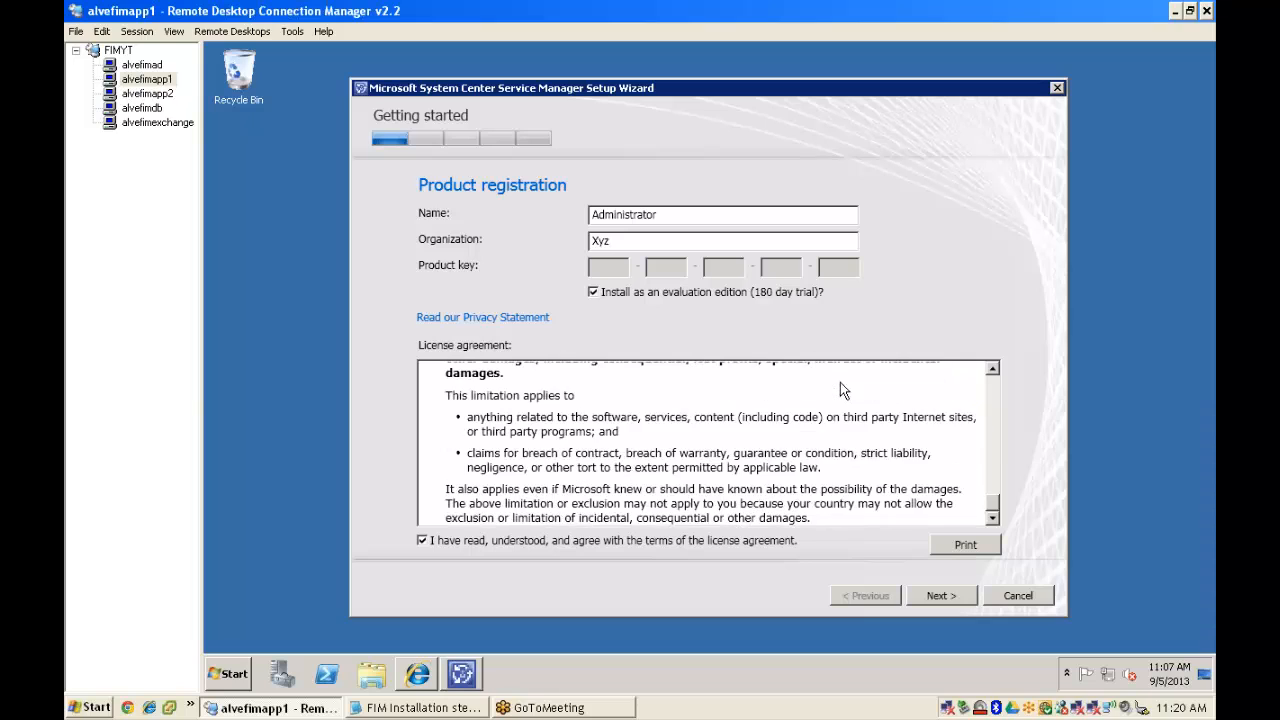
pyautogui.press('Return')
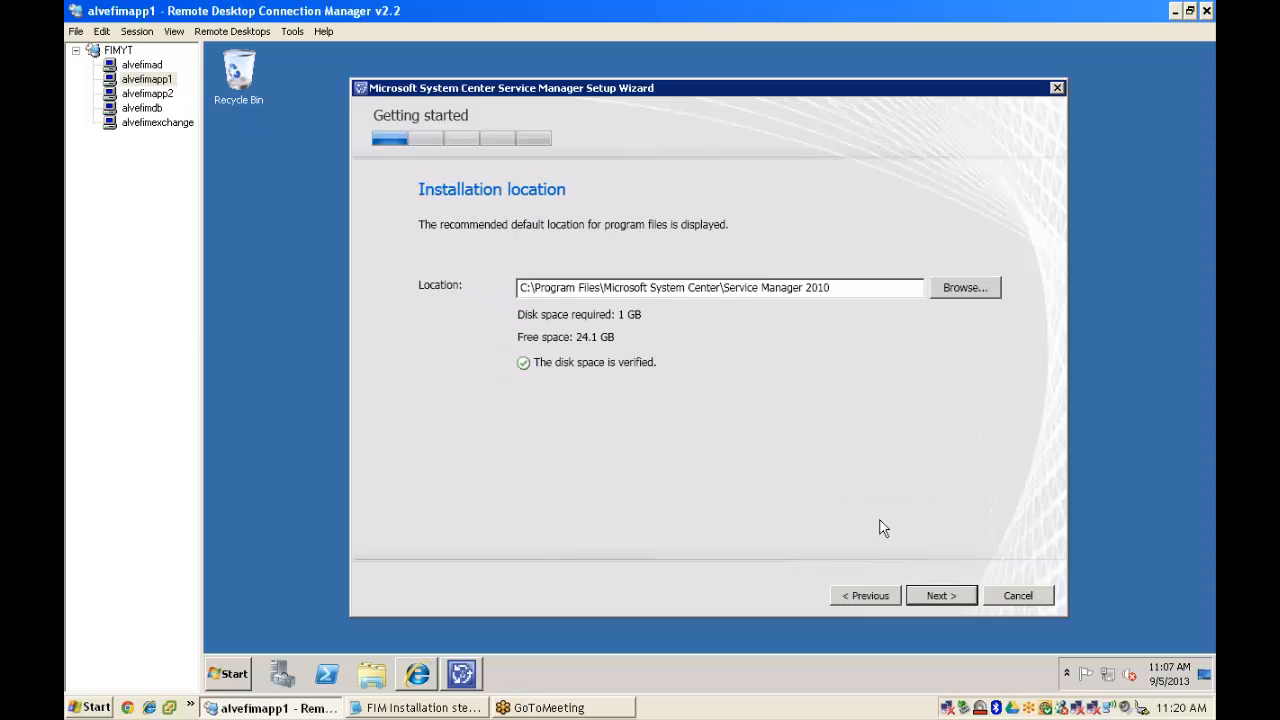
pyautogui.click(934, 597)
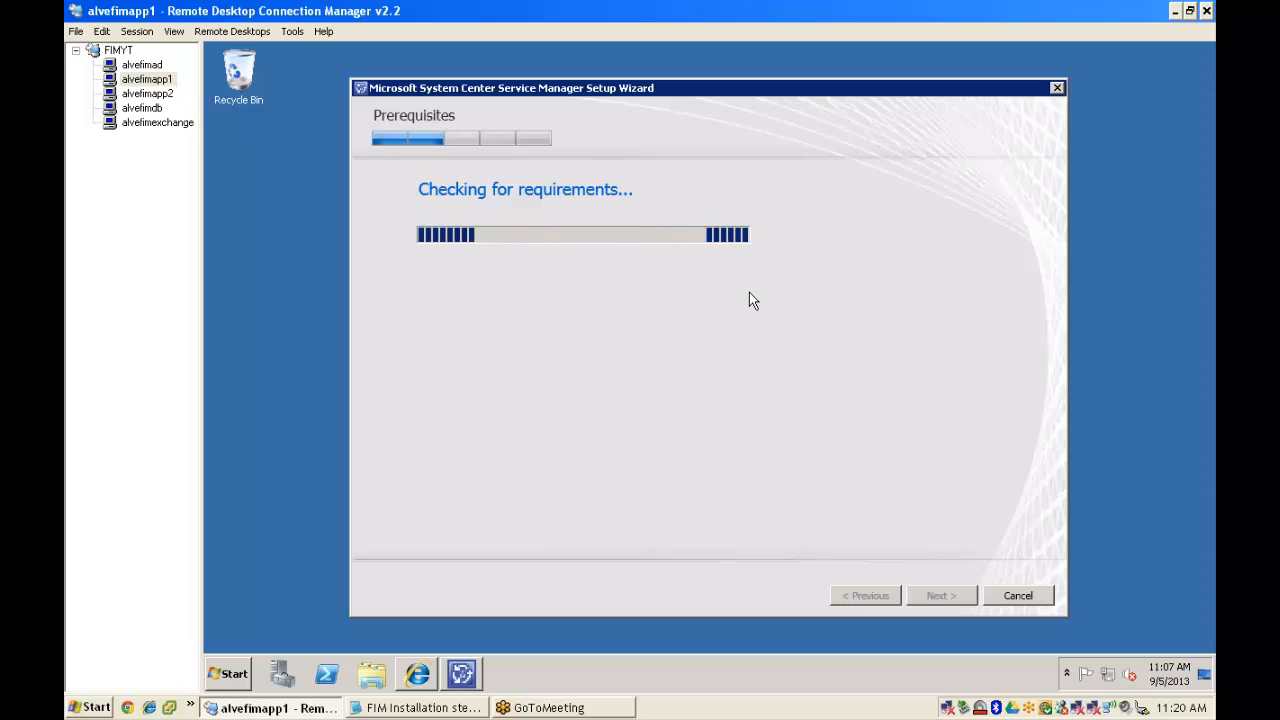
# - Minimize the FIM installation notes in Notepad and switch to alvefimapp2's session
pyautogui.click(450, 708)
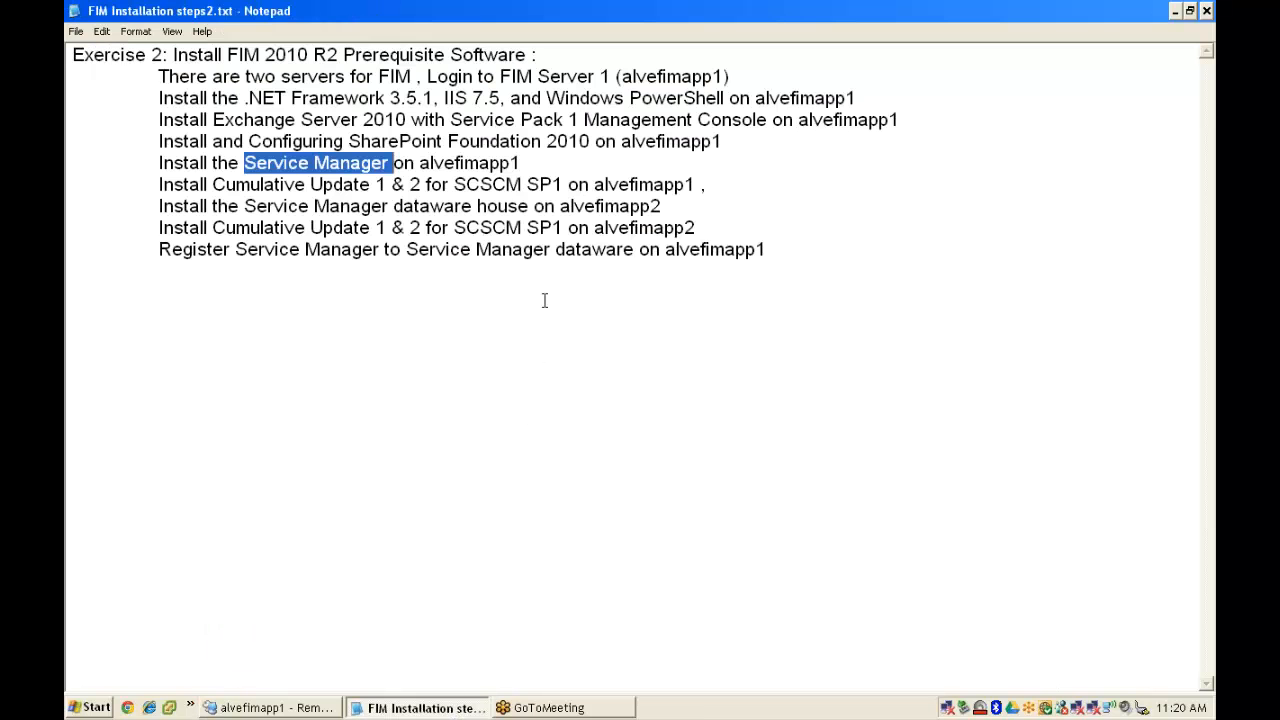
pyautogui.click(1176, 10)
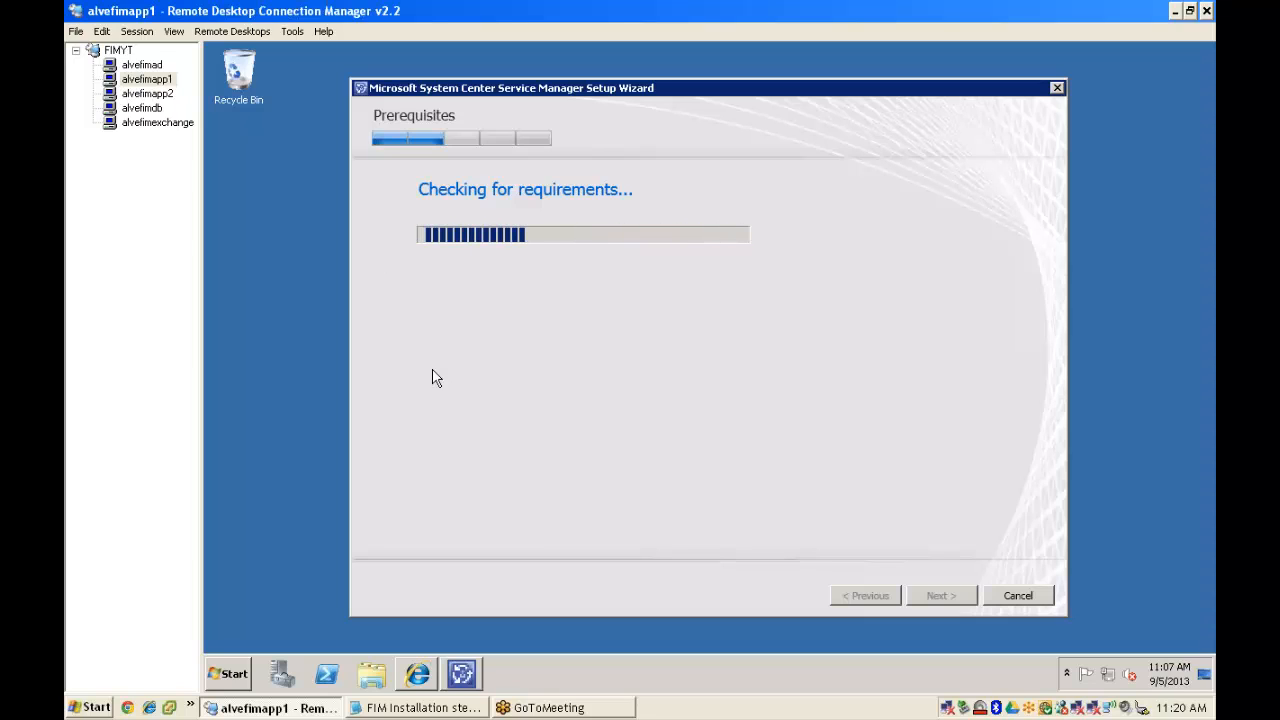
pyautogui.click(148, 93)
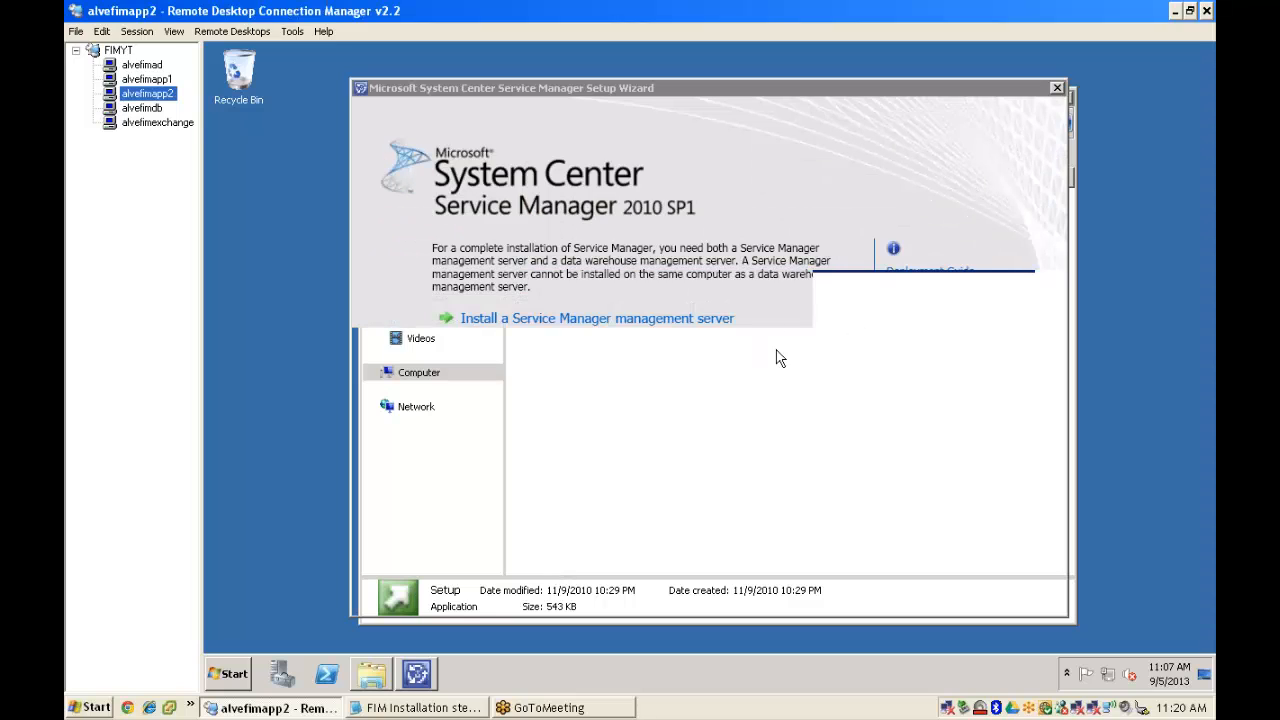
# - Start a 180-day evaluation data warehouse server install on alvefimapp2, accepting the license, then return to alvefimapp1
pyautogui.click(687, 101)
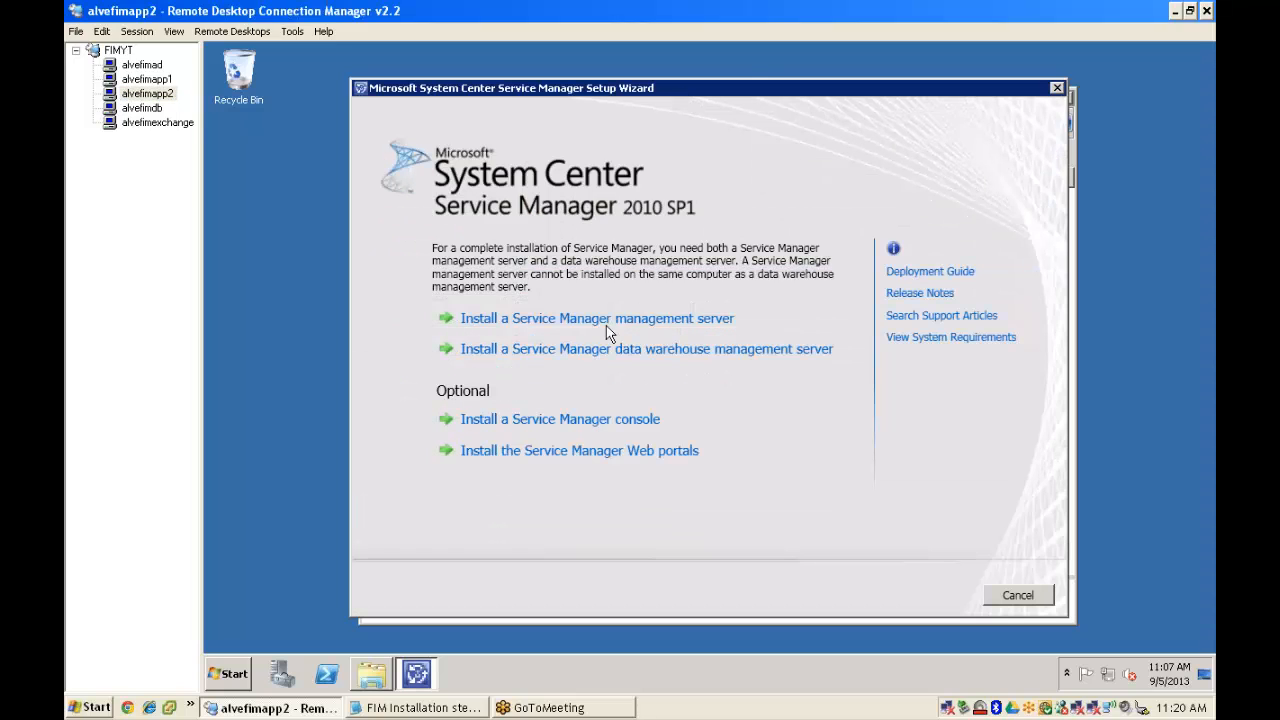
pyautogui.click(704, 348)
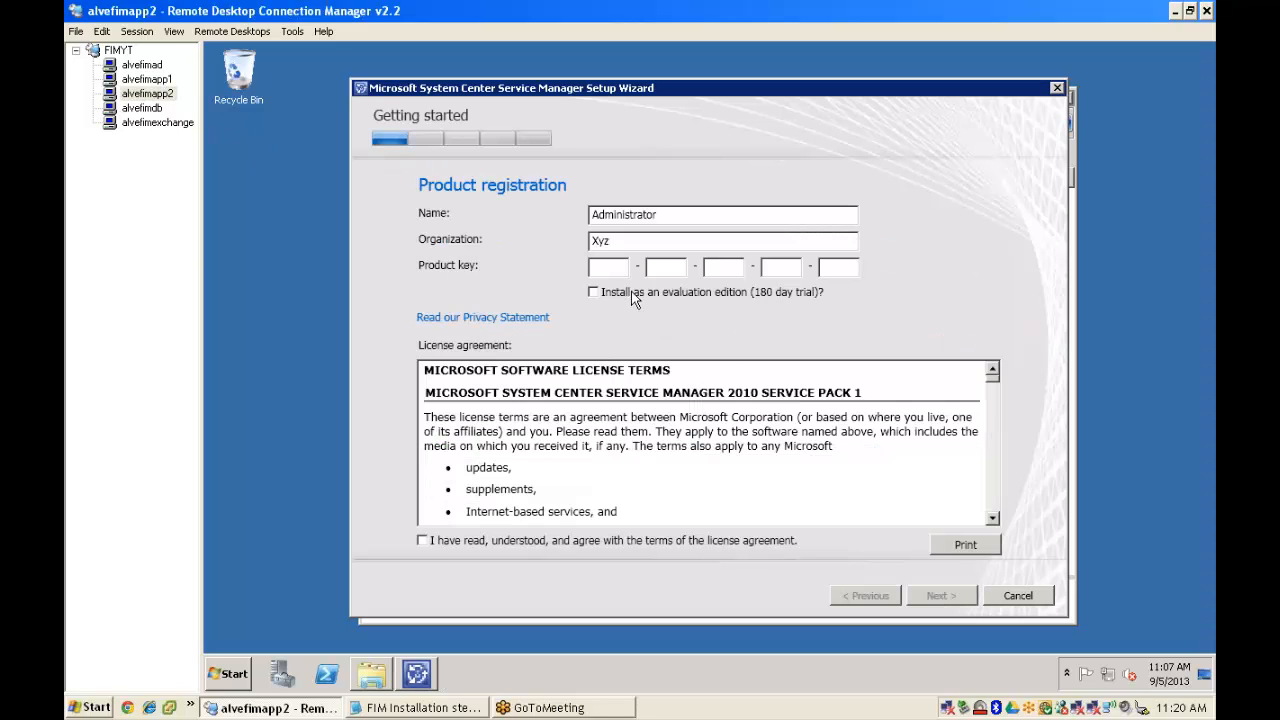
pyautogui.click(633, 293)
pyautogui.click(480, 542)
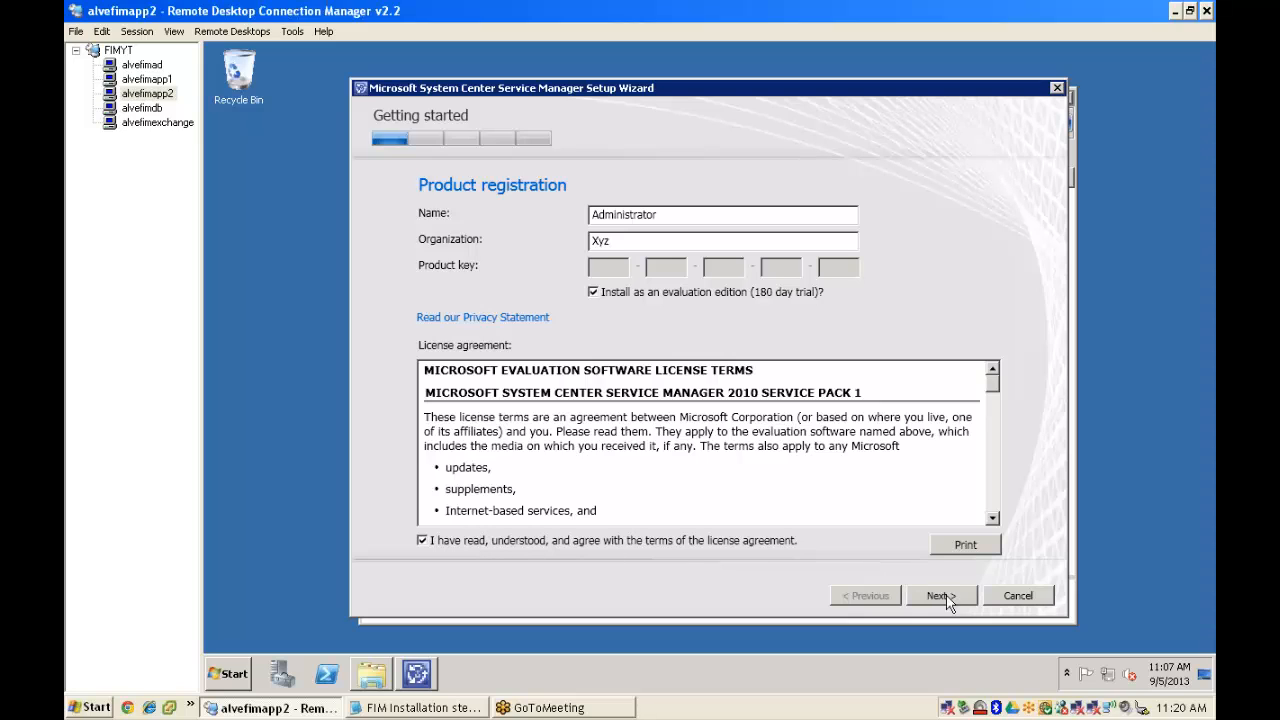
pyautogui.click(944, 597)
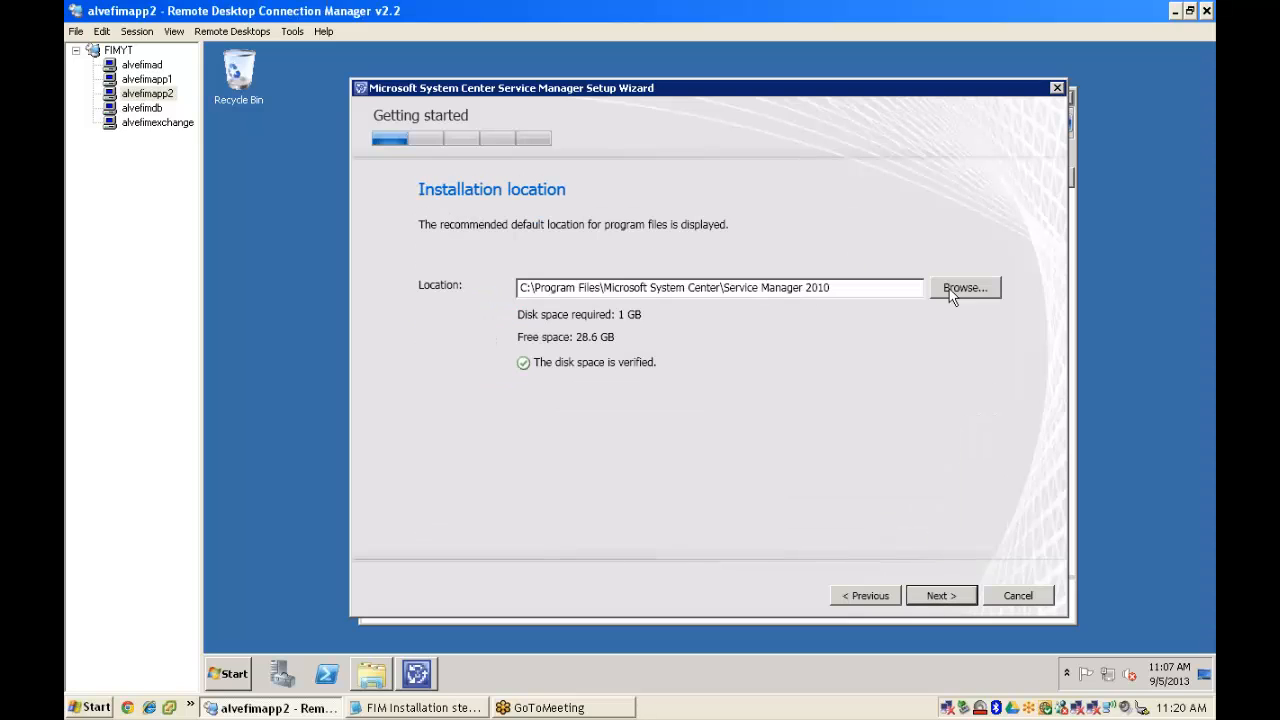
pyautogui.click(941, 597)
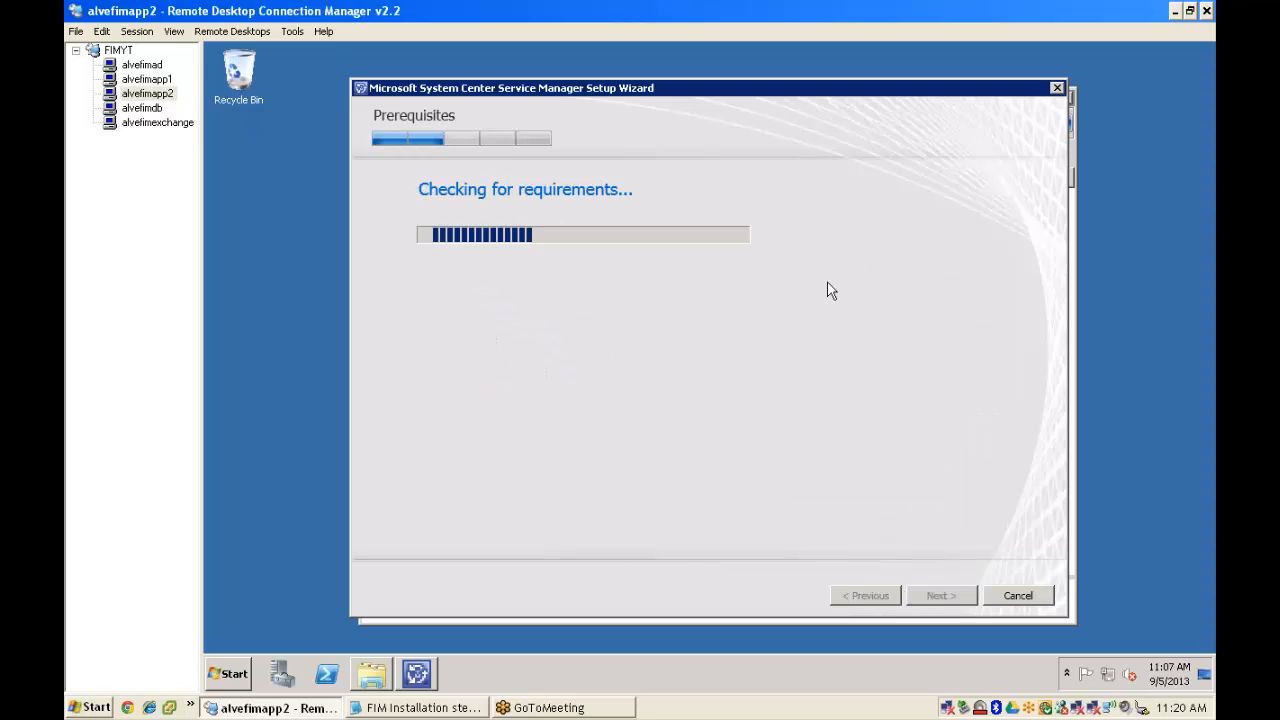
pyautogui.click(147, 79)
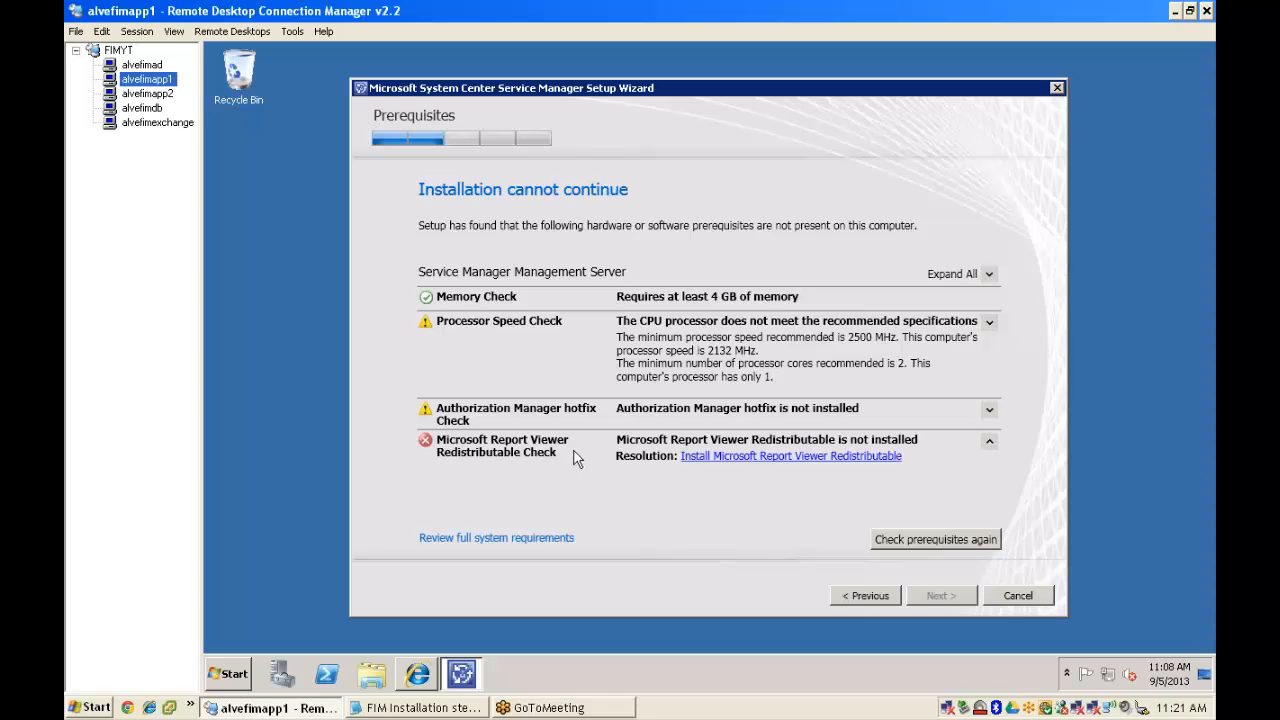
# - Install the Microsoft Report Viewer Redistributable on alvefimapp1, accepting its license terms
pyautogui.click(804, 457)
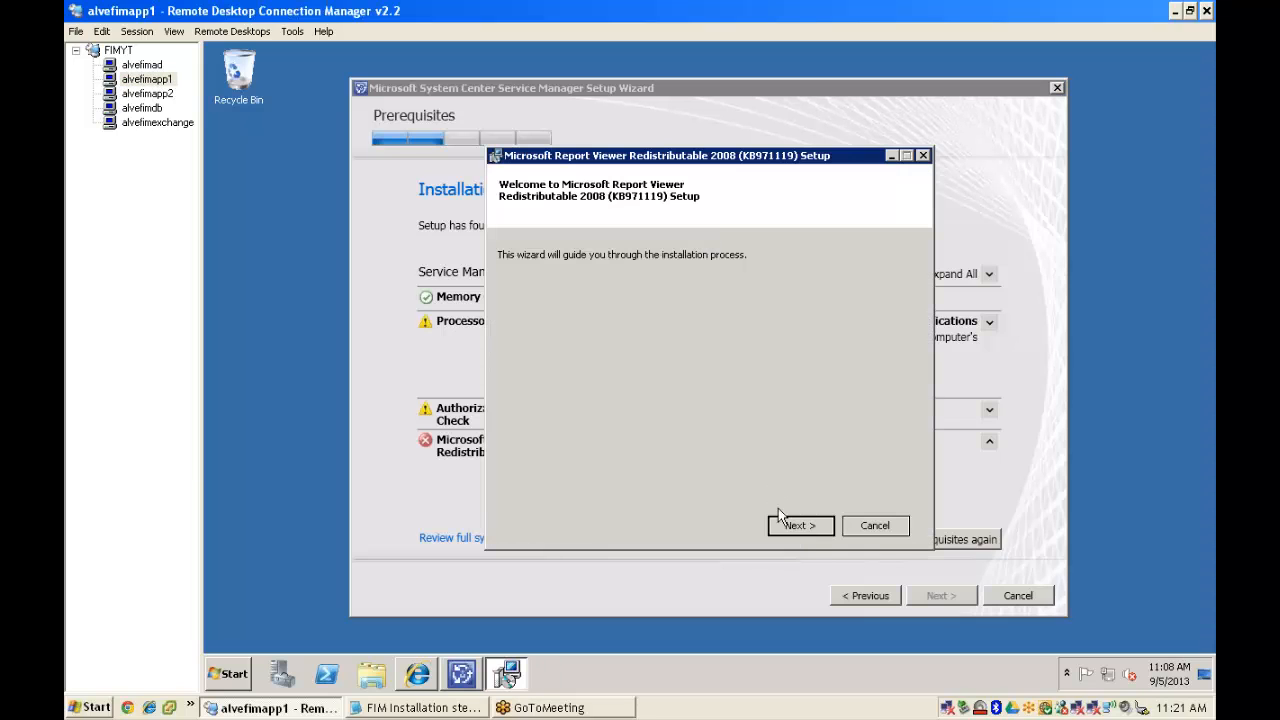
pyautogui.click(808, 530)
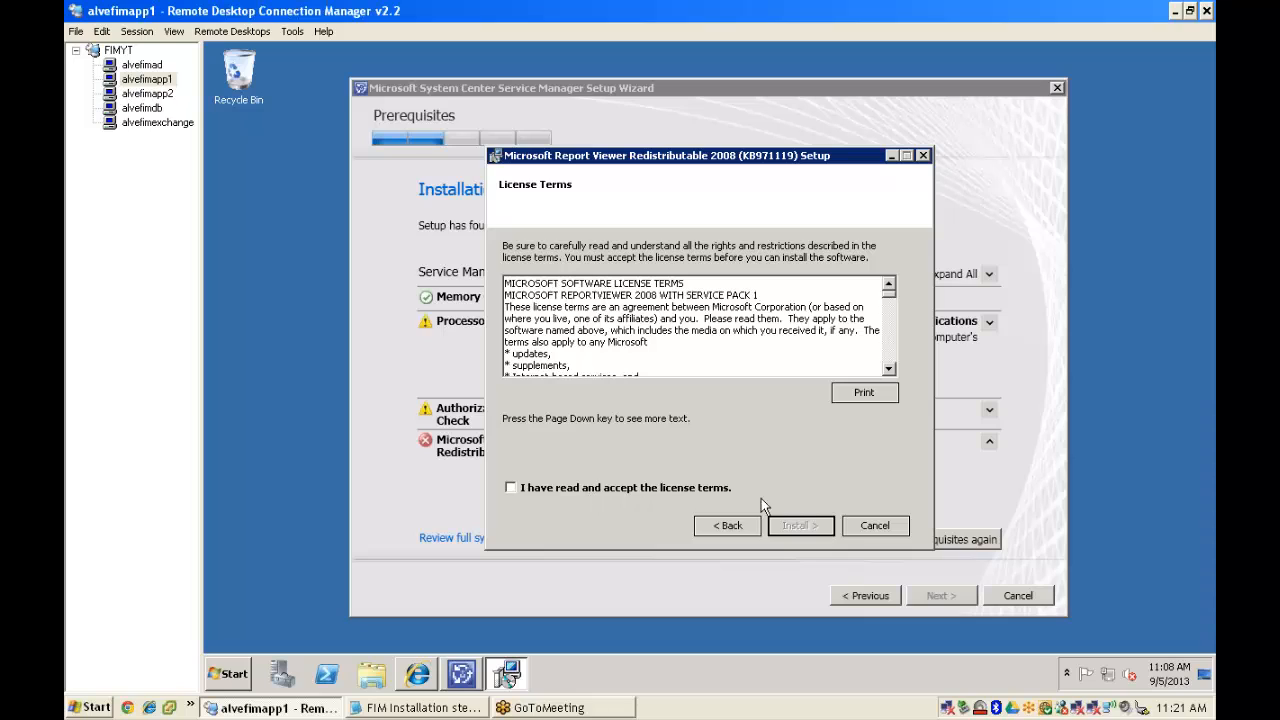
pyautogui.click(556, 490)
pyautogui.click(566, 490)
pyautogui.click(812, 525)
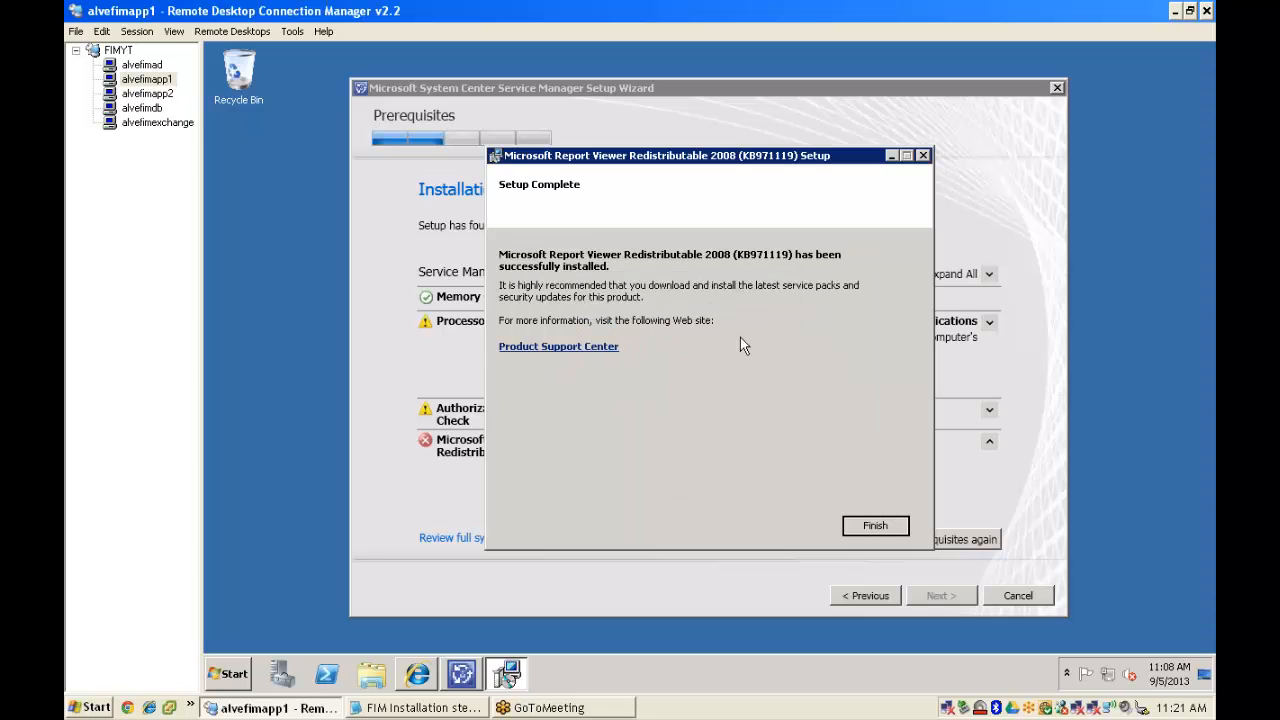
pyautogui.click(881, 527)
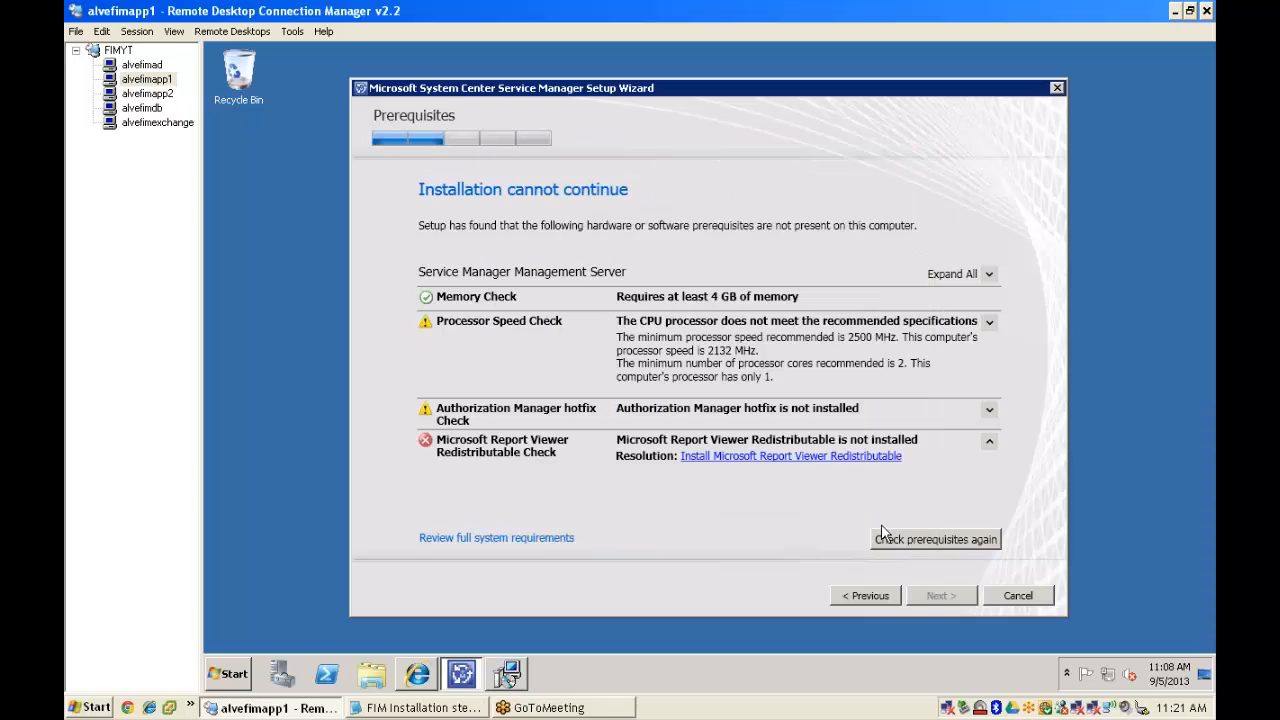
# - Rerun the prerequisite check, glance at alvefimapp2's results, and advance alvefimapp1 to database configuration
pyautogui.click(950, 542)
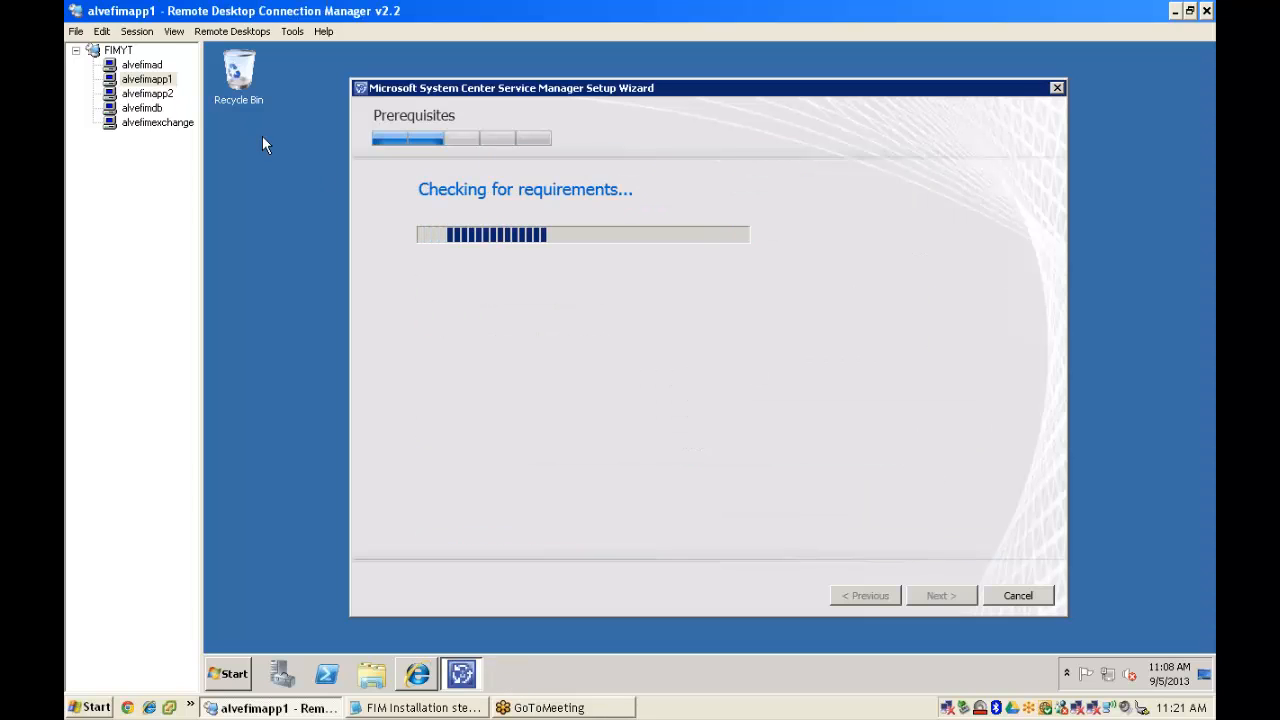
pyautogui.click(146, 94)
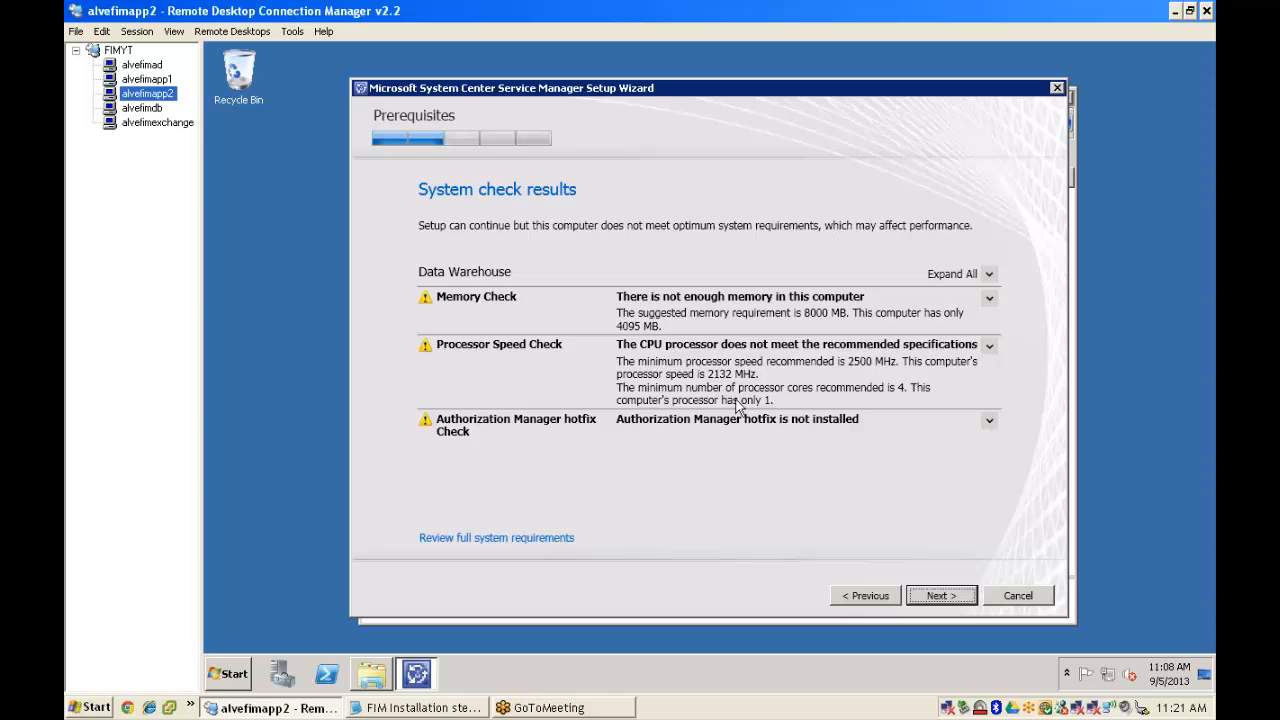
pyautogui.click(149, 81)
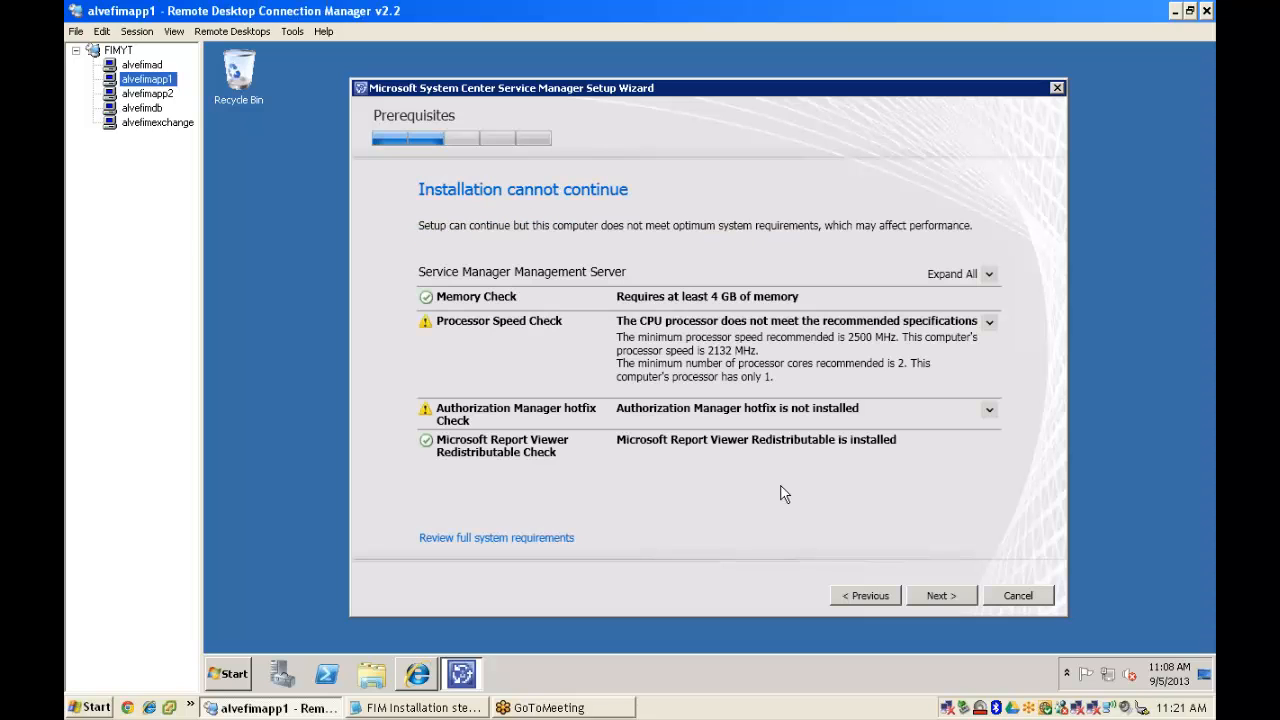
pyautogui.click(941, 596)
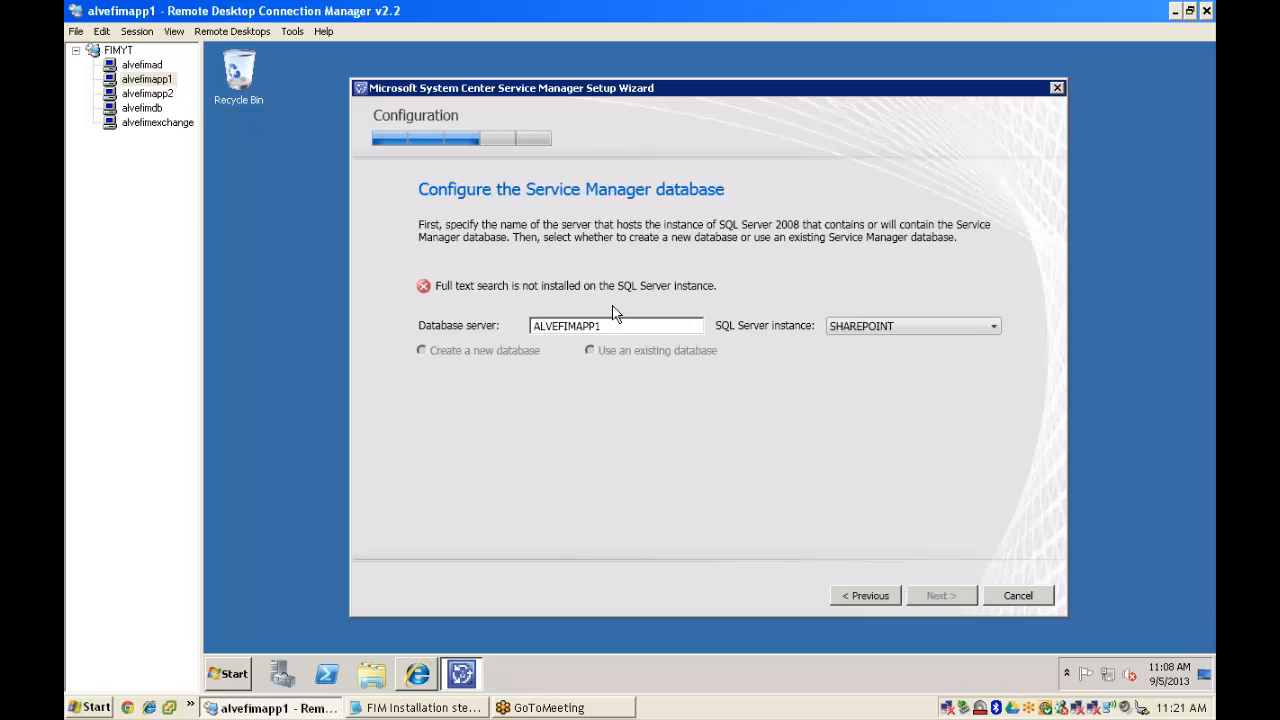
# - Point the database server to ALVEFIMdb, dismiss the collation warning, and select the Default instance
pyautogui.press('BackSpace')
pyautogui.press('BackSpace')
pyautogui.press('BackSpace')
pyautogui.press('BackSpace')
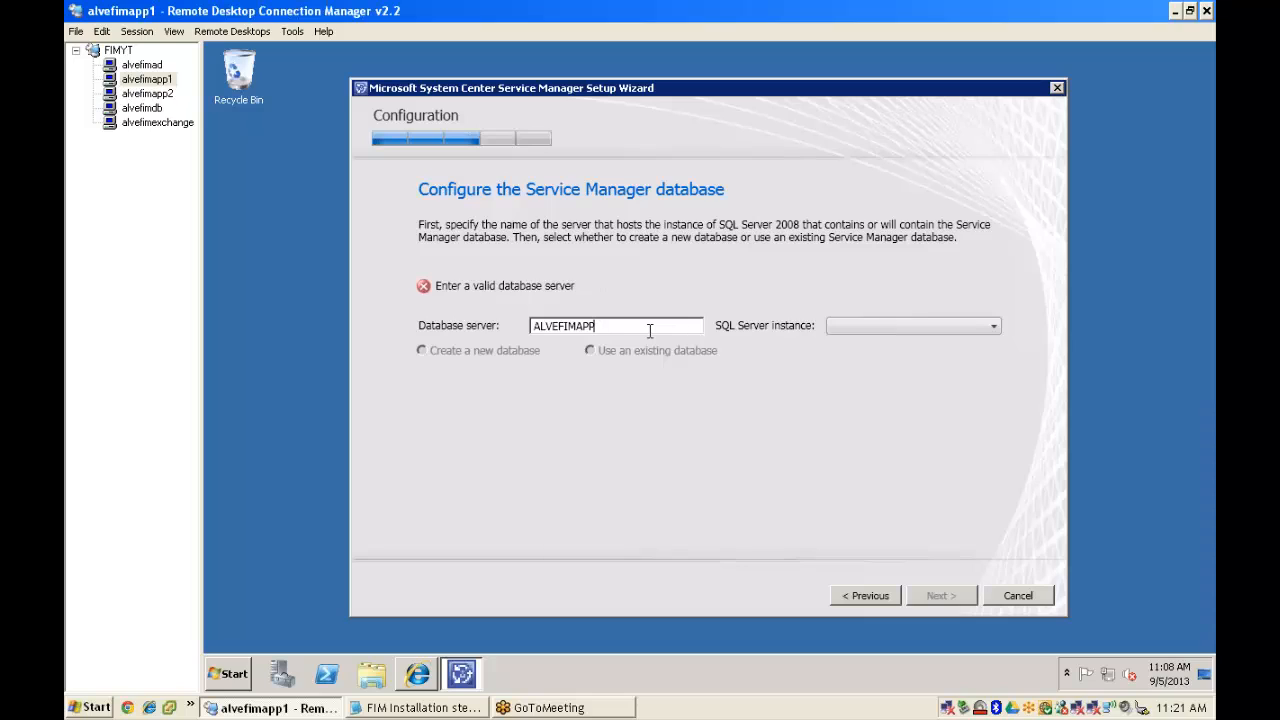
pyautogui.write('db')
pyautogui.press('Tab')
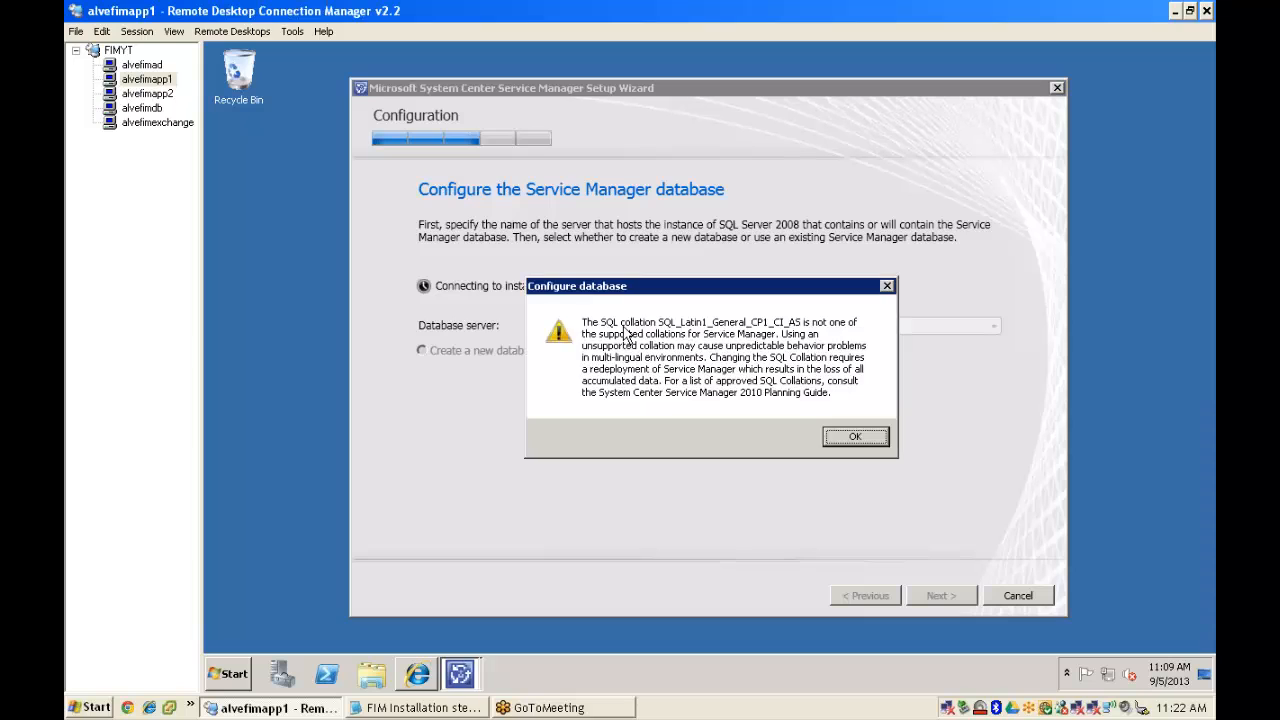
pyautogui.click(856, 439)
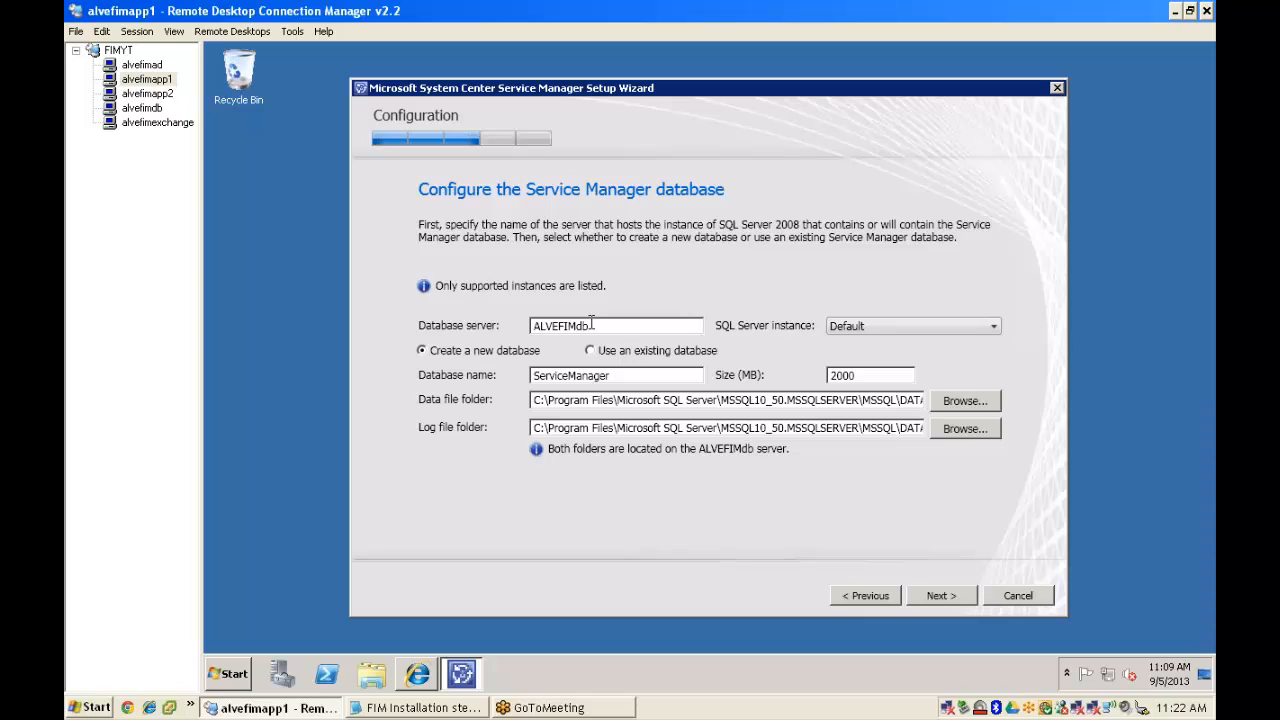
pyautogui.click(905, 330)
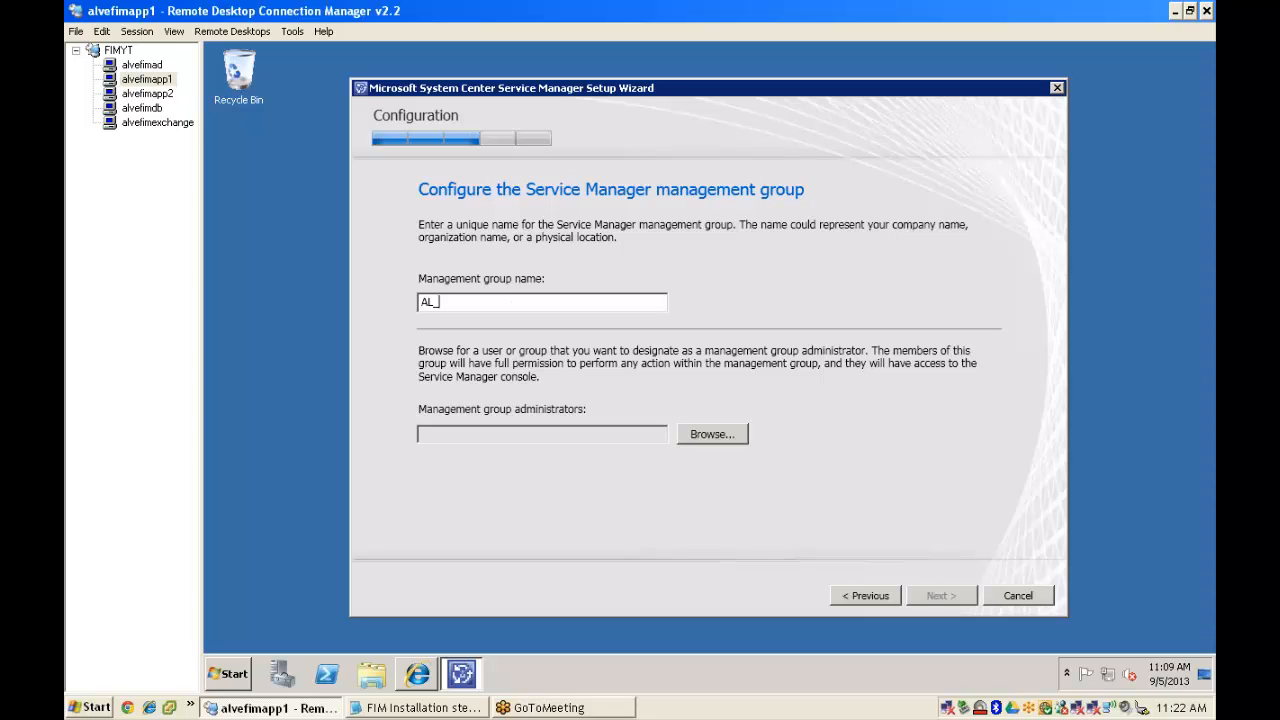
# - Name the management group AL_SCMS and make ALVERAFIM\Domain Admins its administrators
pyautogui.write('CMS')
pyautogui.click(712, 436)
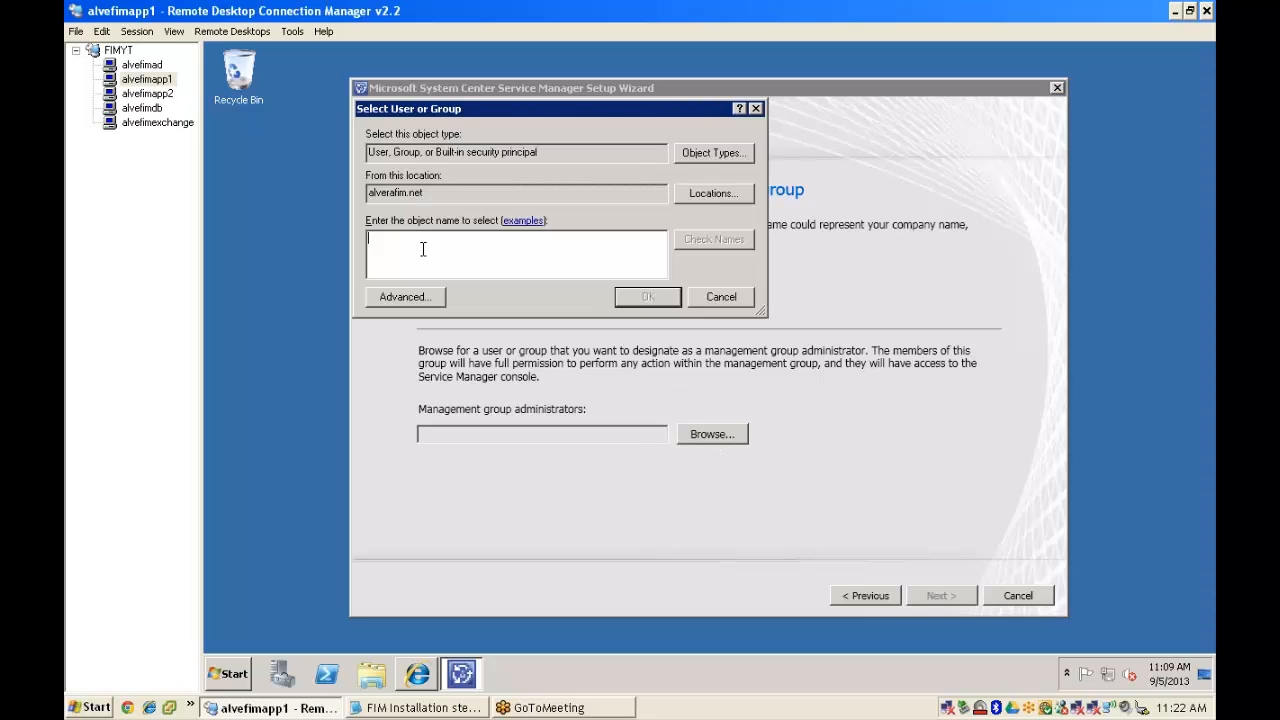
pyautogui.write('domain adm')
pyautogui.press('Return')
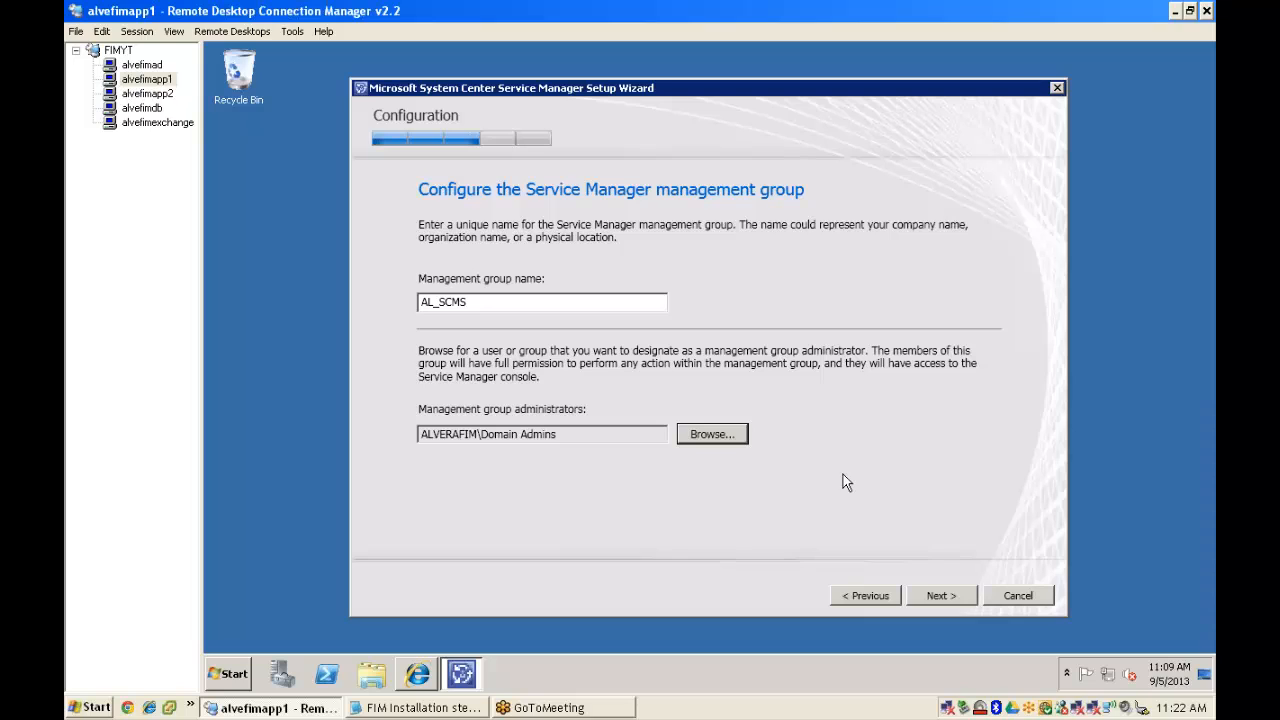
pyautogui.click(938, 595)
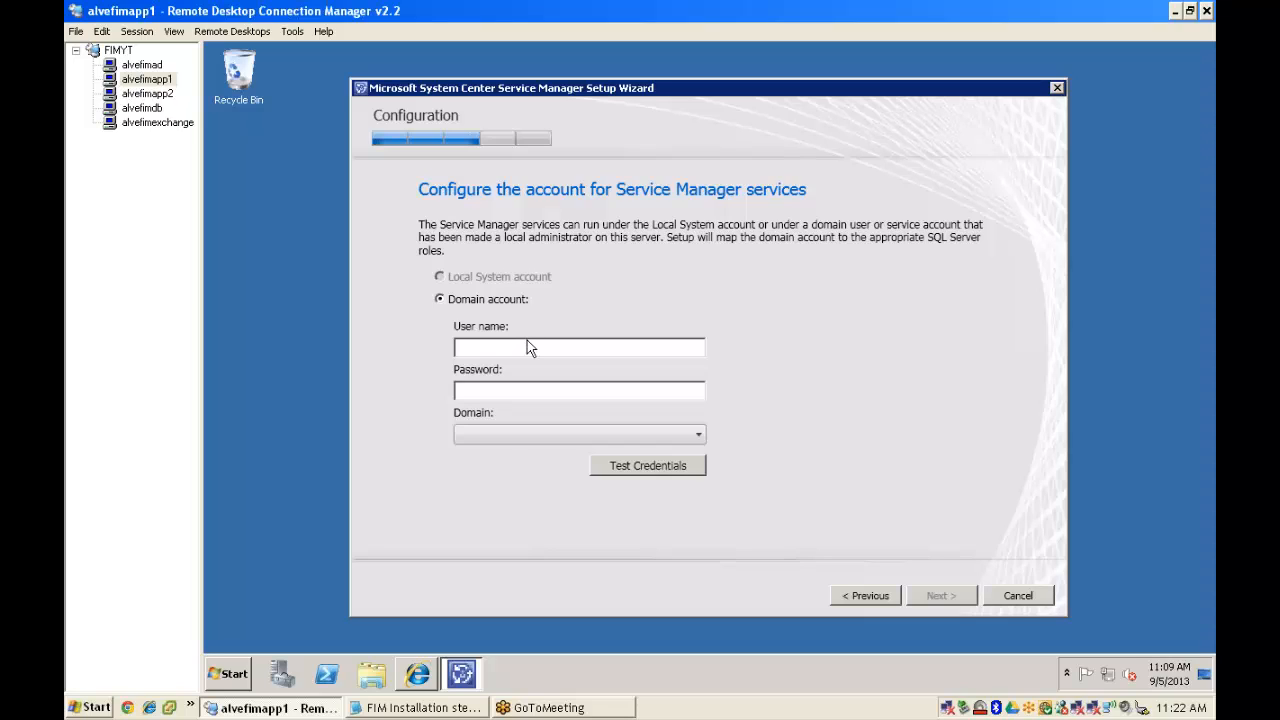
# - Enter the ALVERAFIM administrator user name and password for the services account and test them
pyautogui.click(527, 341)
pyautogui.write('administrator')
pyautogui.press('Tab')
pyautogui.write('********')
pyautogui.press('Tab')
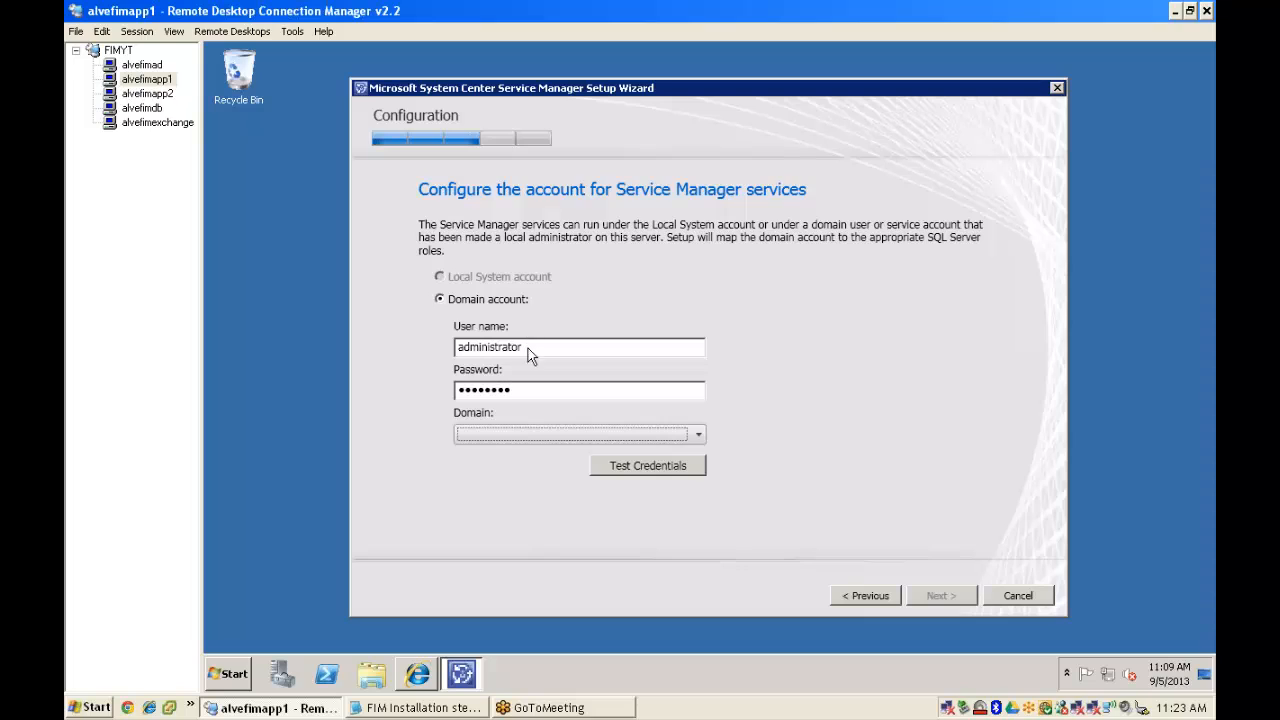
pyautogui.click(510, 440)
pyautogui.click(489, 456)
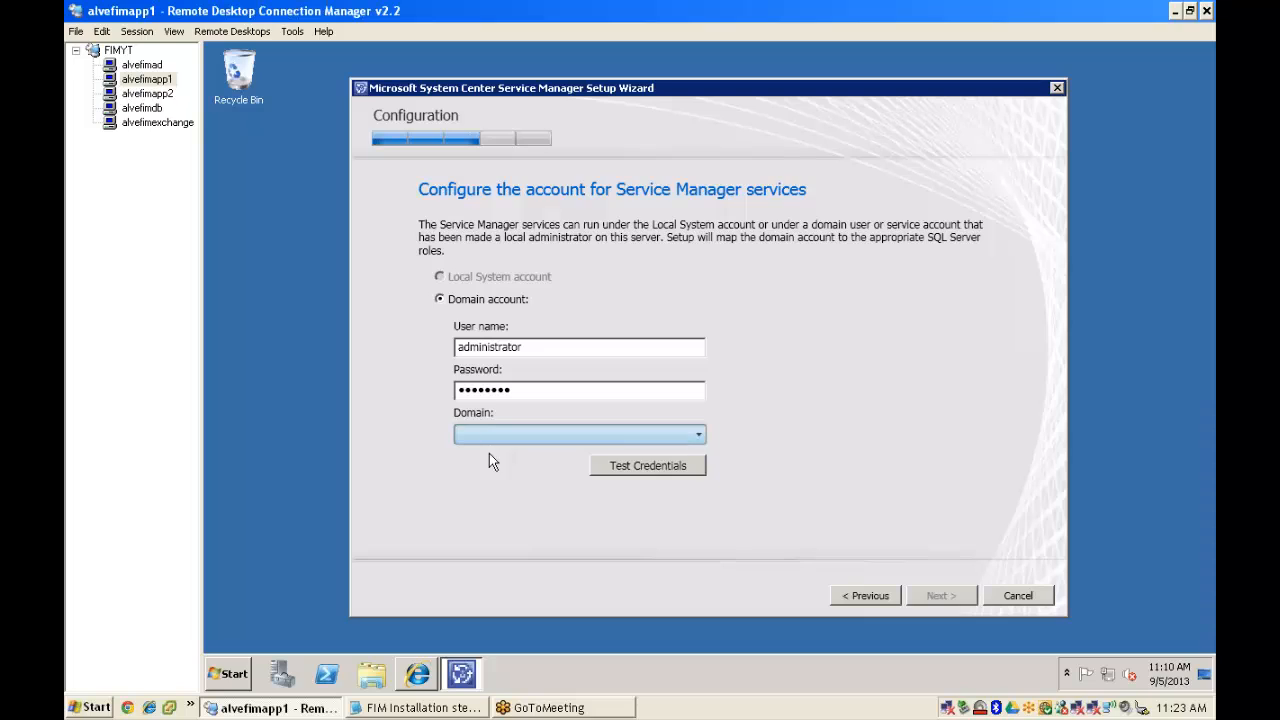
pyautogui.click(489, 436)
pyautogui.click(487, 451)
pyautogui.click(643, 462)
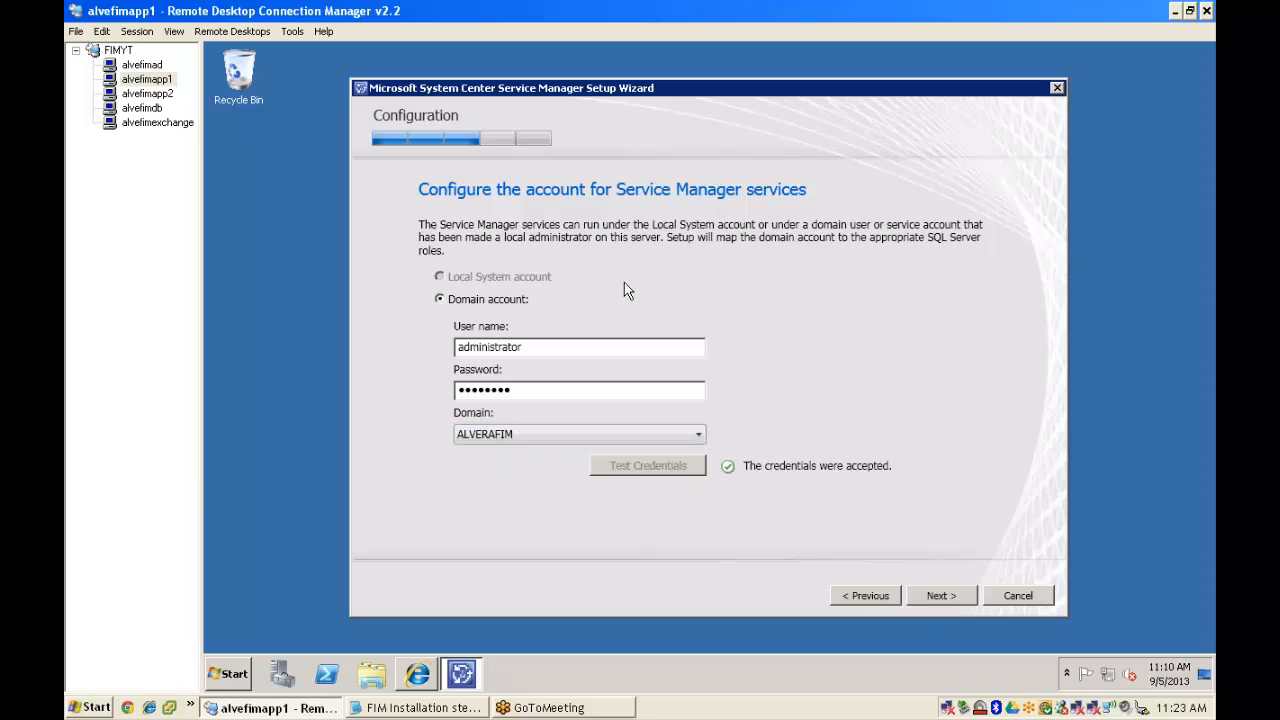
pyautogui.press('Return')
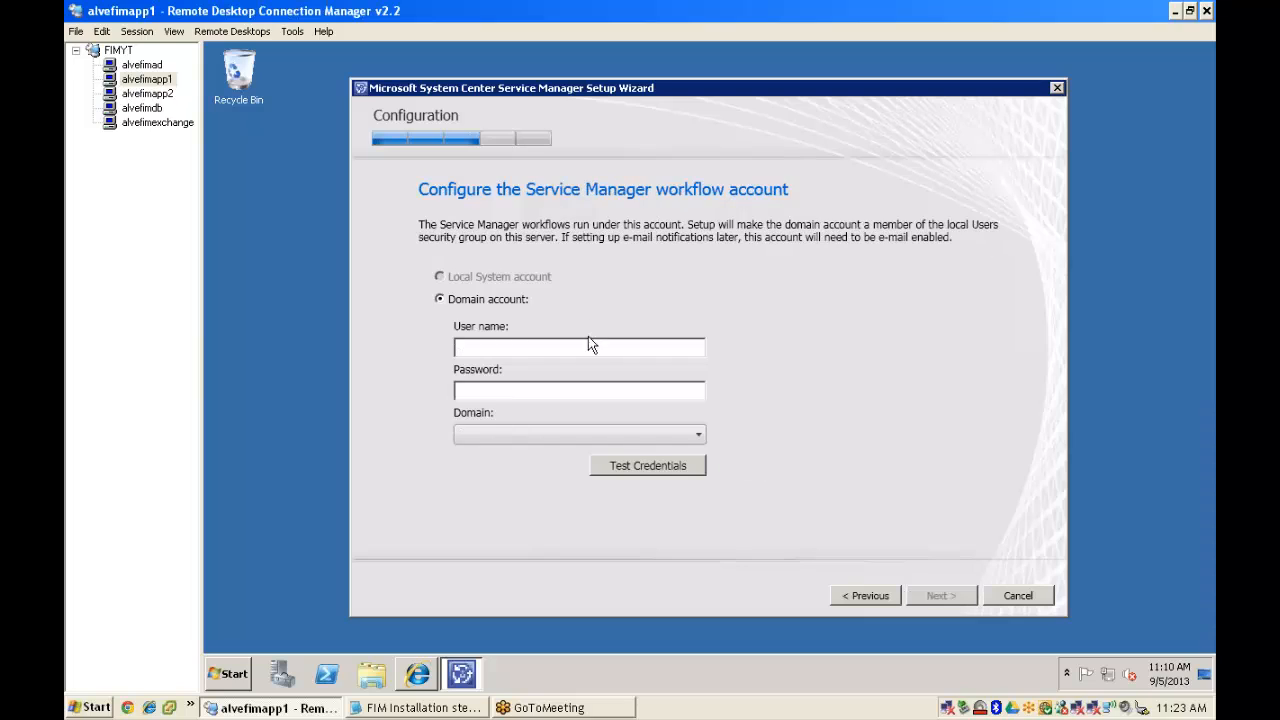
# - Enter and verify the ALVERAFIM administrator credentials for the workflow account
pyautogui.click(514, 346)
pyautogui.write('administratorP@ssw0rd')
pyautogui.press('Tab')
pyautogui.press('Down')
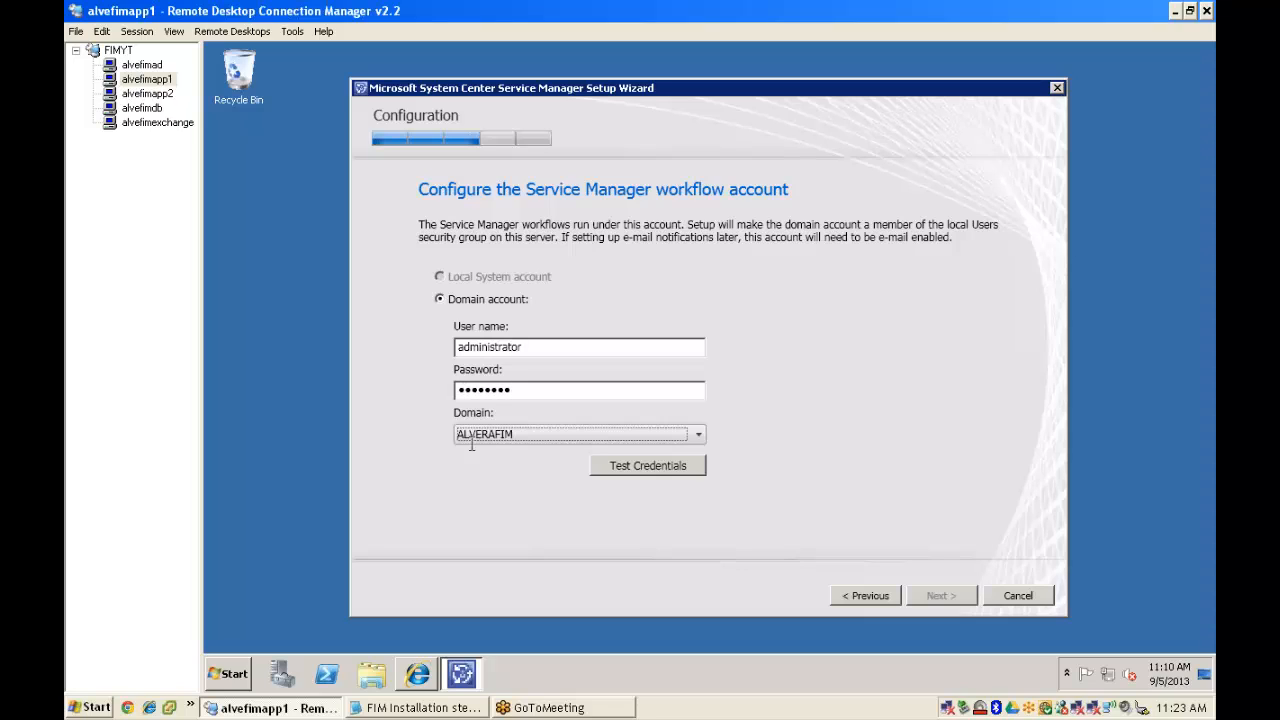
pyautogui.click(643, 466)
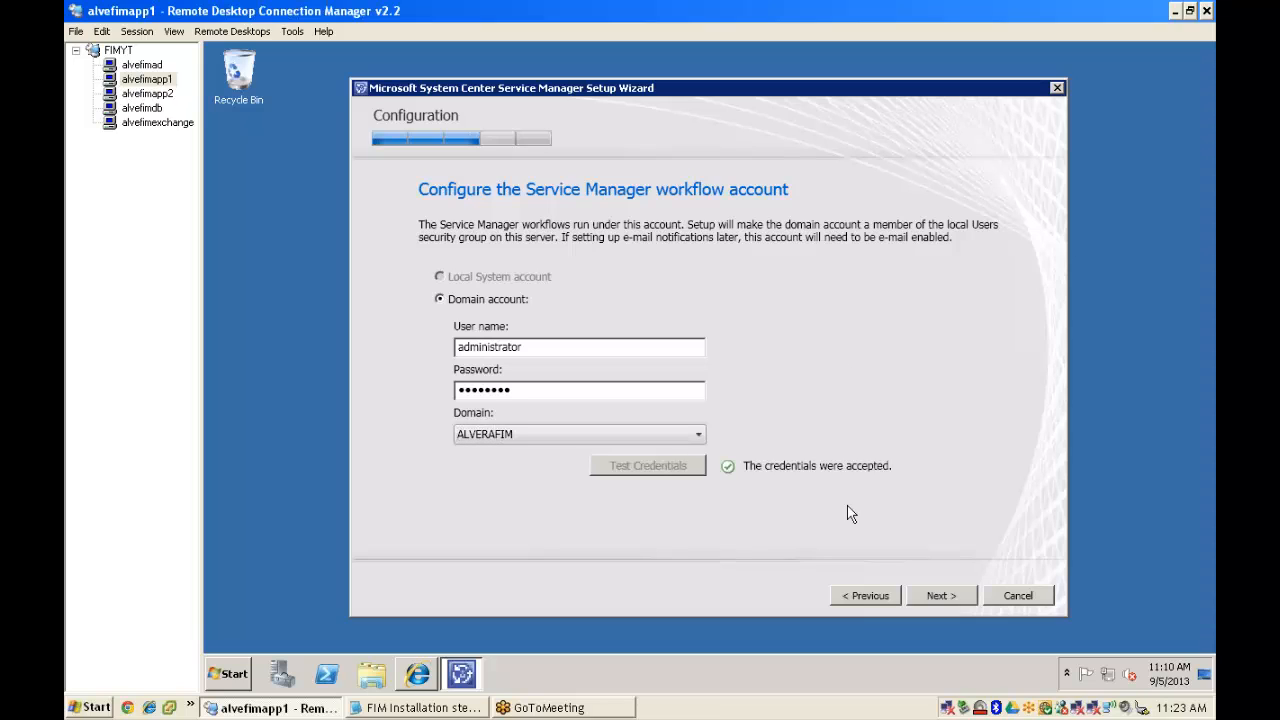
pyautogui.click(942, 596)
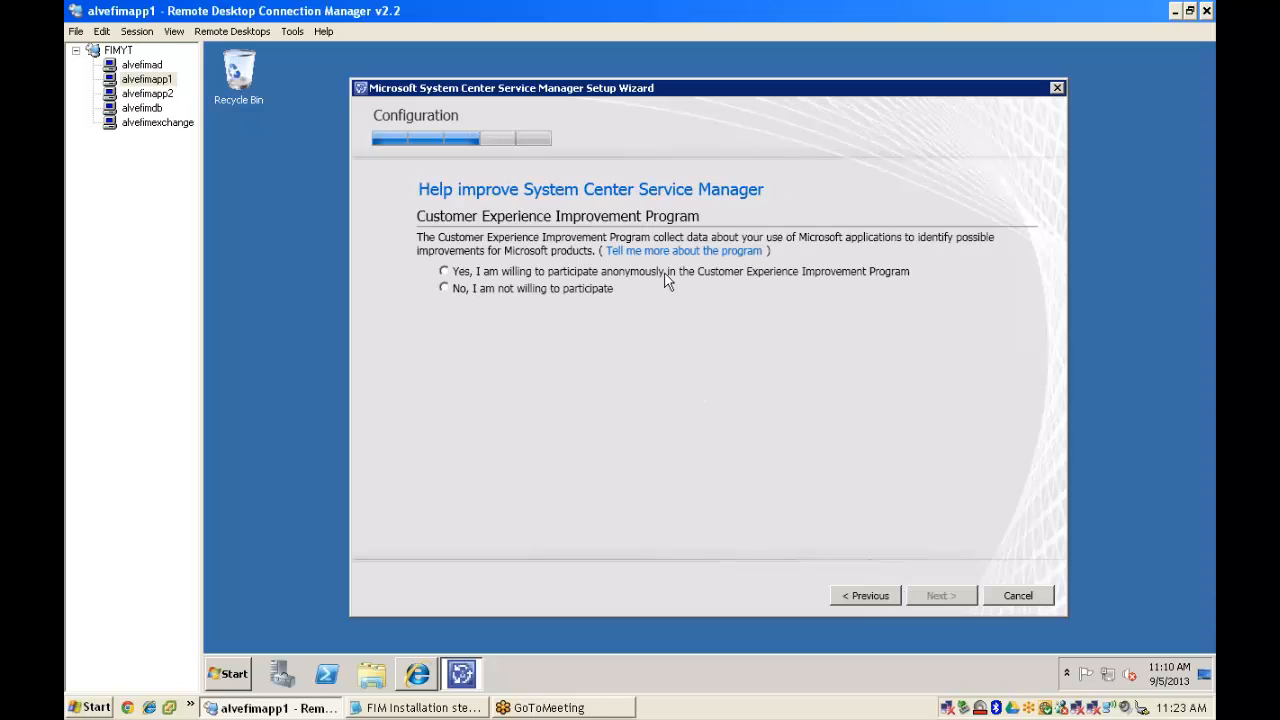
# - Decline the Customer Experience Improvement Program and Microsoft Update
pyautogui.click(444, 288)
pyautogui.click(940, 595)
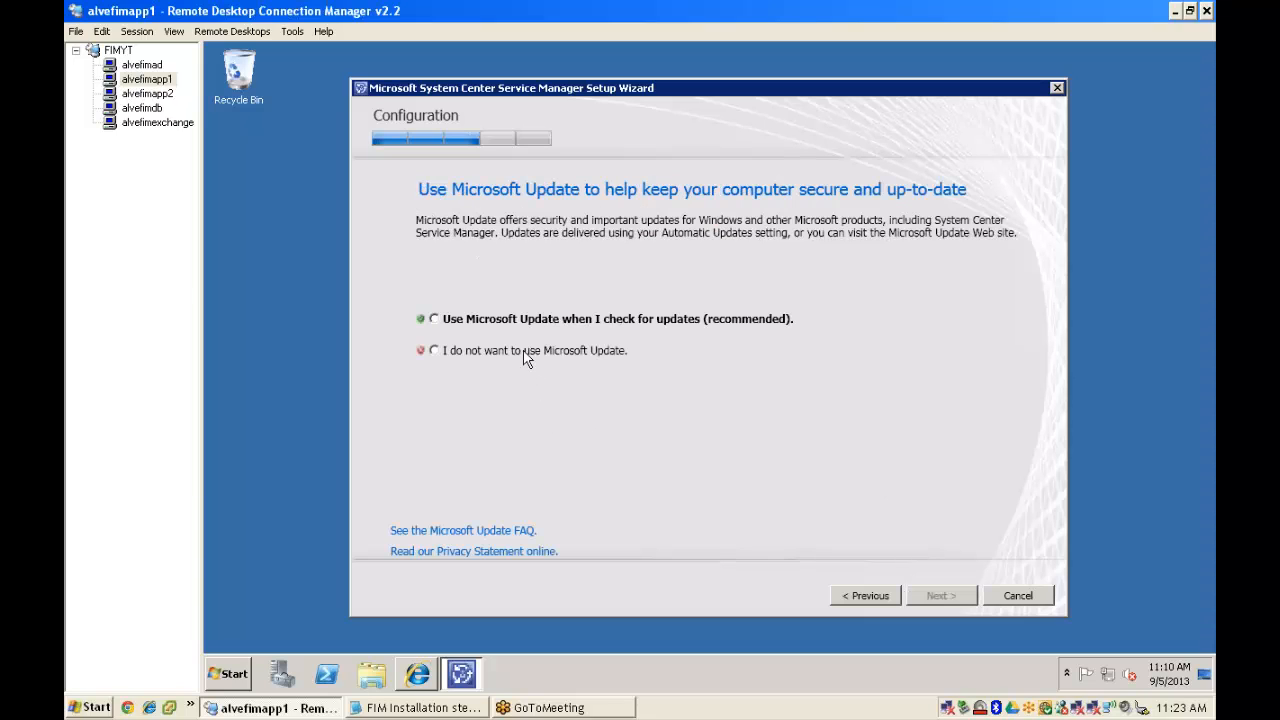
pyautogui.click(527, 352)
pyautogui.press('Return')
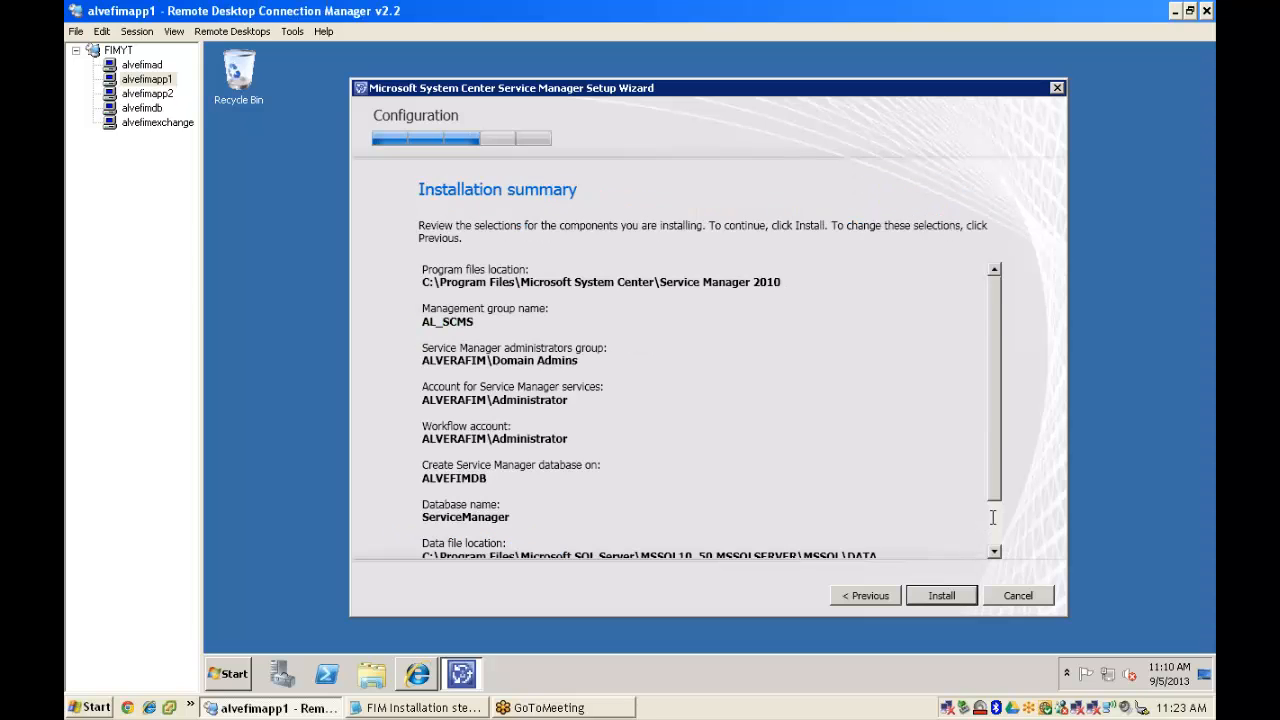
# - Start the management server installation on alvefimapp1, then switch to alvefimapp2
pyautogui.scroll(-2, 974, 608)
pyautogui.click(941, 595)
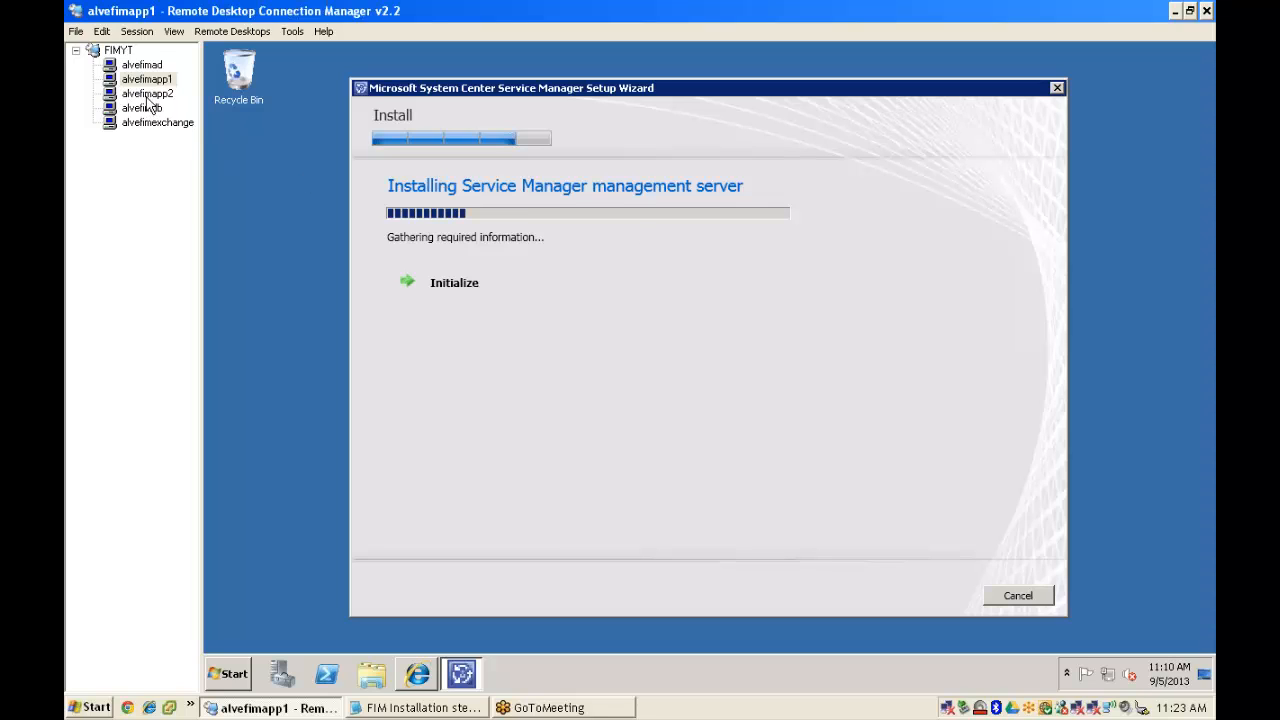
pyautogui.click(147, 94)
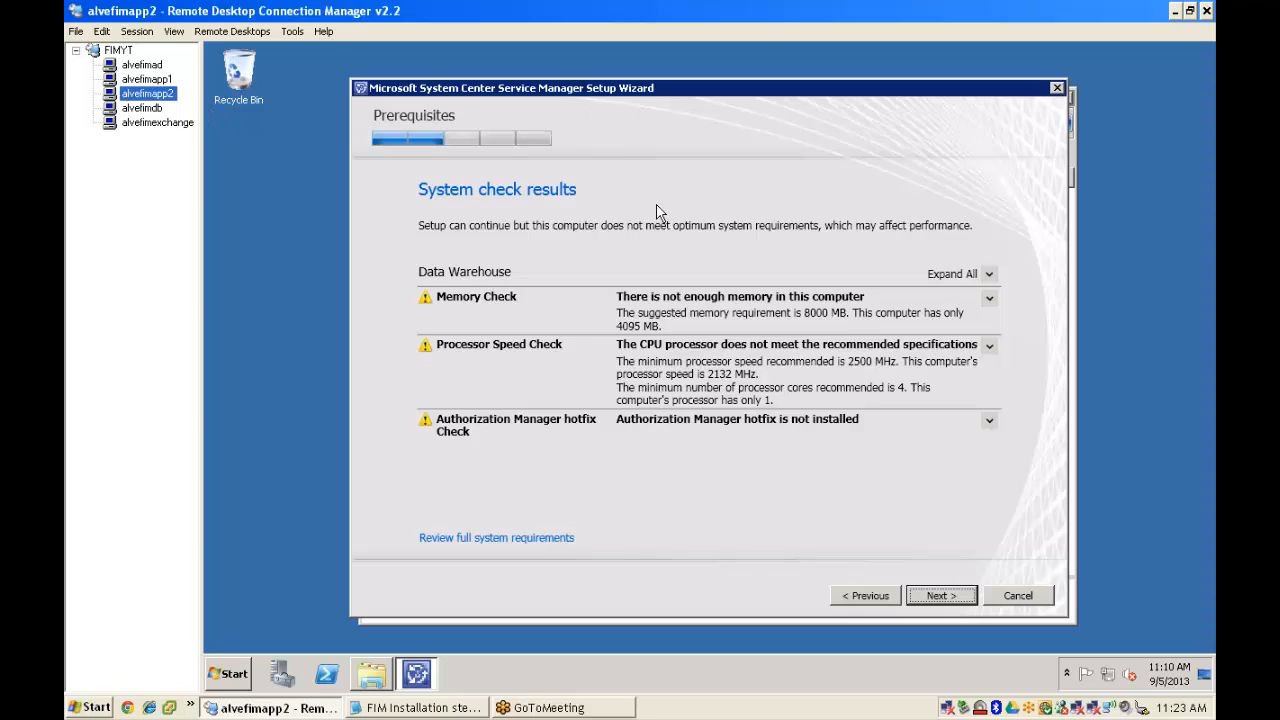
# - Set the Staging database server to alvefimdb and dismiss the collation warning
pyautogui.click(952, 596)
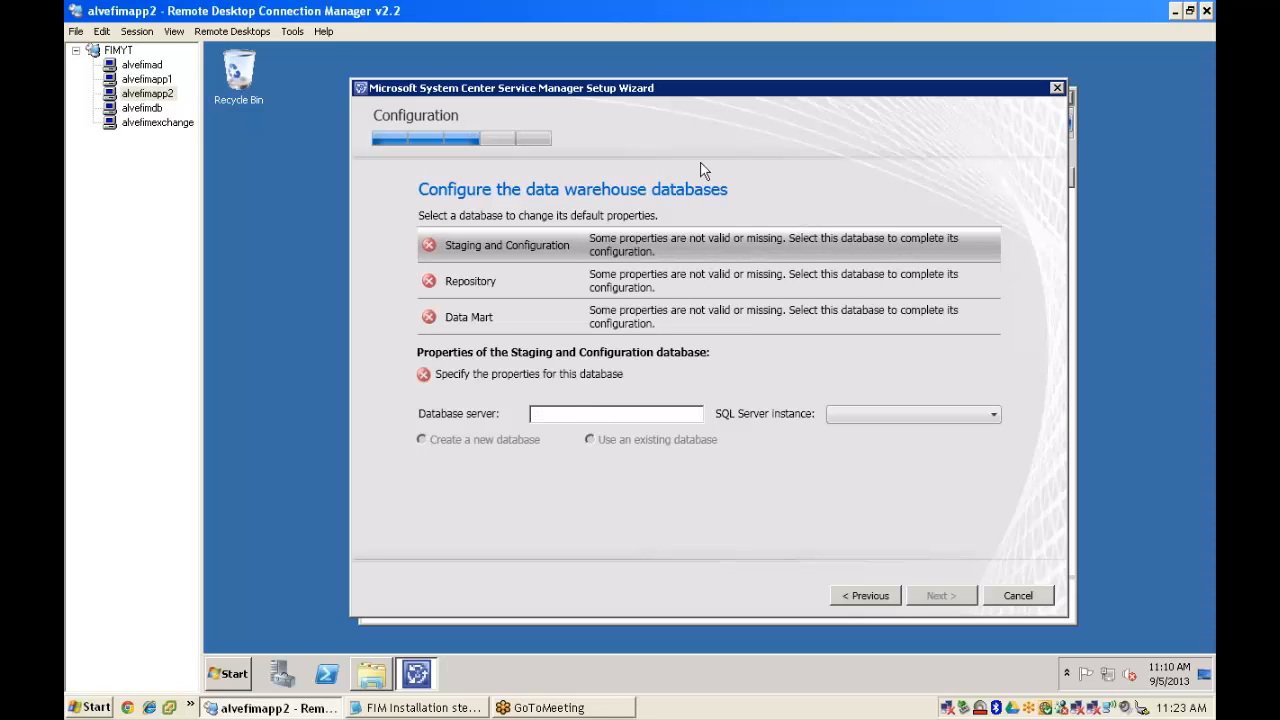
pyautogui.click(562, 418)
pyautogui.write('ve')
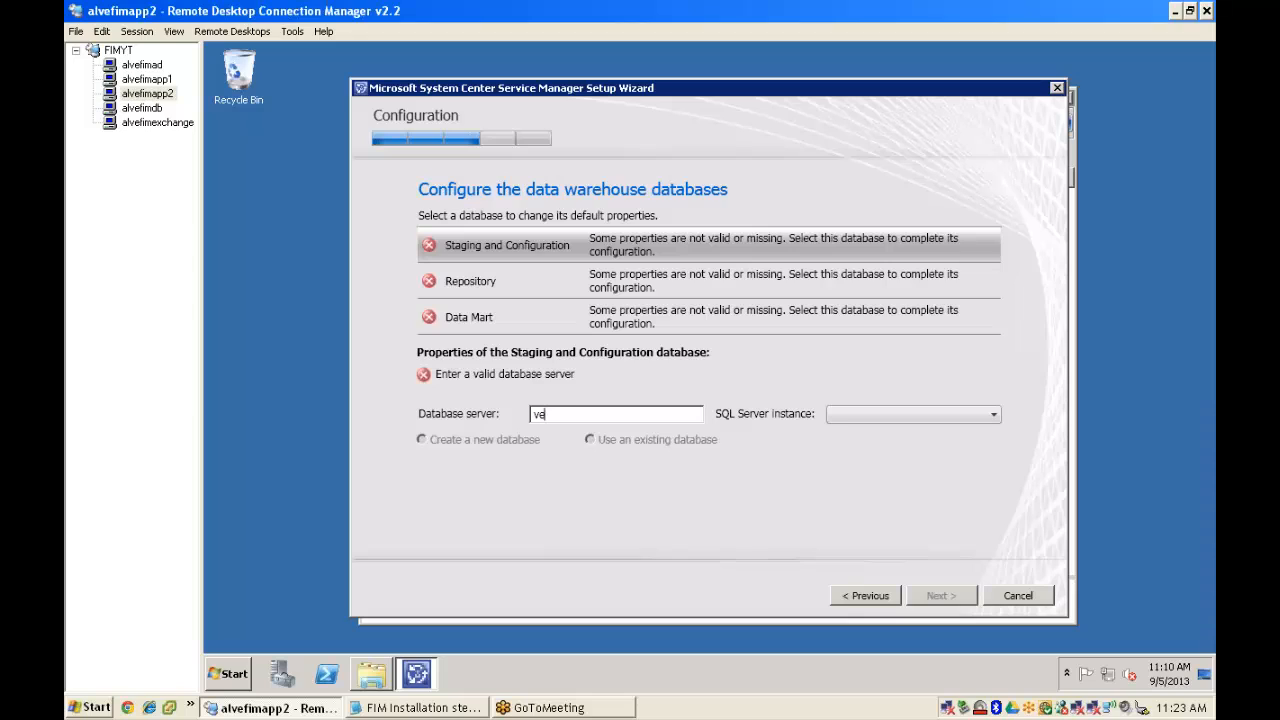
pyautogui.press('BackSpace')
pyautogui.write('alvefimd')
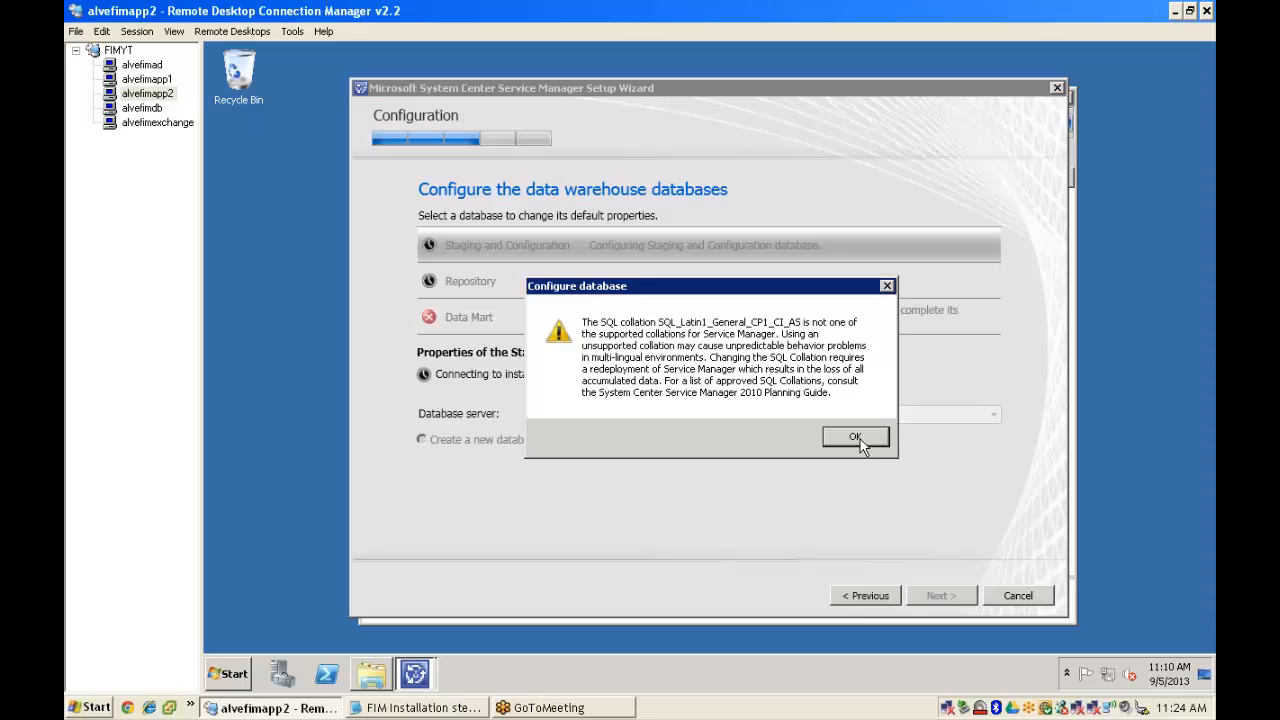
pyautogui.click(858, 437)
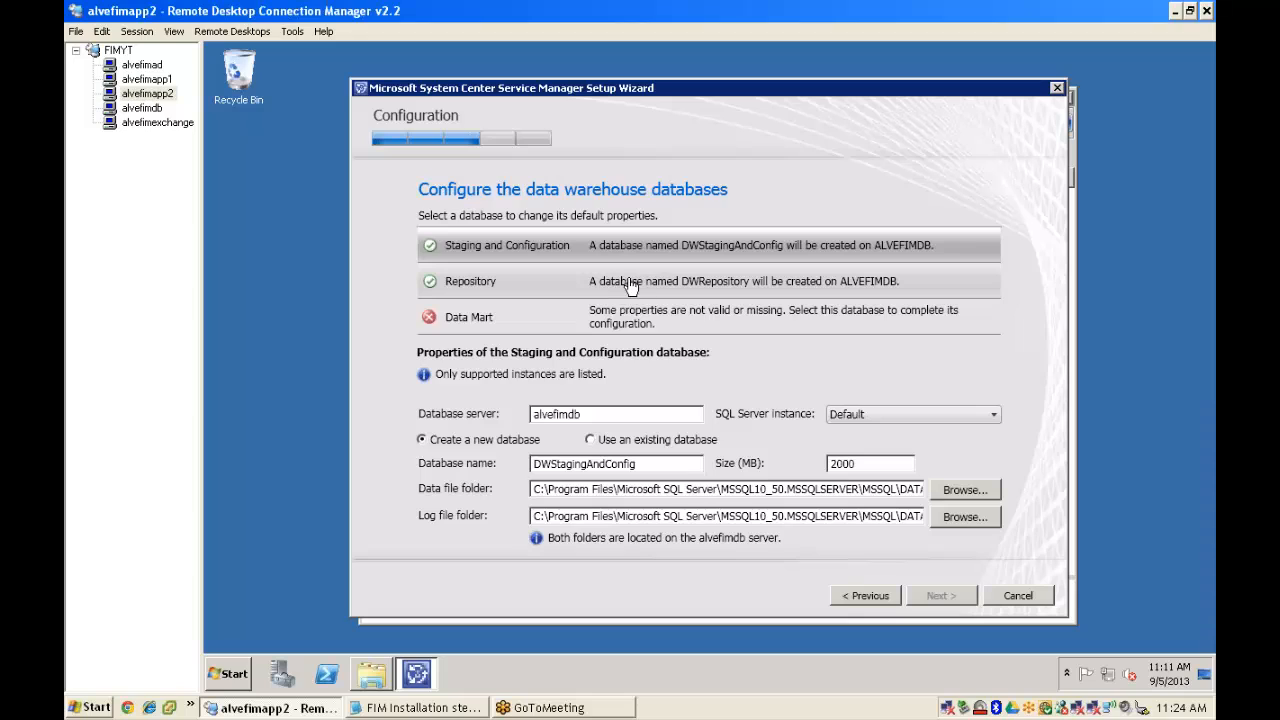
# - Review the Repository database, set the Data Mart server to alvefimdb, and continue
pyautogui.click(632, 288)
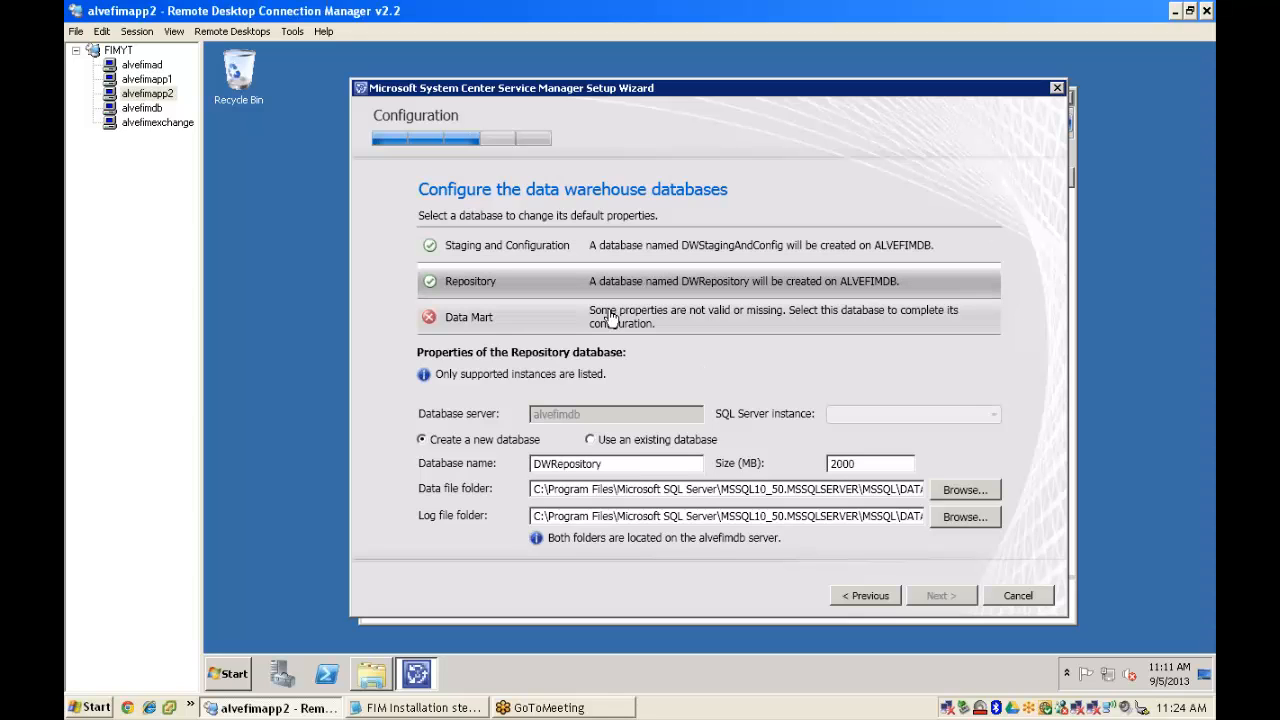
pyautogui.click(552, 318)
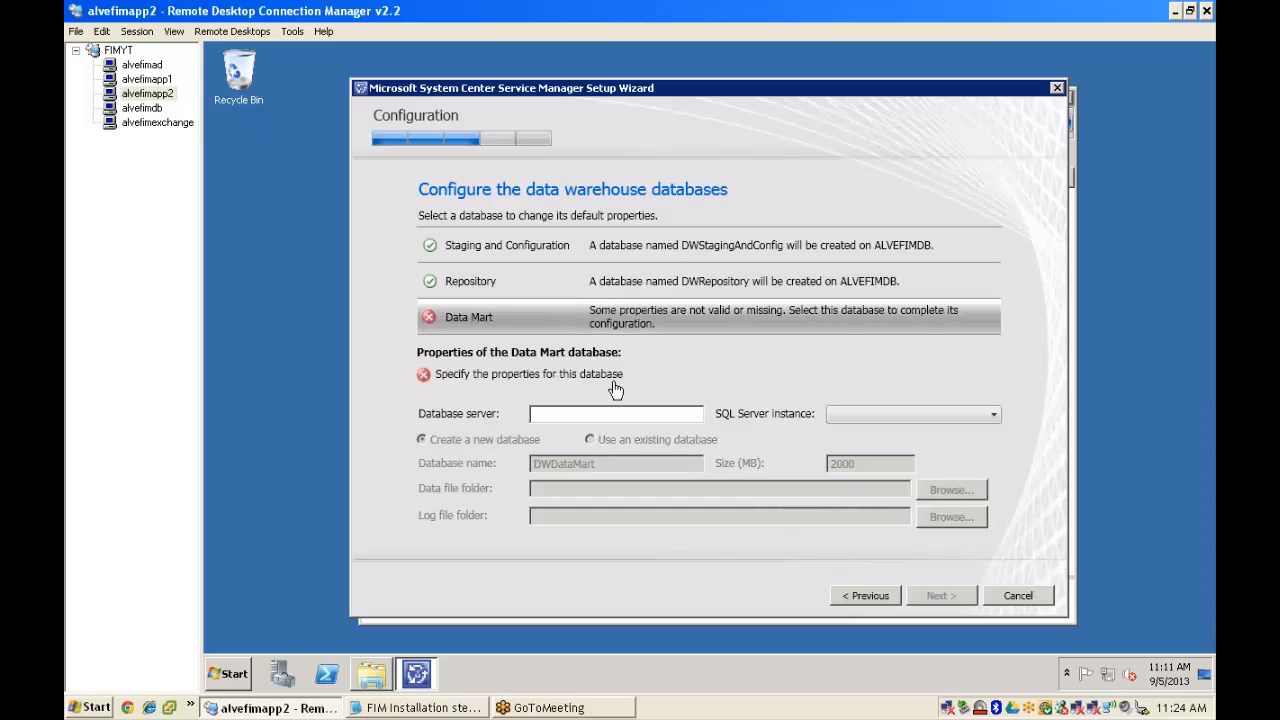
pyautogui.click(565, 414)
pyautogui.write('alvefimdb')
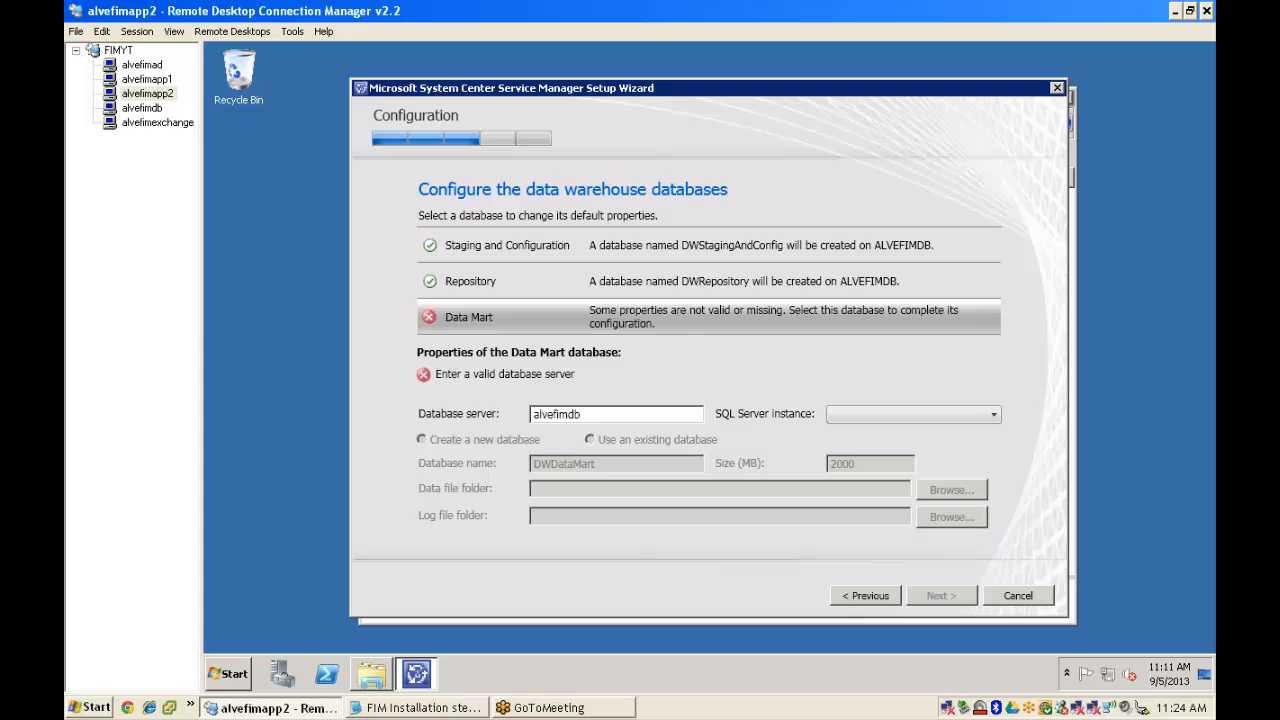
pyautogui.press('Tab')
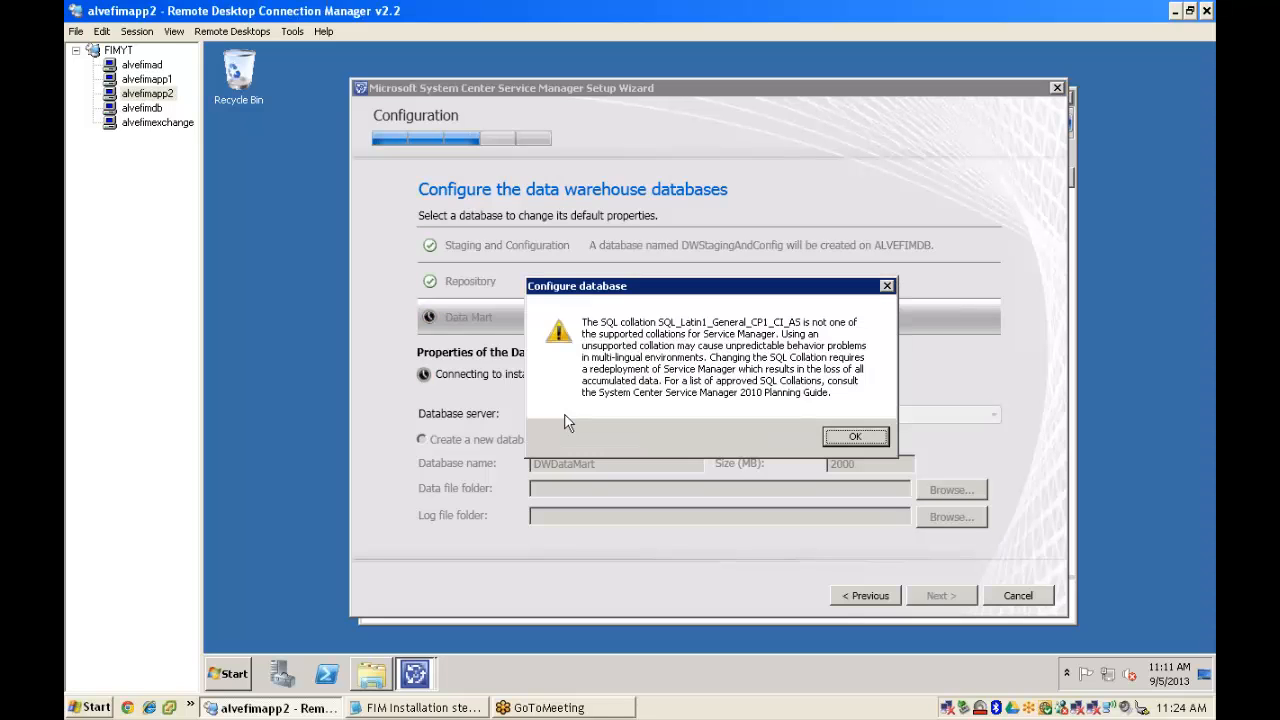
pyautogui.click(851, 438)
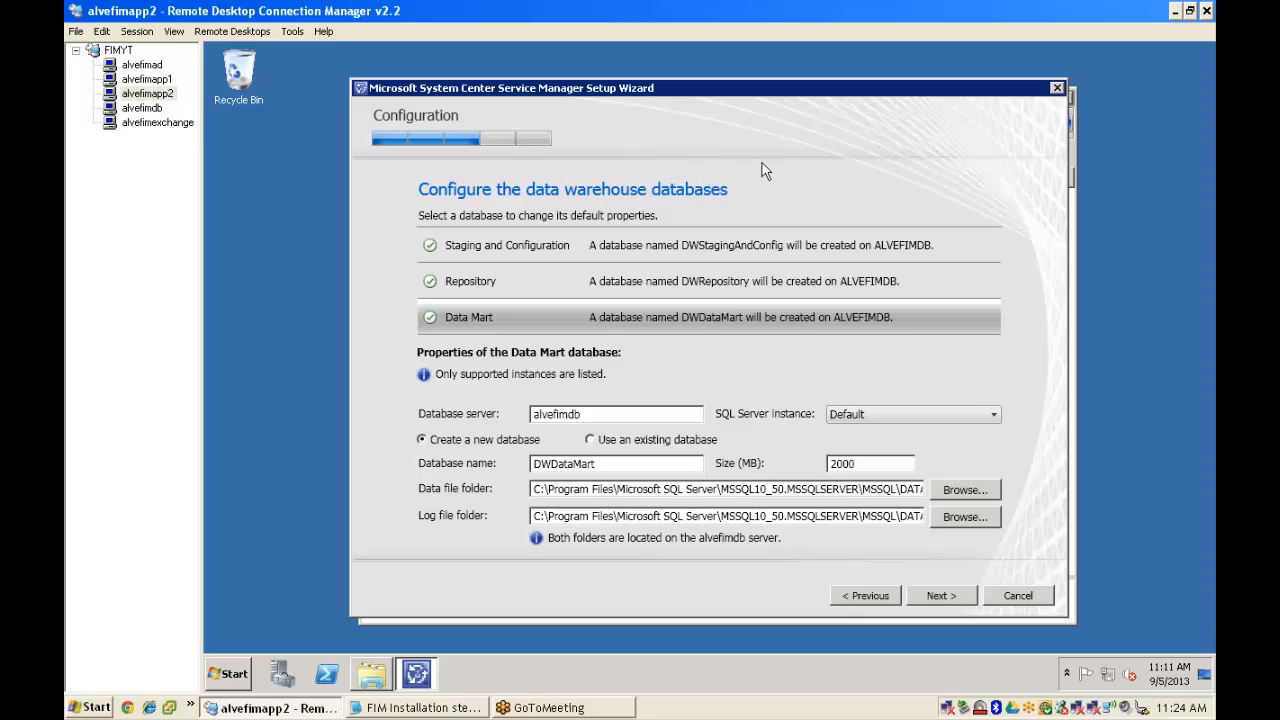
pyautogui.click(940, 598)
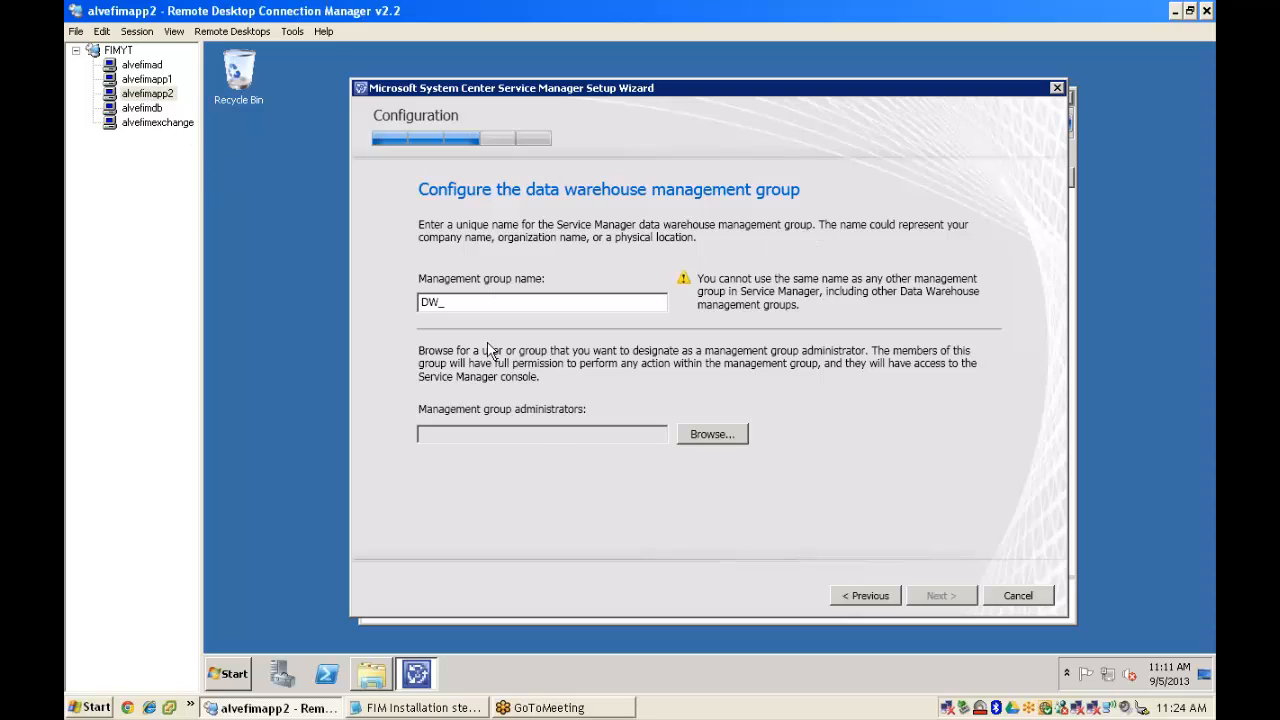
# - Name the data warehouse group DW_SCSM with ALVERAFIM\Domain Admins as administrators
pyautogui.click(149, 81)
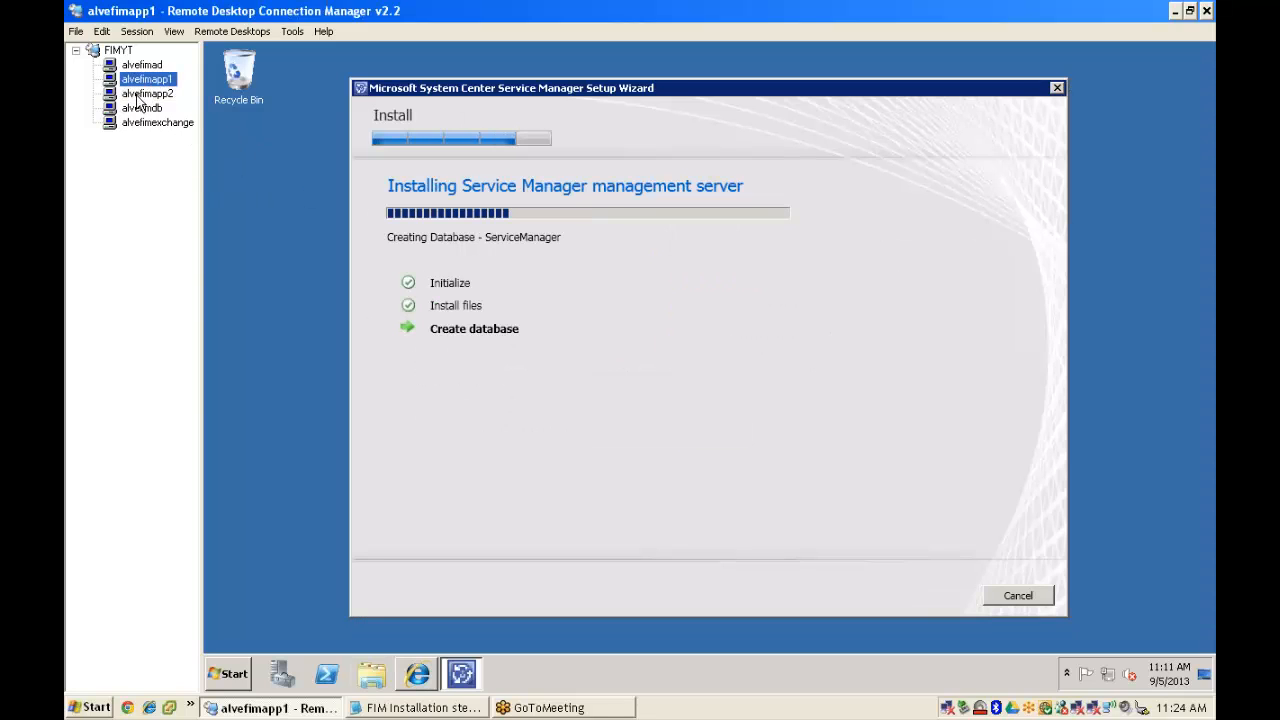
pyautogui.click(137, 96)
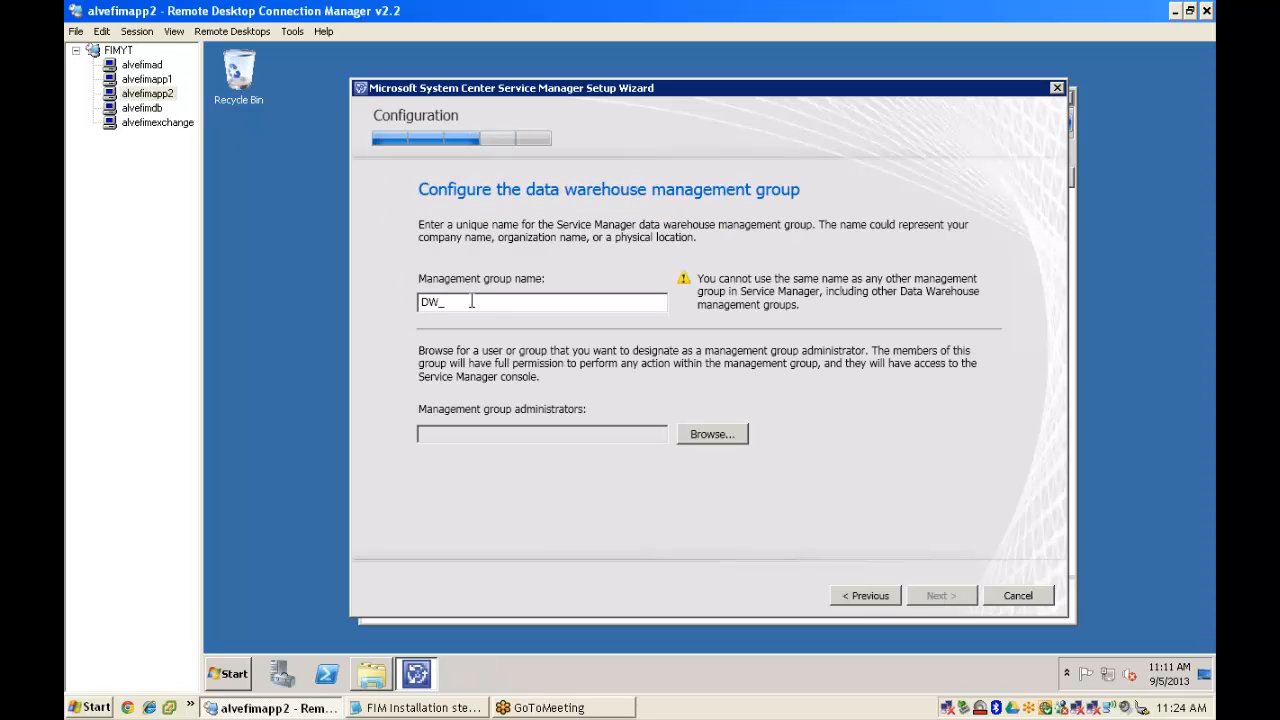
pyautogui.write('SCSM')
pyautogui.click(716, 434)
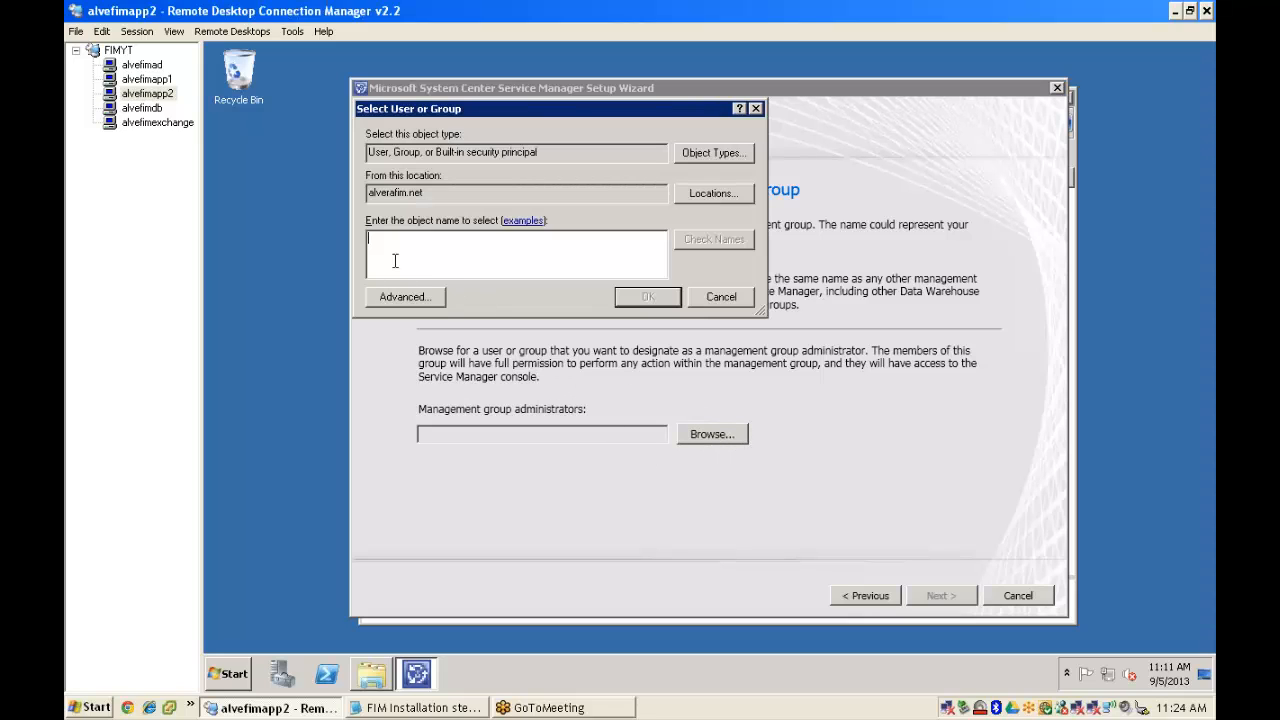
pyautogui.write('domain admins')
pyautogui.click(707, 245)
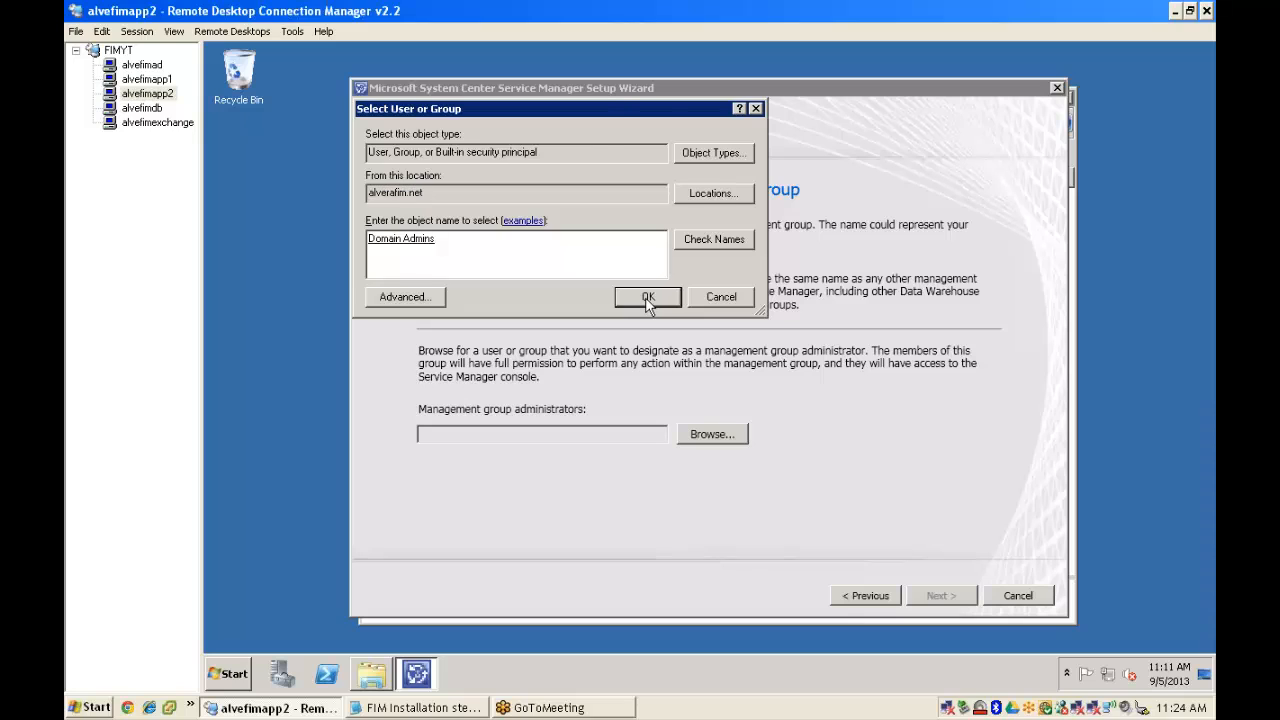
pyautogui.click(648, 298)
pyautogui.click(945, 598)
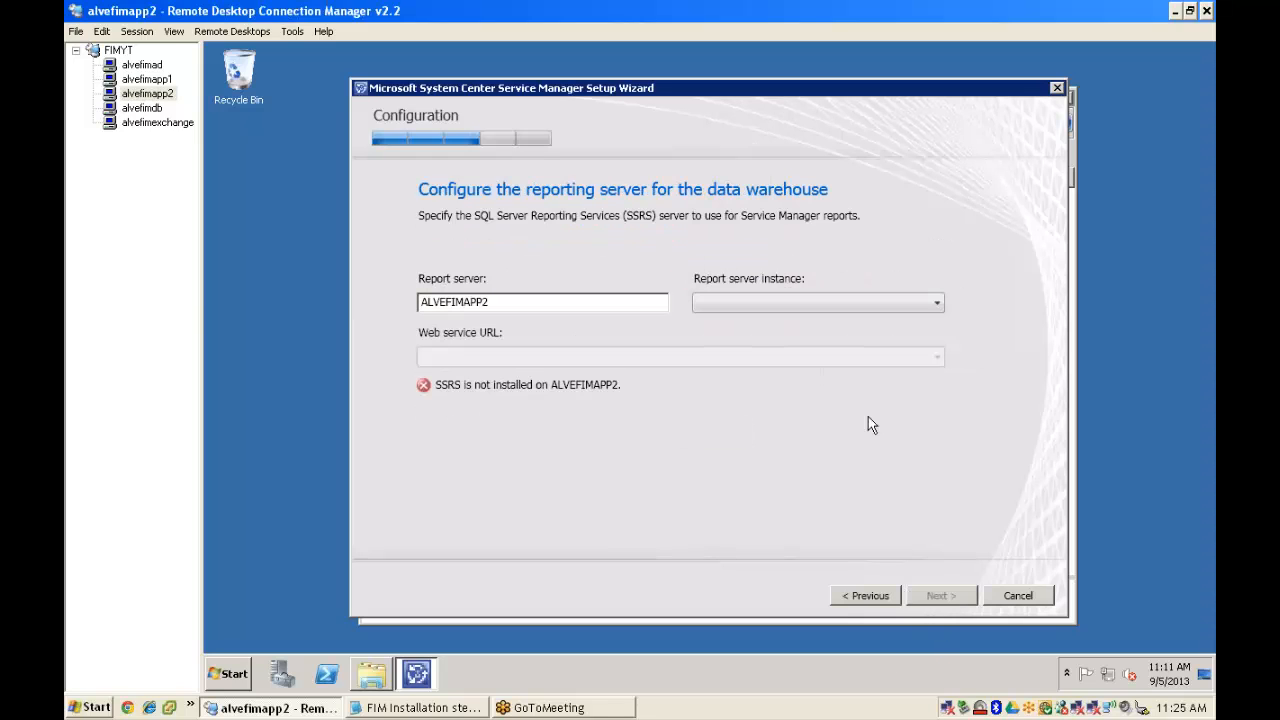
# - Change the report server from ALVEFIMAPP2 to ALVEFIMdb, then check alvefimapp1's install progress
pyautogui.click(515, 302)
pyautogui.press('BackSpace')
pyautogui.press('BackSpace')
pyautogui.press('BackSpace')
pyautogui.press('BackSpace')
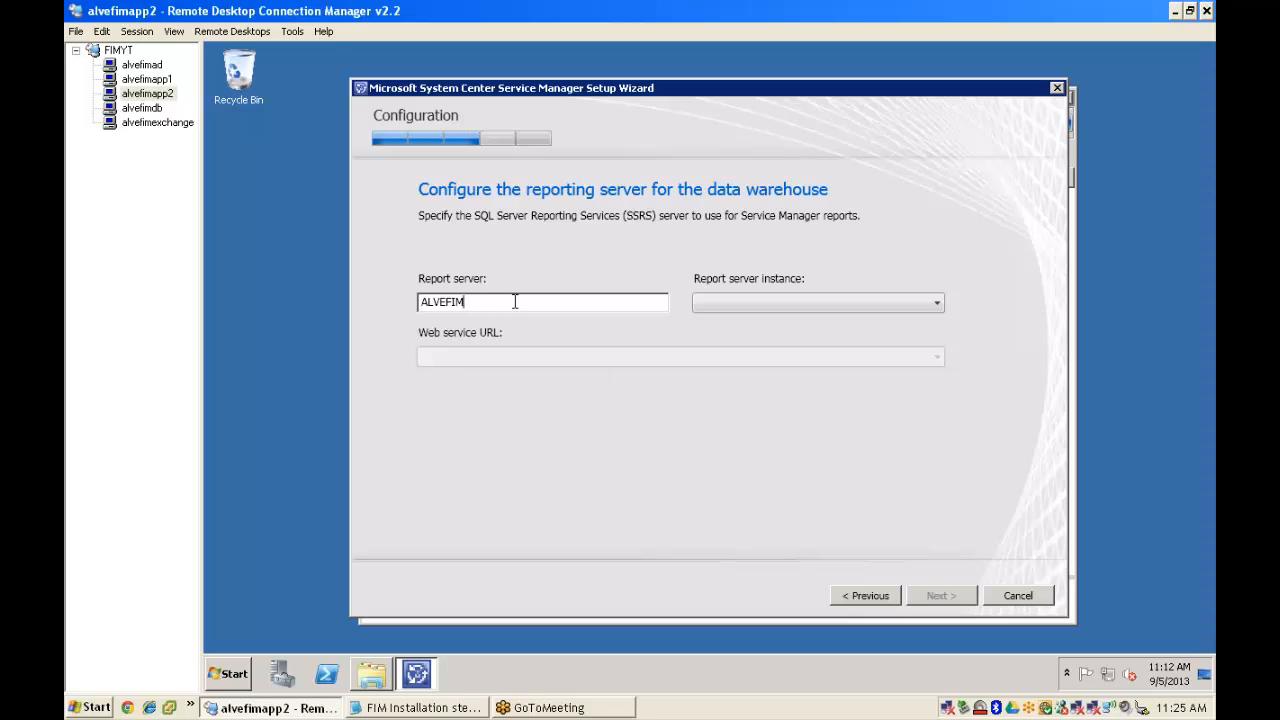
pyautogui.write('db')
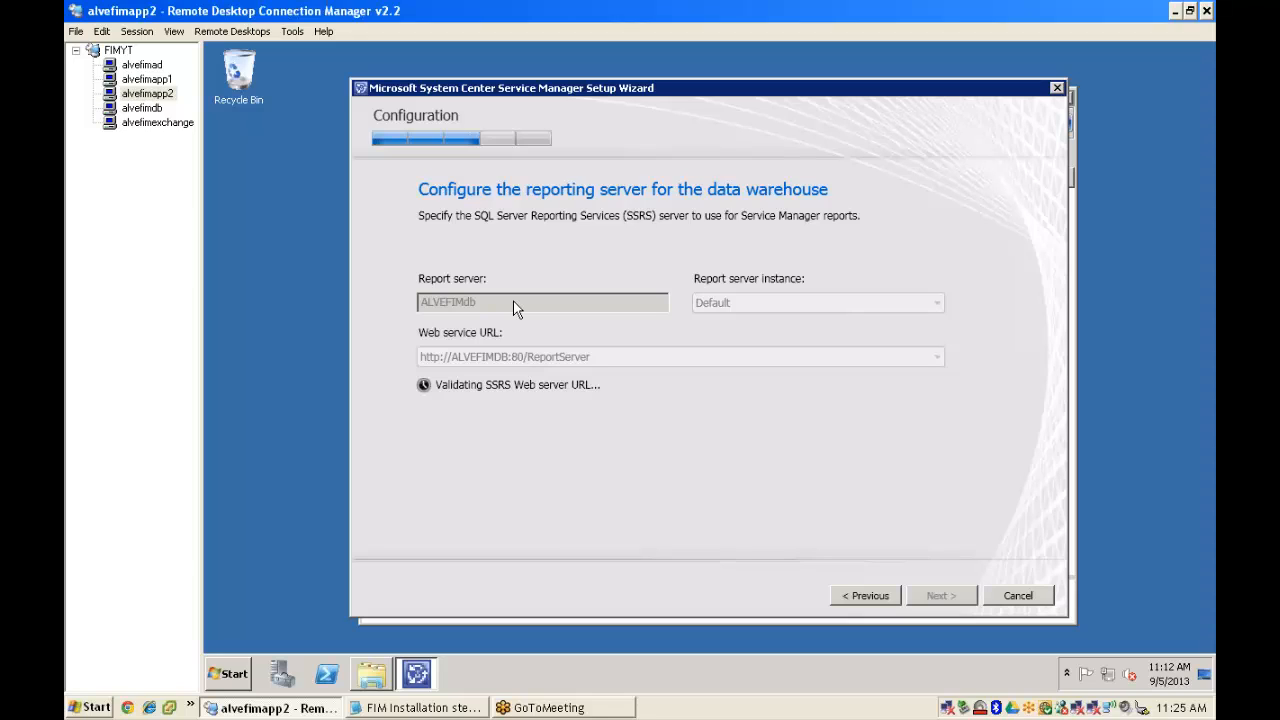
pyautogui.click(153, 82)
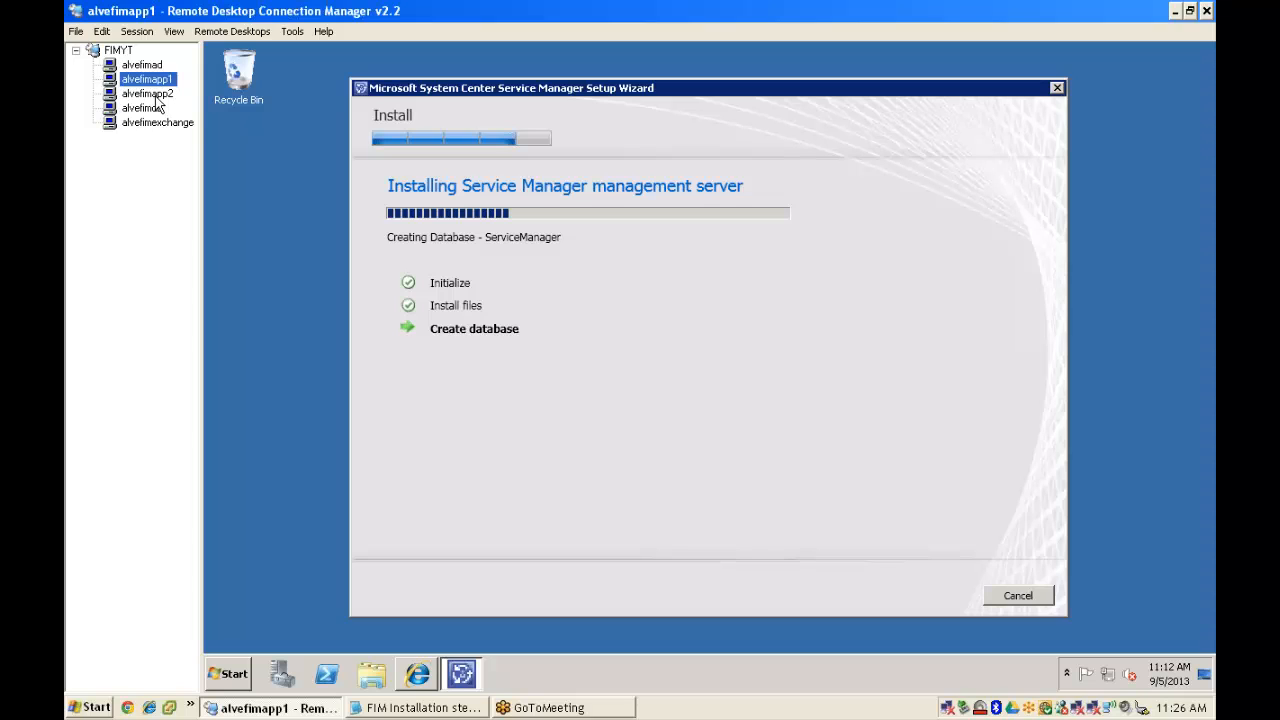
# - Check alvefimapp1's progress, then on alvefimapp2 confirm the remote reporting services manual steps are done and continue
pyautogui.click(155, 95)
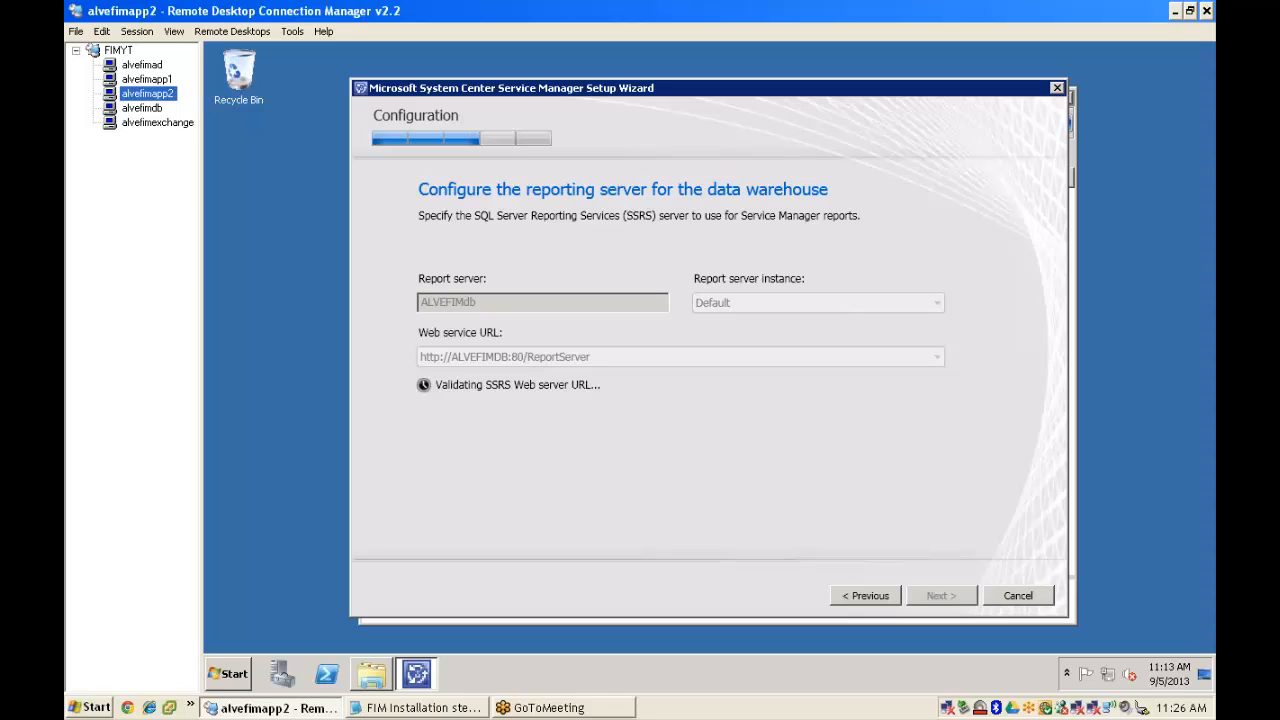
pyautogui.click(152, 80)
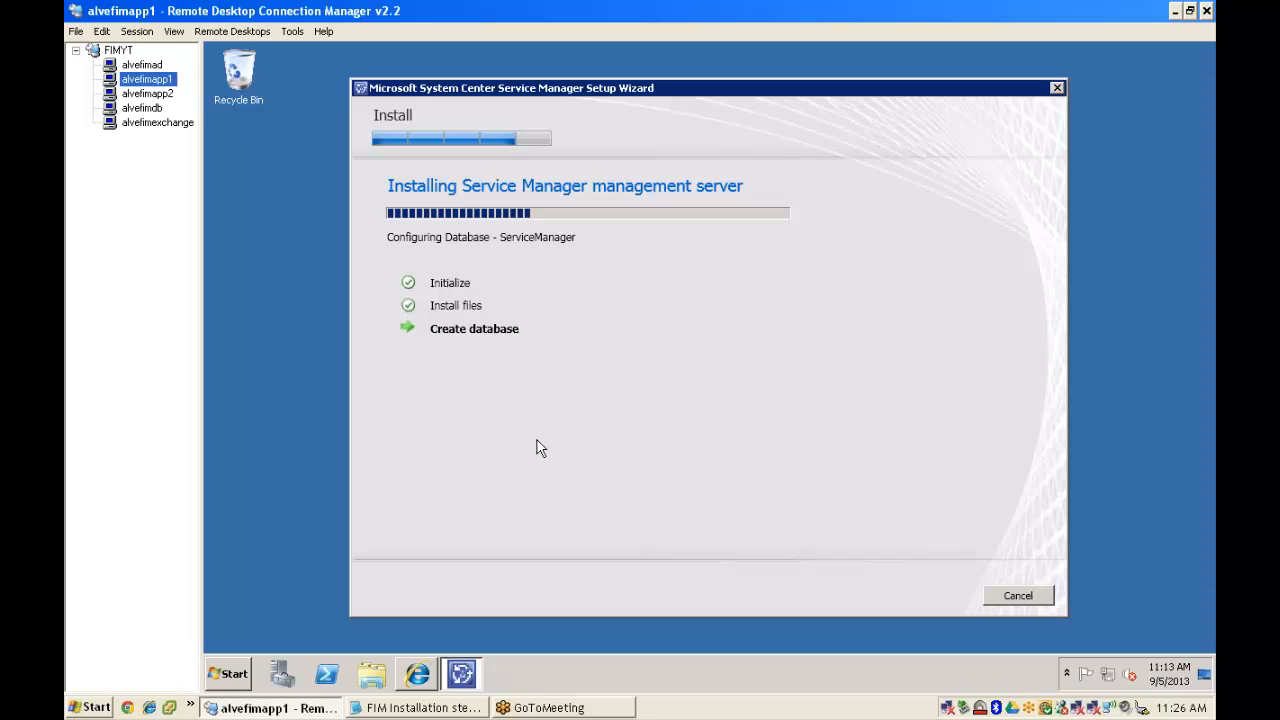
pyautogui.click(148, 95)
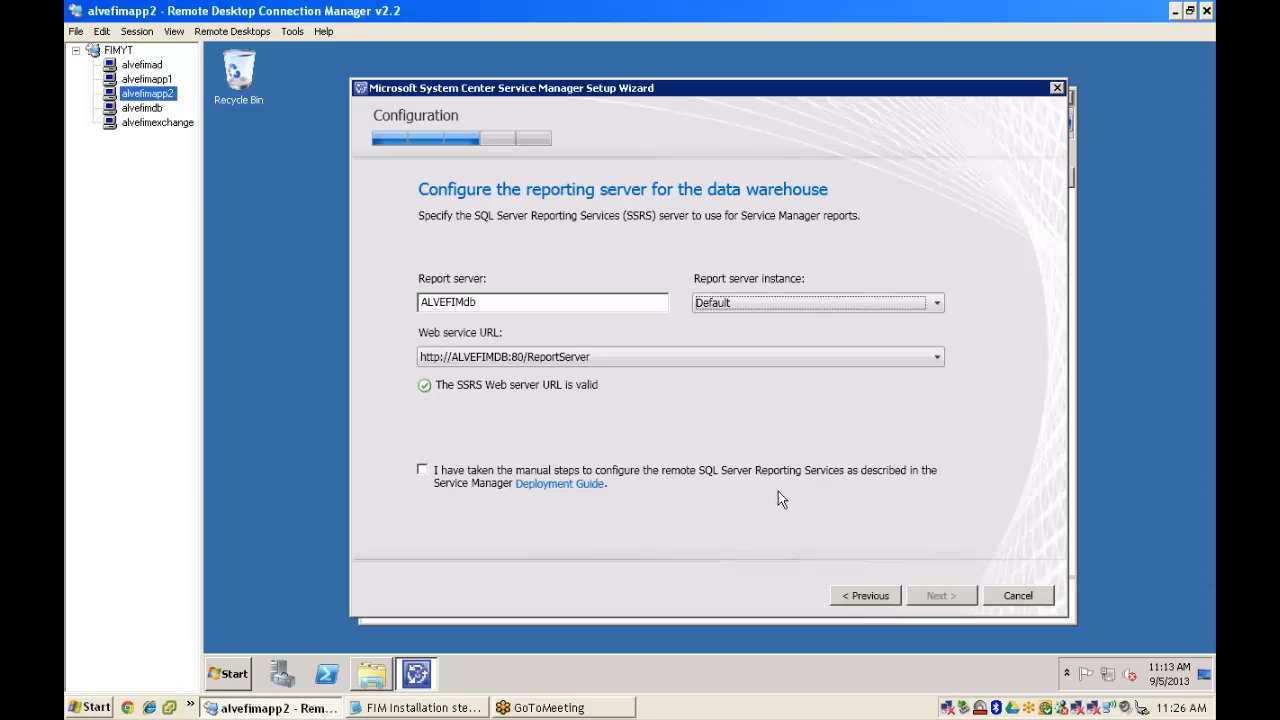
pyautogui.click(422, 470)
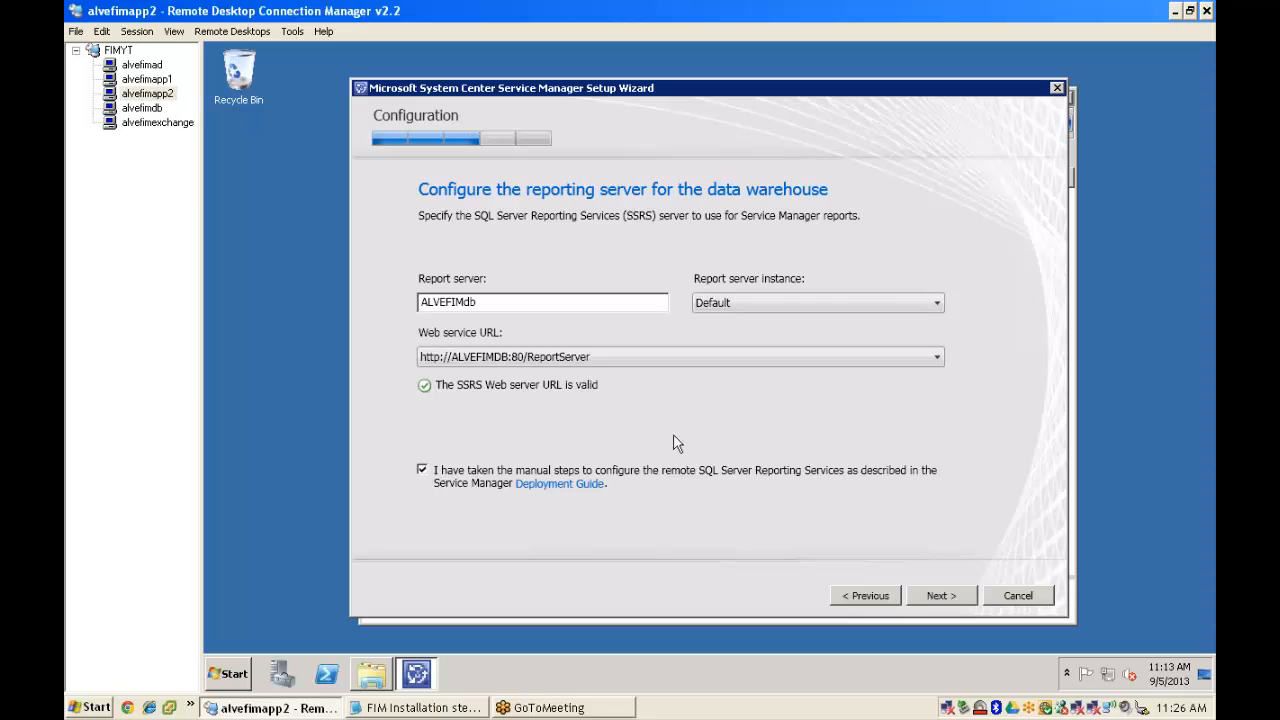
pyautogui.click(942, 596)
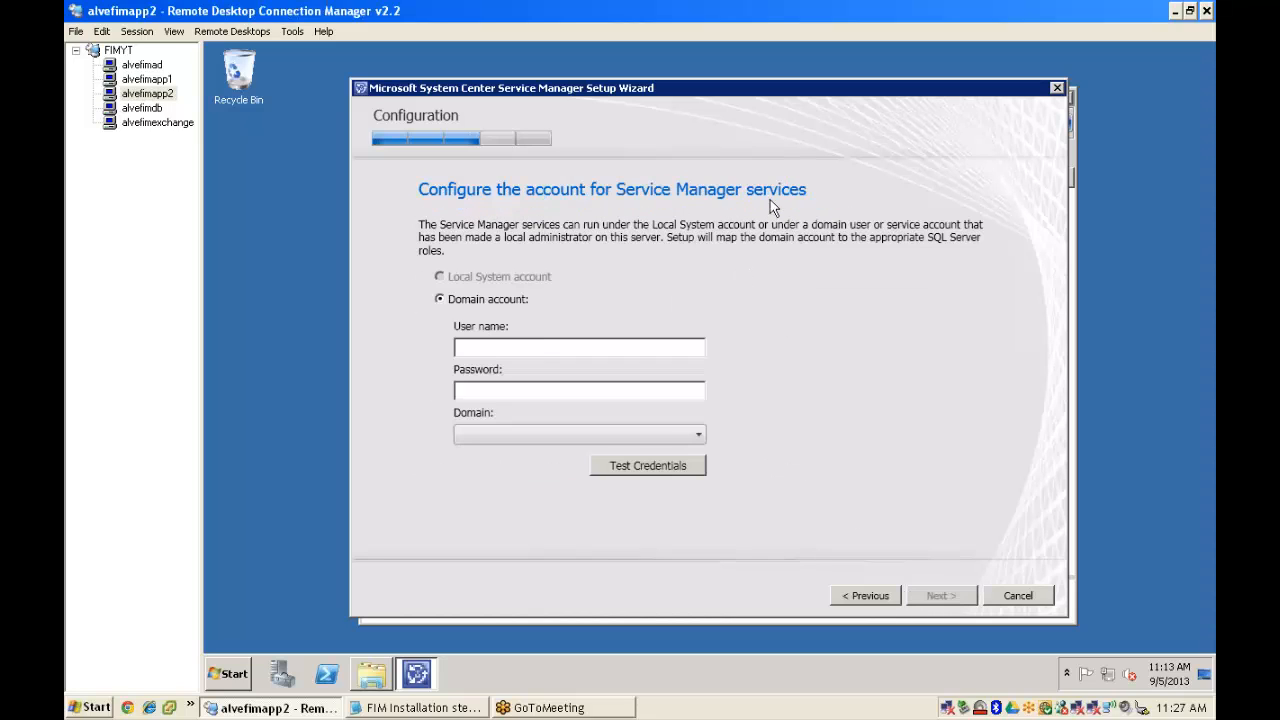
# - Enter administrator as the services account user name, type its password, and select domain ALVERAFIM
pyautogui.click(485, 346)
pyautogui.write('administrator')
pyautogui.press('Tab')
pyautogui.write('********')
pyautogui.press('Tab')
pyautogui.press('Down')
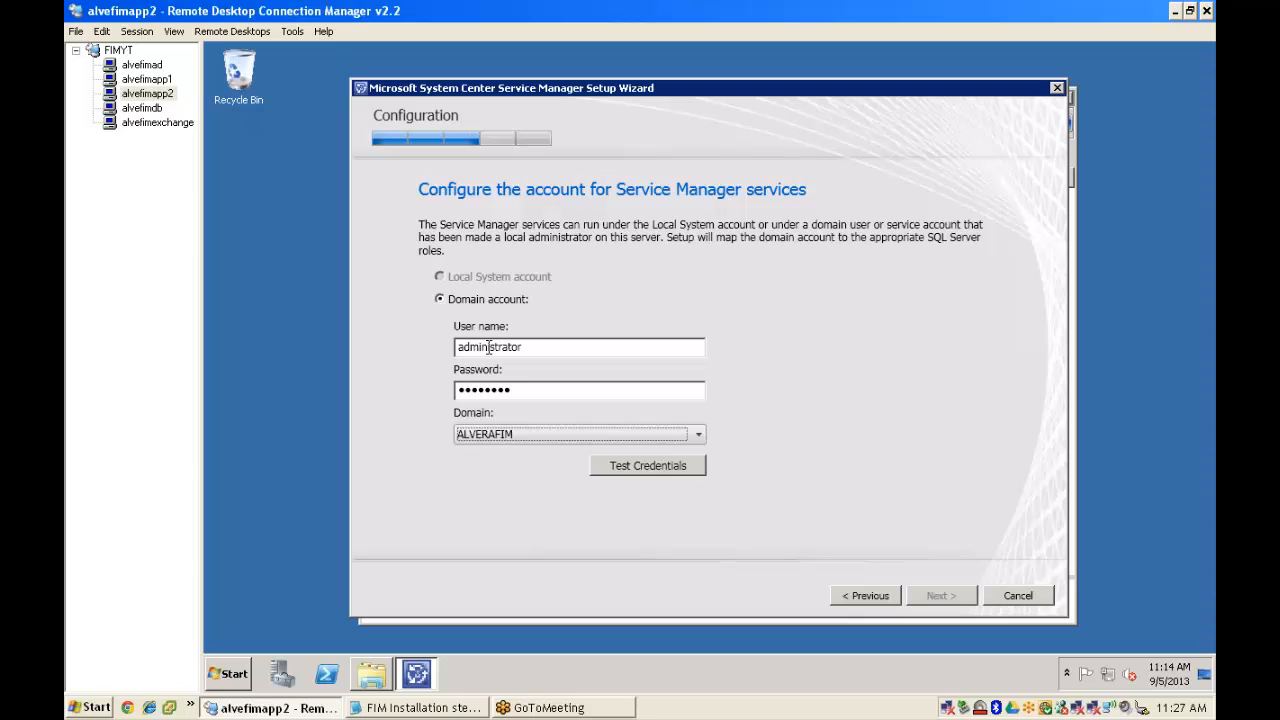
# - Verify the services account, then set administrator with its password as the reporting account and verify it
pyautogui.click(683, 465)
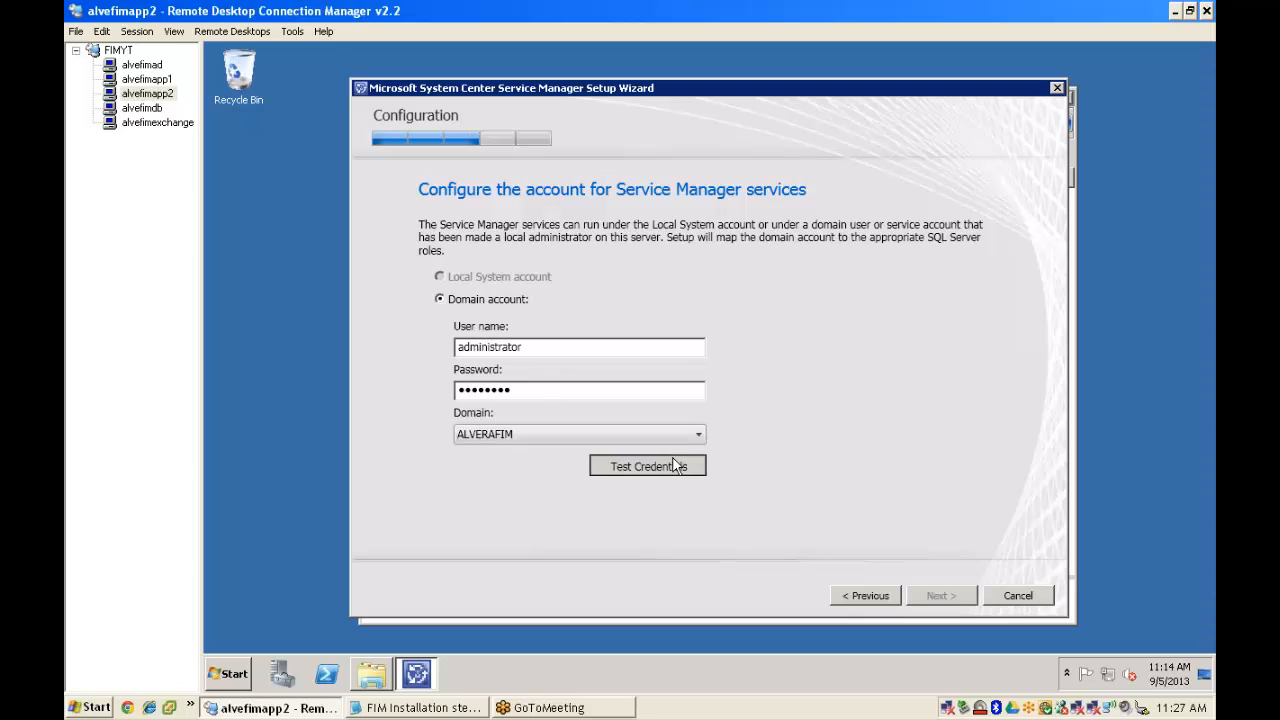
pyautogui.click(941, 596)
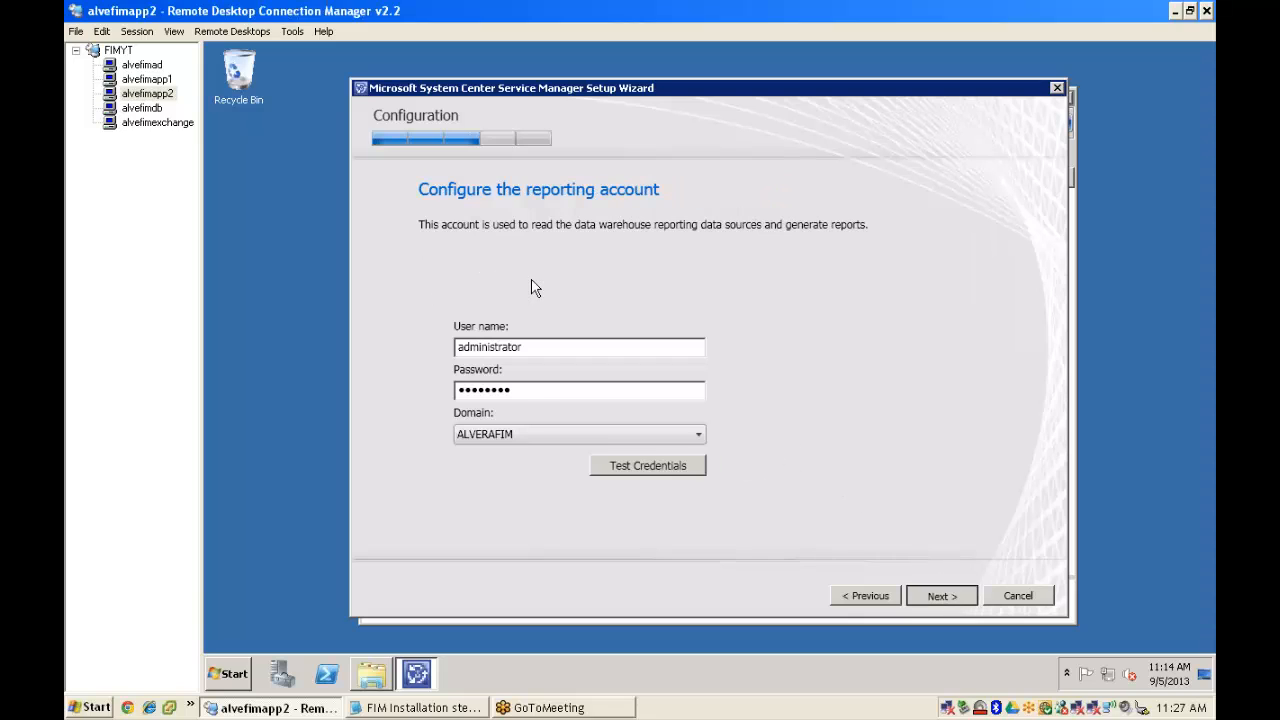
pyautogui.click(540, 341)
pyautogui.write('administrator')
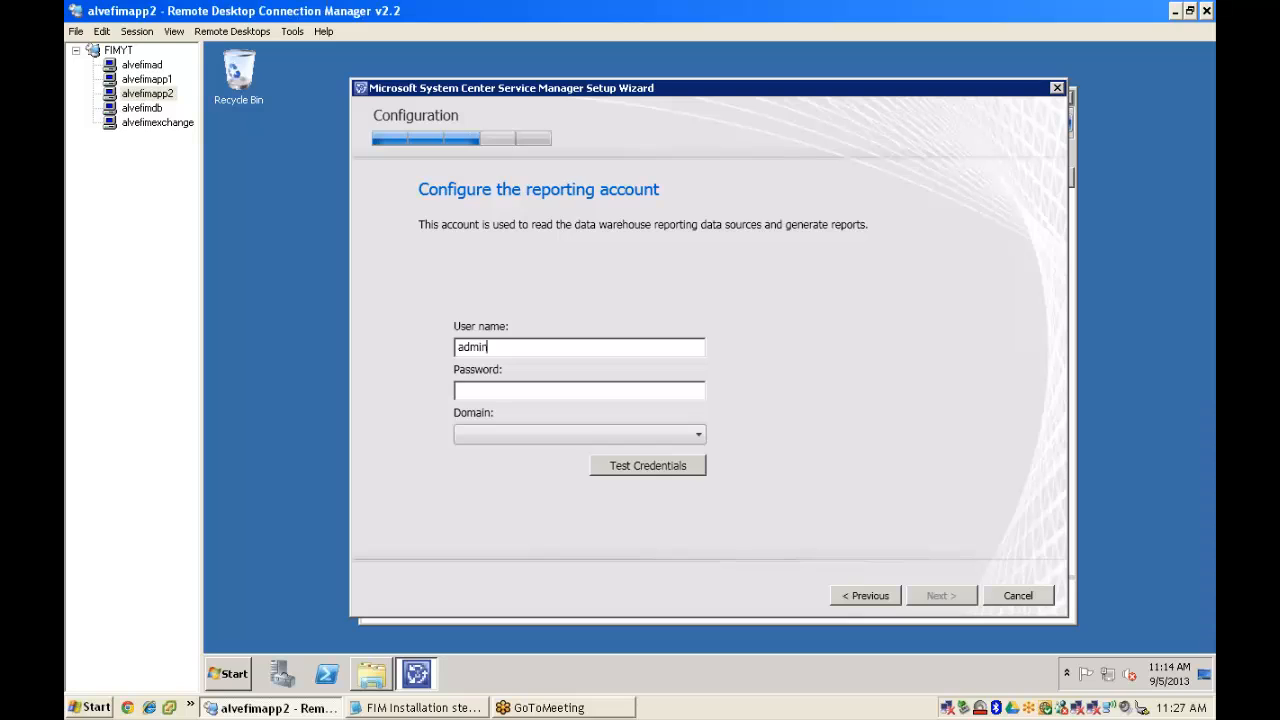
pyautogui.press('Tab')
pyautogui.write('P@ssw0rd')
pyautogui.press('Tab')
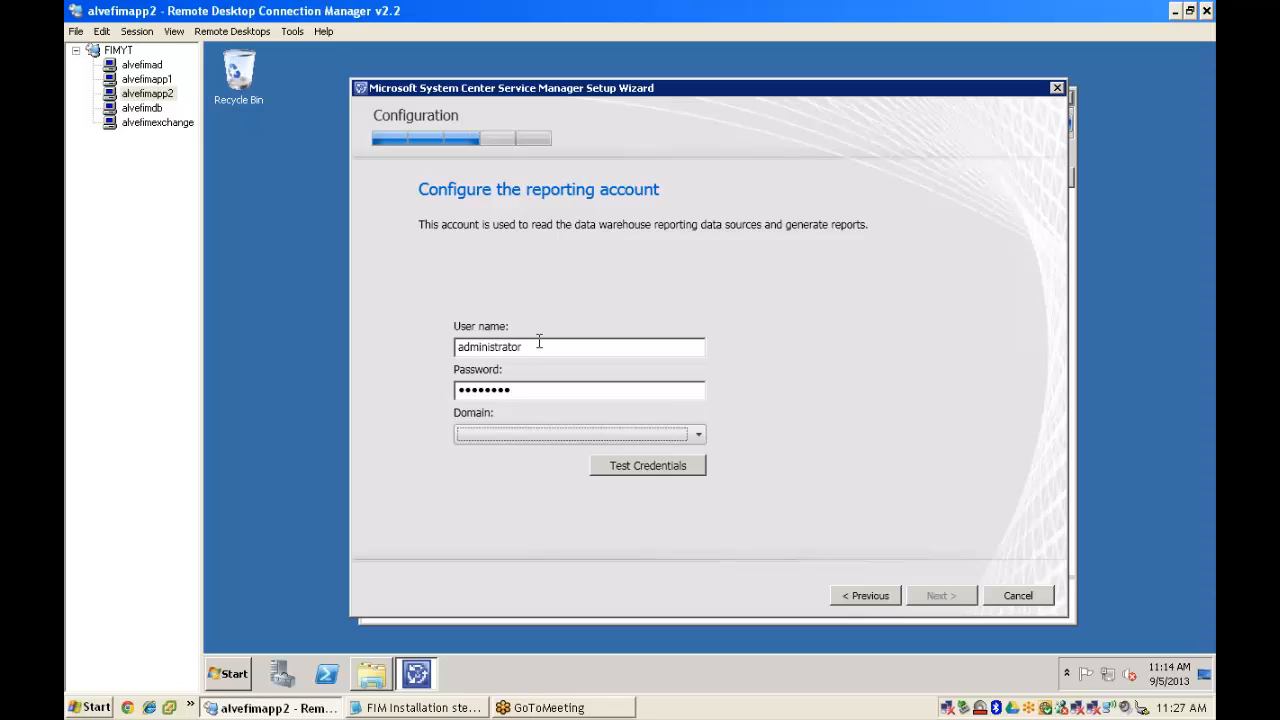
pyautogui.click(661, 470)
pyautogui.click(947, 595)
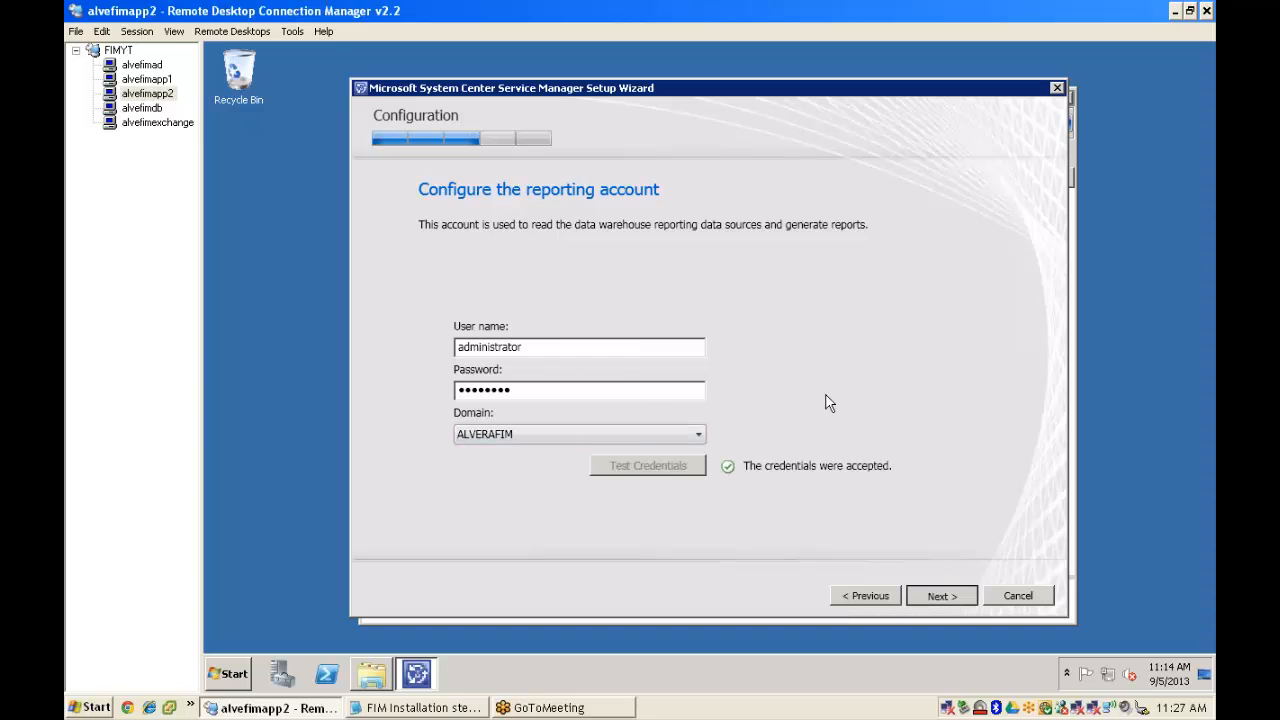
# - Decline the customer experience program and Microsoft Update, review the summary, and start the installation
pyautogui.click(545, 289)
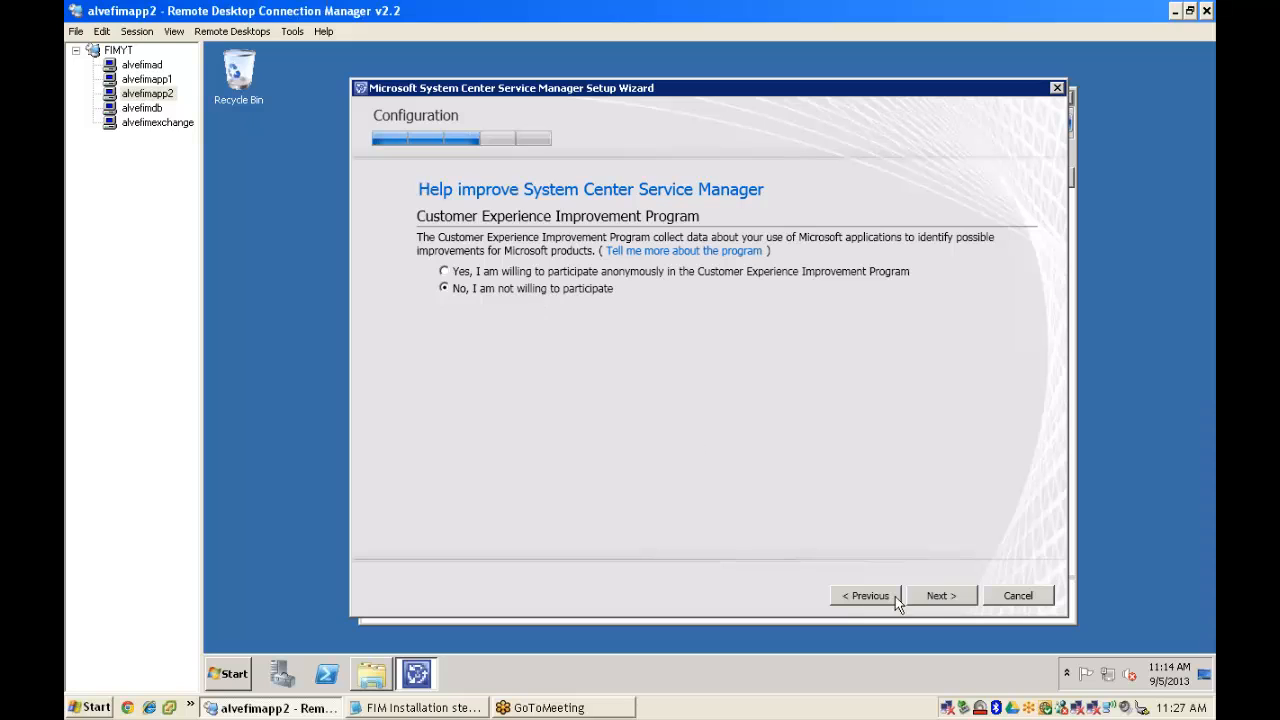
pyautogui.click(940, 596)
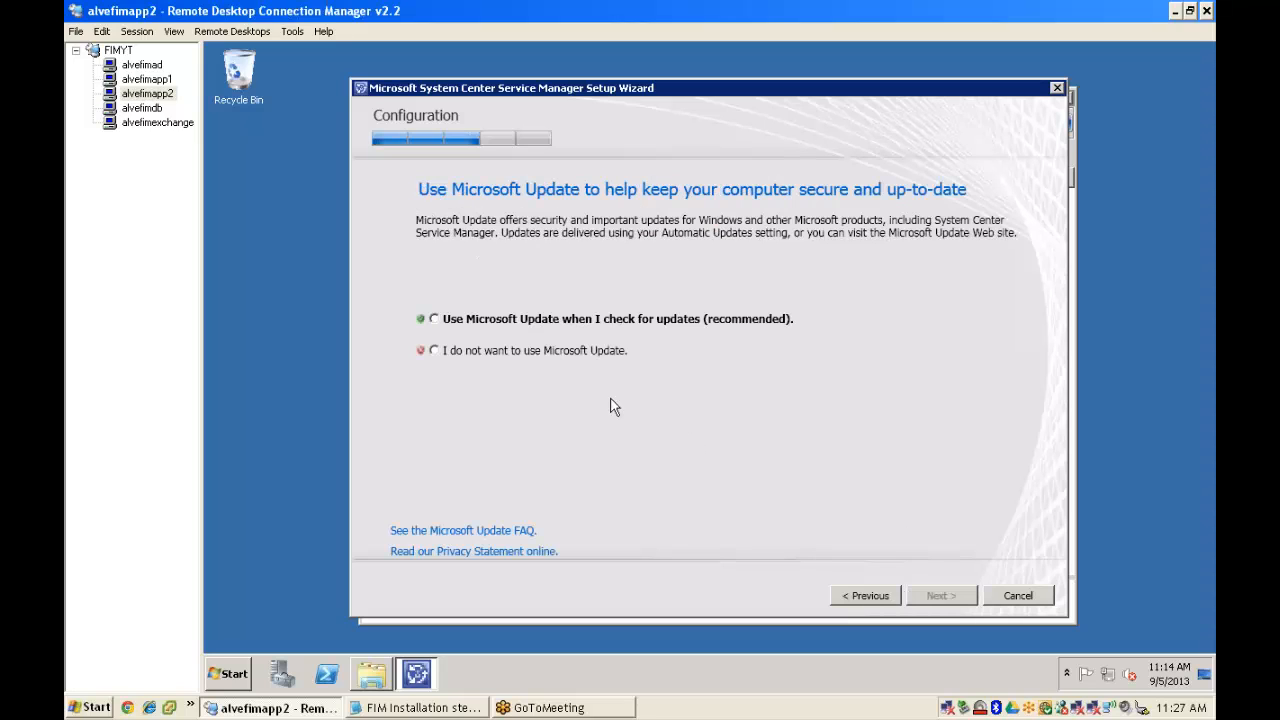
pyautogui.click(524, 351)
pyautogui.click(940, 595)
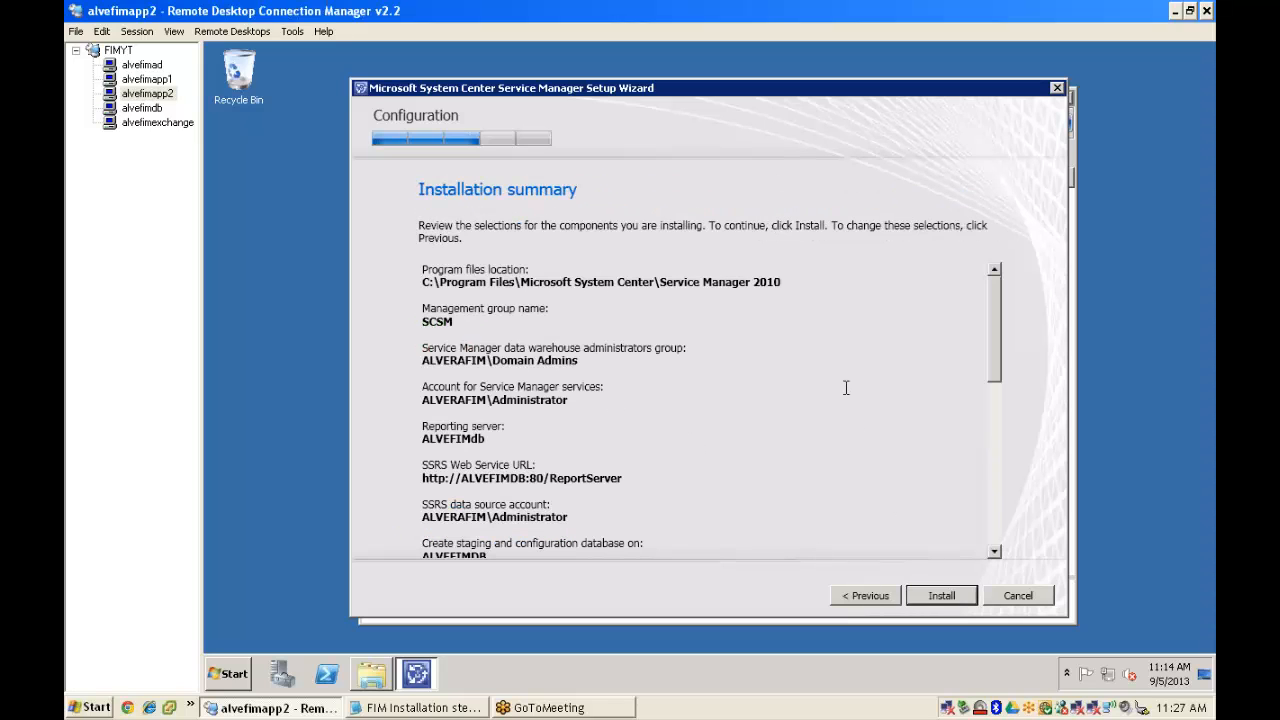
pyautogui.click(995, 398)
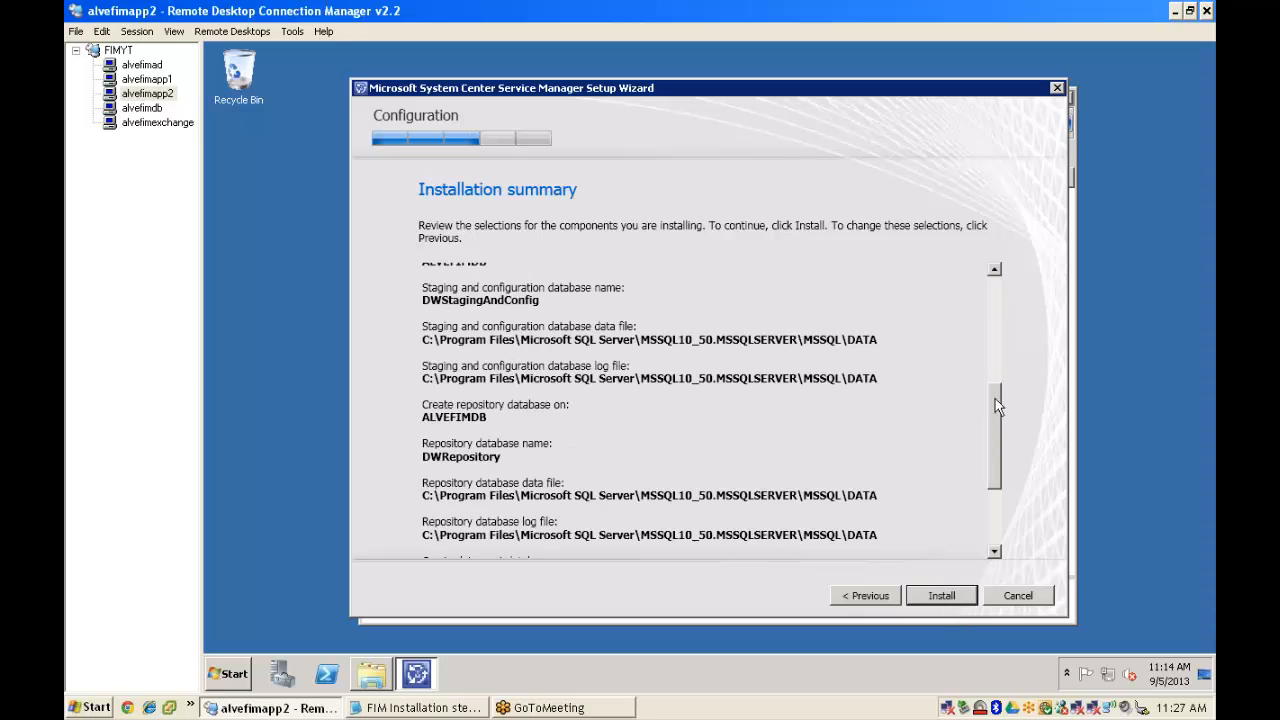
pyautogui.click(987, 520)
pyautogui.click(943, 597)
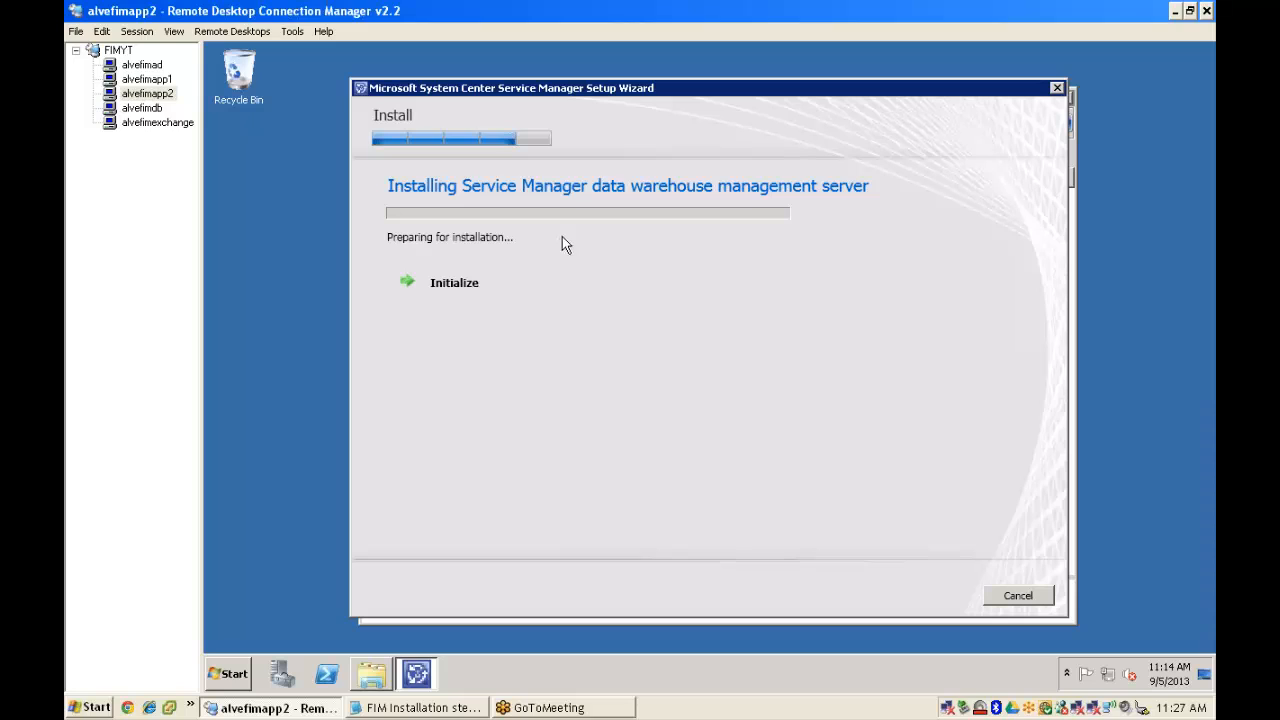
# - Check install progress on alvefimapp1 and alvefimapp2, then bring the FIM installation notes in Notepad forward
pyautogui.click(138, 81)
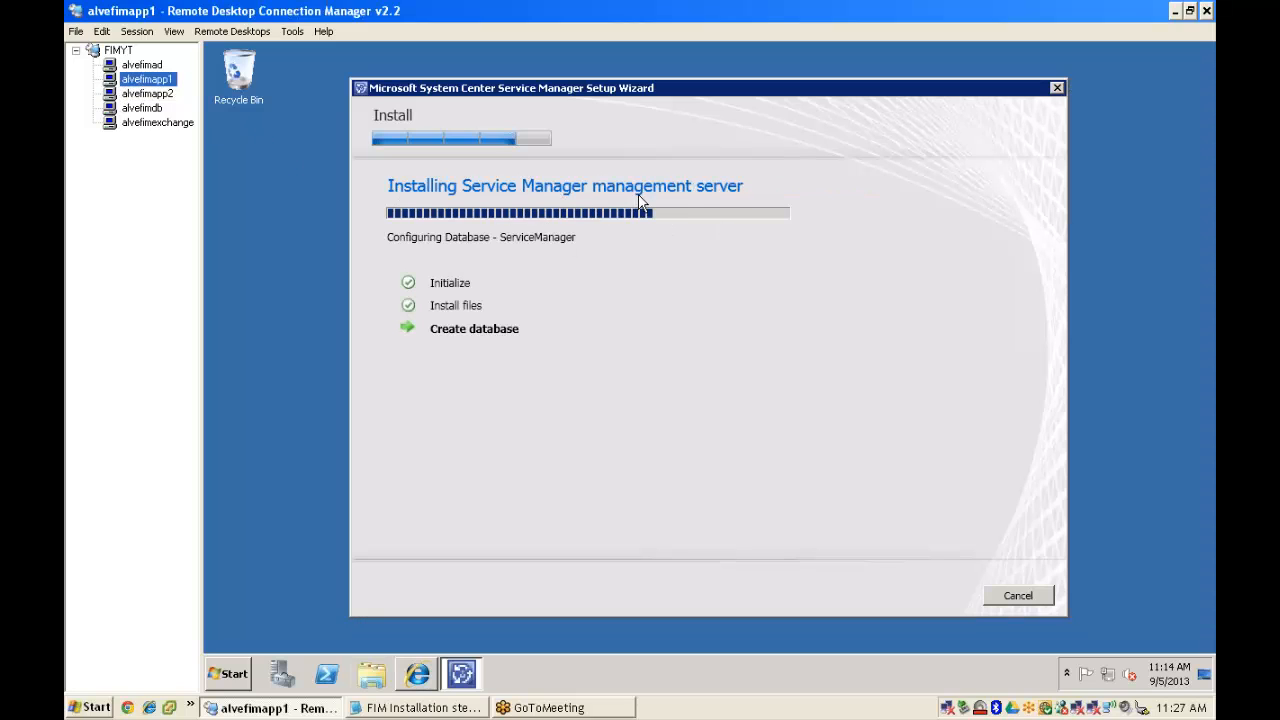
pyautogui.click(130, 94)
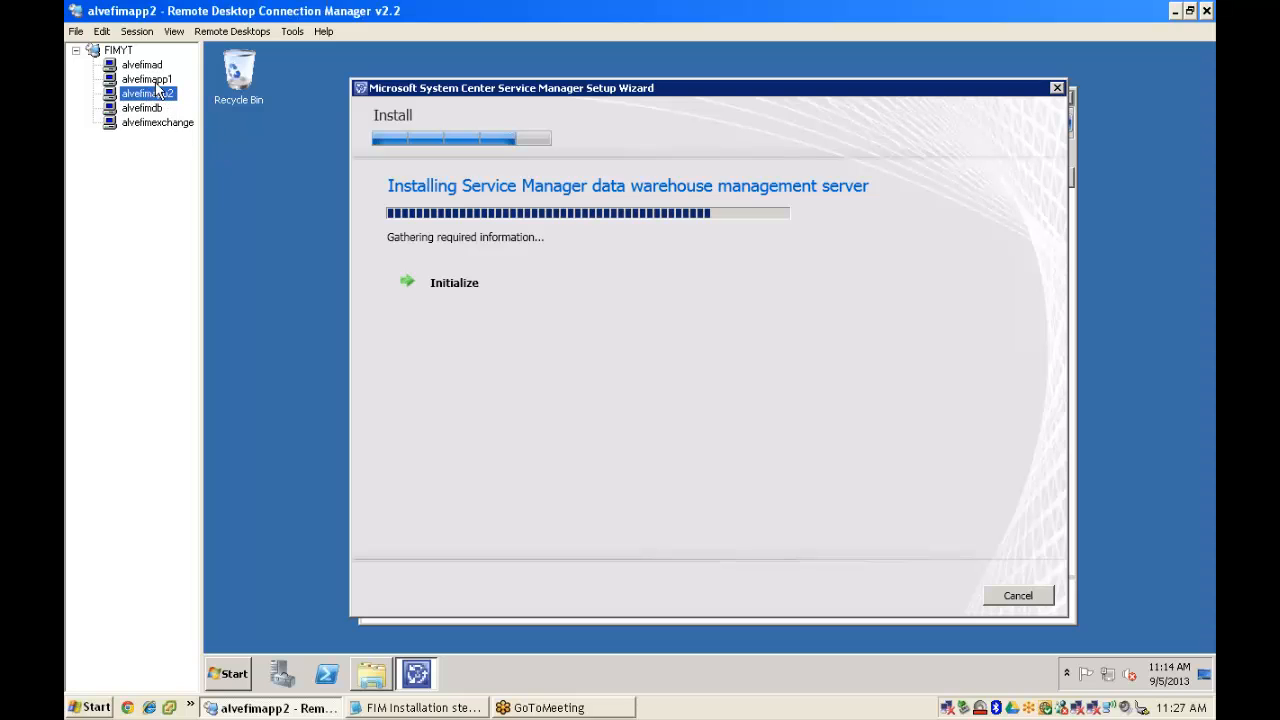
pyautogui.click(148, 79)
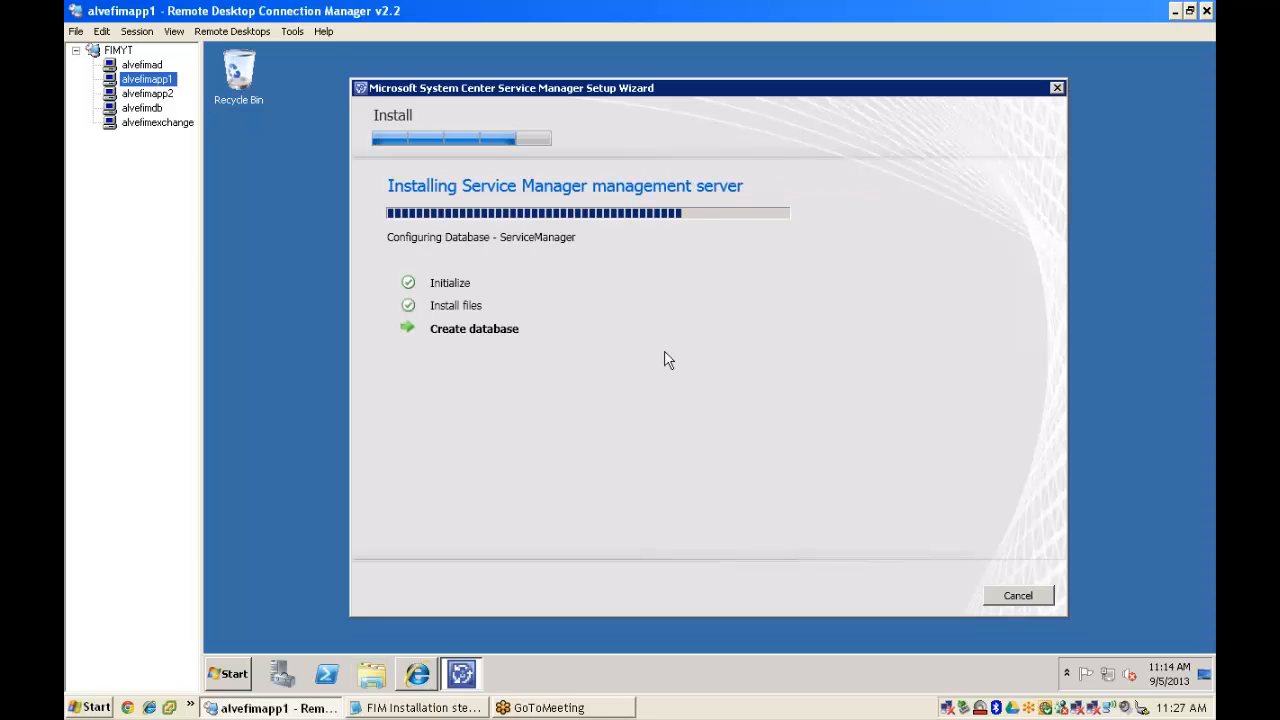
pyautogui.click(1200, 41)
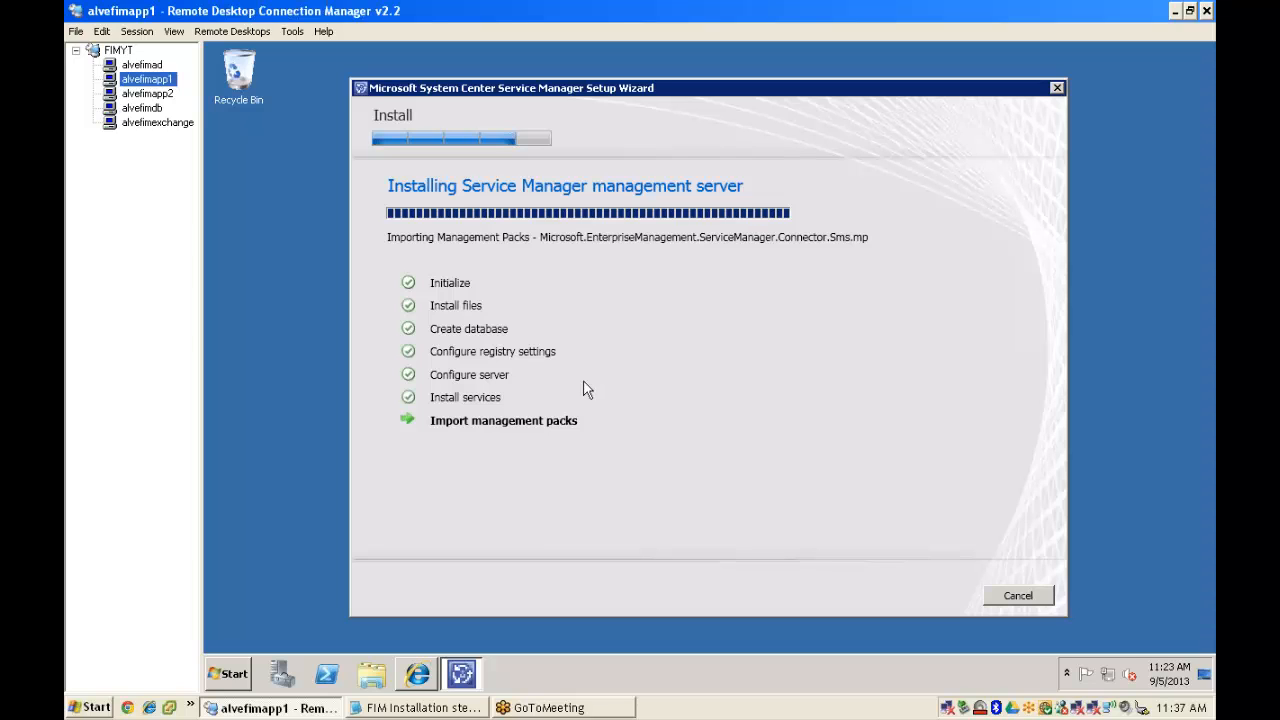
pyautogui.click(424, 704)
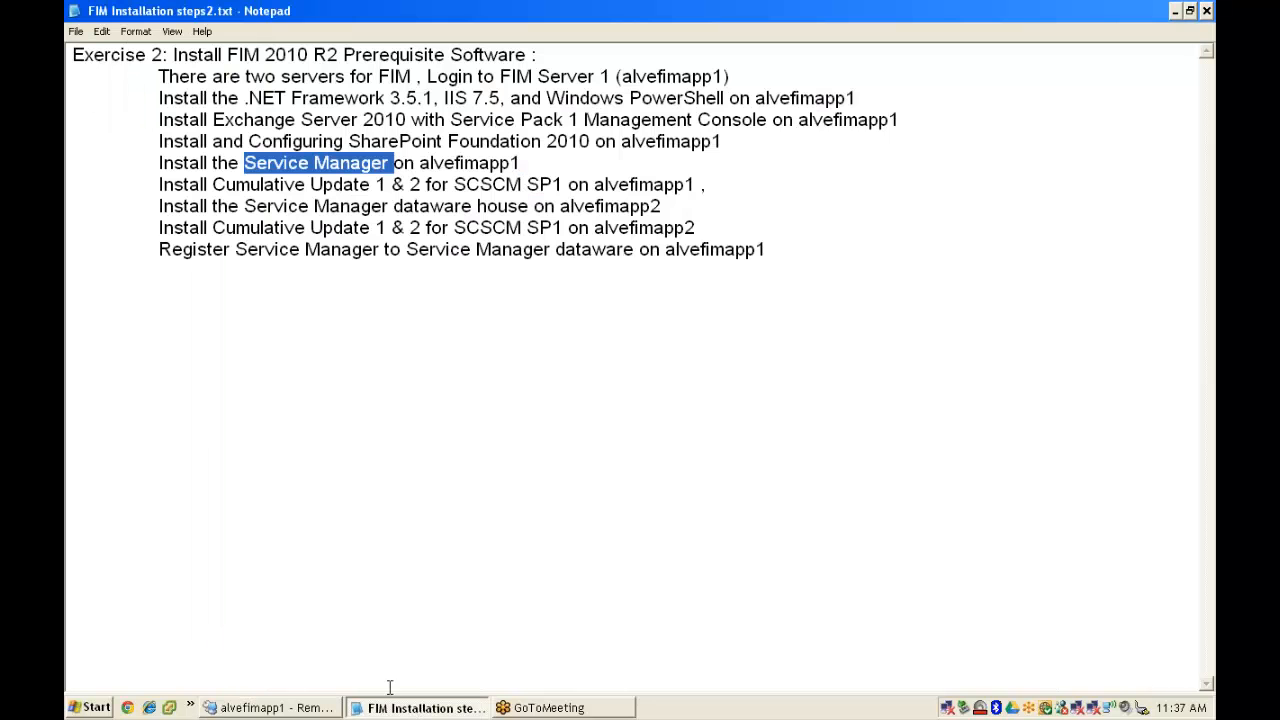
# - Return to RDCMan and view alvefimapp2's data warehouse install progress
pyautogui.click(310, 708)
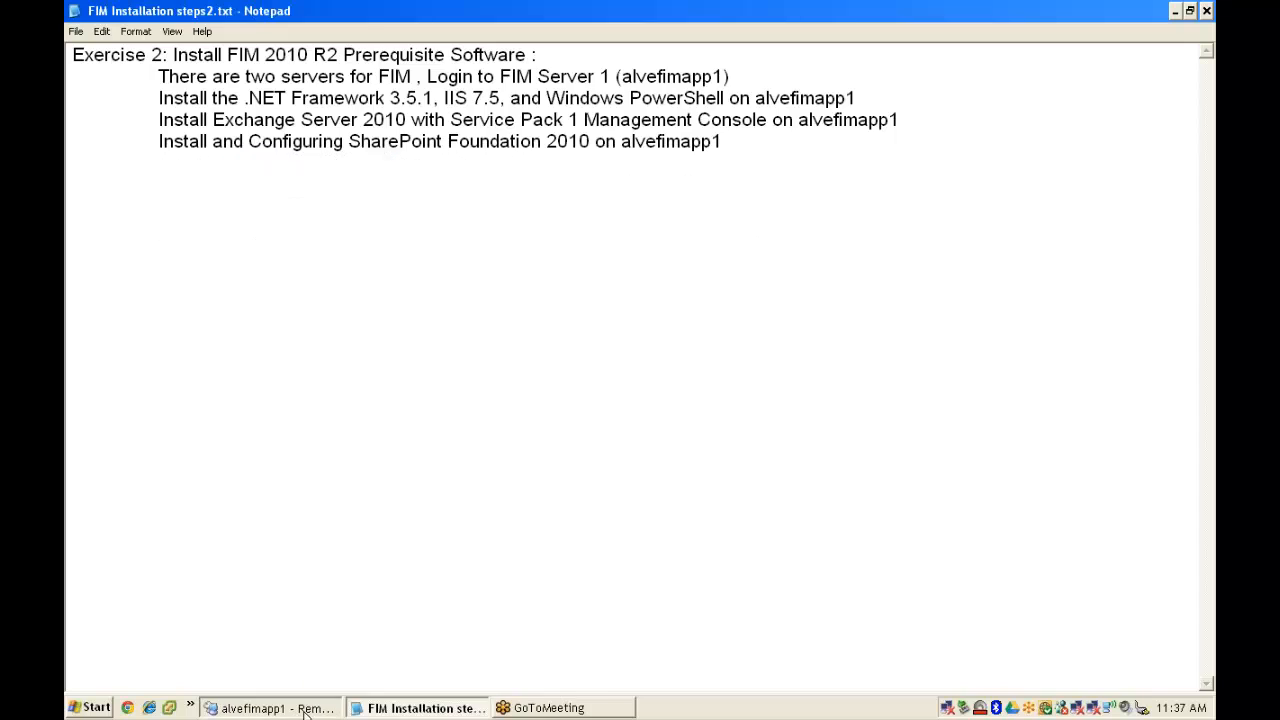
pyautogui.click(147, 93)
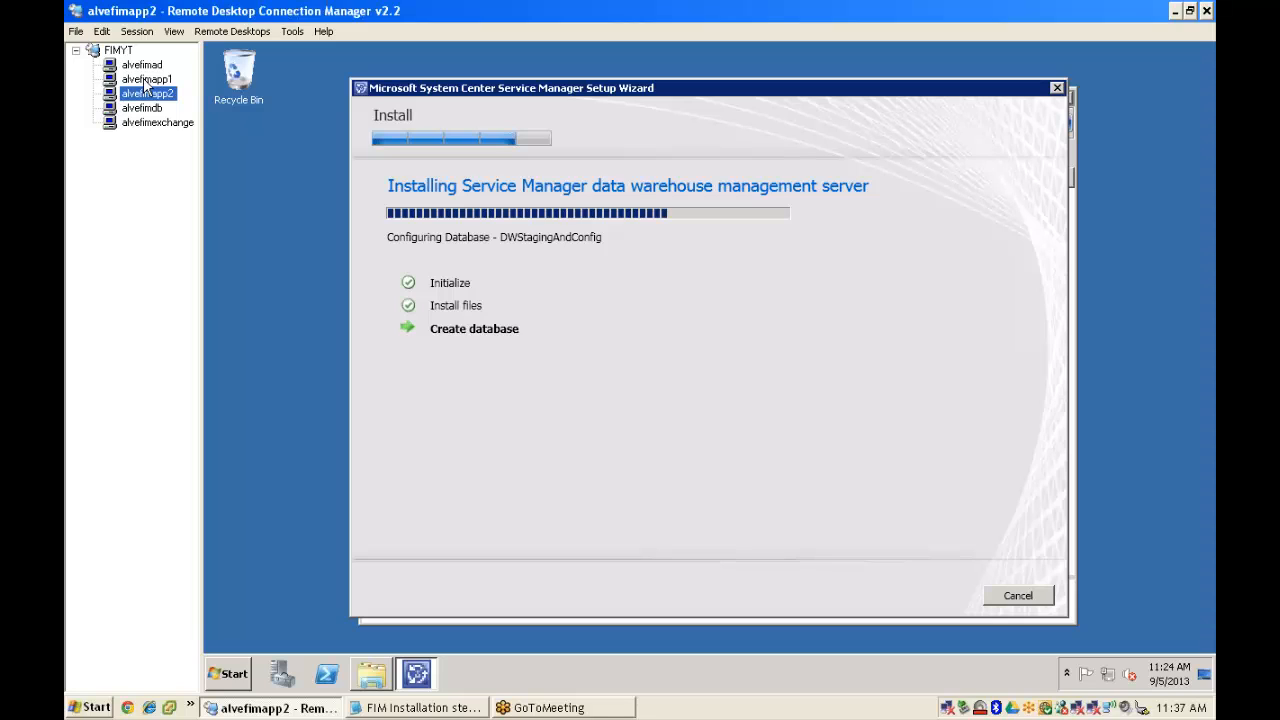
# - Check alvefimapp1, then return to alvefimapp2 once its data warehouse setup completes
pyautogui.click(145, 82)
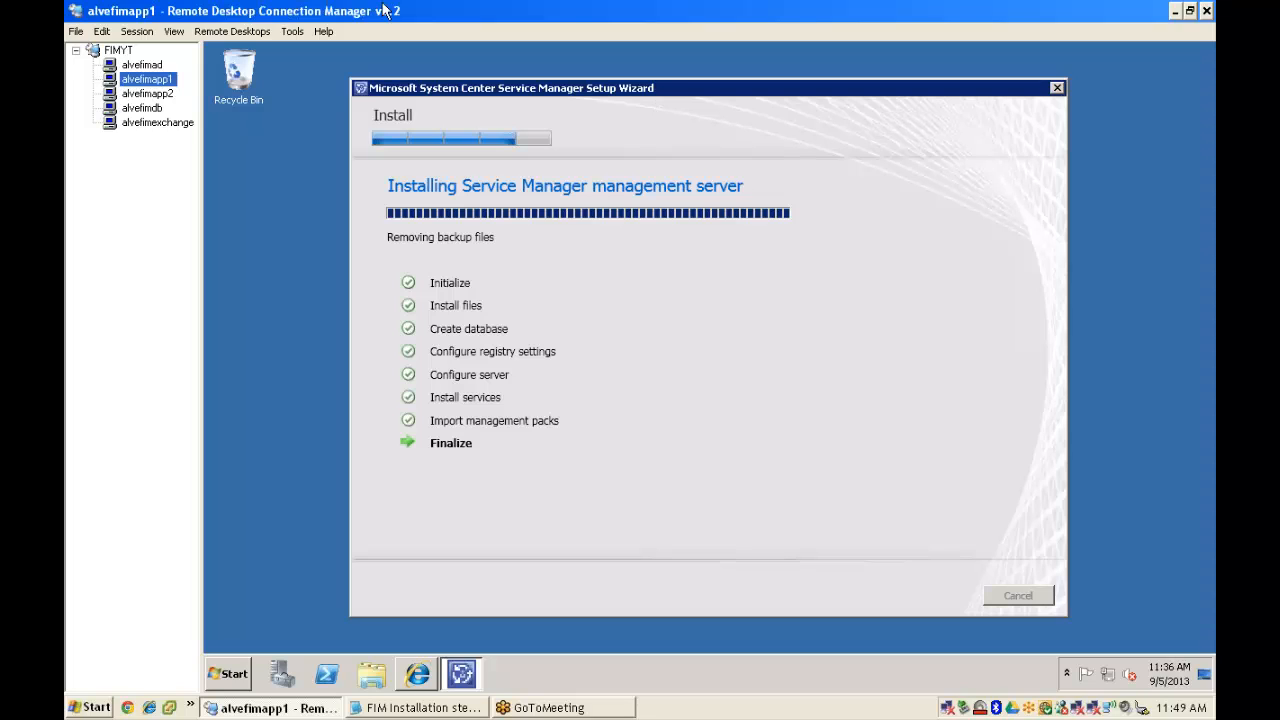
pyautogui.click(150, 93)
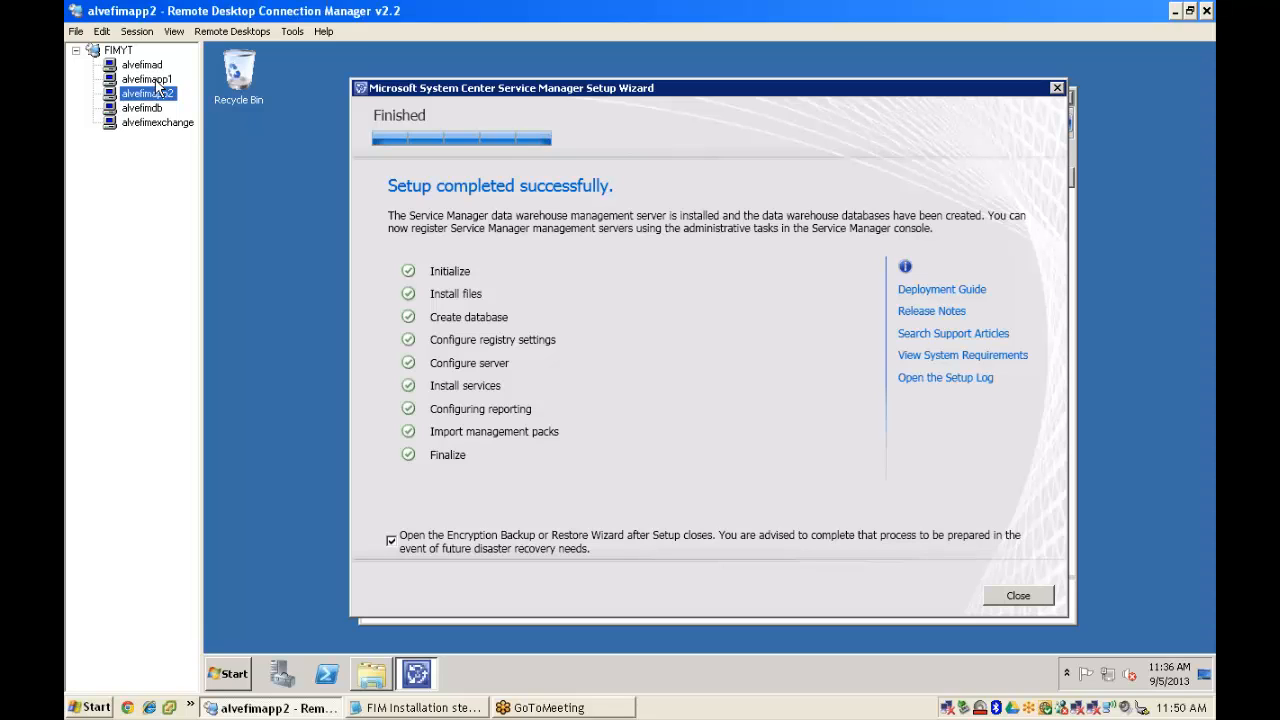
# - Check alvefimapp1, then close alvefimapp2's finished Service Manager setup wizard
pyautogui.click(156, 82)
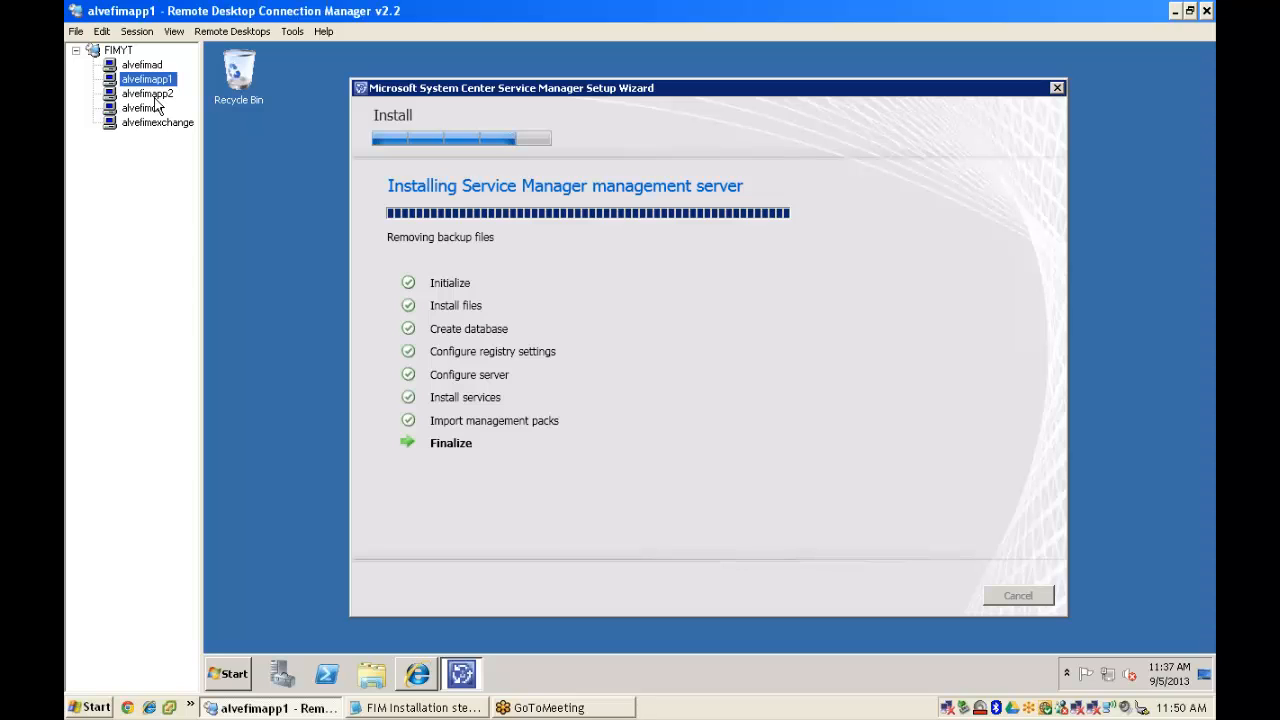
pyautogui.click(148, 93)
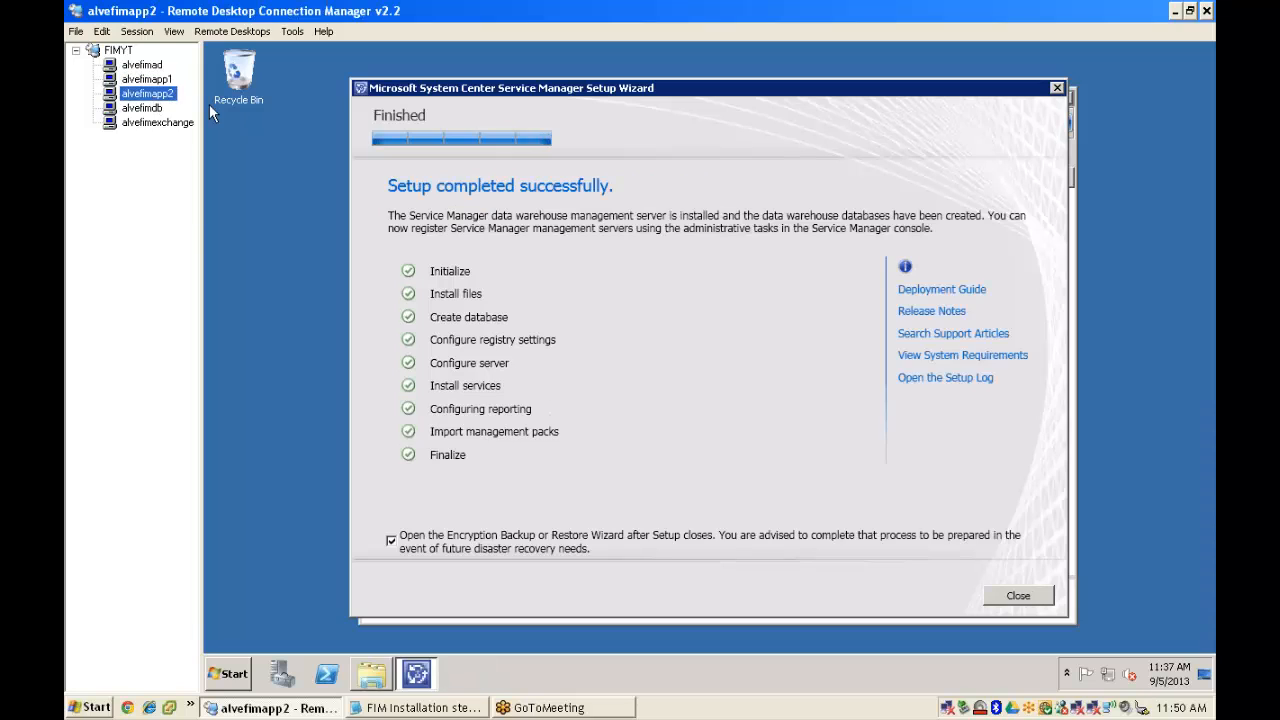
pyautogui.click(988, 225)
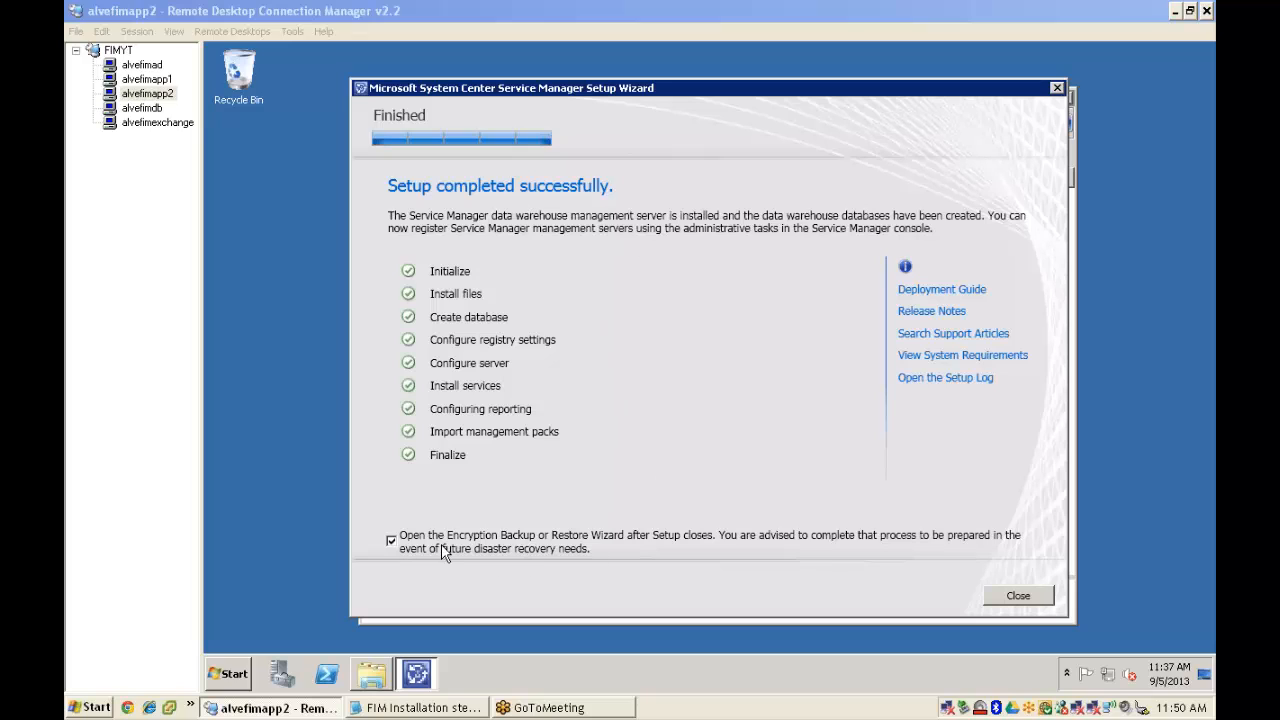
pyautogui.click(1023, 603)
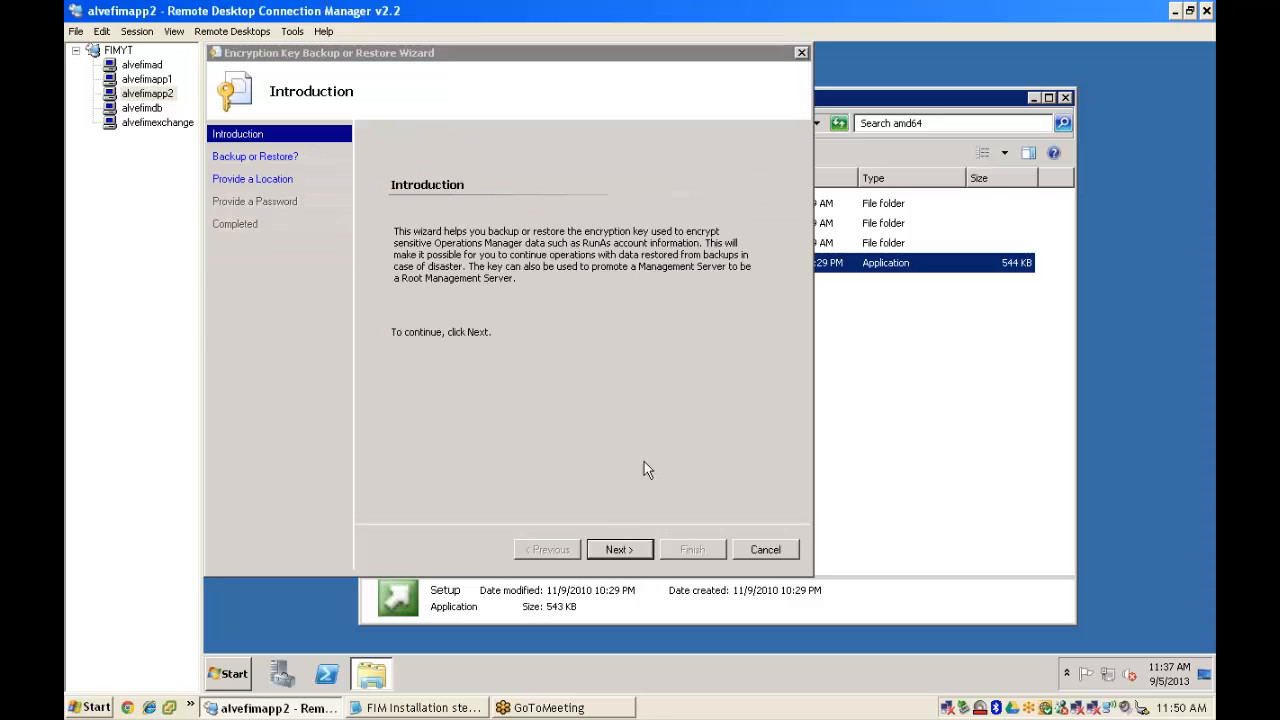
# - Back up the encryption key to path SCDW with a confirmed password, then close the wizard
pyautogui.click(618, 548)
pyautogui.click(619, 549)
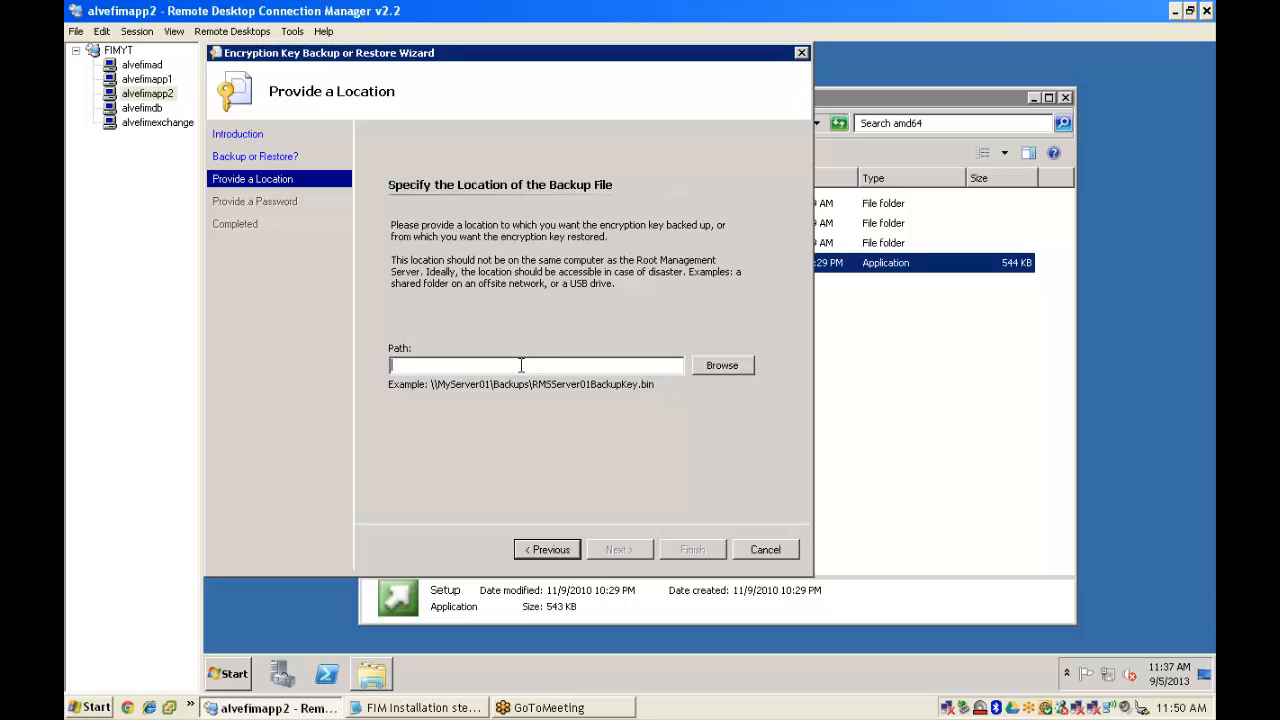
pyautogui.write('SCDW')
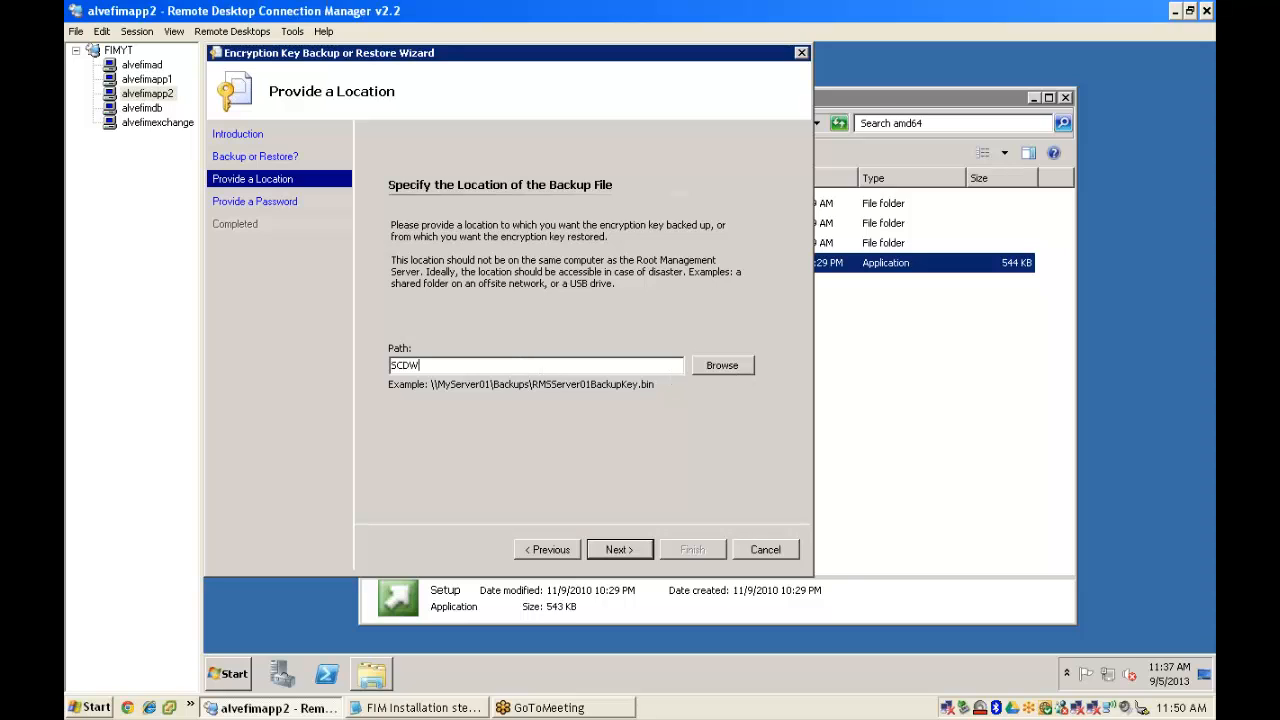
pyautogui.click(619, 549)
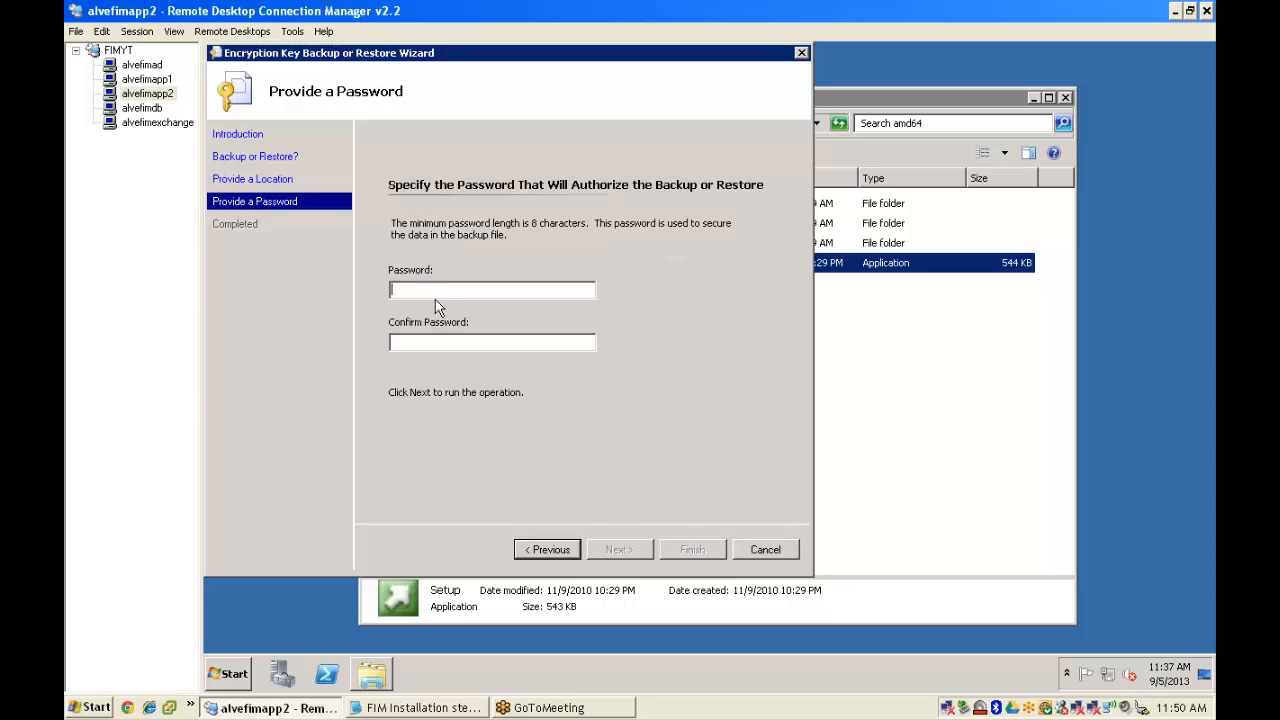
pyautogui.write('********')
pyautogui.press('Tab')
pyautogui.write('********')
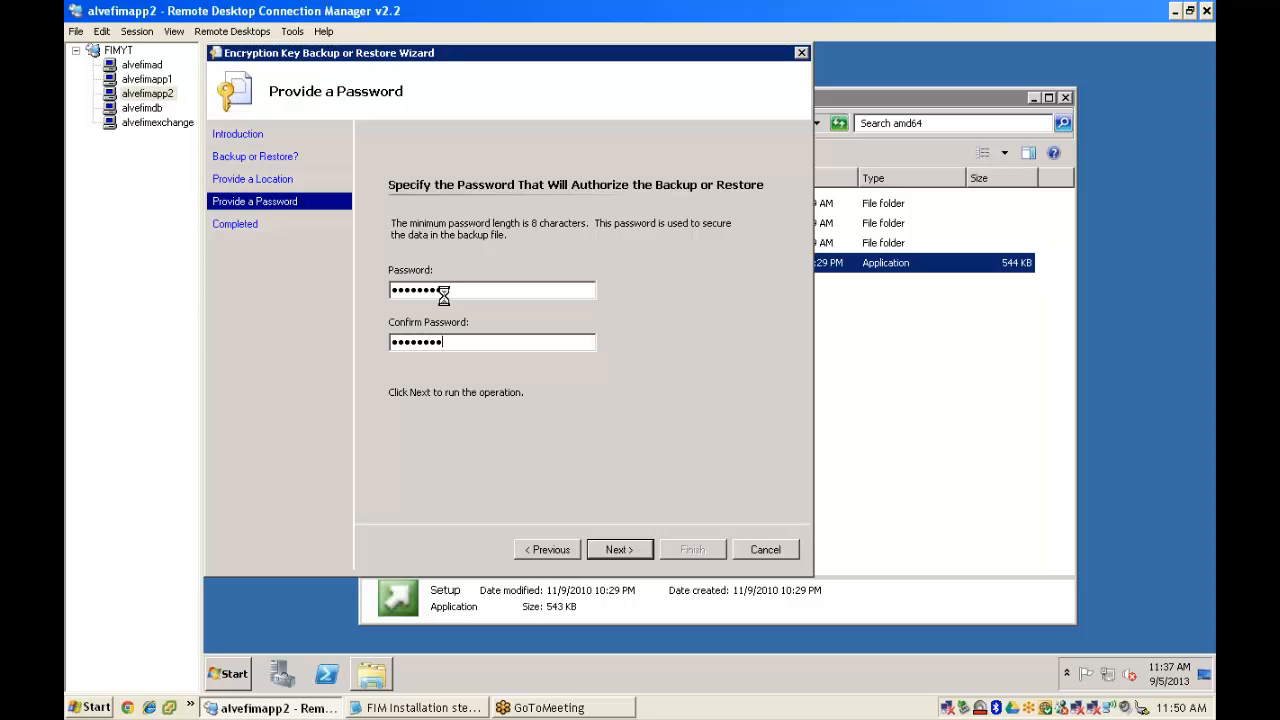
pyautogui.press('Return')
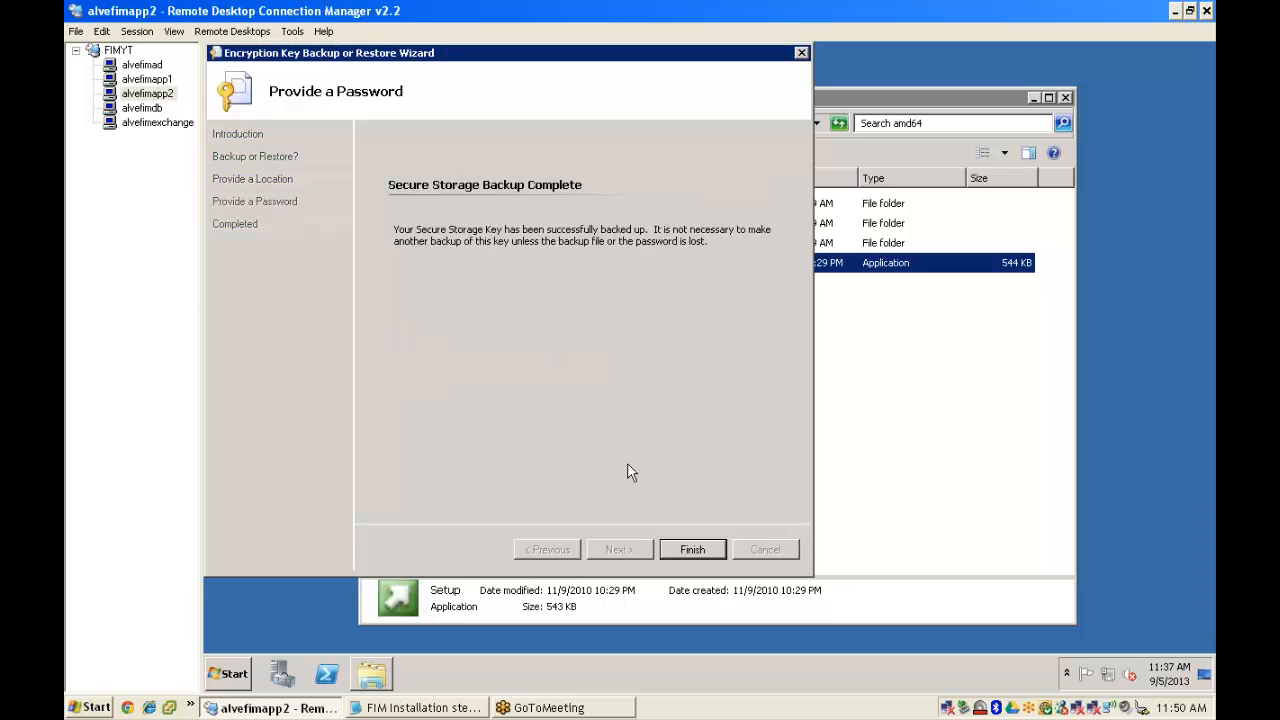
pyautogui.click(694, 551)
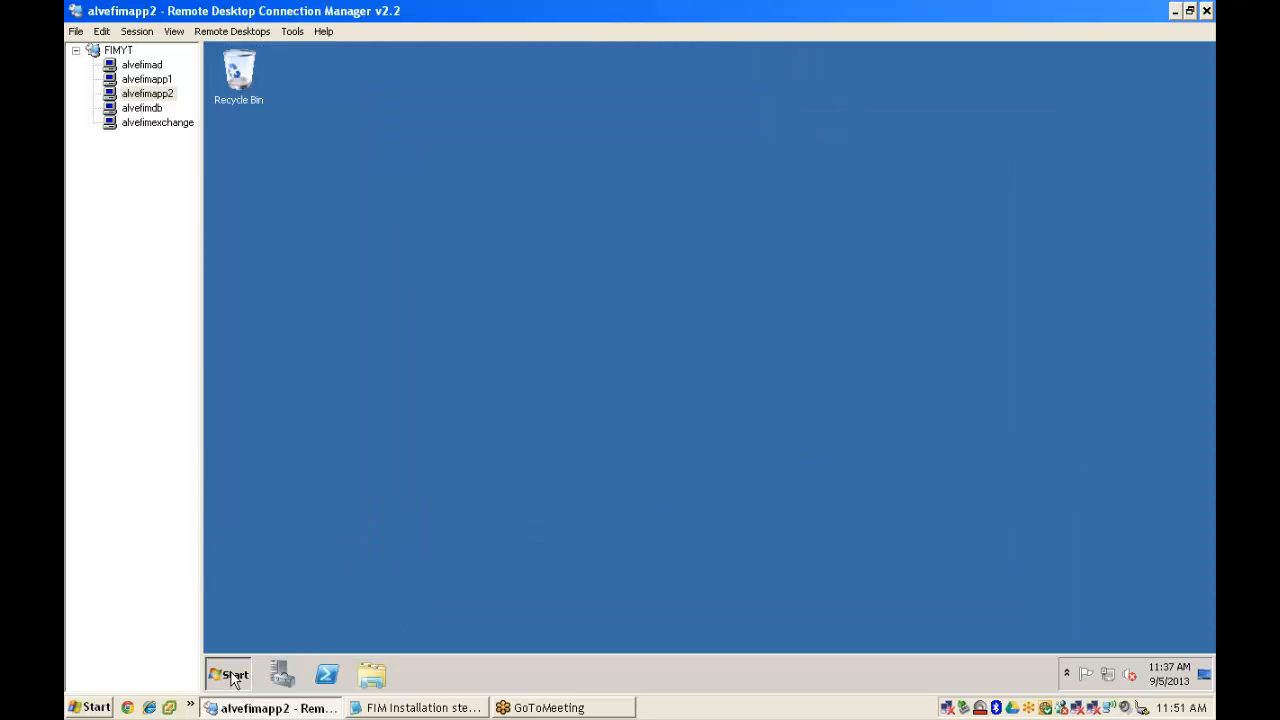
# - Restart alvefimapp2 with reason Operating System: Reconfiguration (Planned)
pyautogui.click(232, 675)
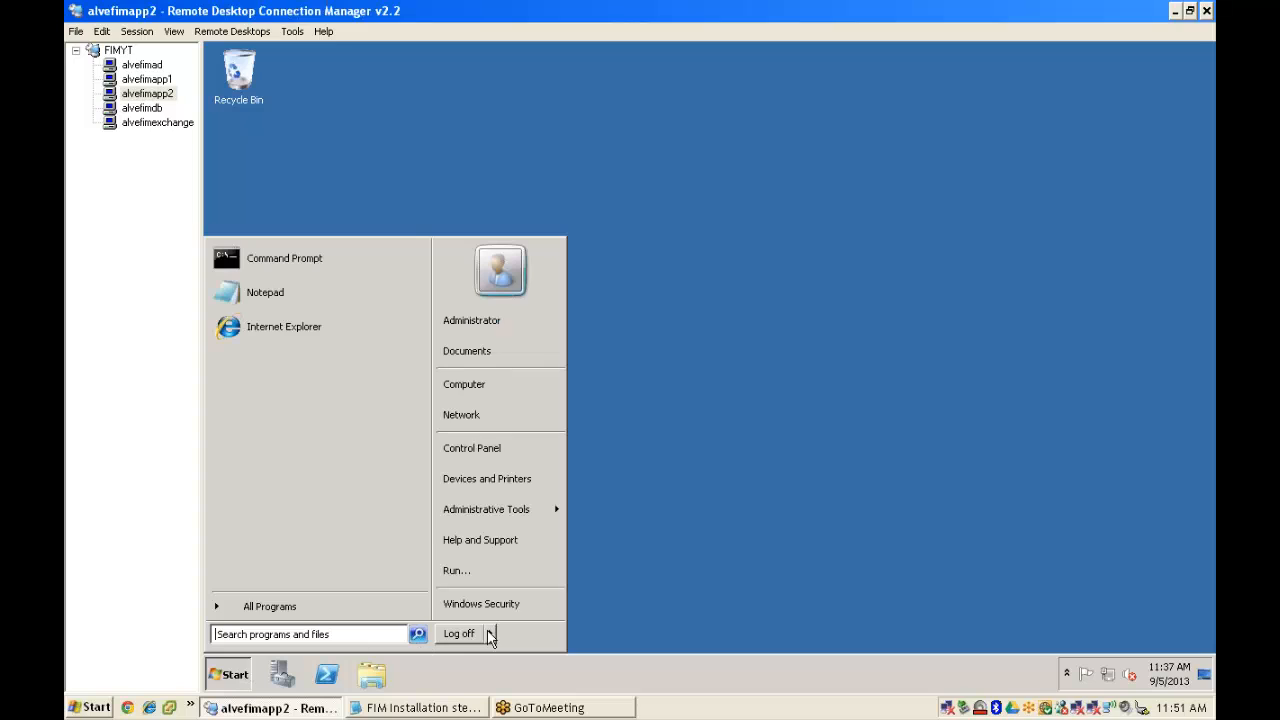
pyautogui.moveTo(490, 633)
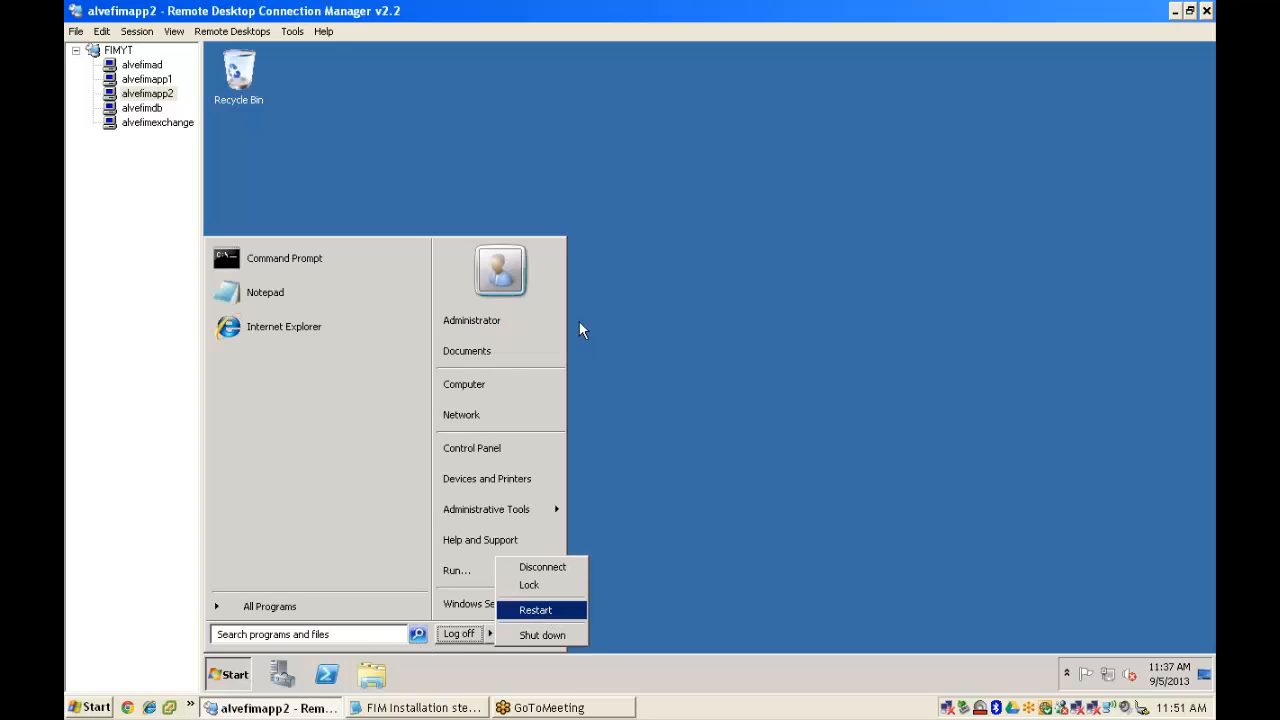
pyautogui.click(623, 272)
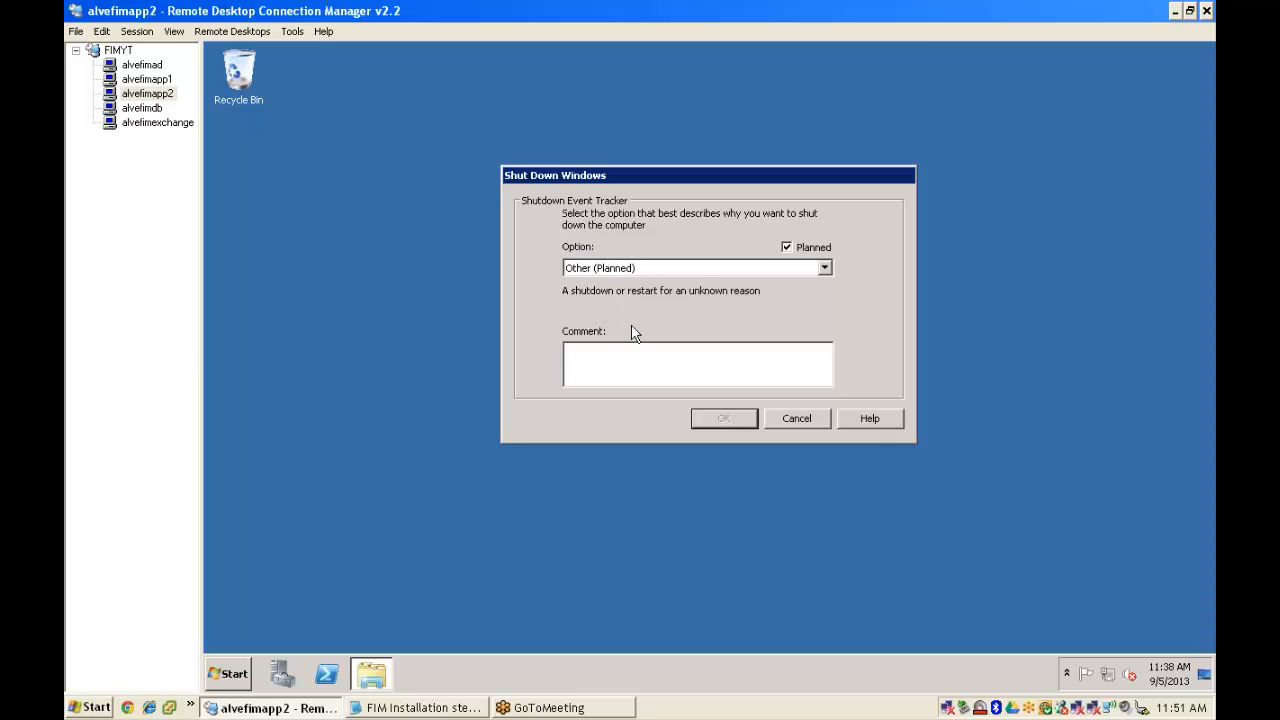
pyautogui.click(631, 329)
pyautogui.click(724, 420)
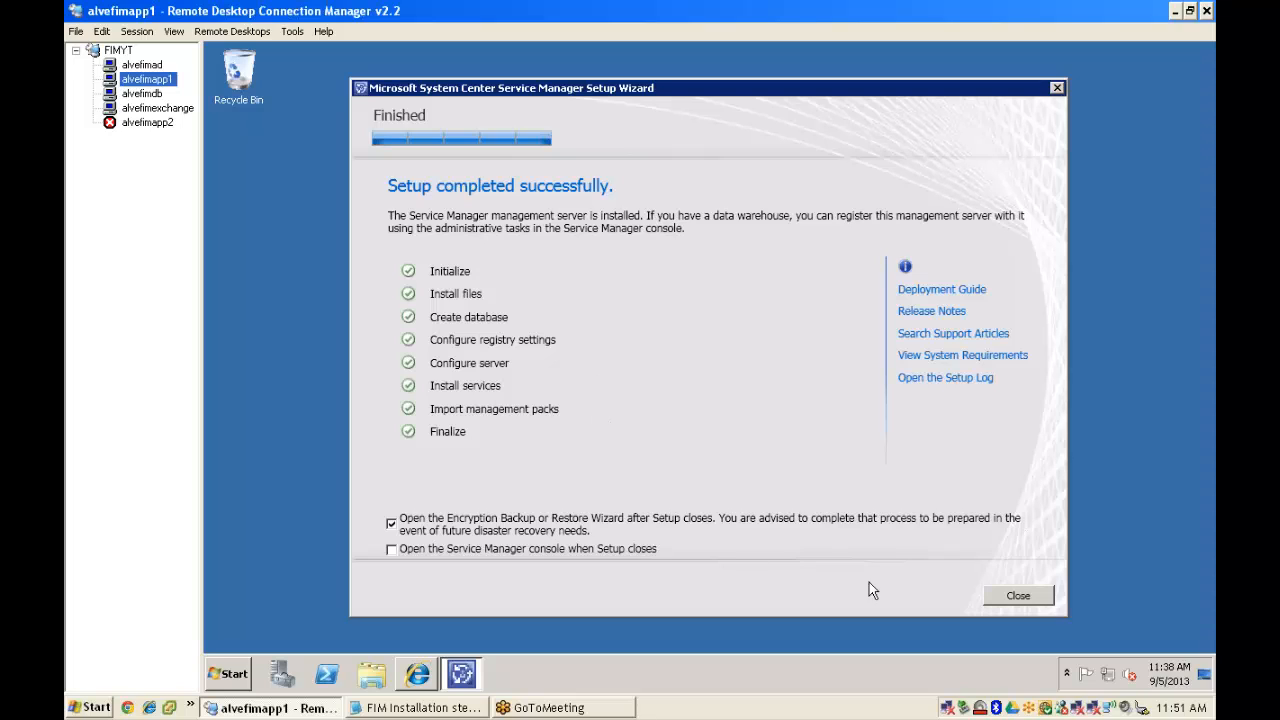
# - Close alvefimapp1's finished Service Manager setup to launch the encryption key backup wizard
pyautogui.click(1018, 596)
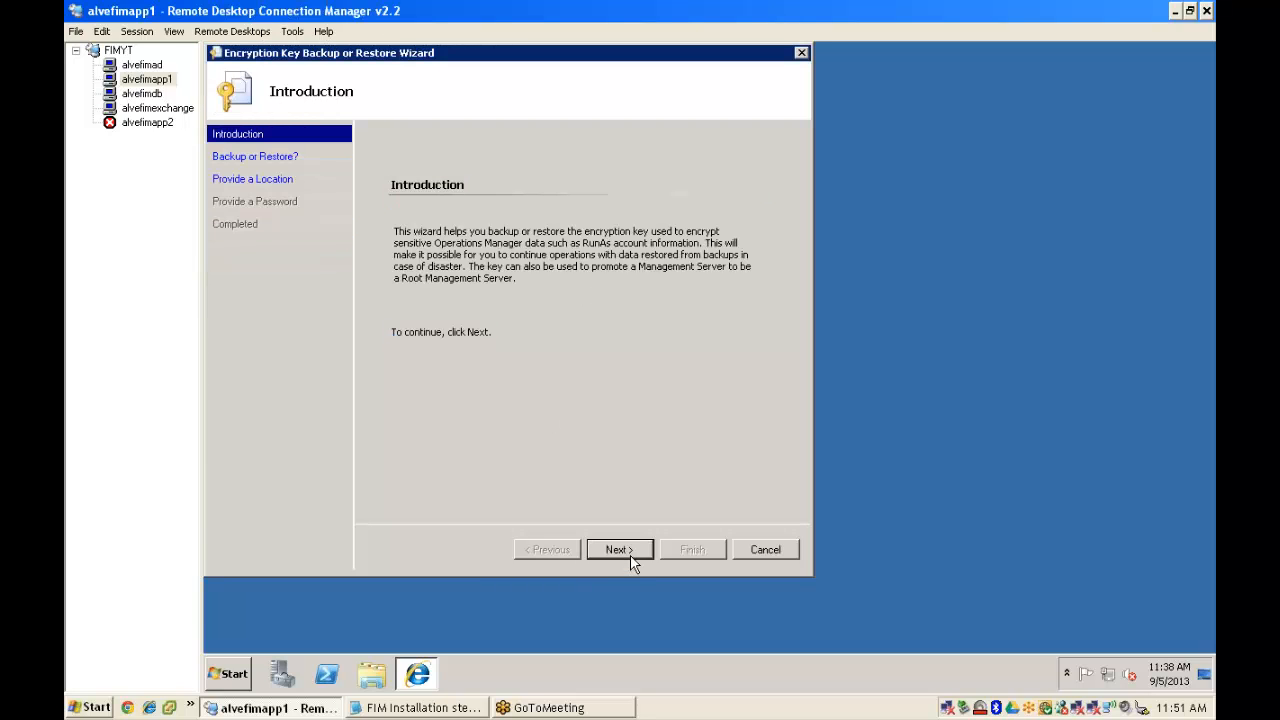
# - Back up alvefimapp1's encryption key to the file SCMS, protected by a confirmed password
pyautogui.click(631, 552)
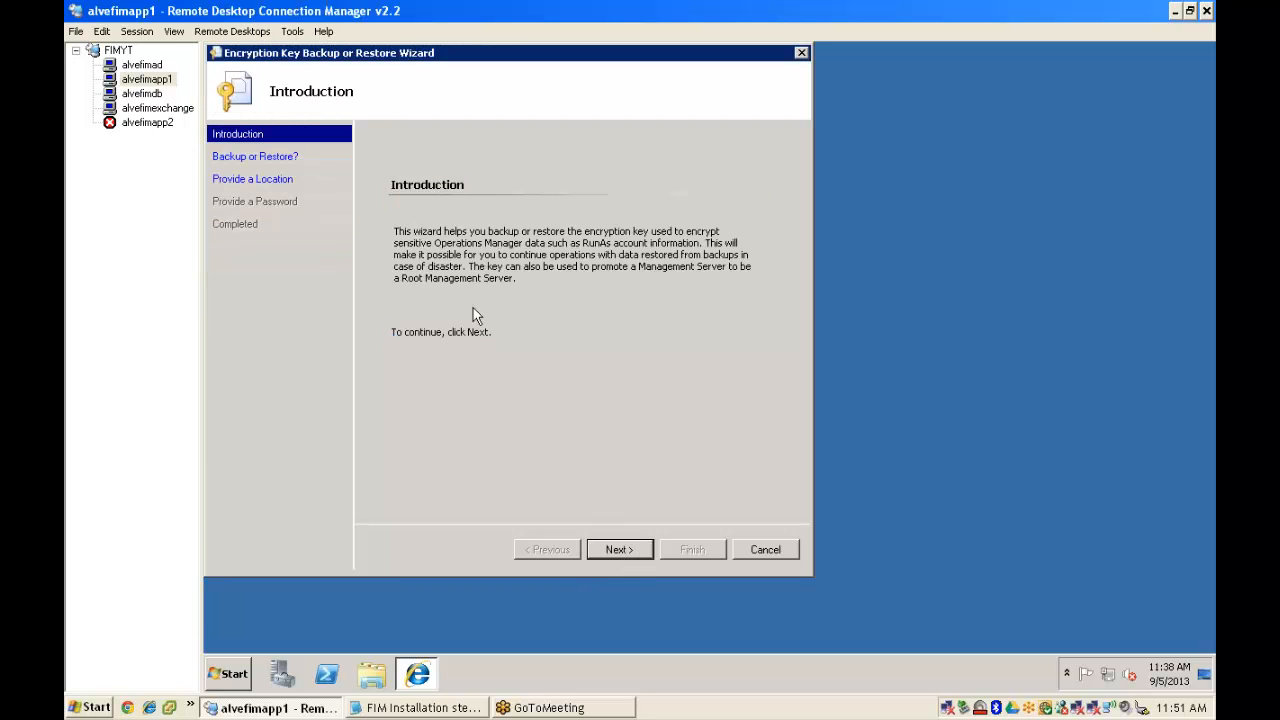
pyautogui.click(637, 552)
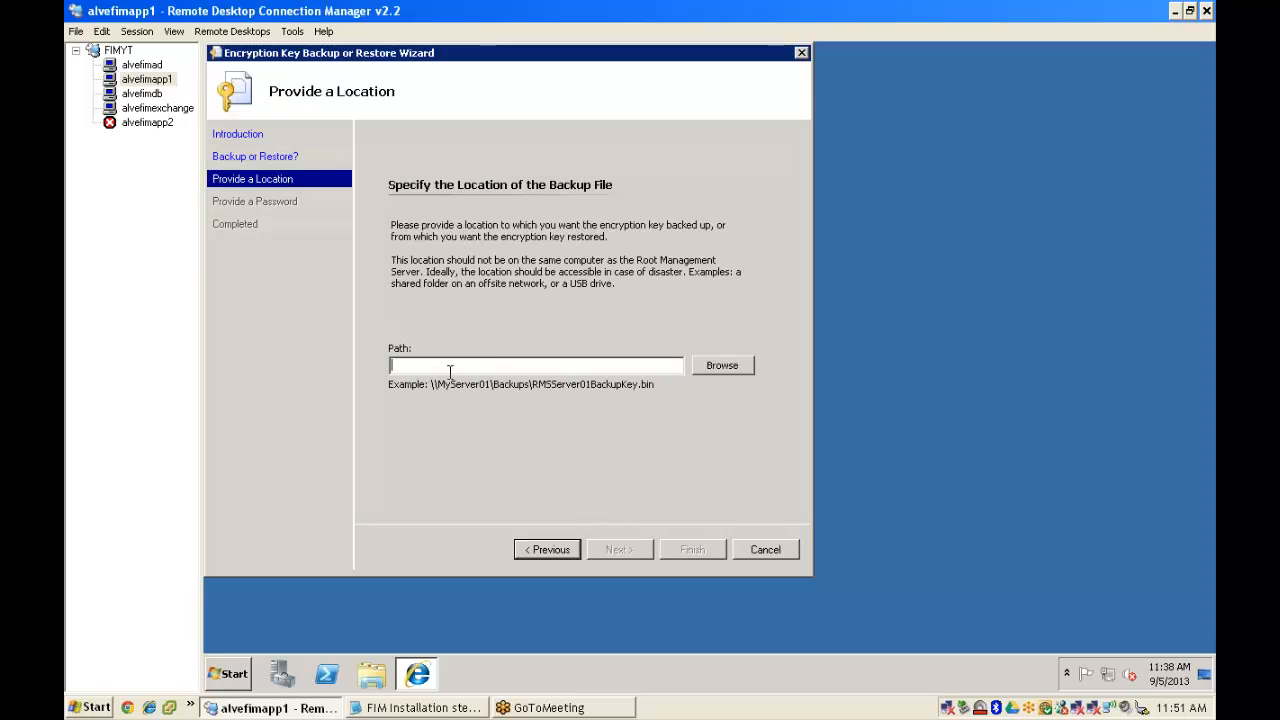
pyautogui.write('SCMS')
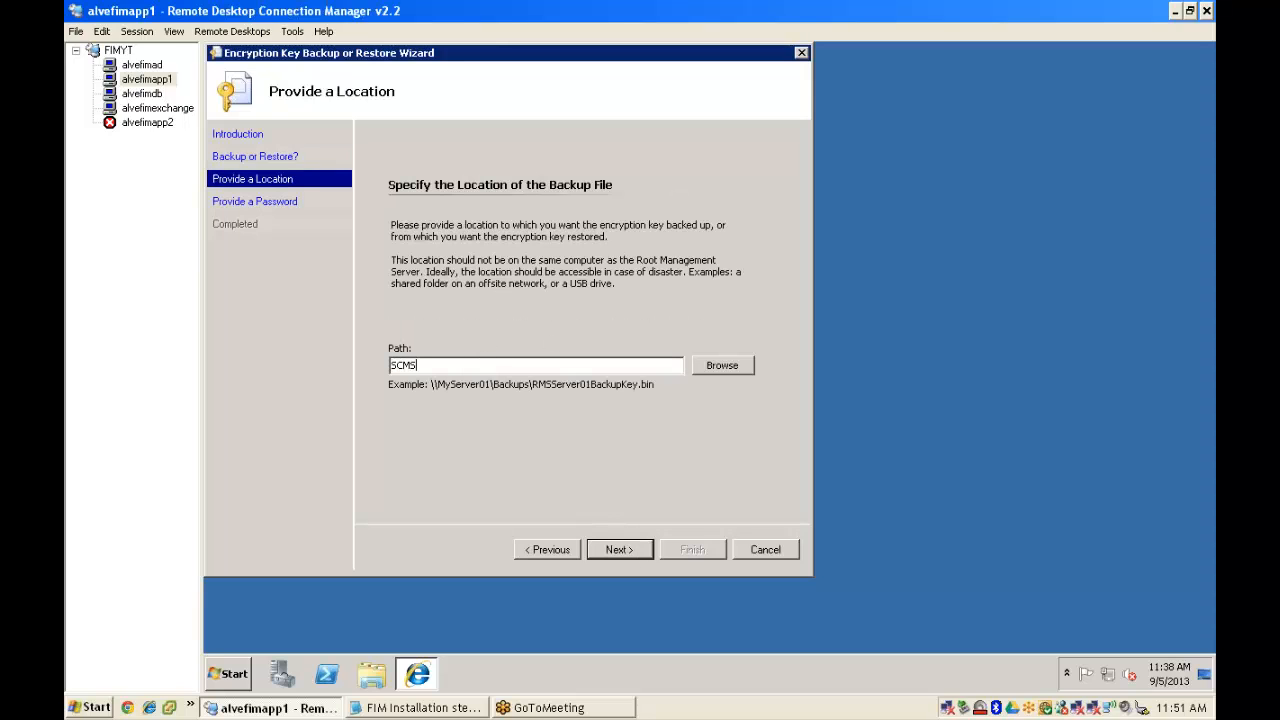
pyautogui.press('Return')
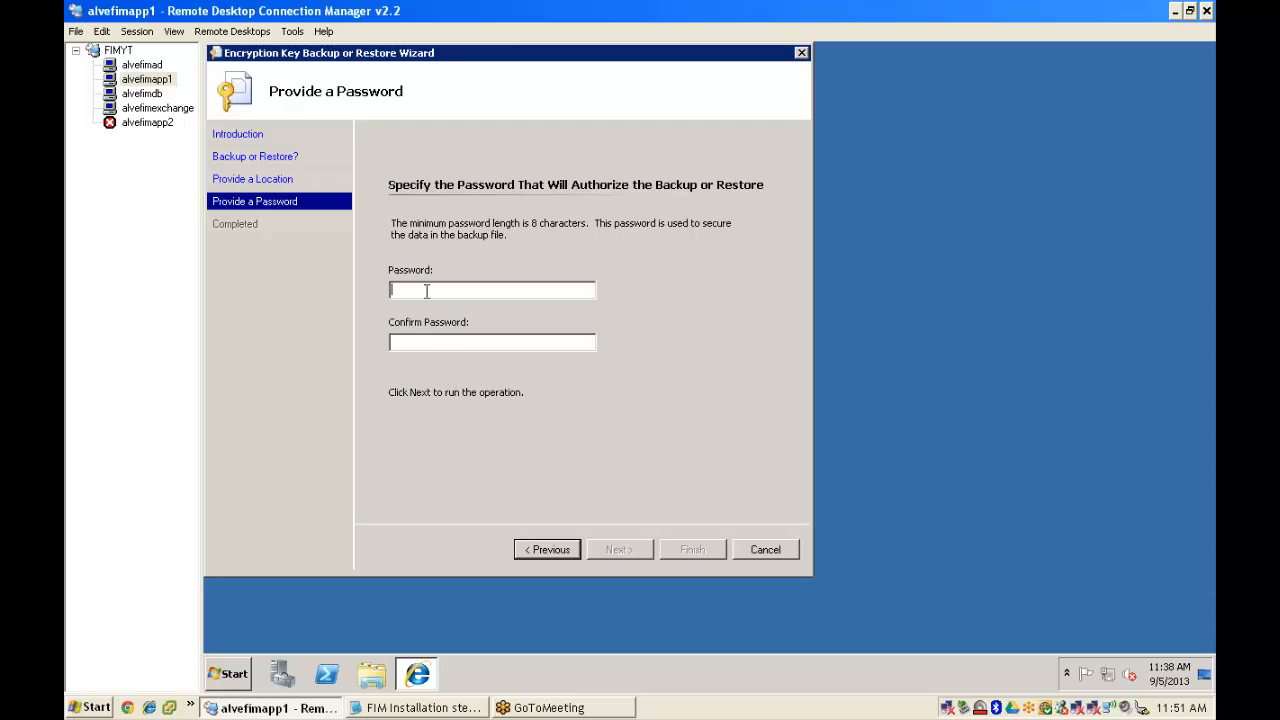
pyautogui.write('********')
pyautogui.press('Tab')
pyautogui.write('*******')
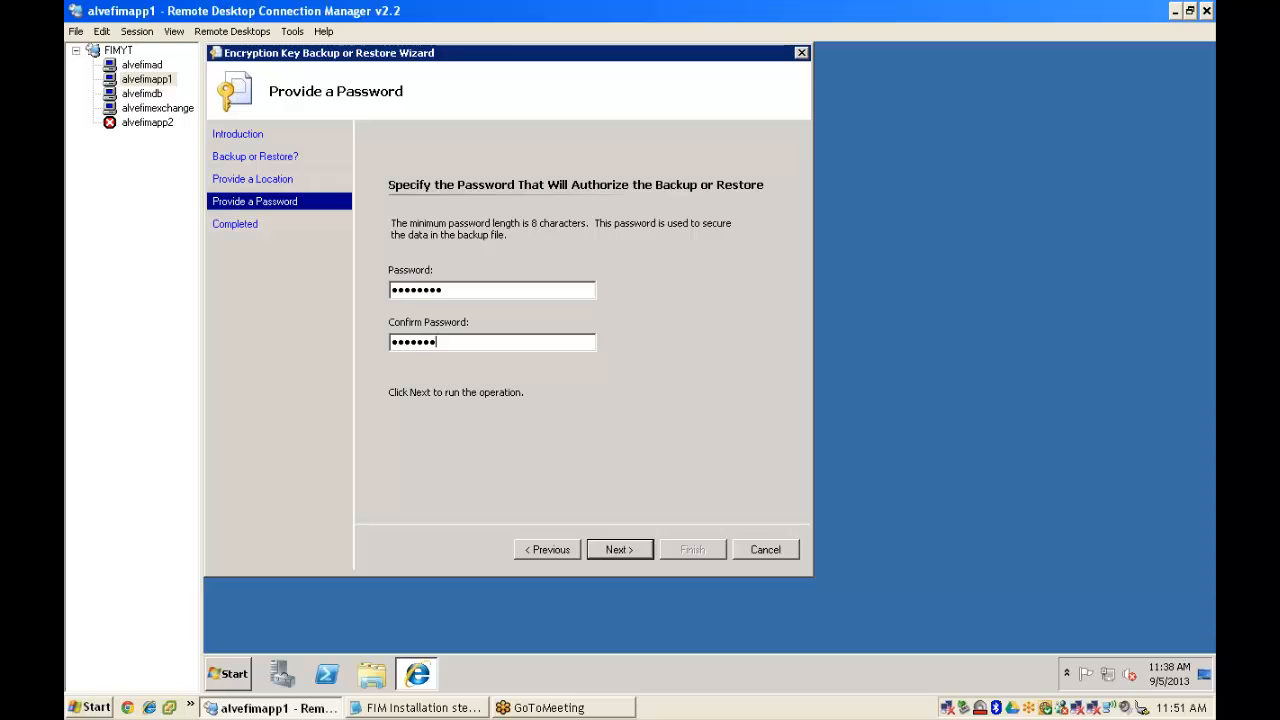
pyautogui.write('*')
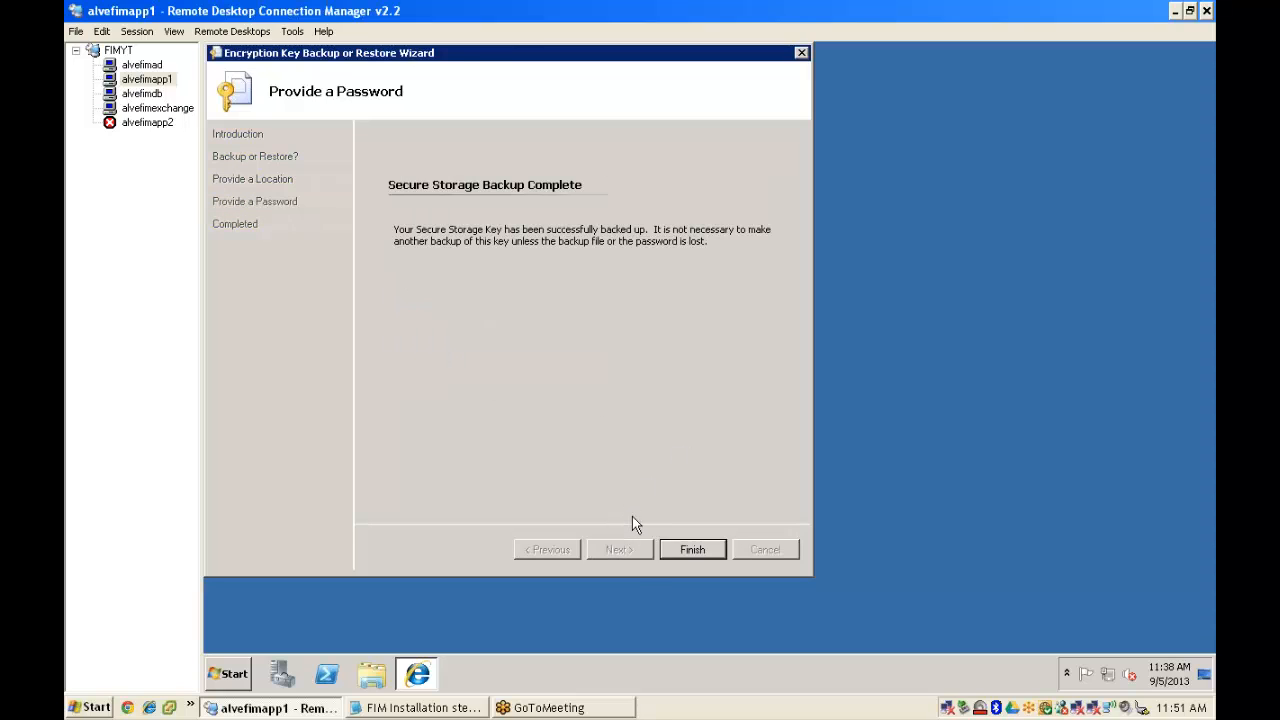
pyautogui.click(692, 549)
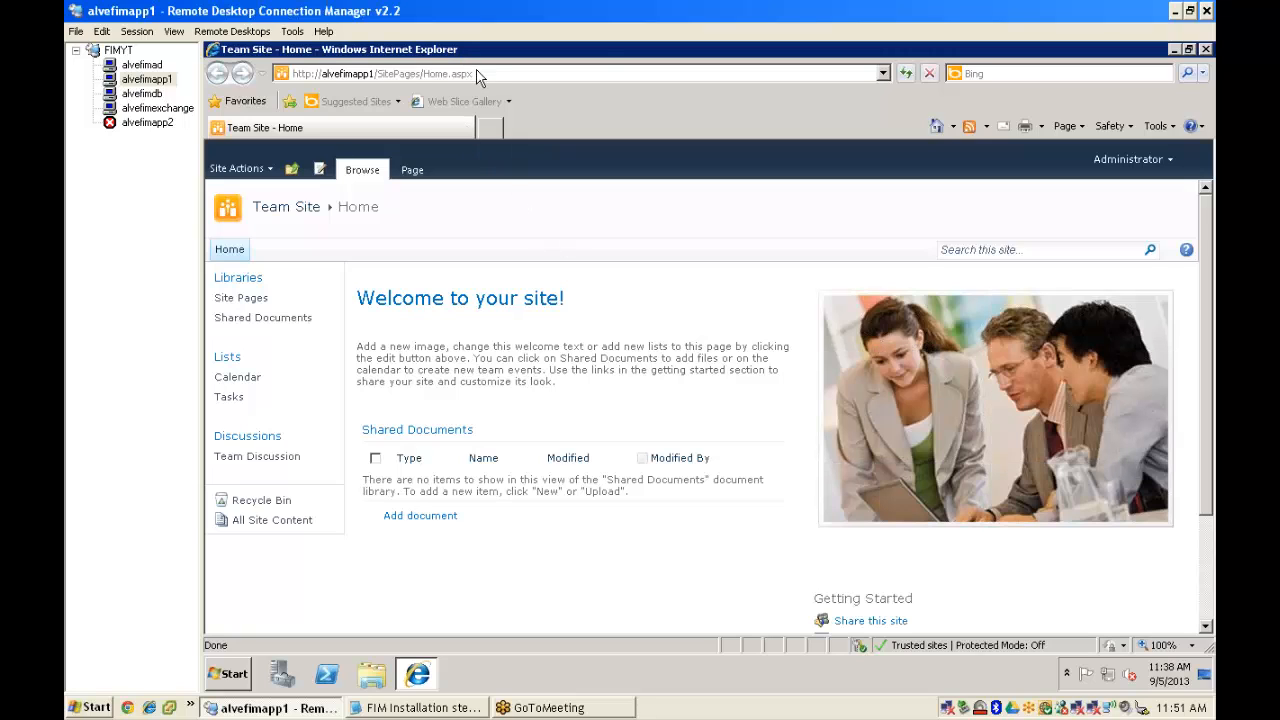
# - Close Internet Explorer and restart alvefimapp1 with reason Operating System: Recovery (Planned)
pyautogui.rightClick(481, 56)
pyautogui.click(506, 155)
pyautogui.click(240, 668)
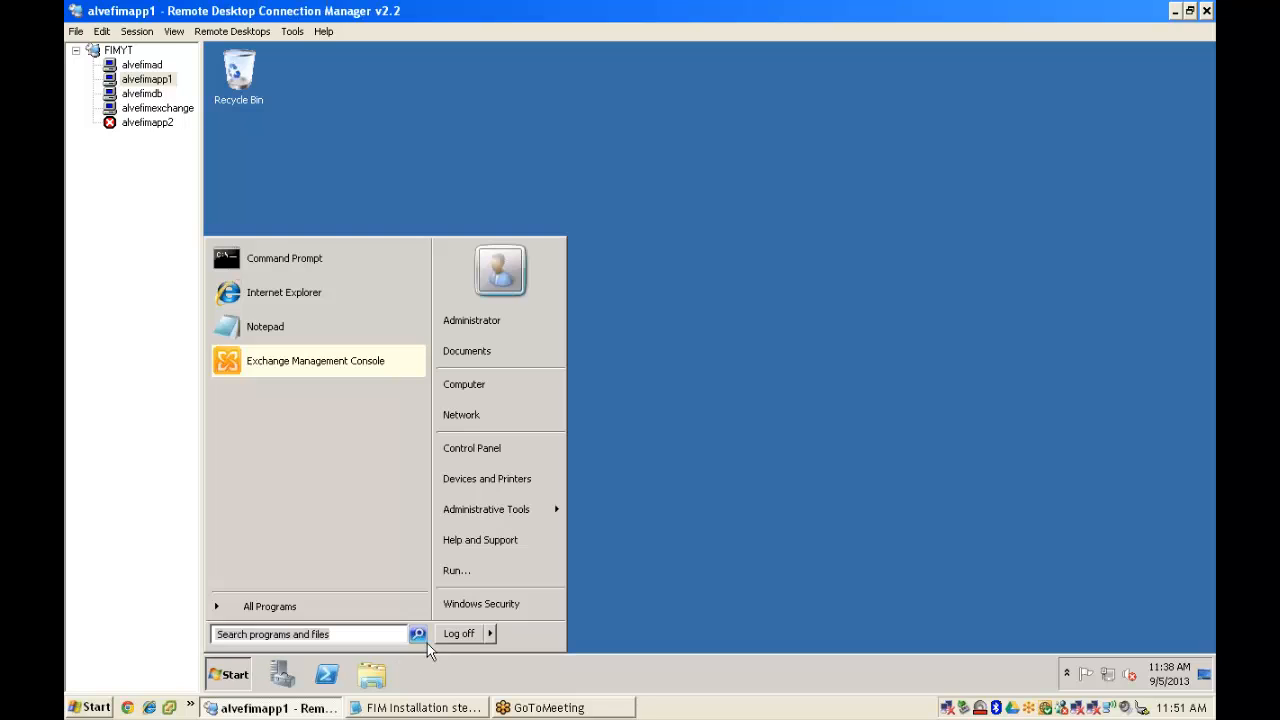
pyautogui.click(492, 633)
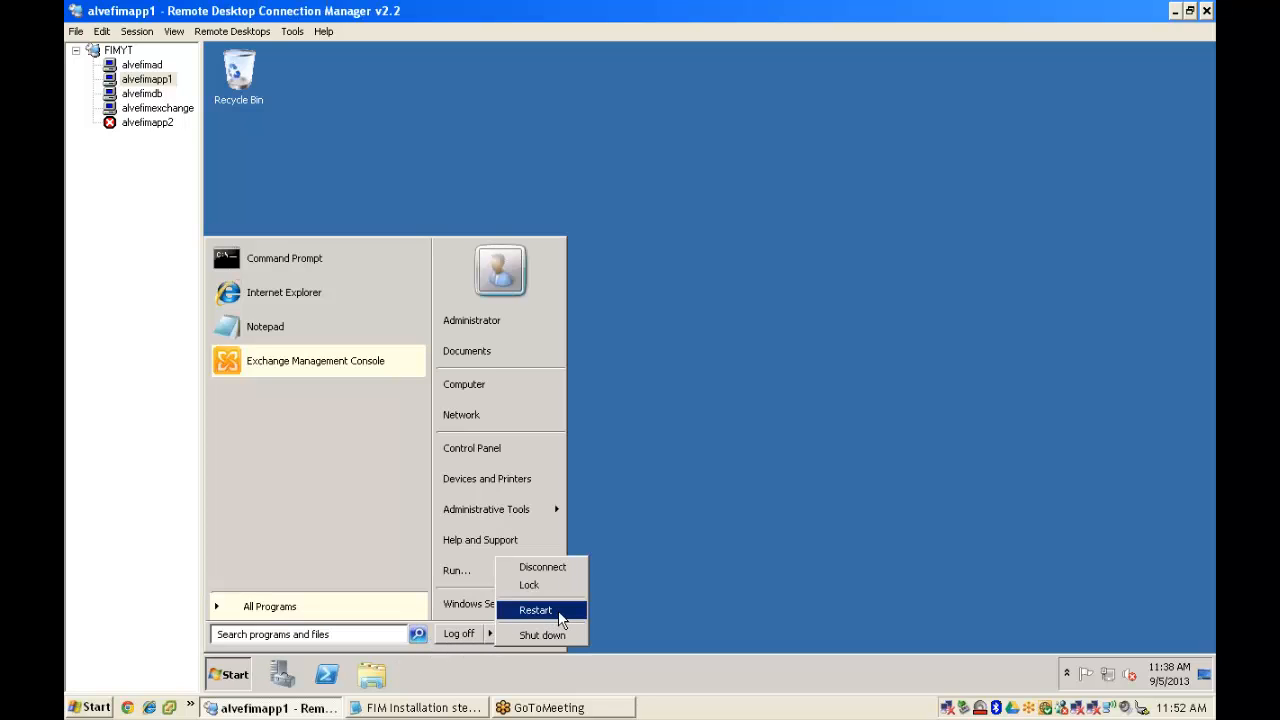
pyautogui.click(562, 606)
pyautogui.click(633, 267)
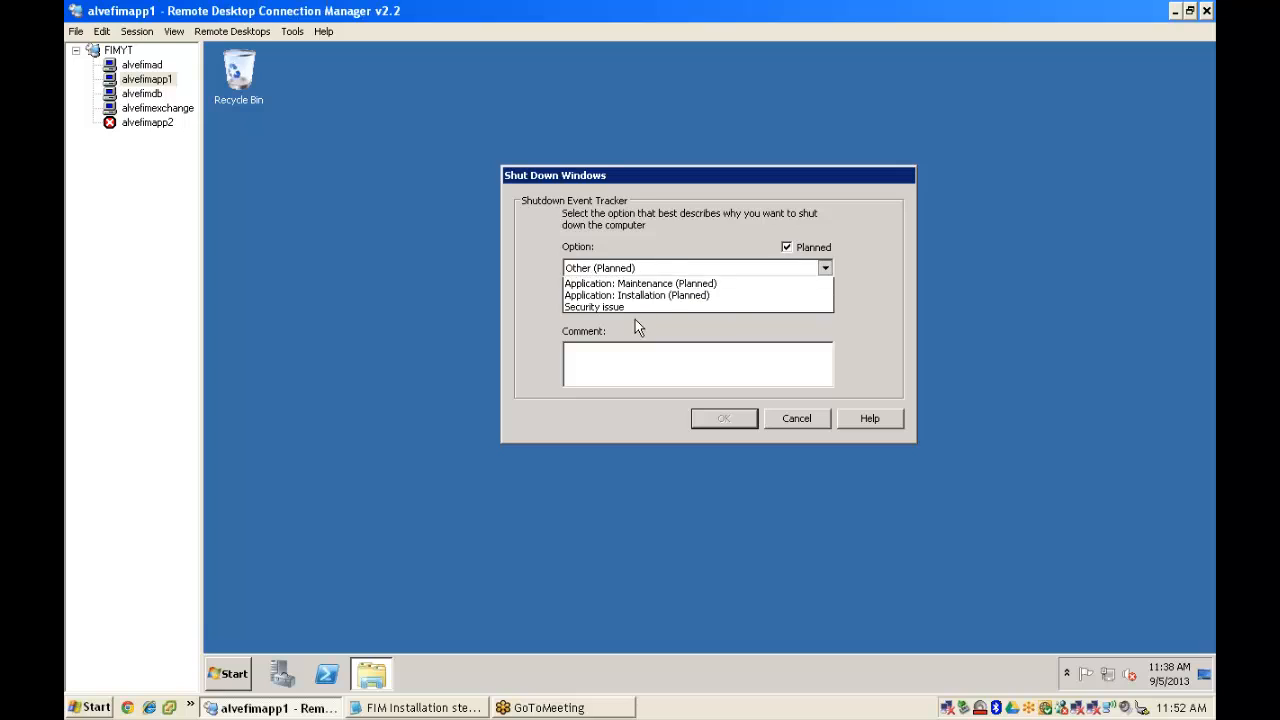
pyautogui.click(638, 322)
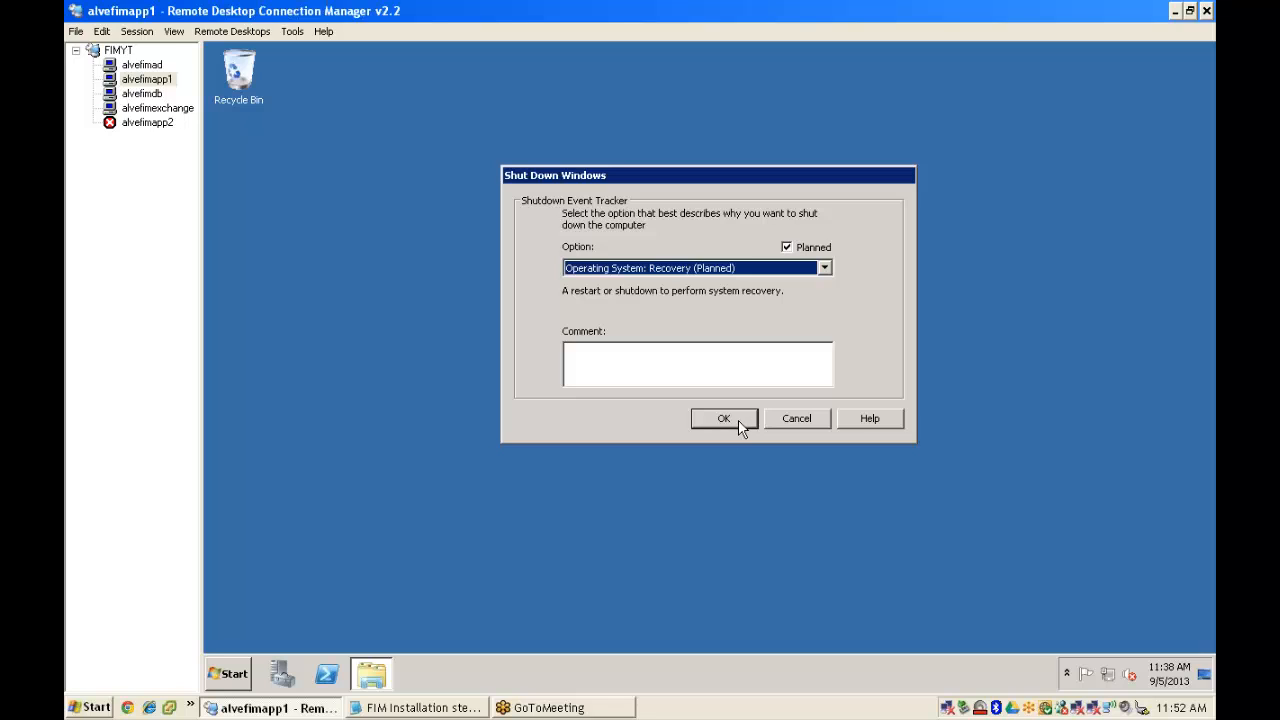
pyautogui.press('Return')
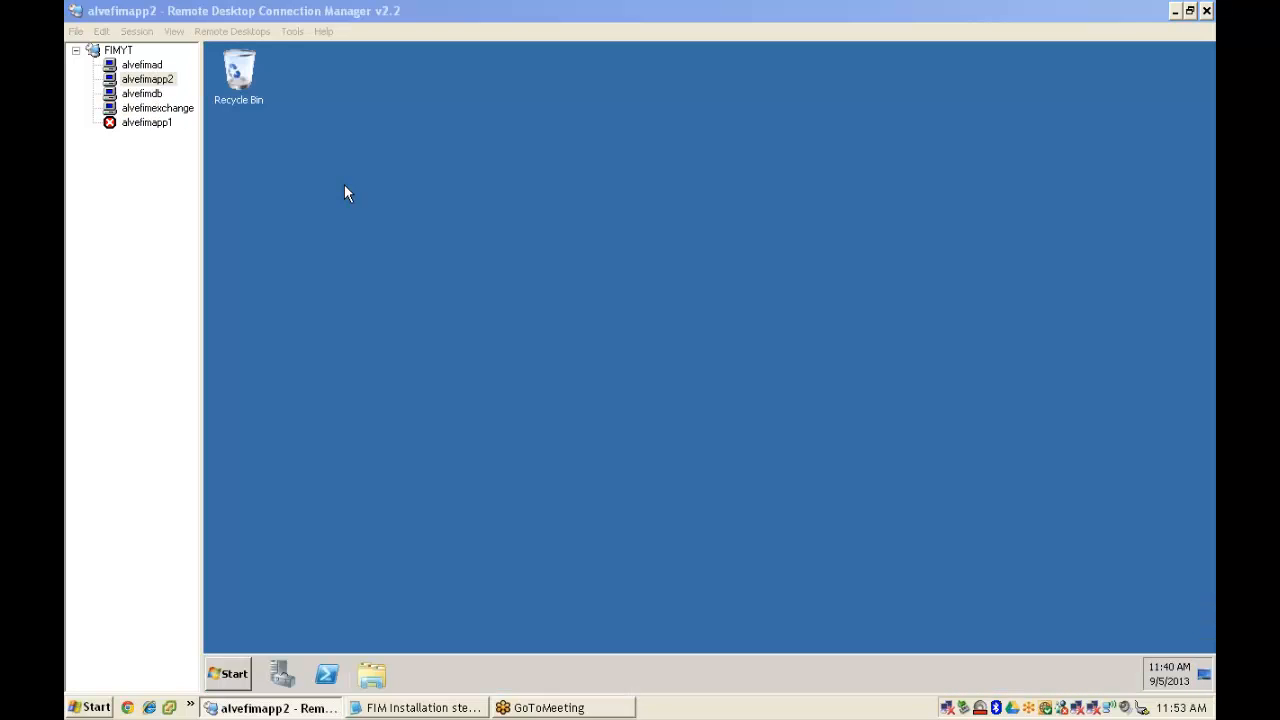
# - On alvefimapp2, run SCSM2010SP1_CU_KB2542118 from C:\SCSM2010 and close Server Manager
pyautogui.click(240, 672)
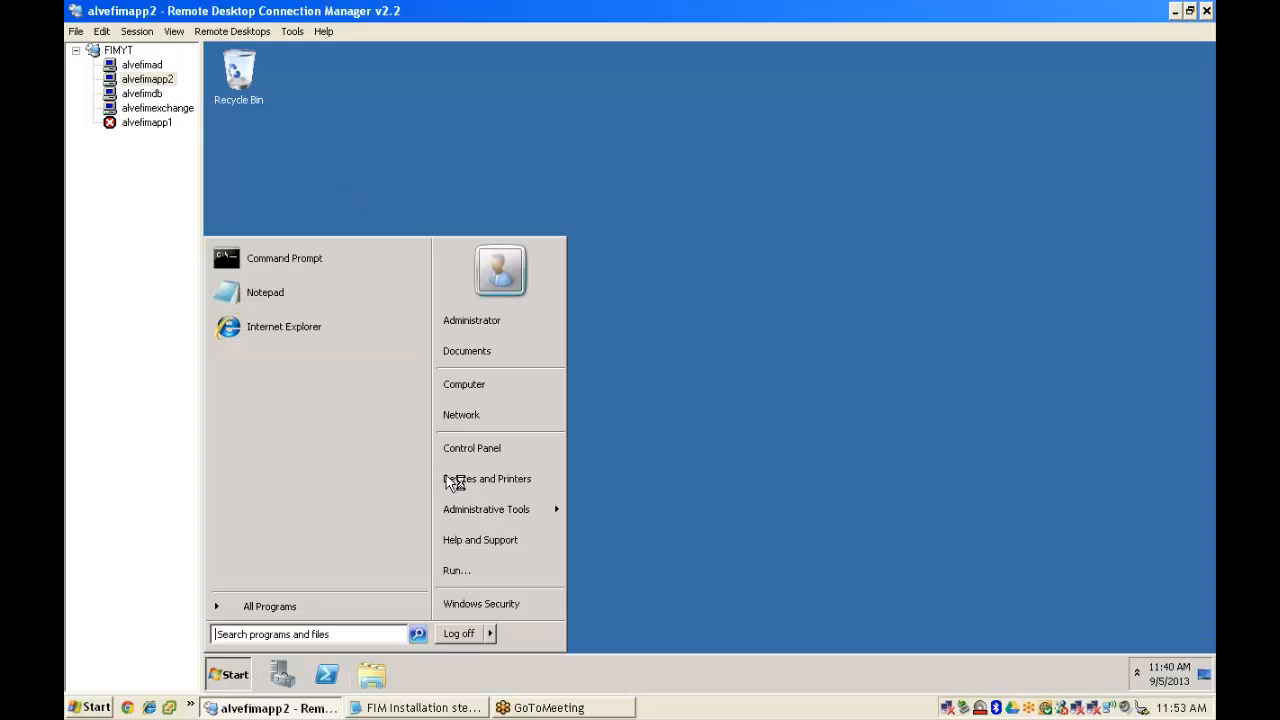
pyautogui.click(541, 193)
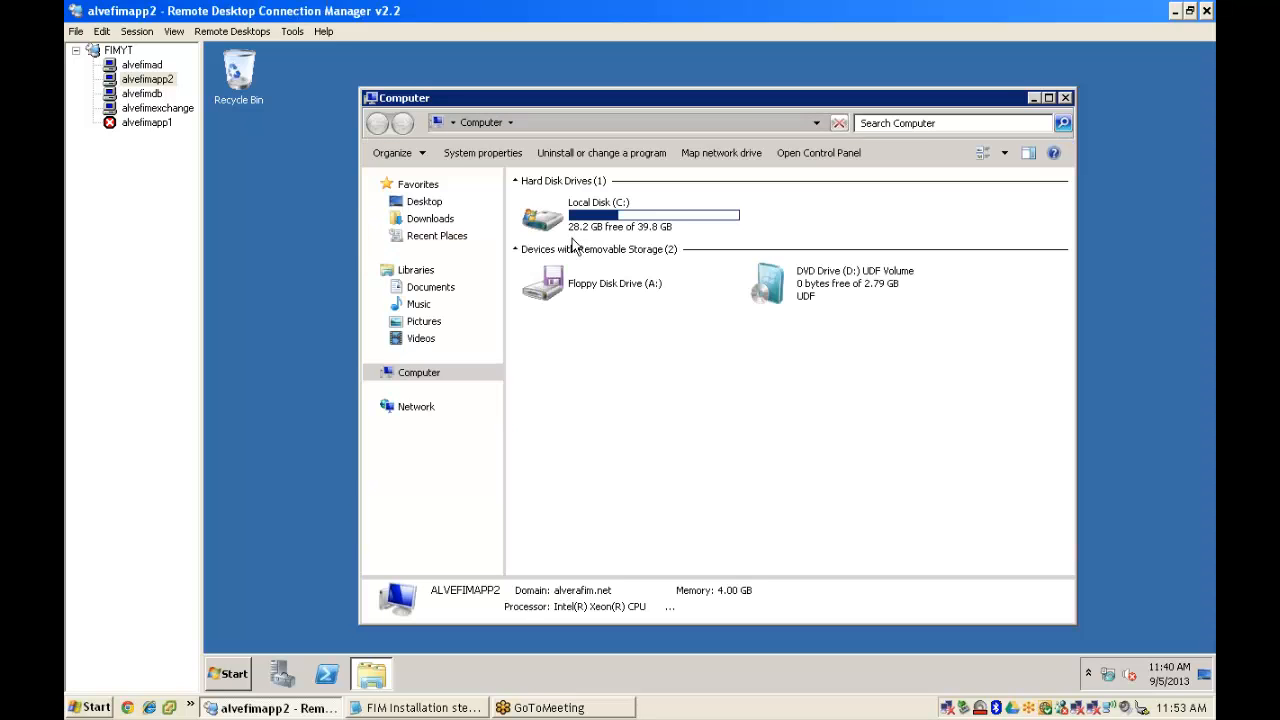
pyautogui.doubleClick(610, 216)
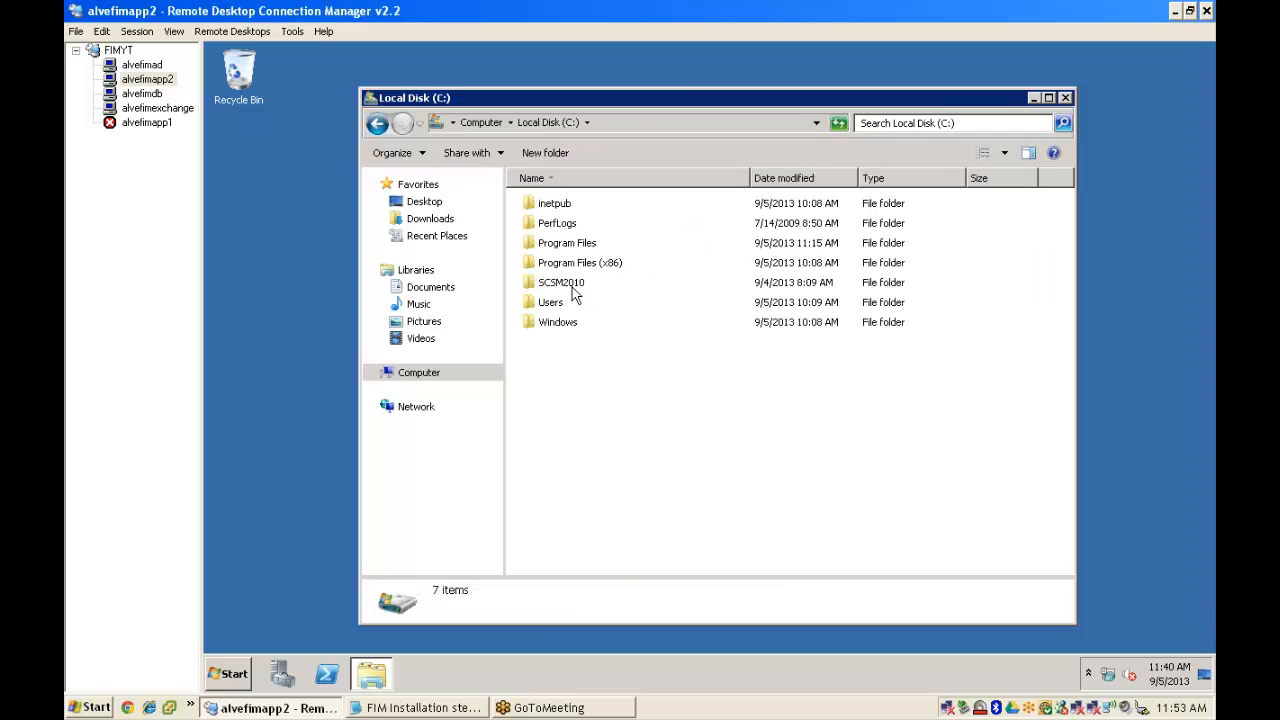
pyautogui.doubleClick(575, 283)
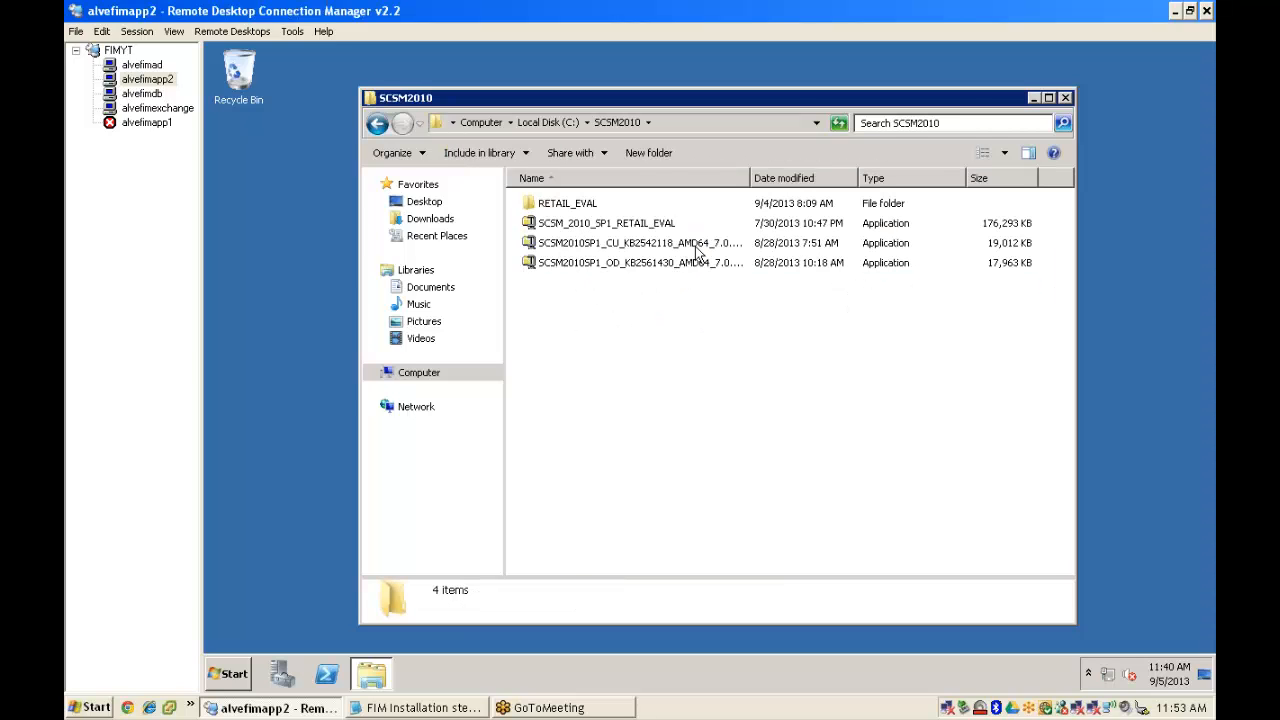
pyautogui.moveTo(753, 177); pyautogui.dragTo(836, 177)
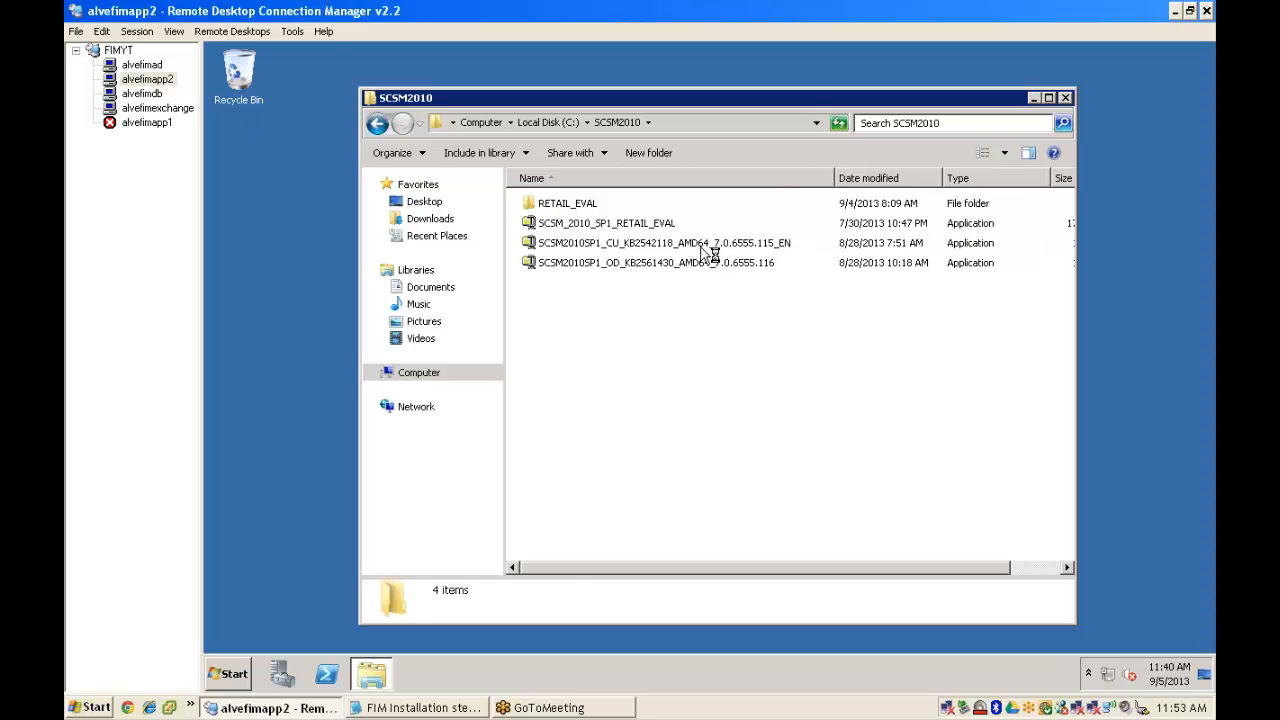
pyautogui.click(740, 250)
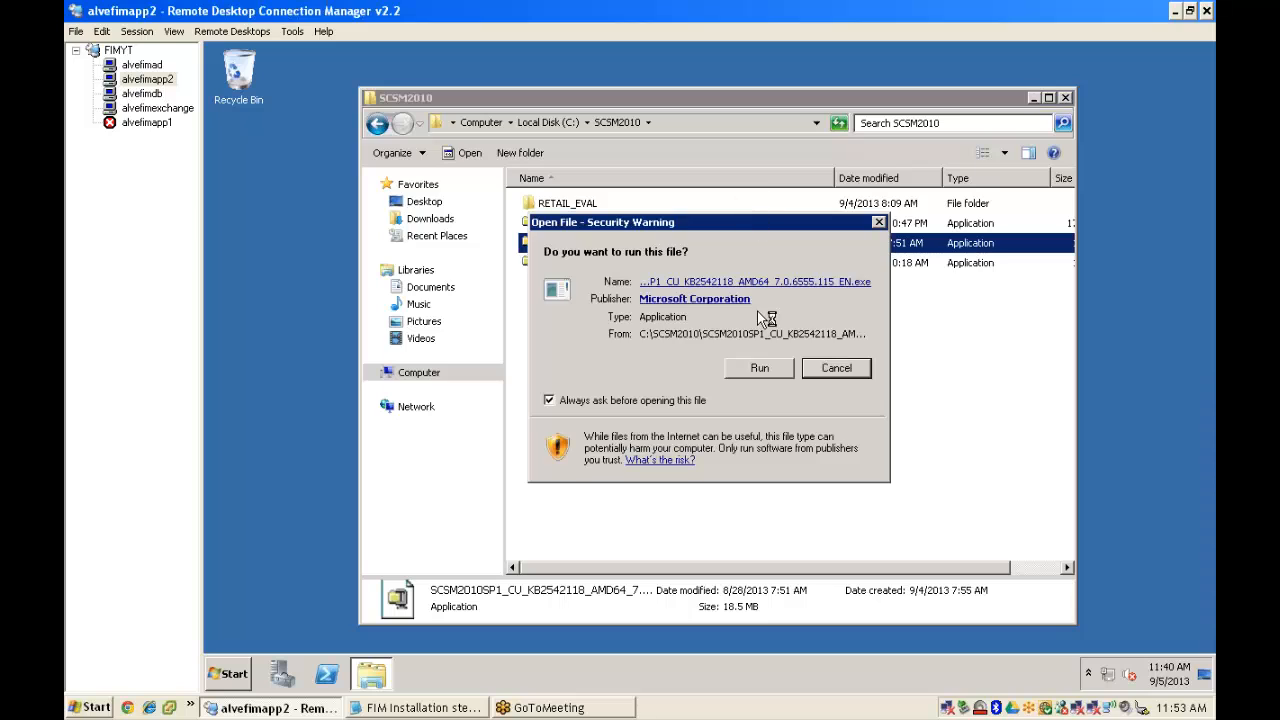
pyautogui.click(760, 369)
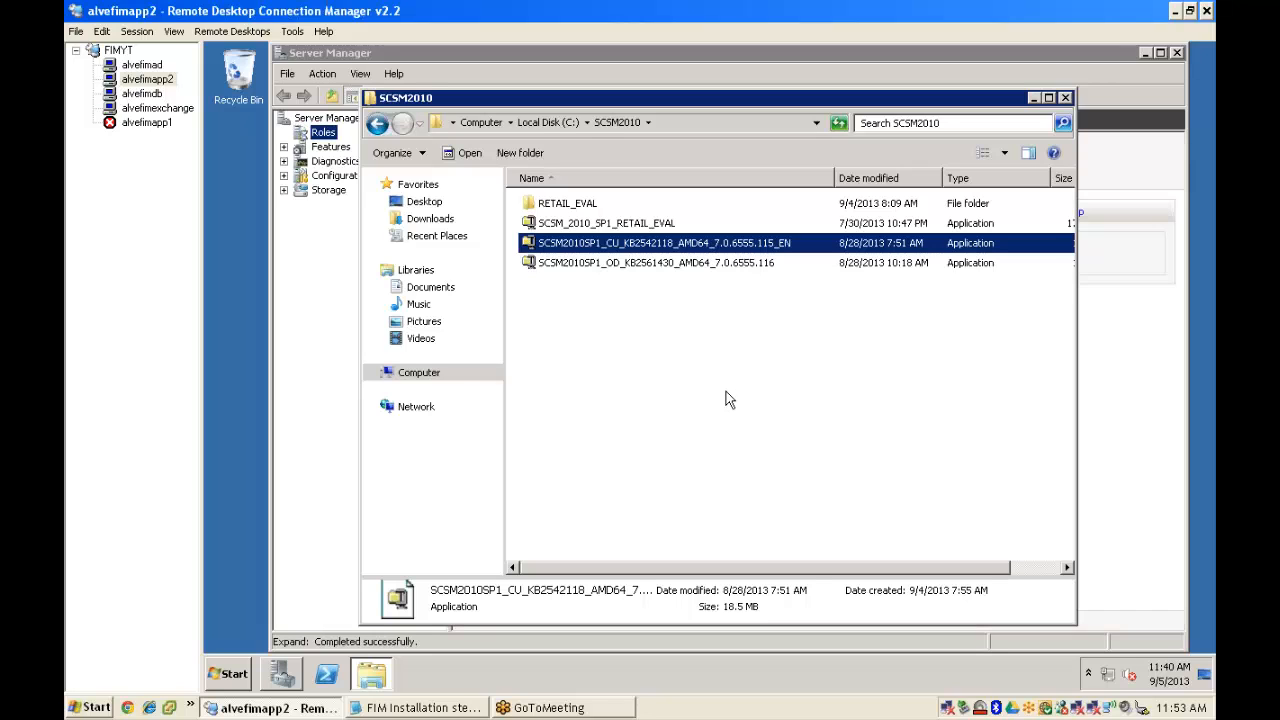
pyautogui.click(1178, 52)
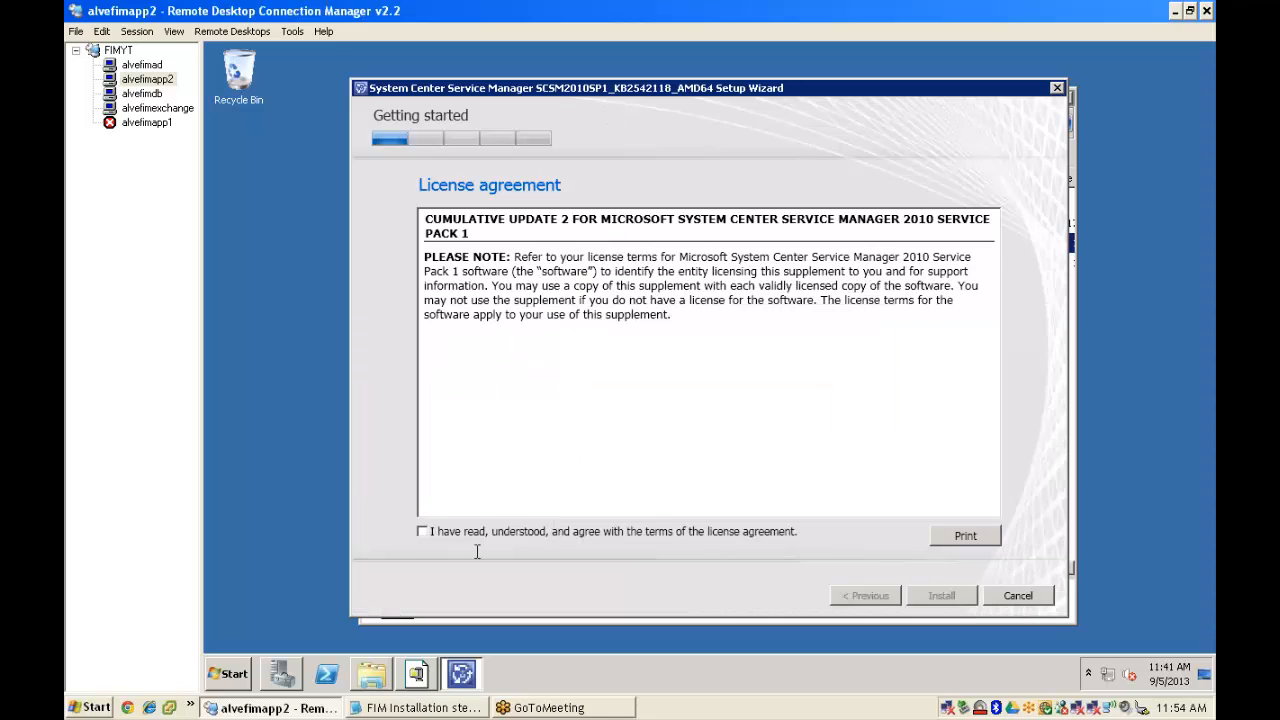
# - Accept the KB2542118 license terms, start the install, then select alvefimapp1
pyautogui.click(477, 538)
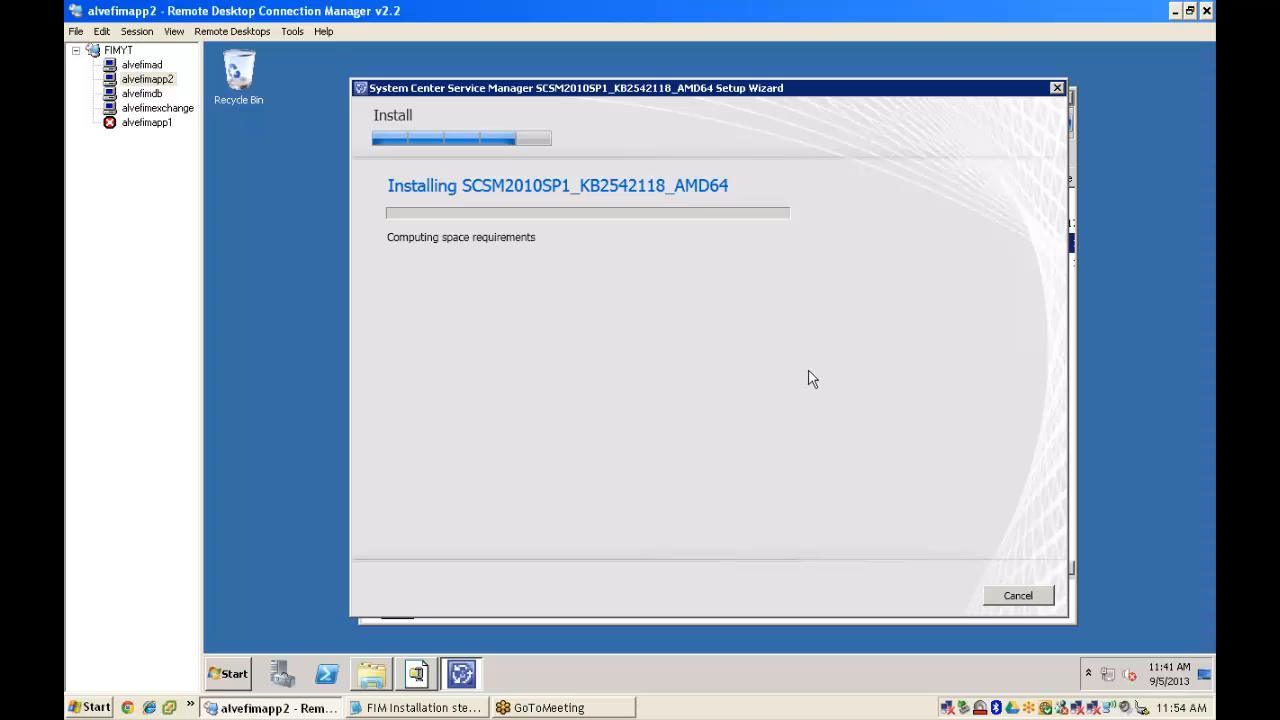
pyautogui.click(1201, 46)
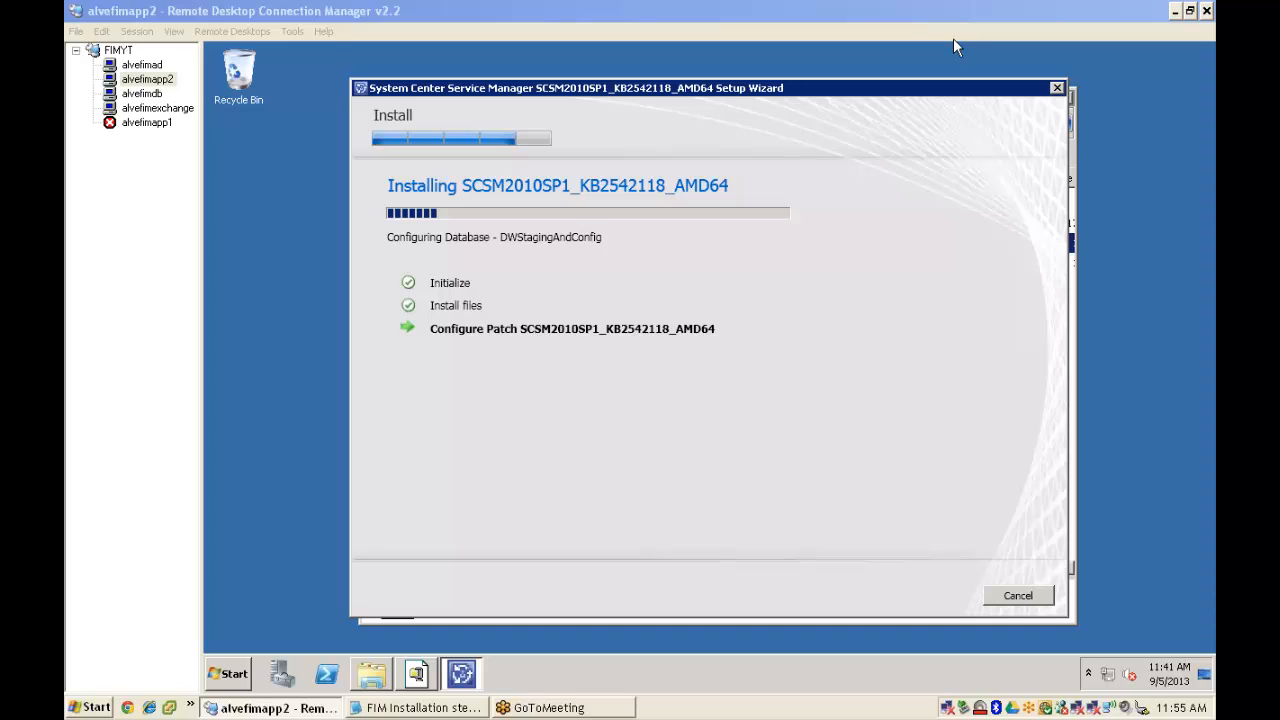
pyautogui.click(150, 123)
# - Reconnect to alvefimapp1, alternating with alvefimapp2 to monitor the KB2542118 install
pyautogui.rightClick(150, 123)
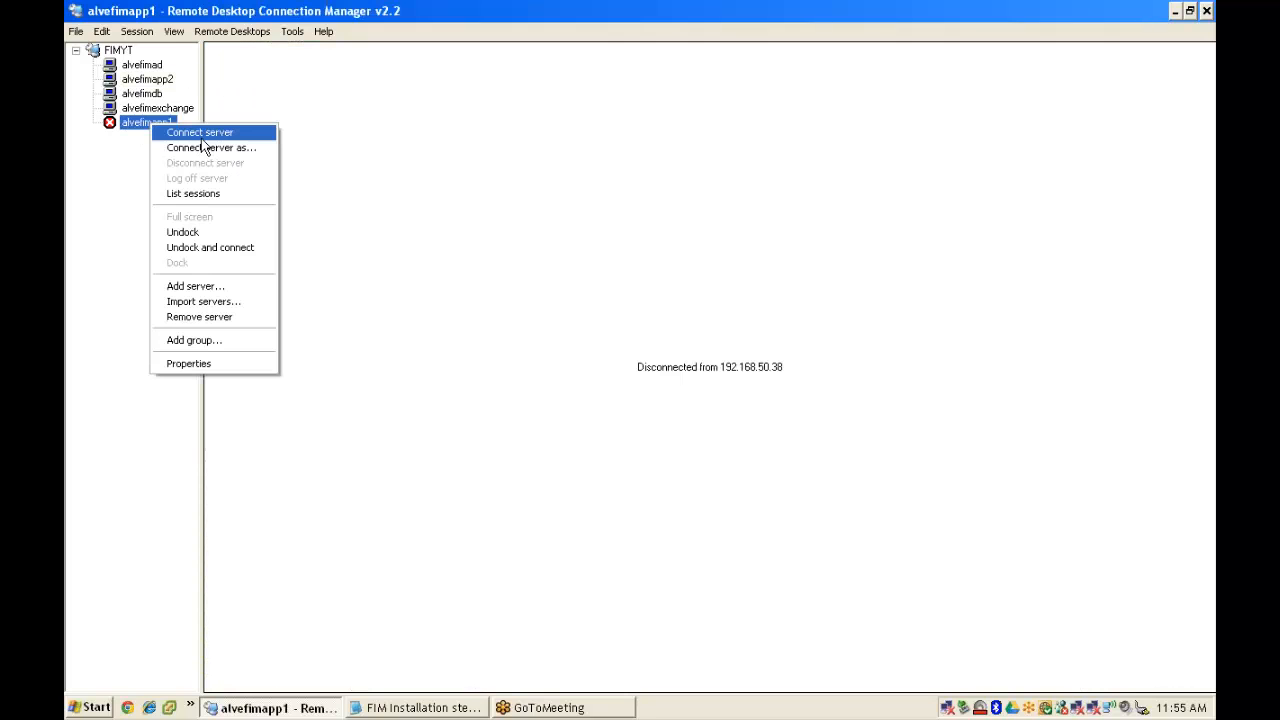
pyautogui.click(230, 136)
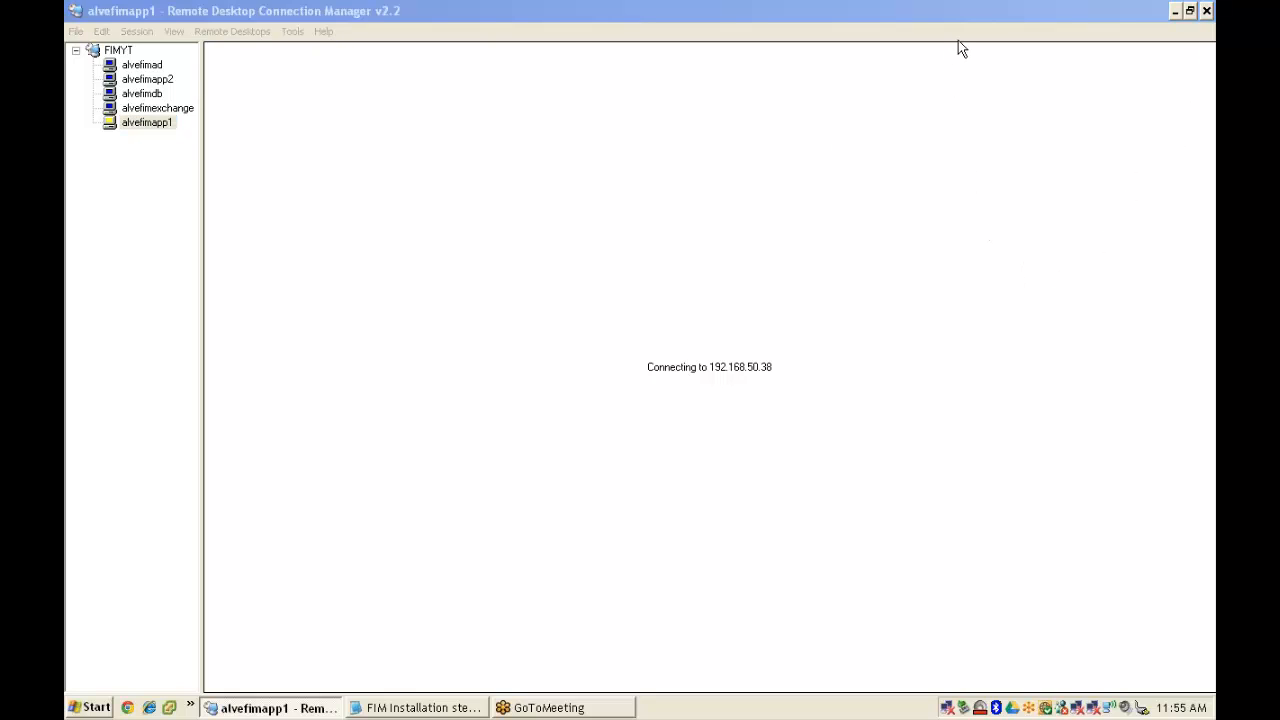
pyautogui.click(150, 80)
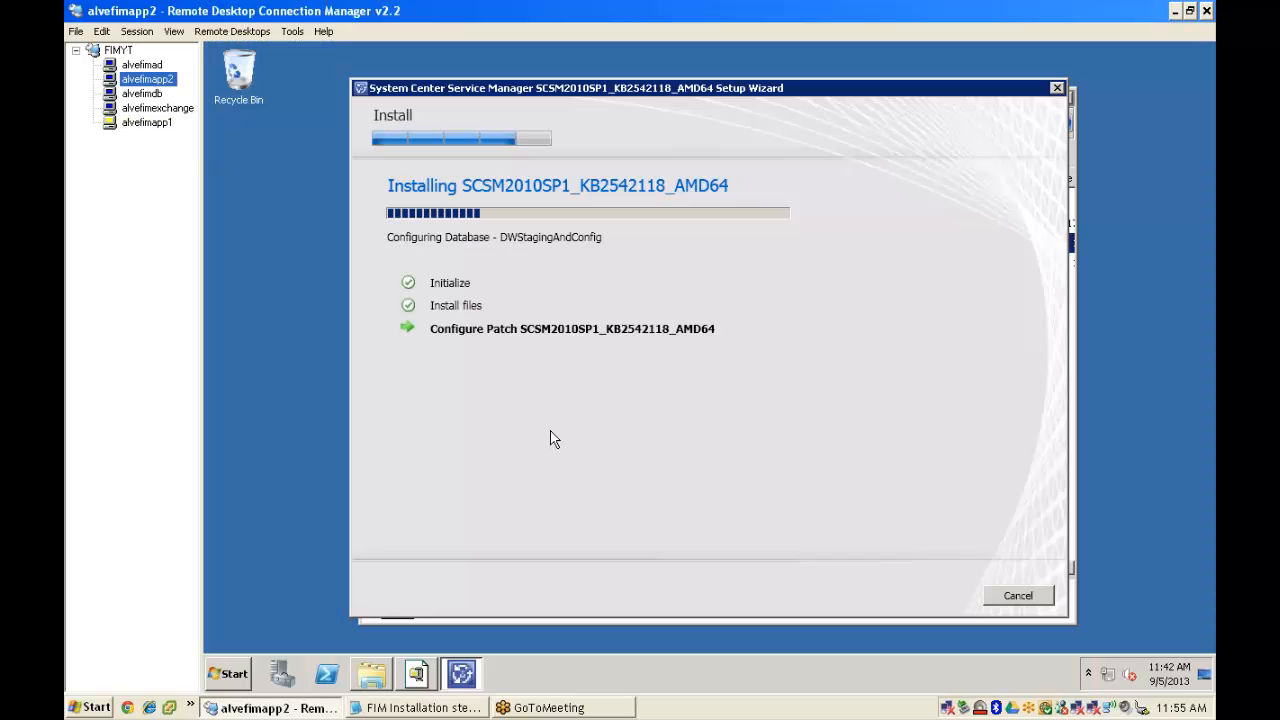
pyautogui.click(147, 79)
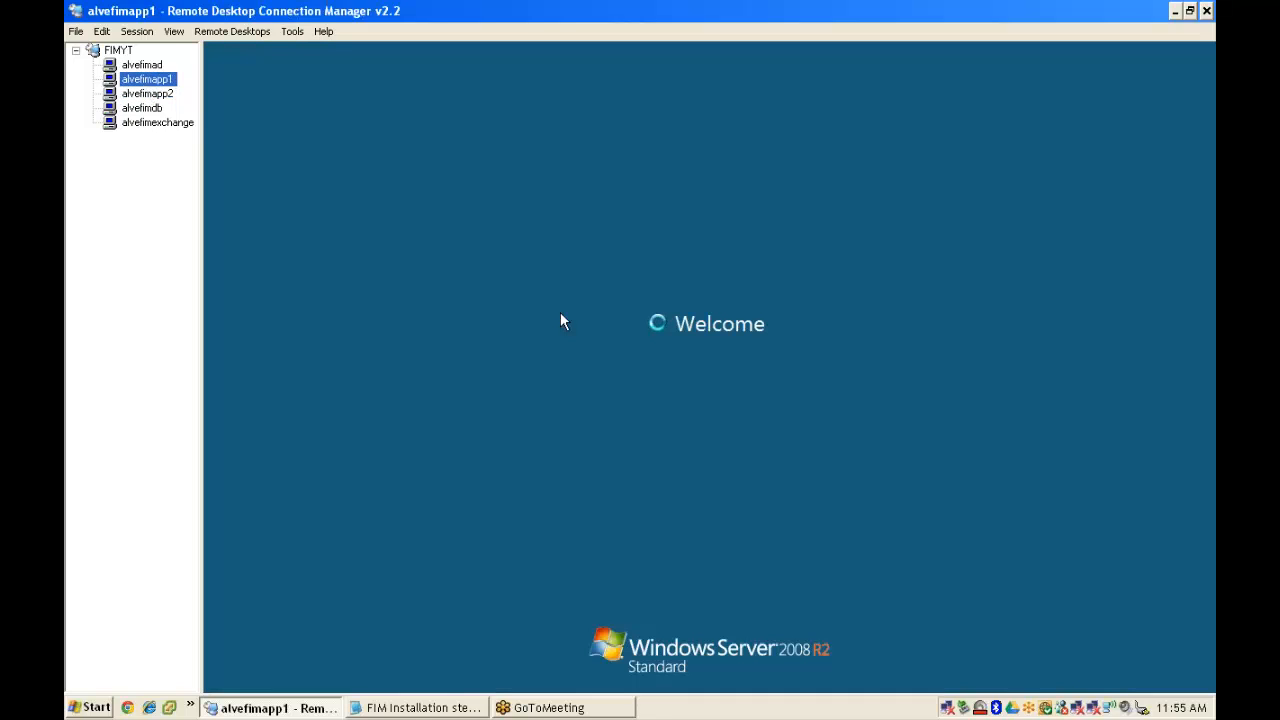
pyautogui.click(146, 93)
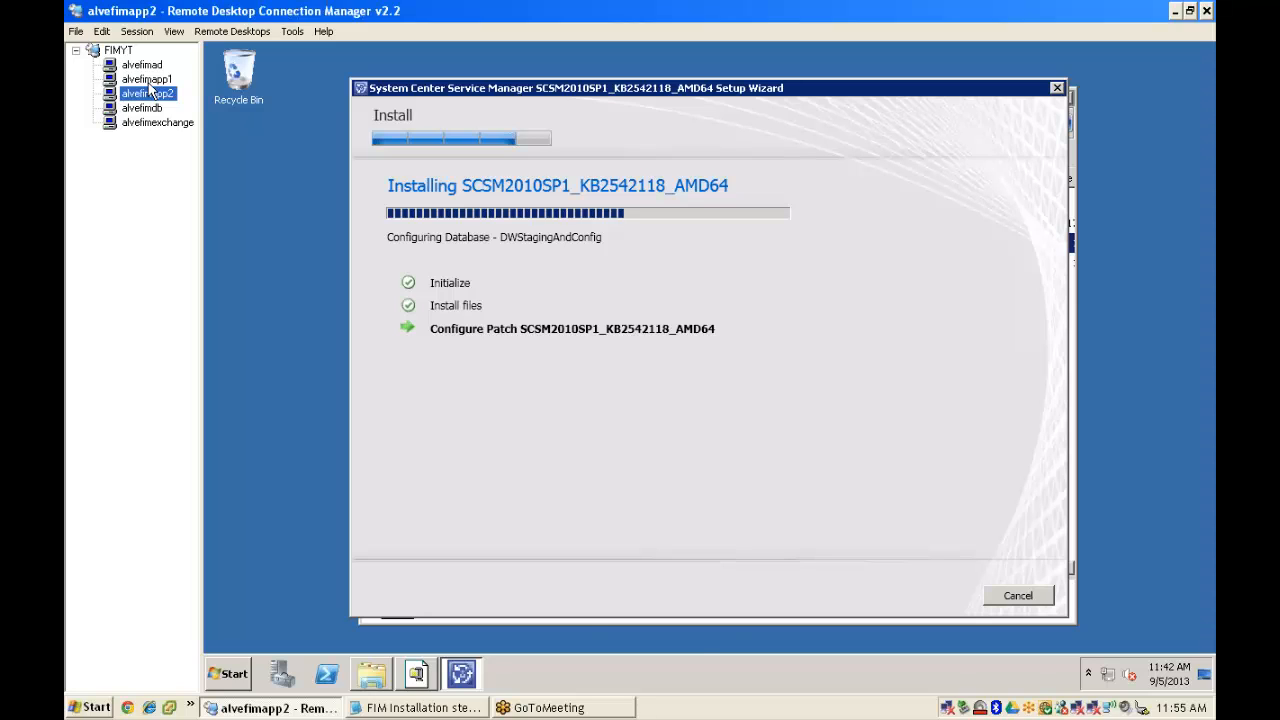
pyautogui.click(148, 80)
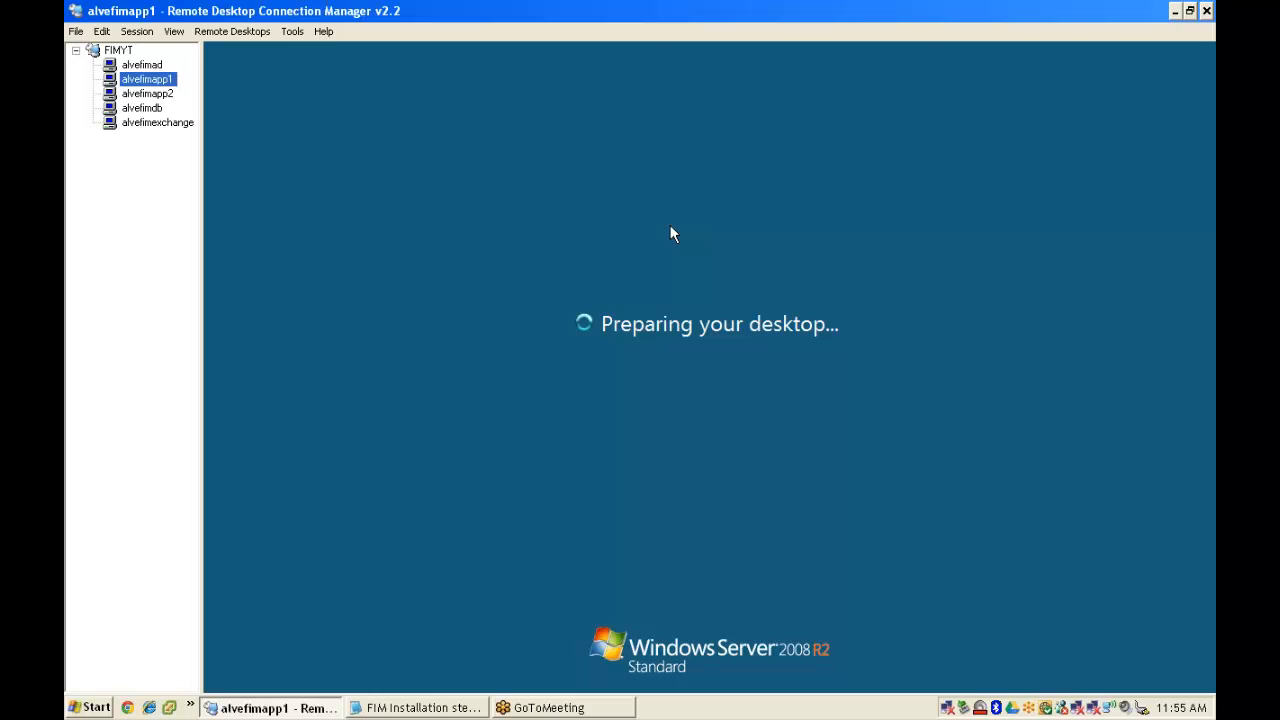
pyautogui.click(156, 96)
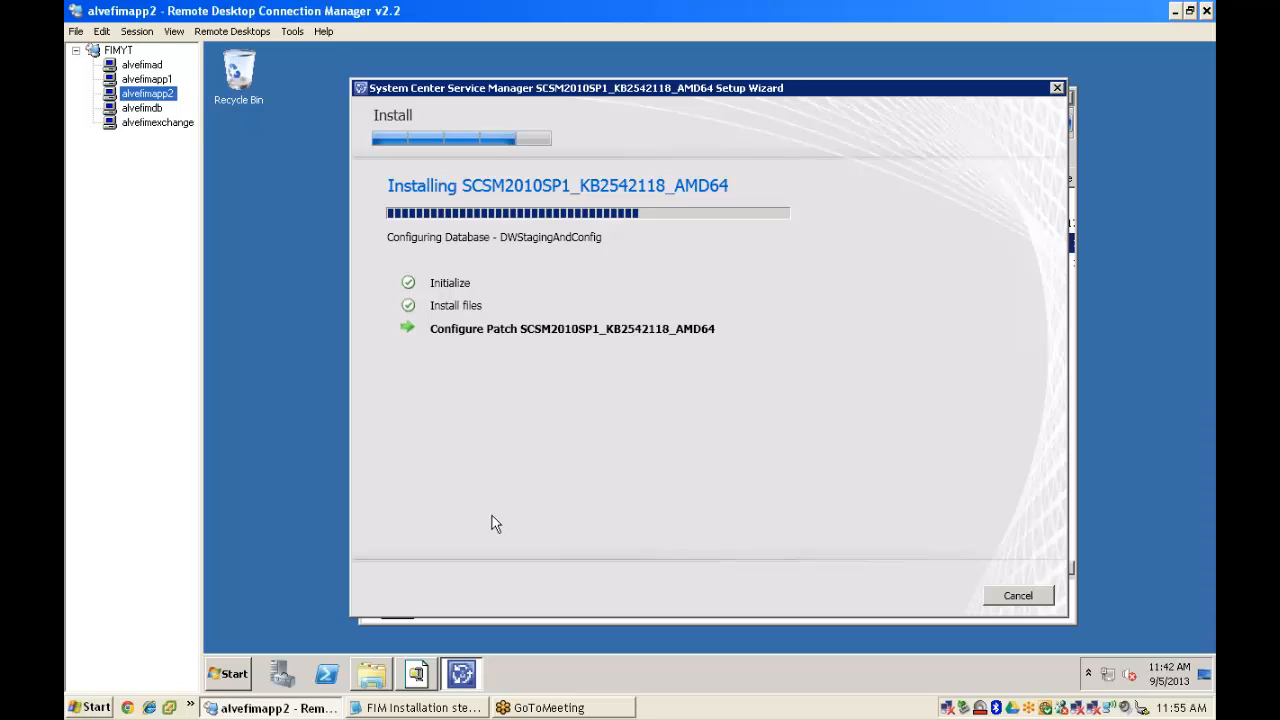
pyautogui.click(146, 80)
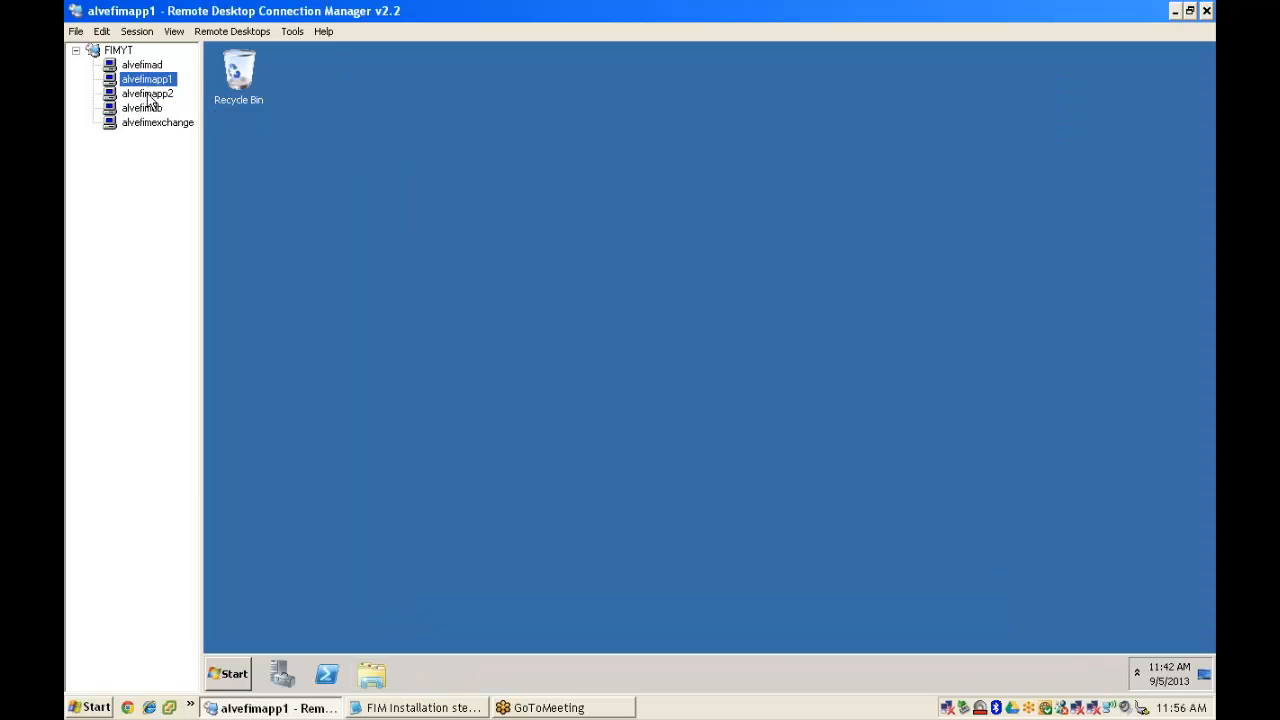
# - Switch to the alvefimapp1 session and close Server Manager
pyautogui.click(150, 95)
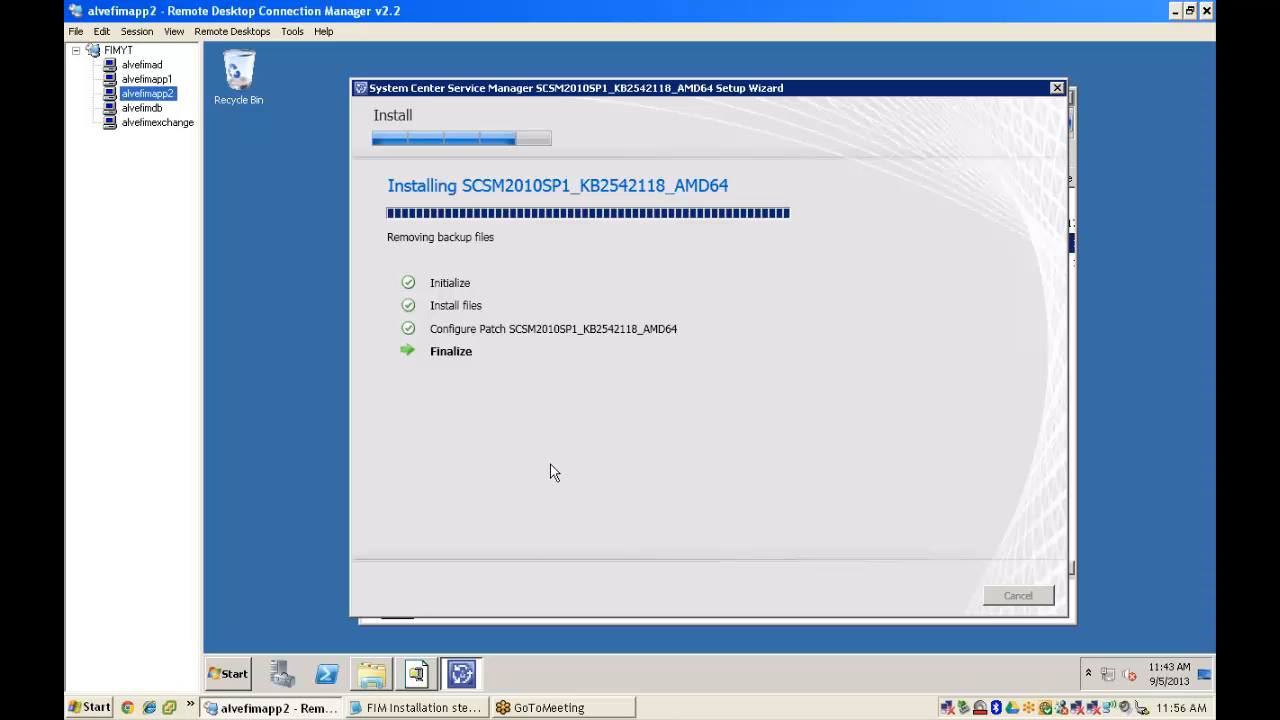
pyautogui.click(150, 80)
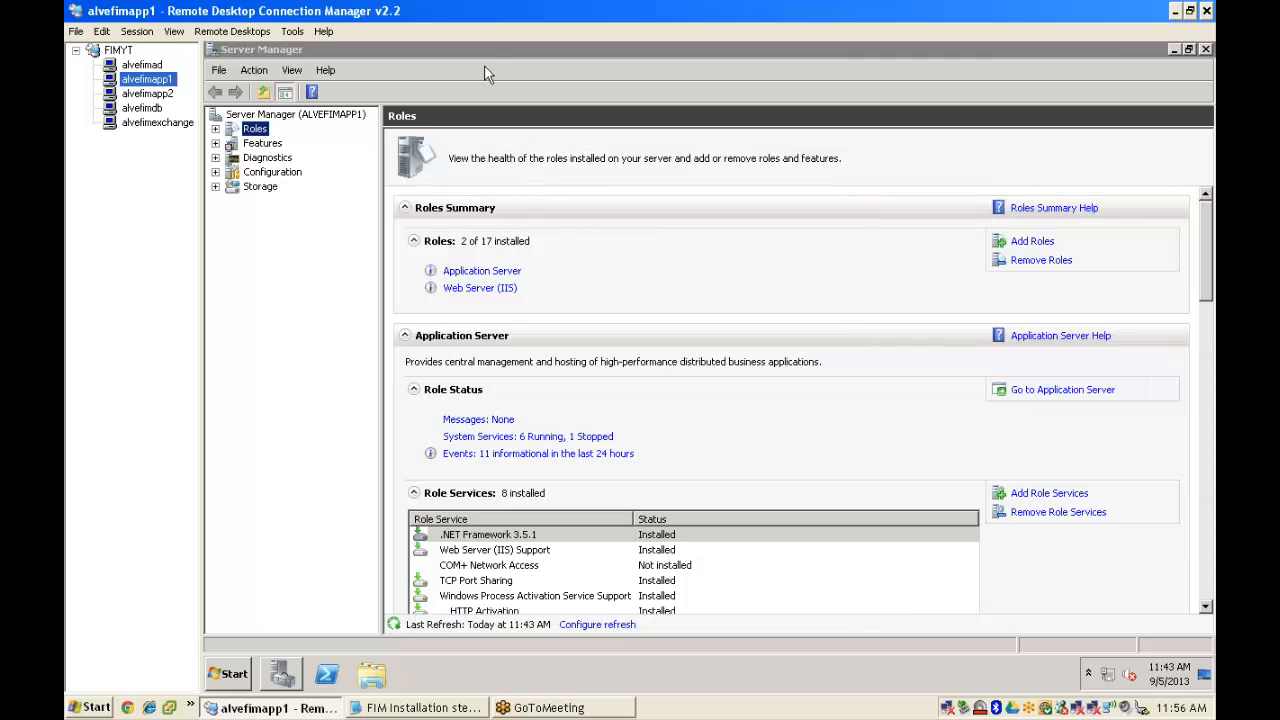
pyautogui.rightClick(480, 50)
pyautogui.click(515, 152)
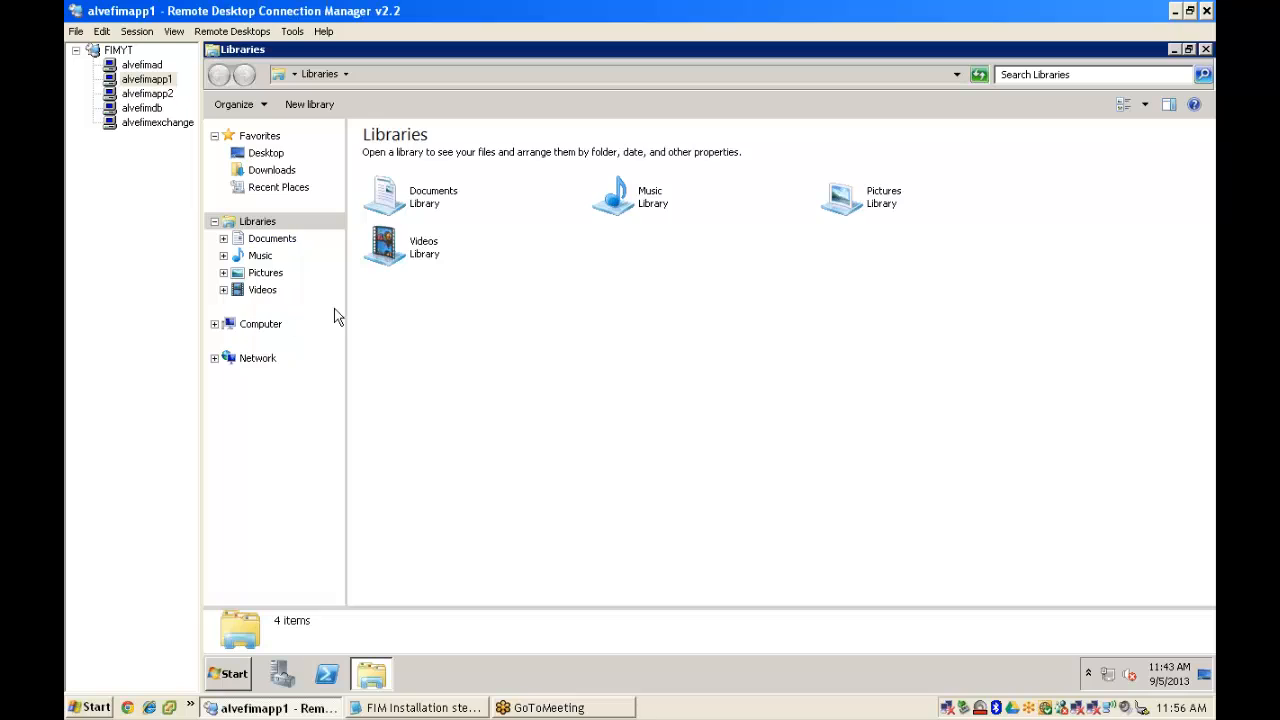
# - Run the SCSM2010SP1 CU installer from C:\FIM 2010 on alvefimapp1
pyautogui.click(263, 326)
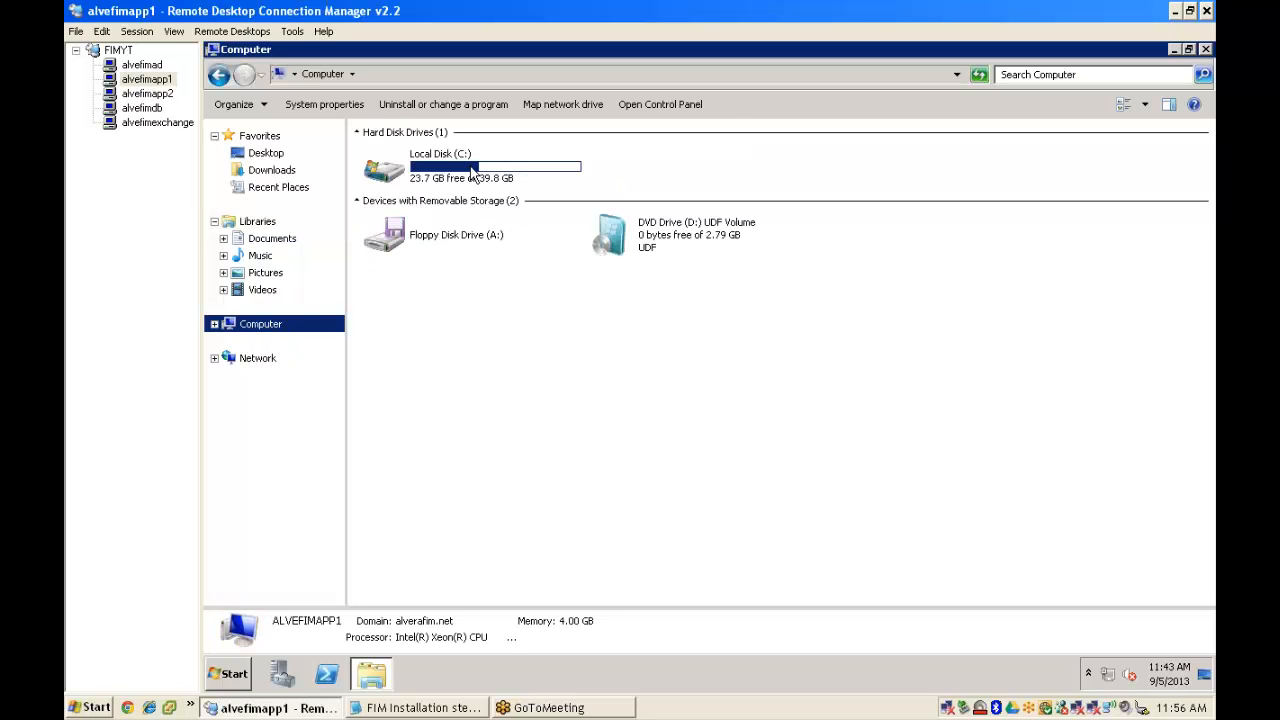
pyautogui.doubleClick(474, 176)
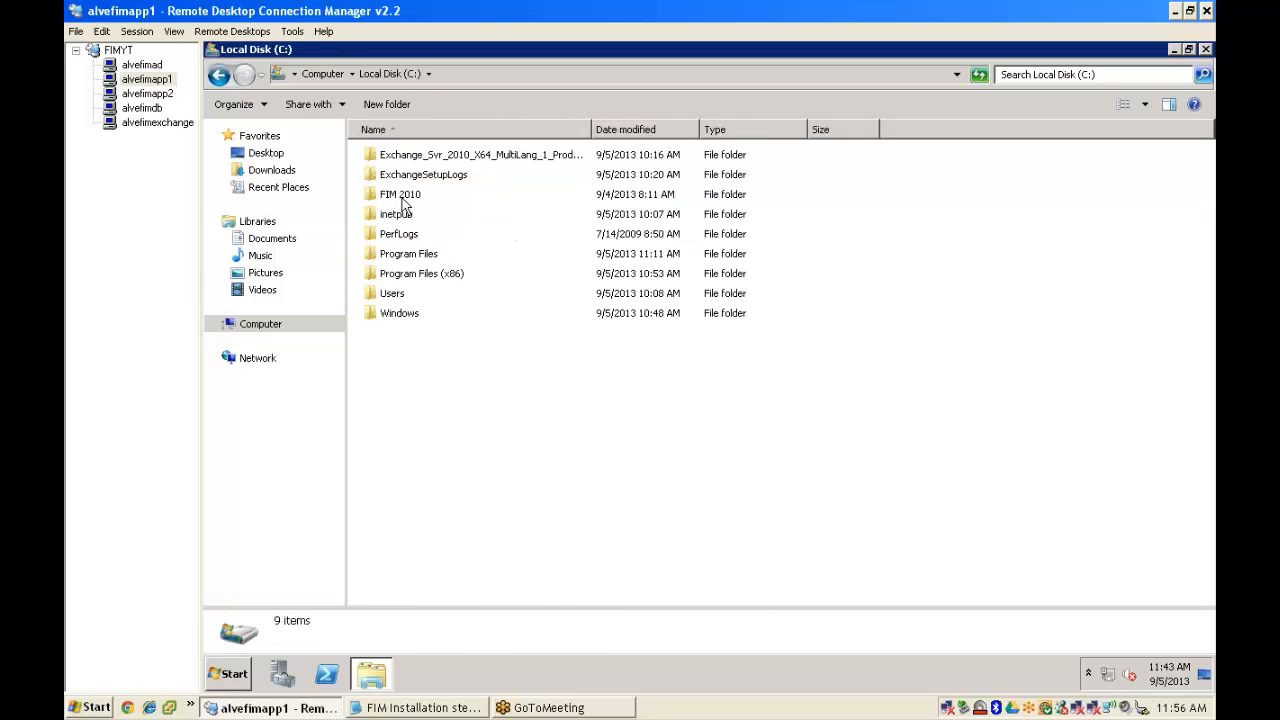
pyautogui.doubleClick(436, 196)
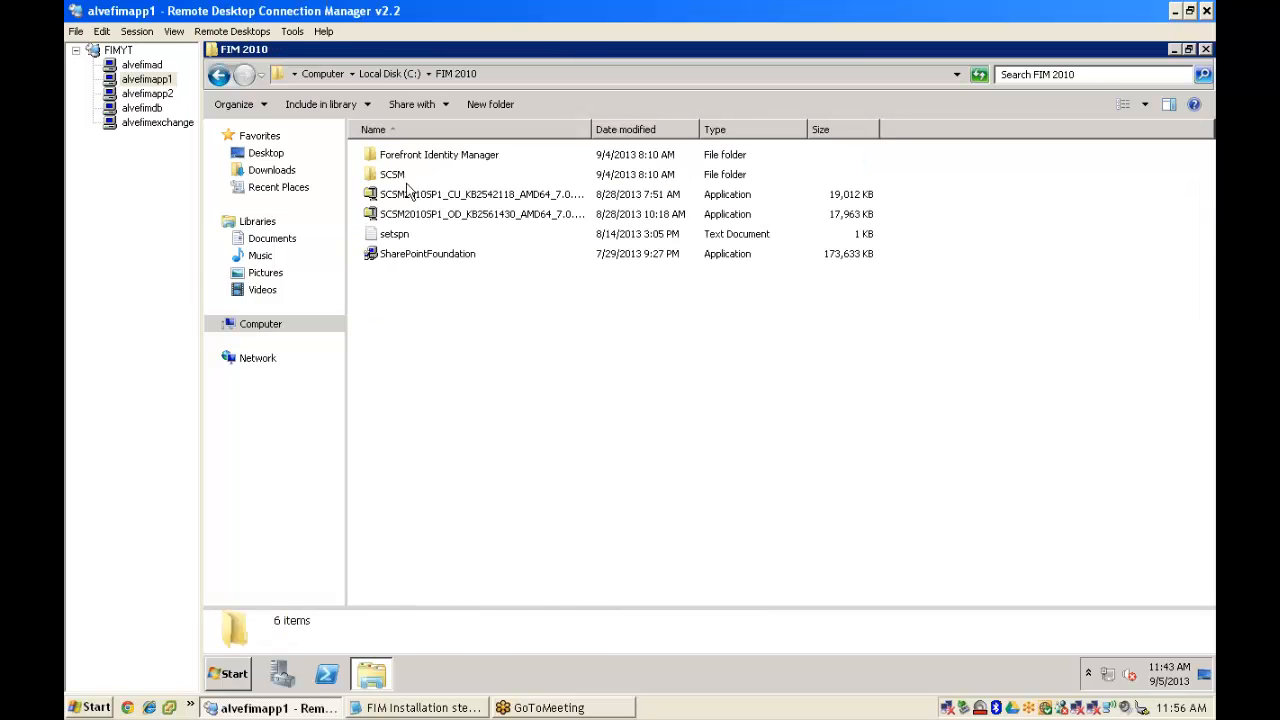
pyautogui.doubleClick(392, 175)
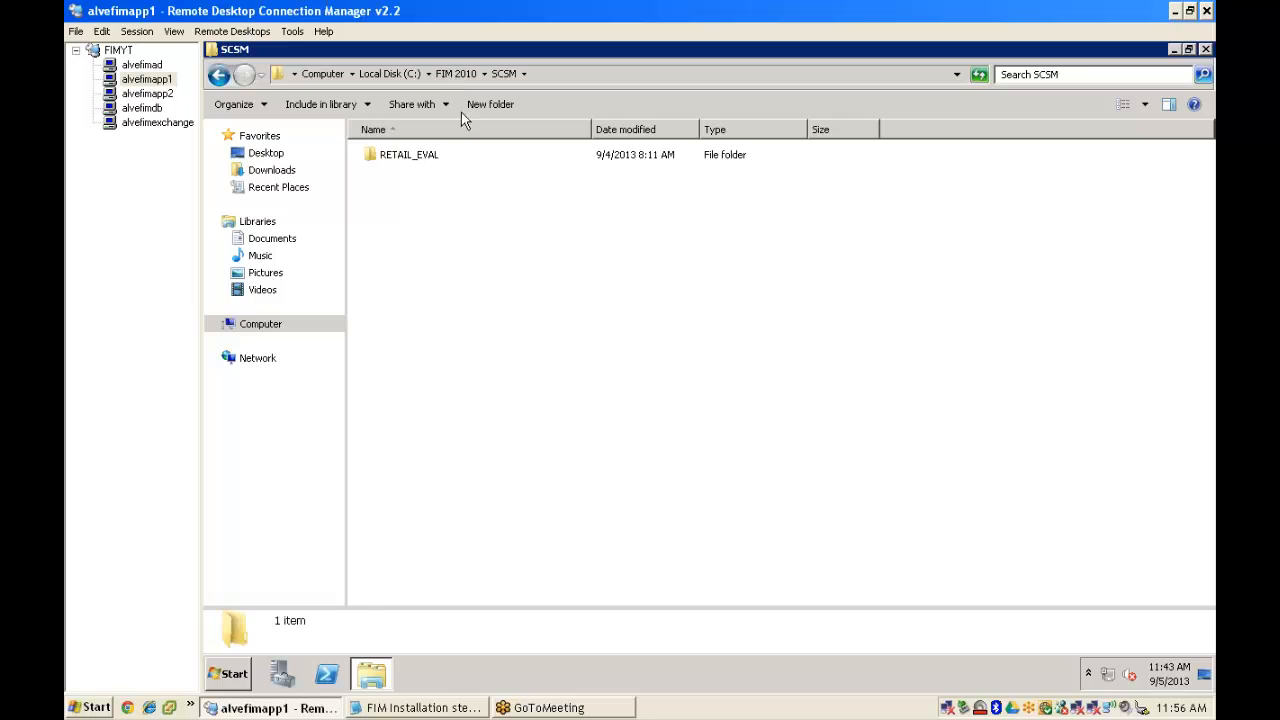
pyautogui.press('BackSpace')
pyautogui.moveTo(591, 129); pyautogui.dragTo(669, 151)
pyautogui.doubleClick(562, 196)
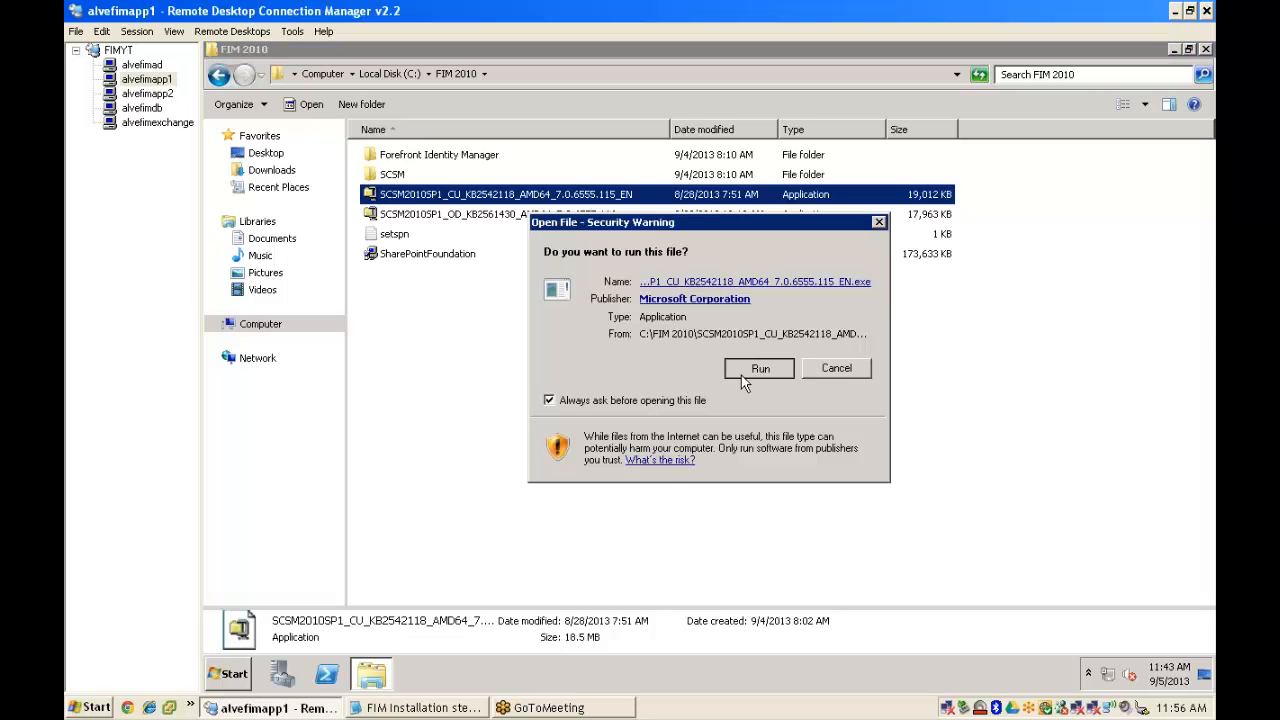
pyautogui.click(741, 374)
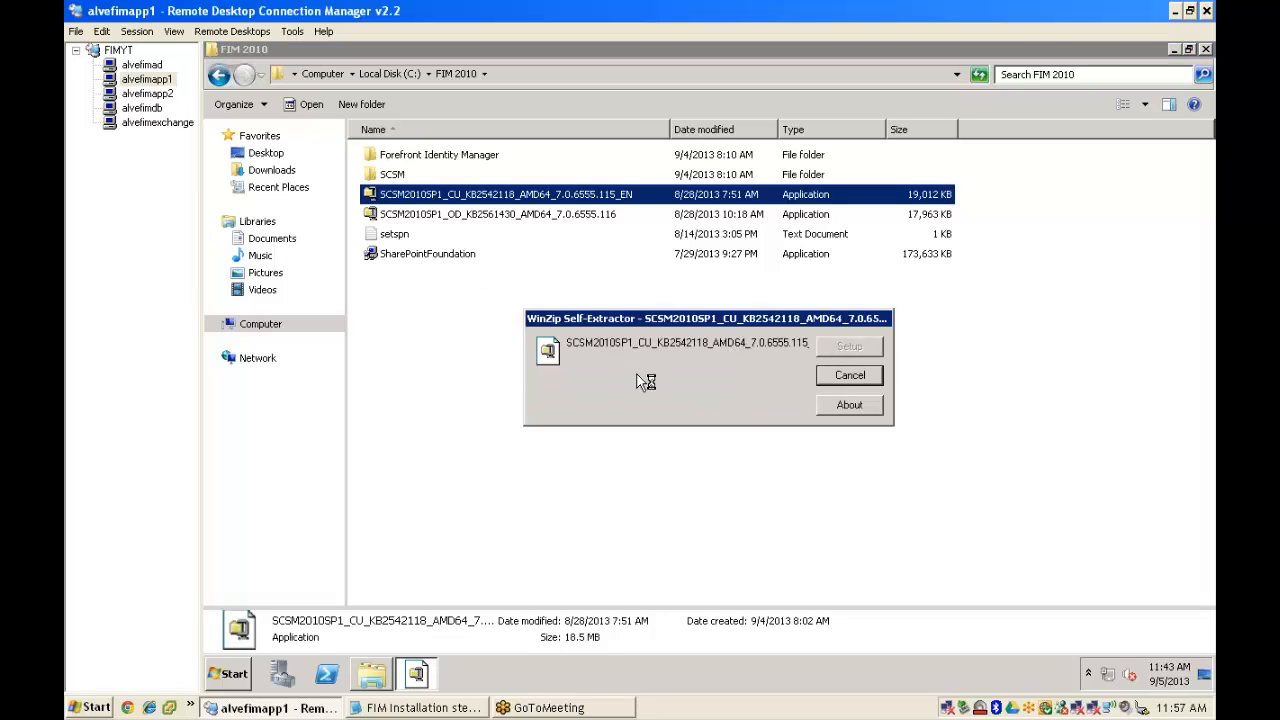
pyautogui.click(148, 94)
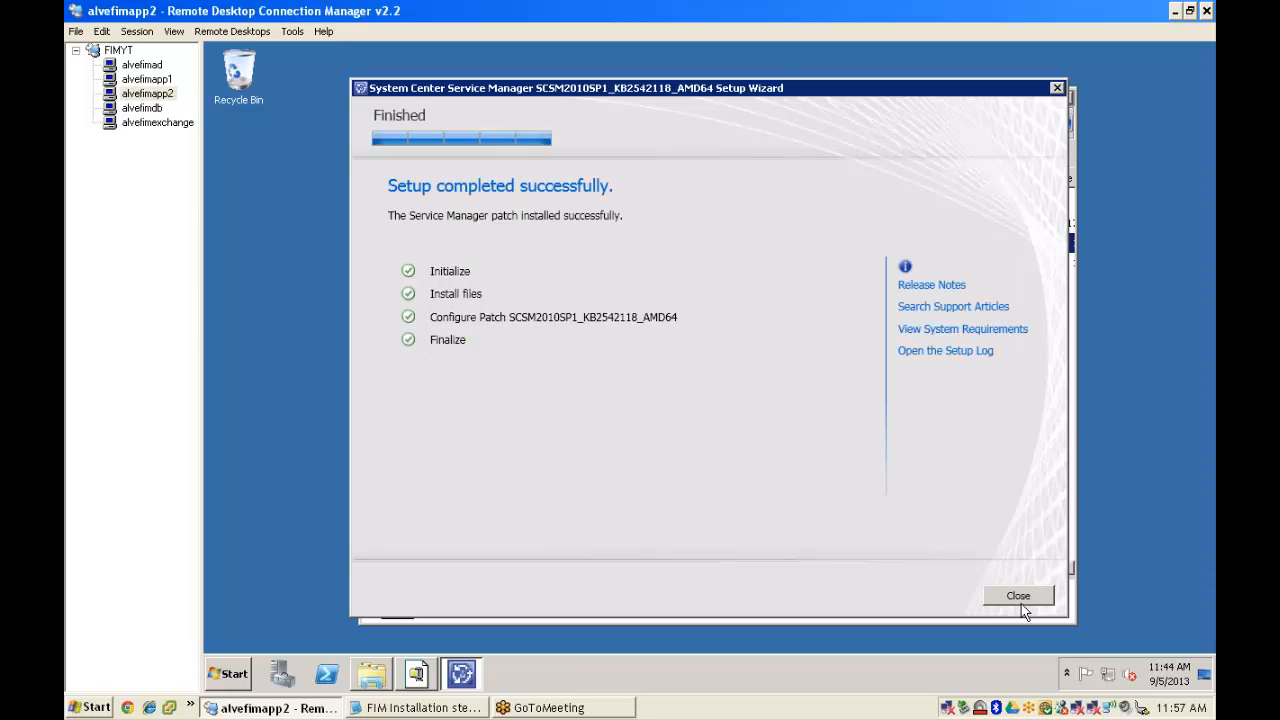
# - On alvefimapp2, close the finished setup and launch the SCSM2010SP1_OD hotfix installer
pyautogui.click(1018, 596)
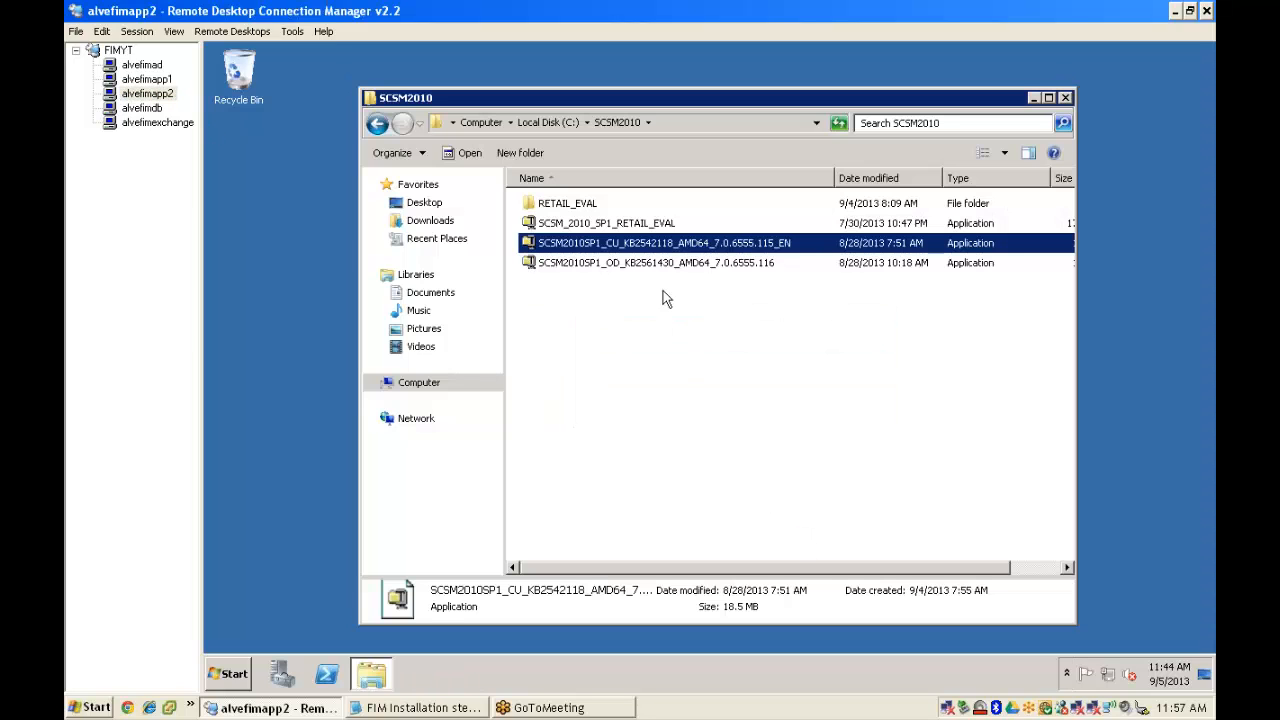
pyautogui.doubleClick(674, 266)
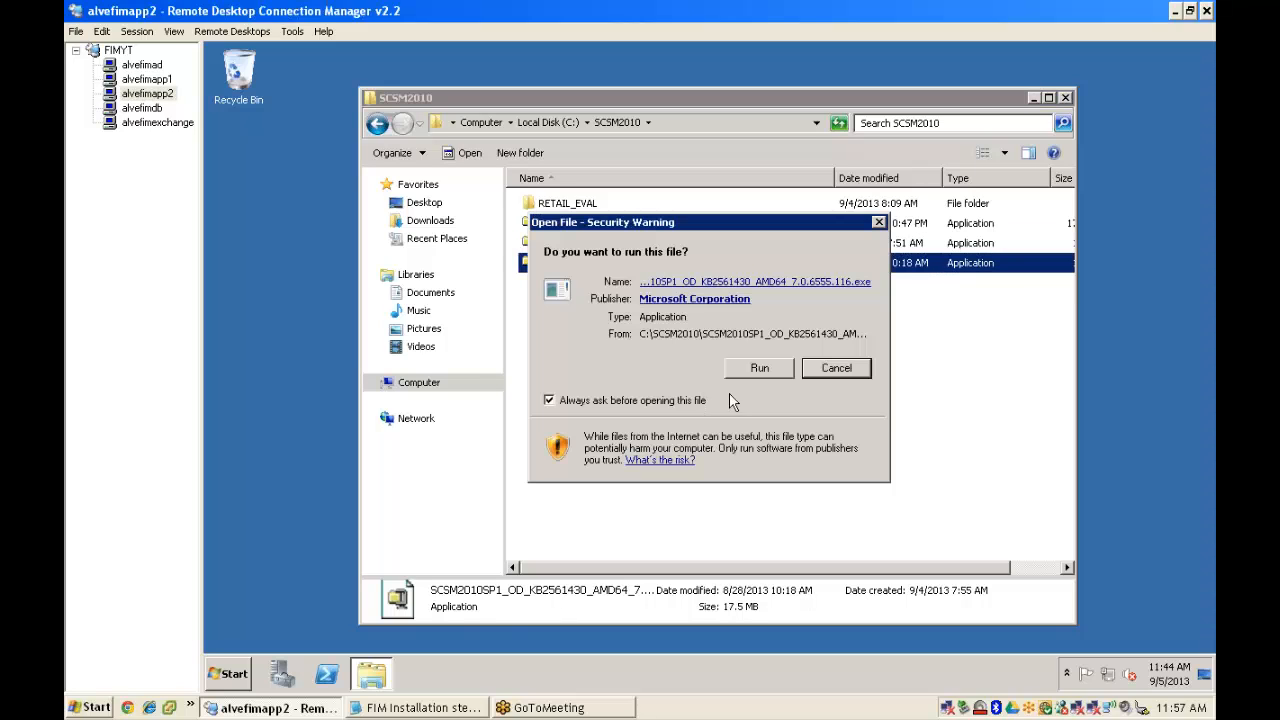
pyautogui.click(762, 368)
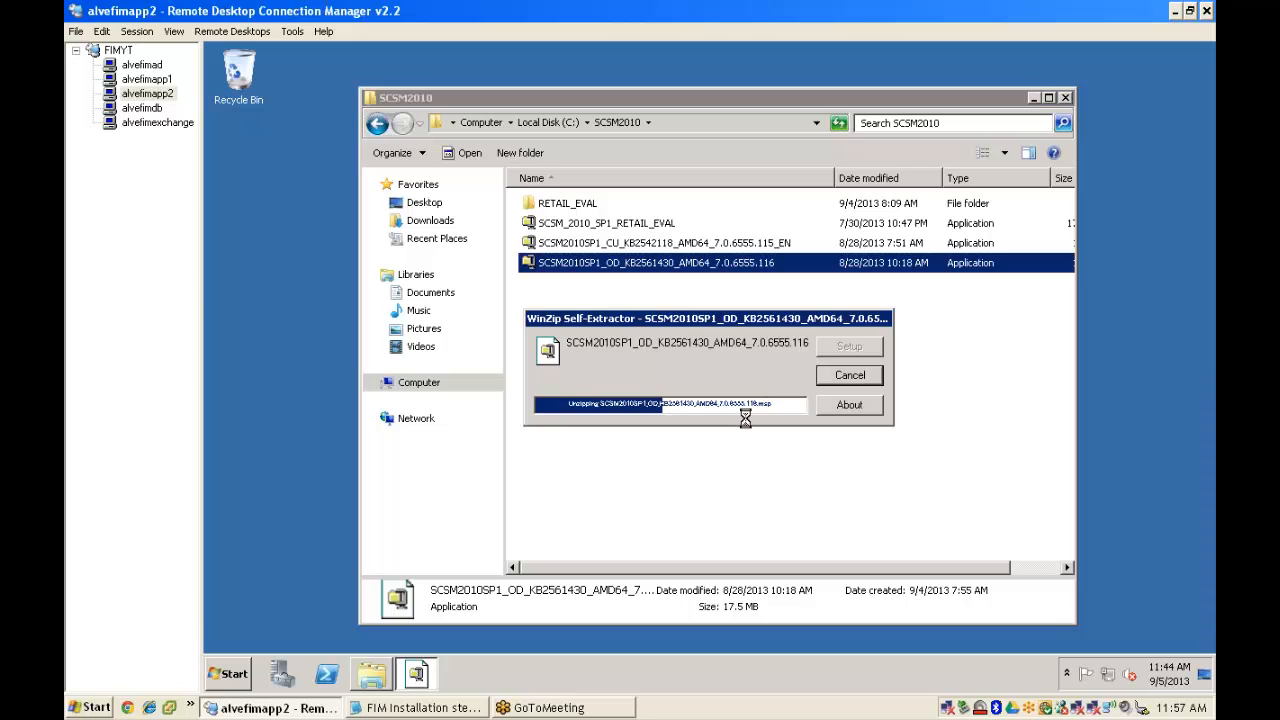
# - On alvefimapp1, accept the KB2542118 license and start the install
pyautogui.click(150, 82)
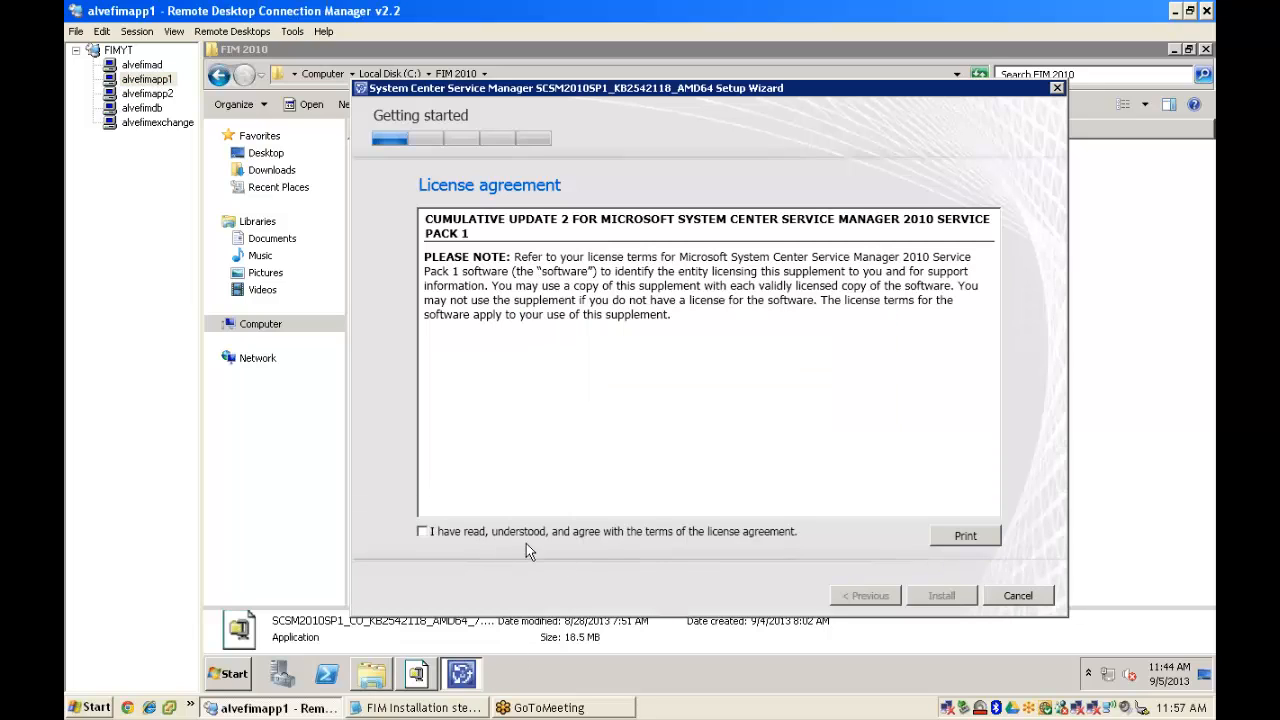
pyautogui.press('space')
pyautogui.press('Return')
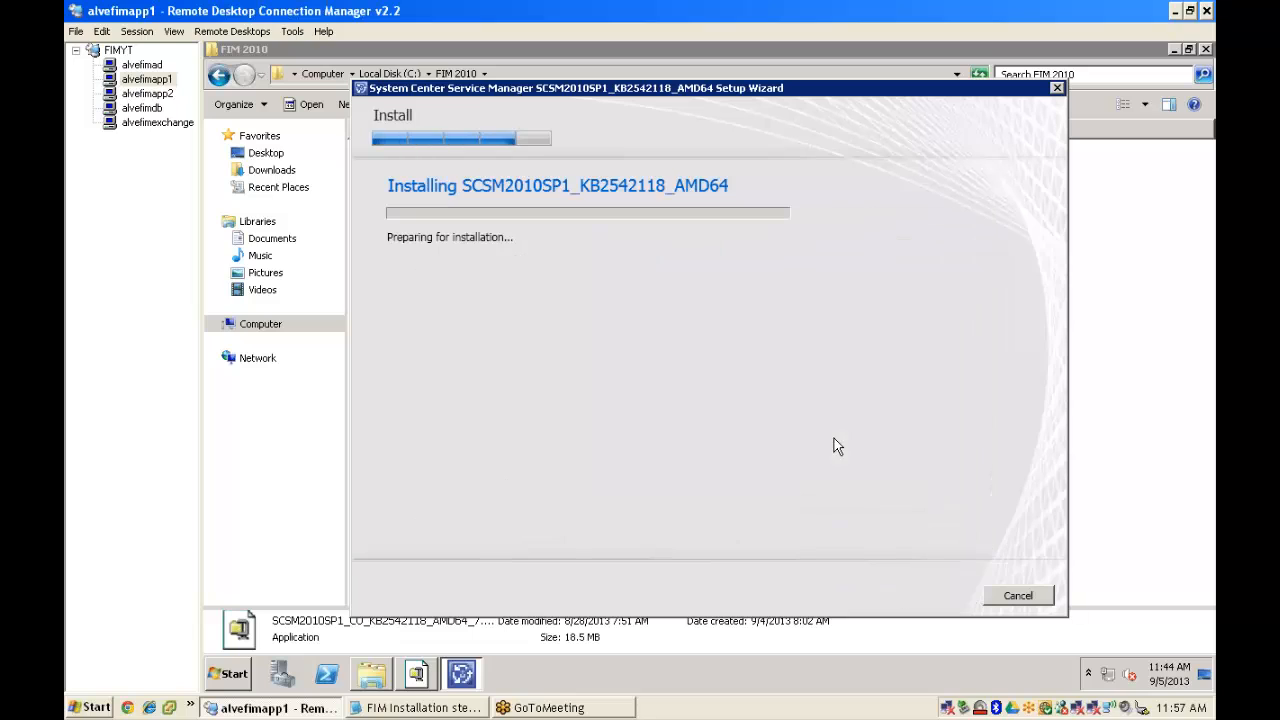
# - On alvefimapp2, accept the KB2561430 hotfix license and start installing it
pyautogui.click(158, 94)
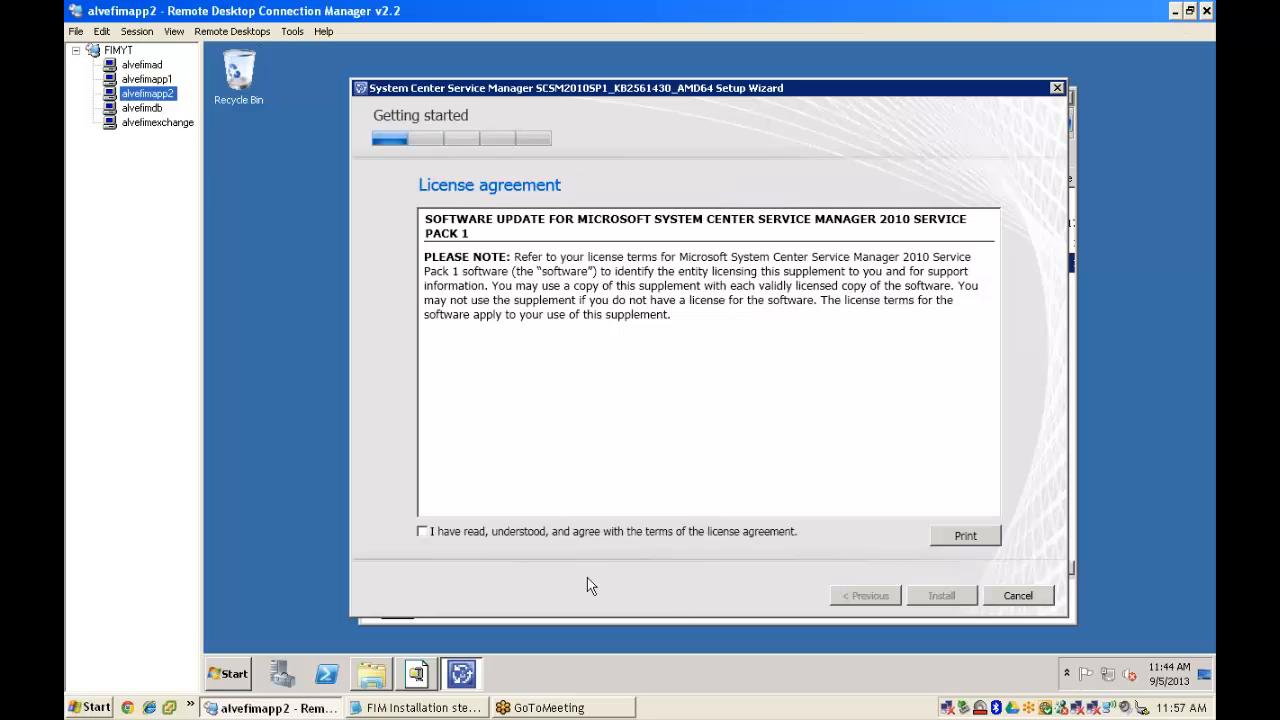
pyautogui.click(434, 530)
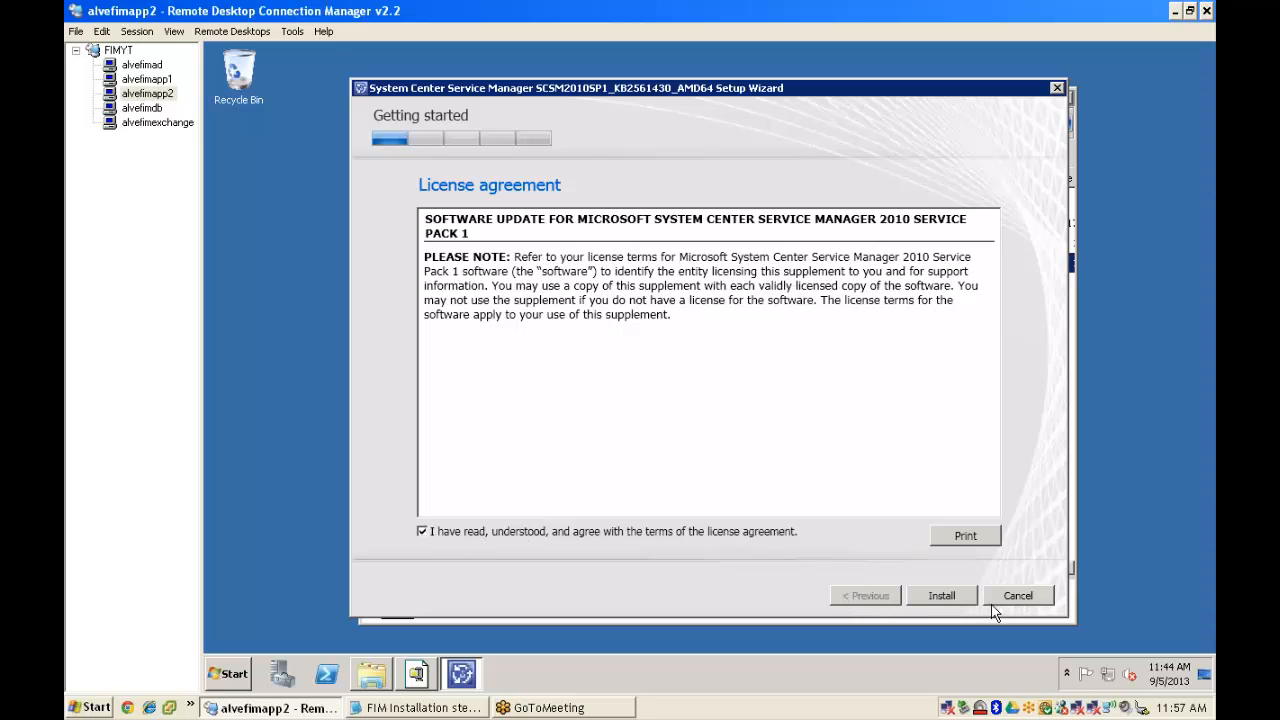
pyautogui.click(941, 595)
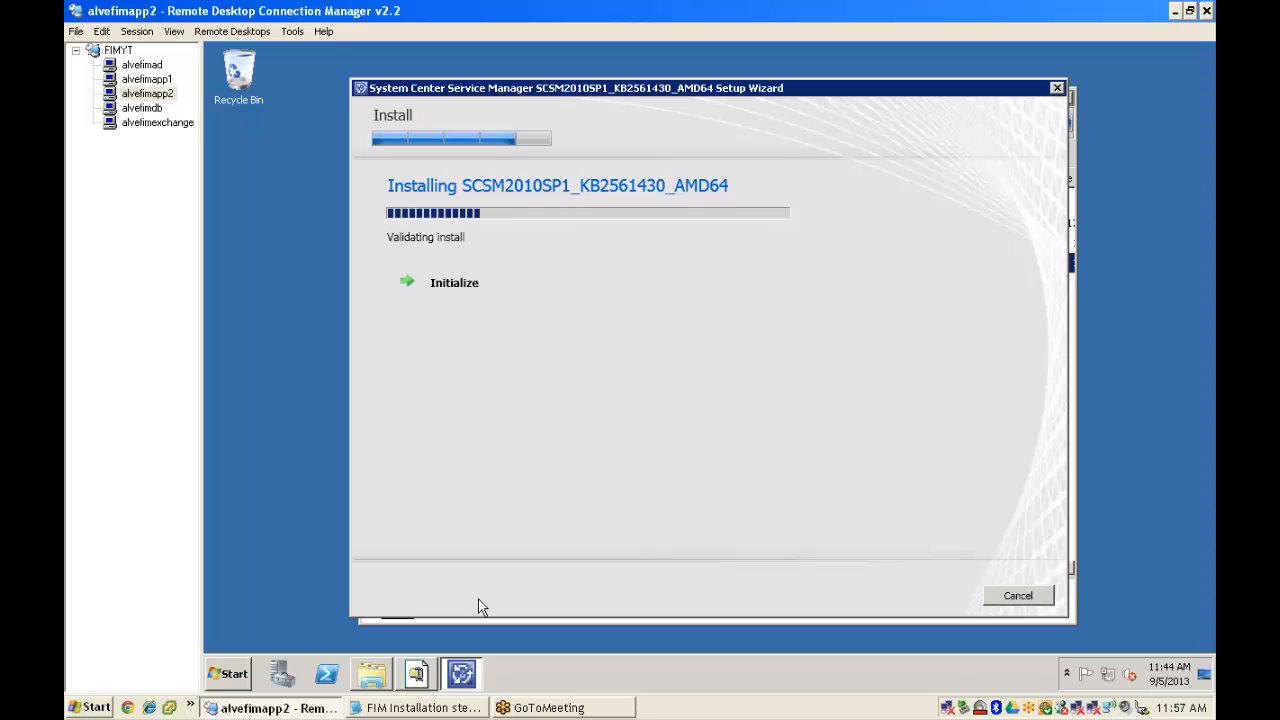
# - Open the Services console from Administrative Tools, then return to the setup wizard
pyautogui.click(225, 683)
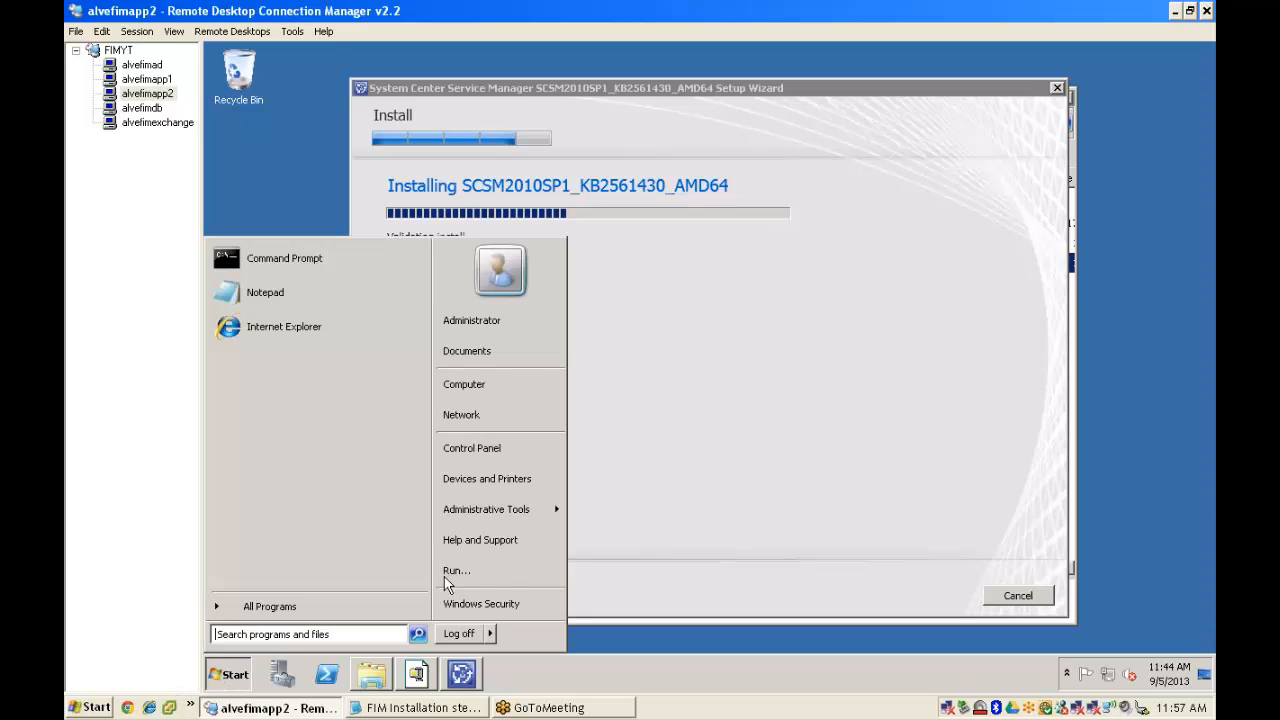
pyautogui.moveTo(520, 509)
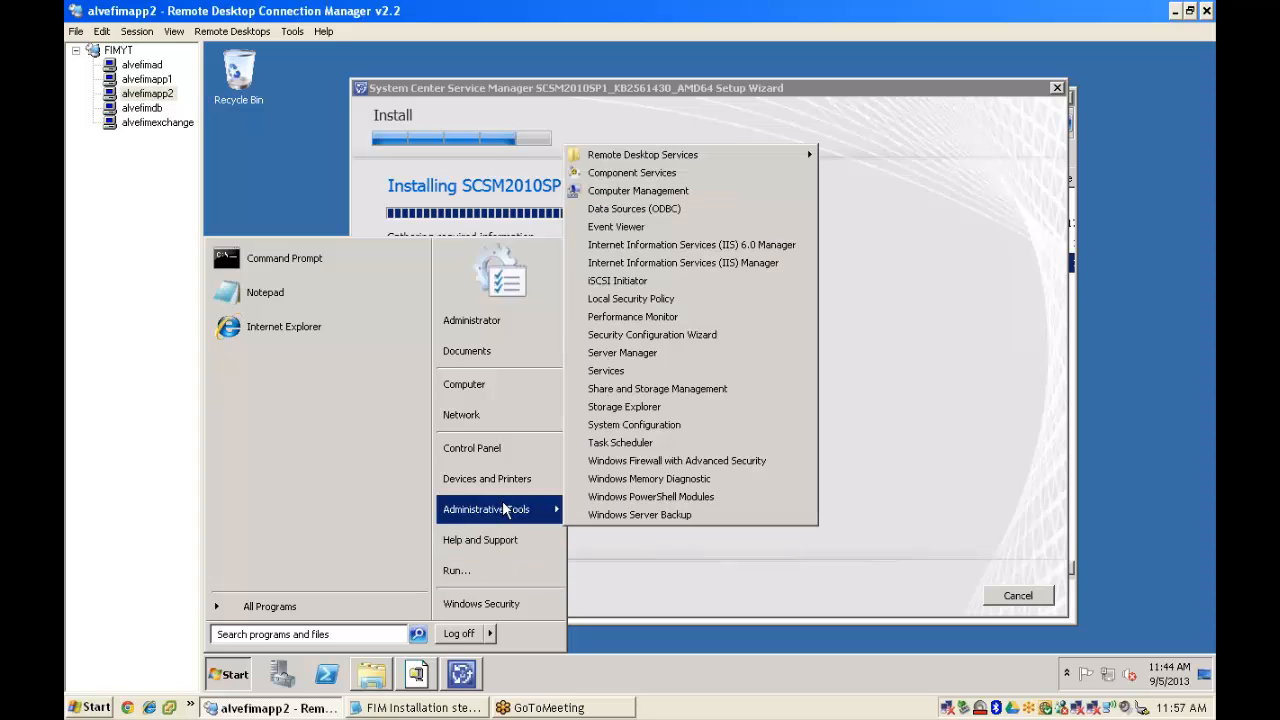
pyautogui.click(608, 371)
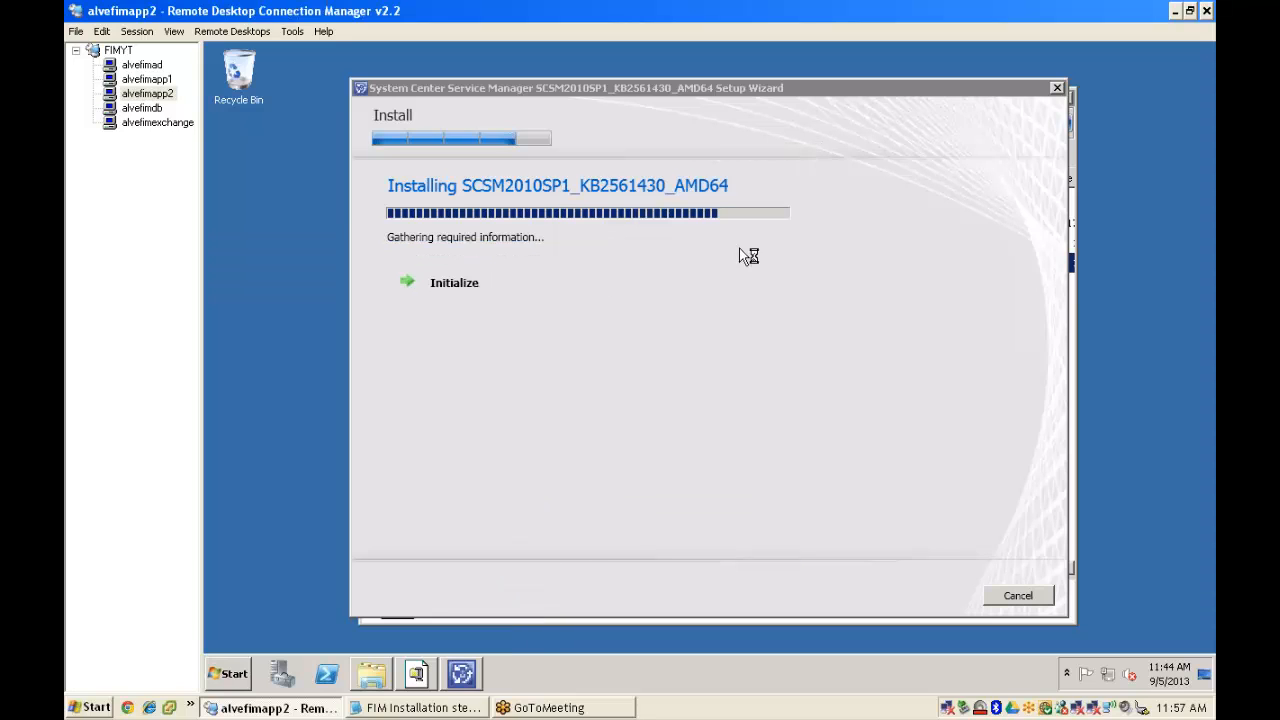
pyautogui.click(793, 100)
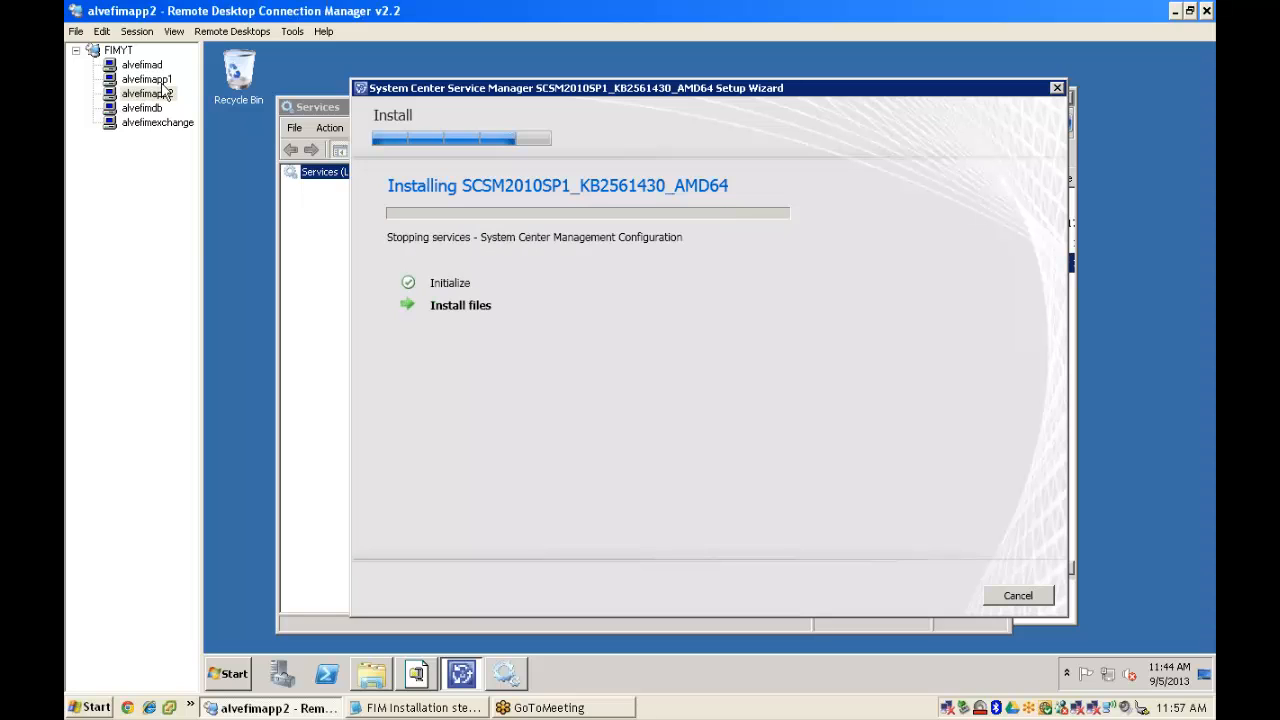
pyautogui.click(150, 79)
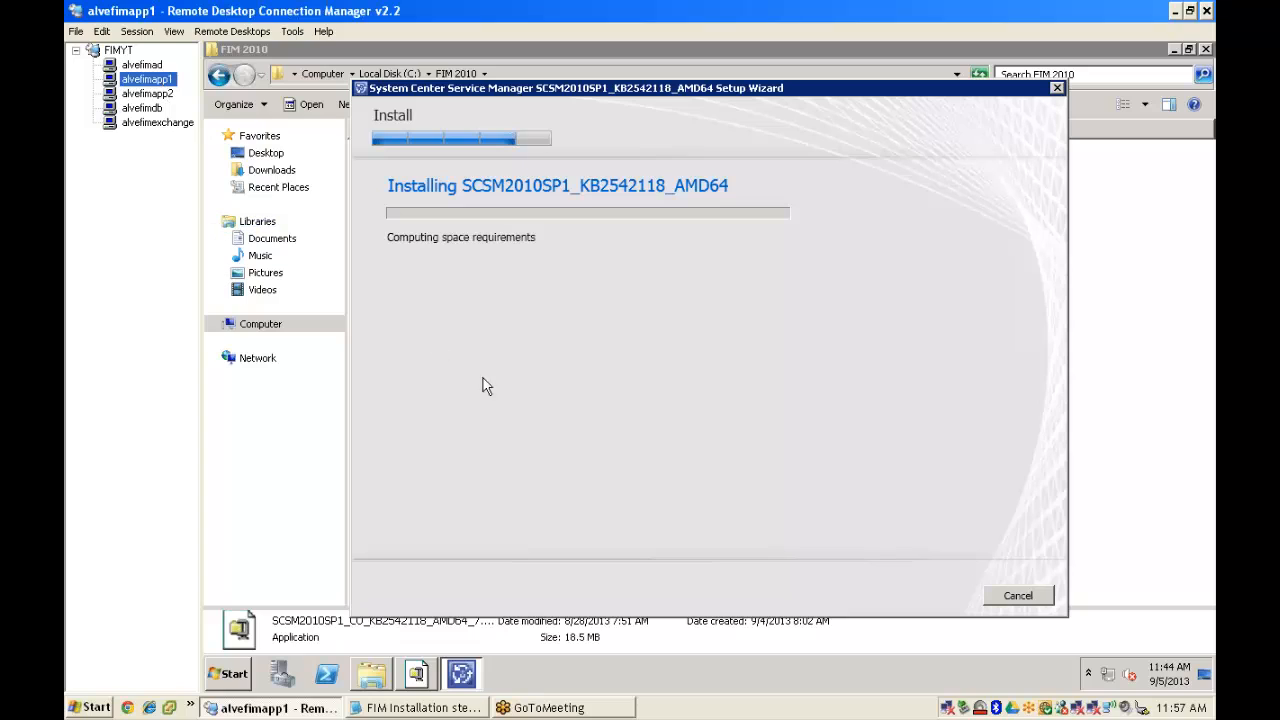
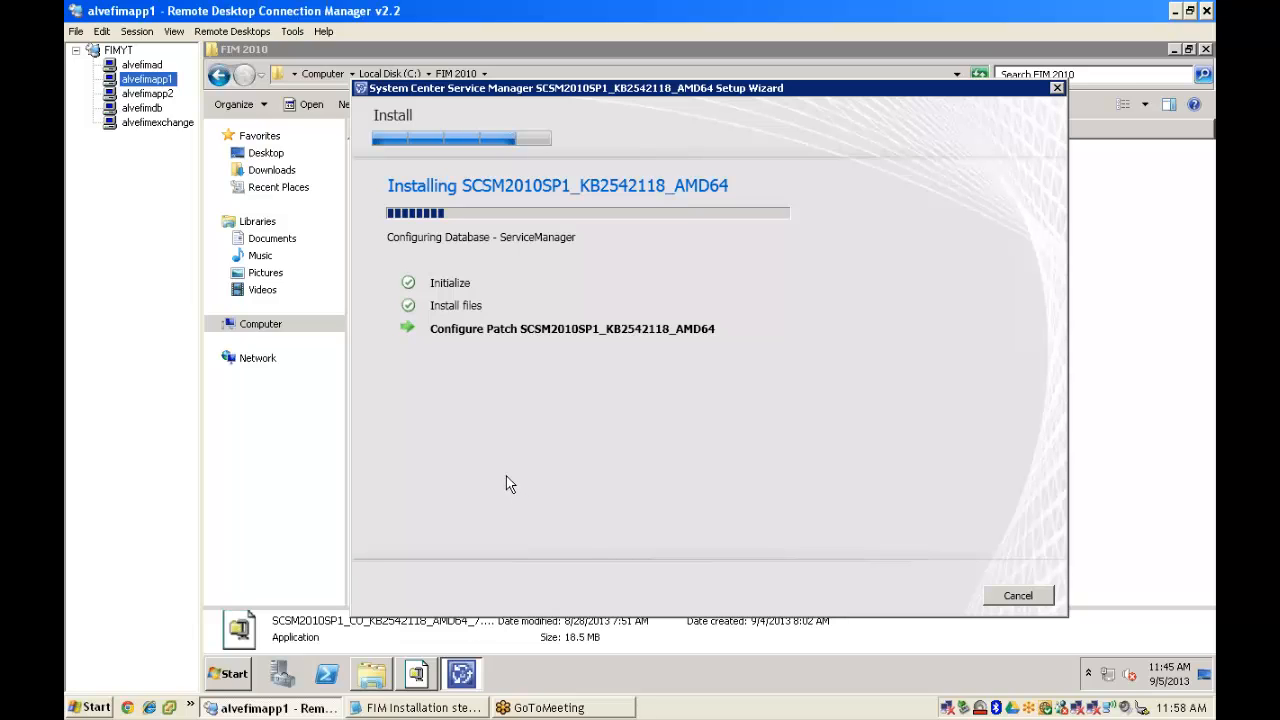
# - Check alvefimapp1 and alvefimapp2 in turn until alvefimapp2's KB2561430 patch setup shows Finished
pyautogui.click(138, 97)
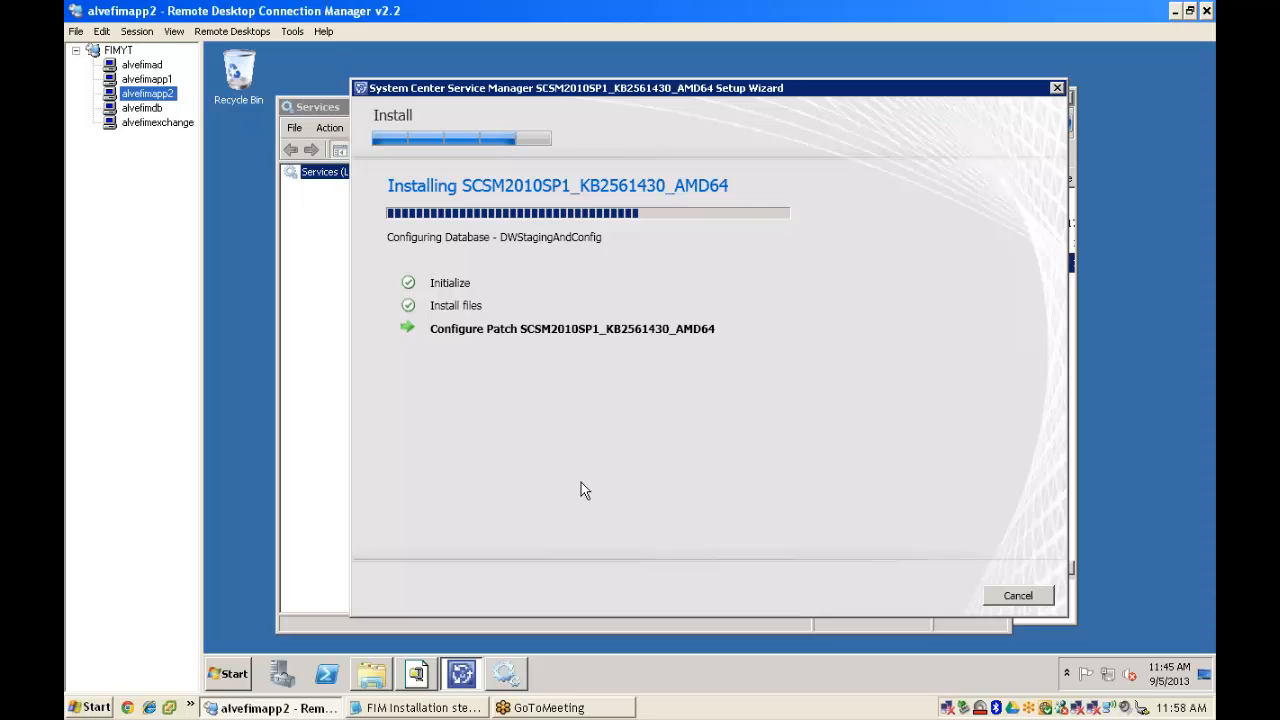
pyautogui.click(142, 78)
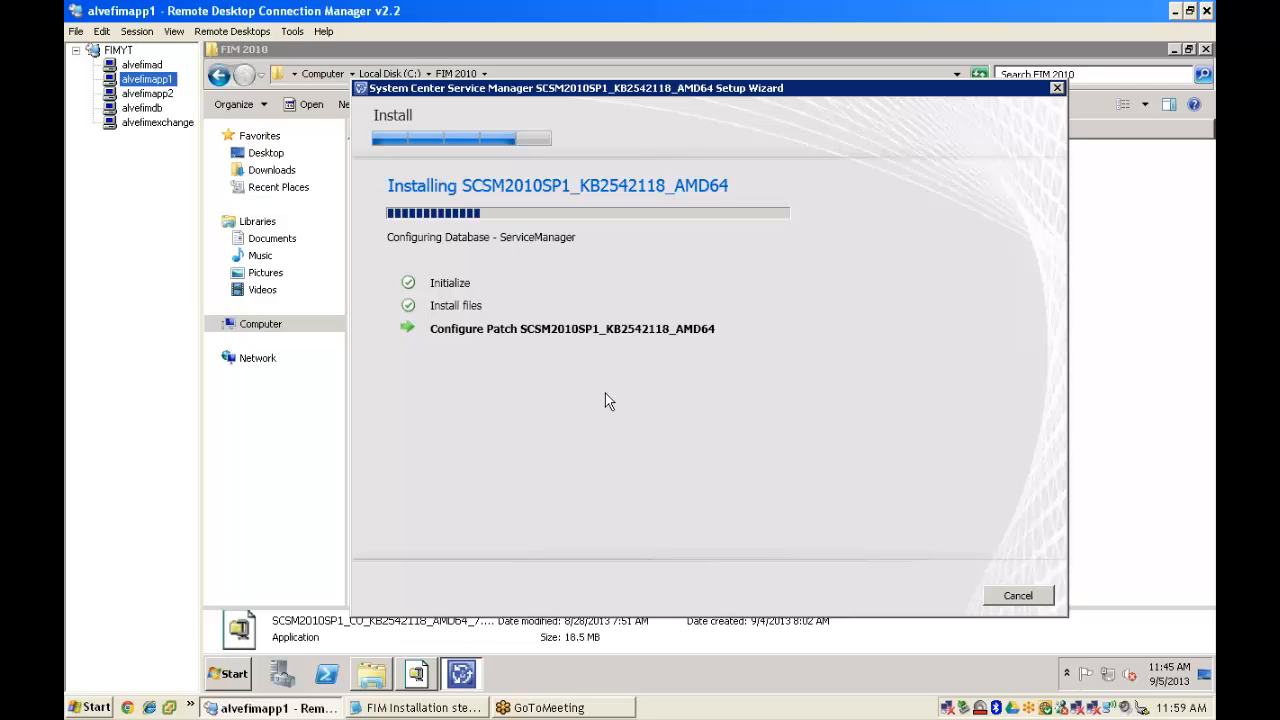
pyautogui.click(150, 94)
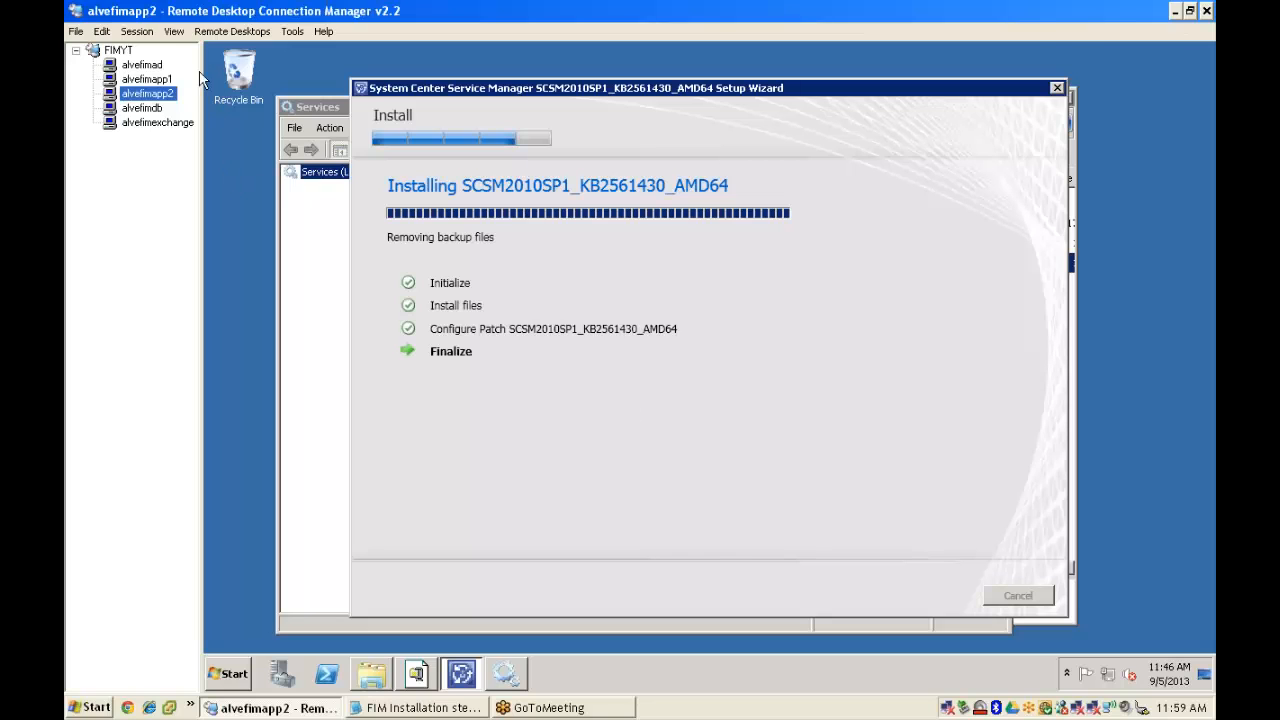
pyautogui.click(152, 80)
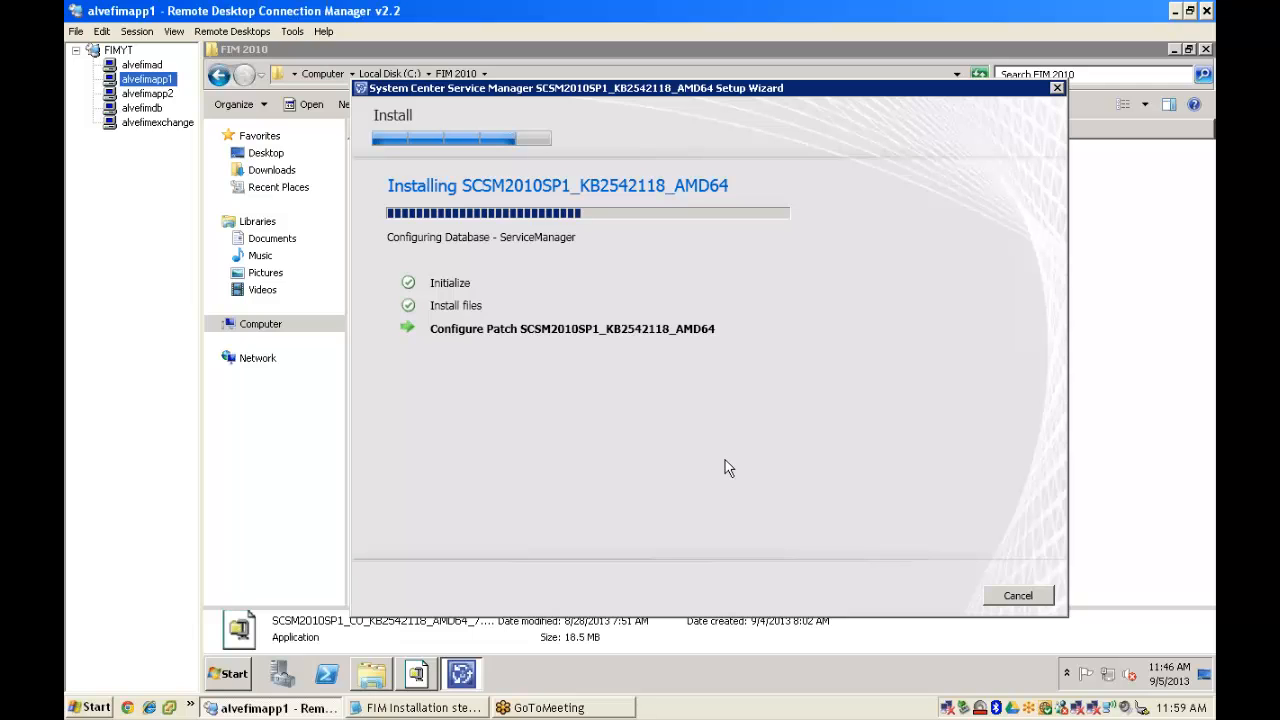
pyautogui.click(147, 93)
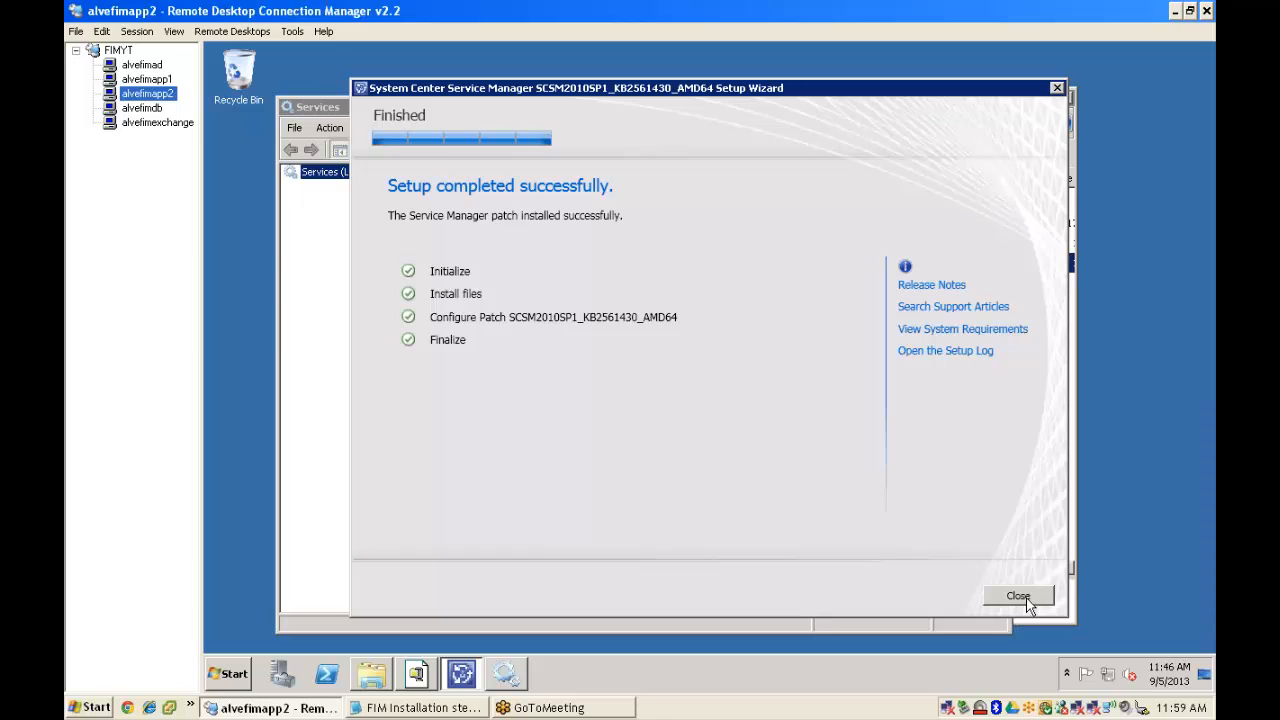
# - Close the finished setup wizard, then start the System Center Management service in the maximized Services window
pyautogui.click(1024, 598)
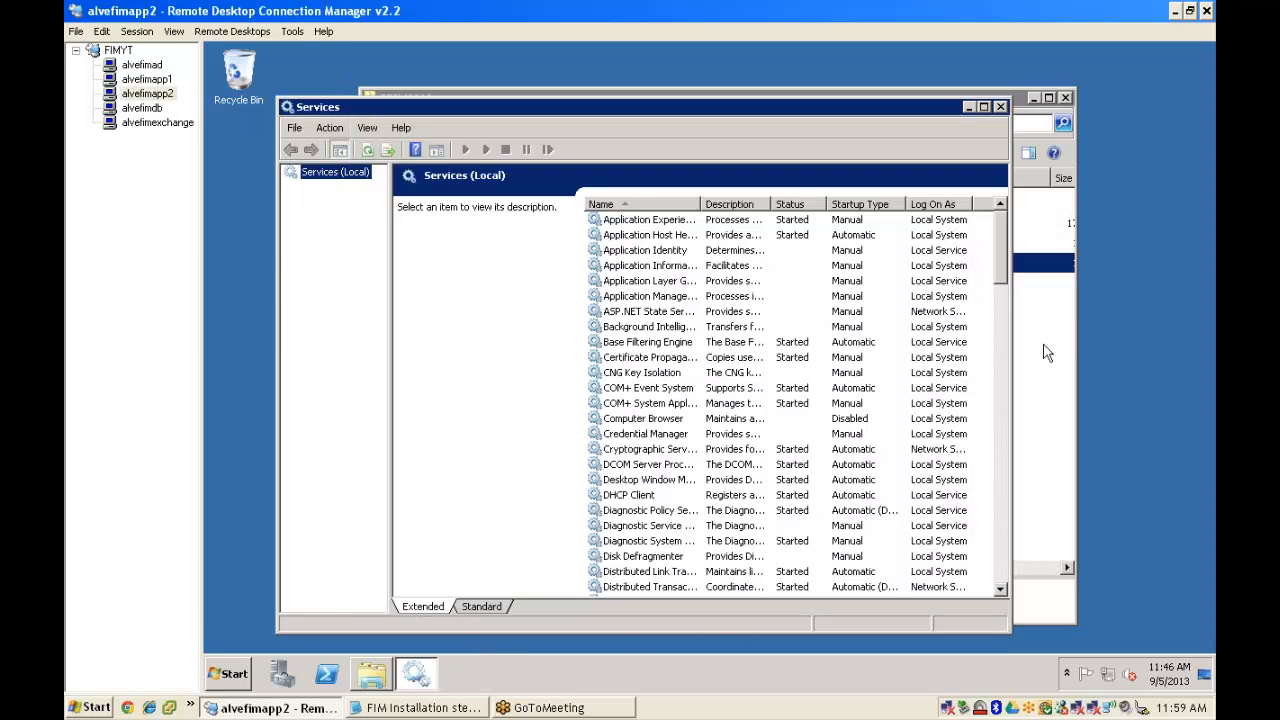
pyautogui.click(983, 106)
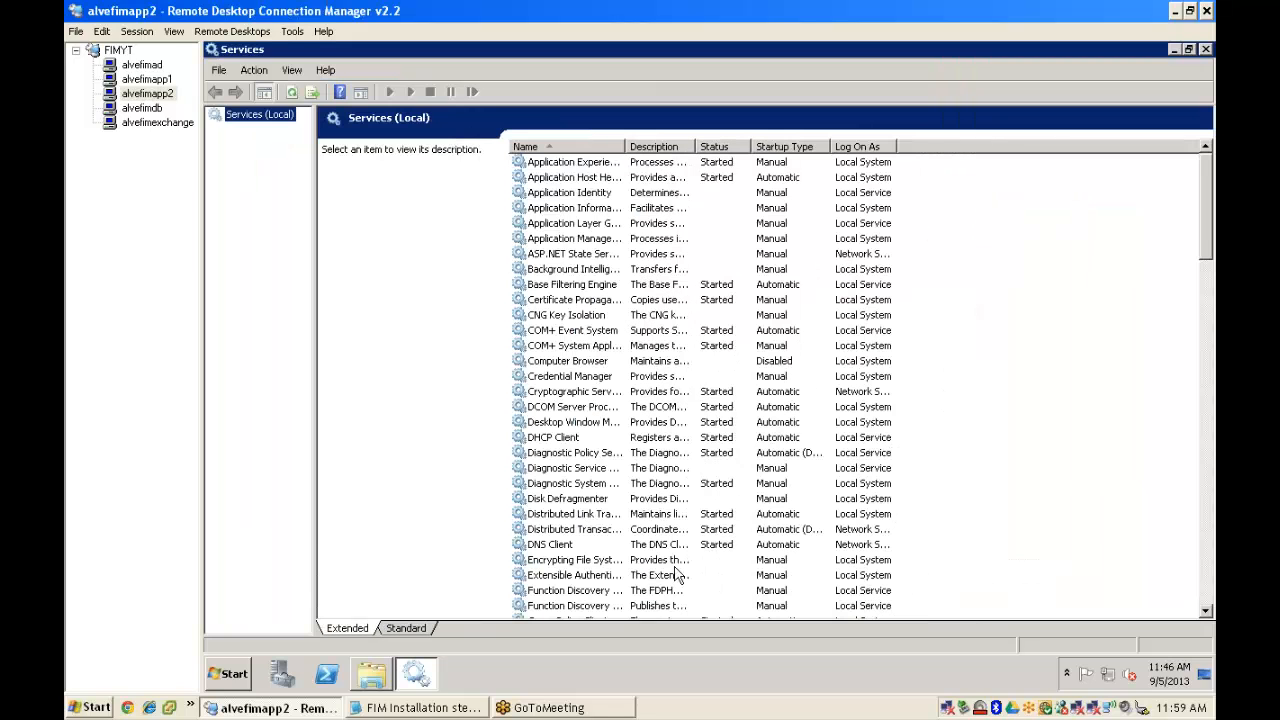
pyautogui.click(406, 630)
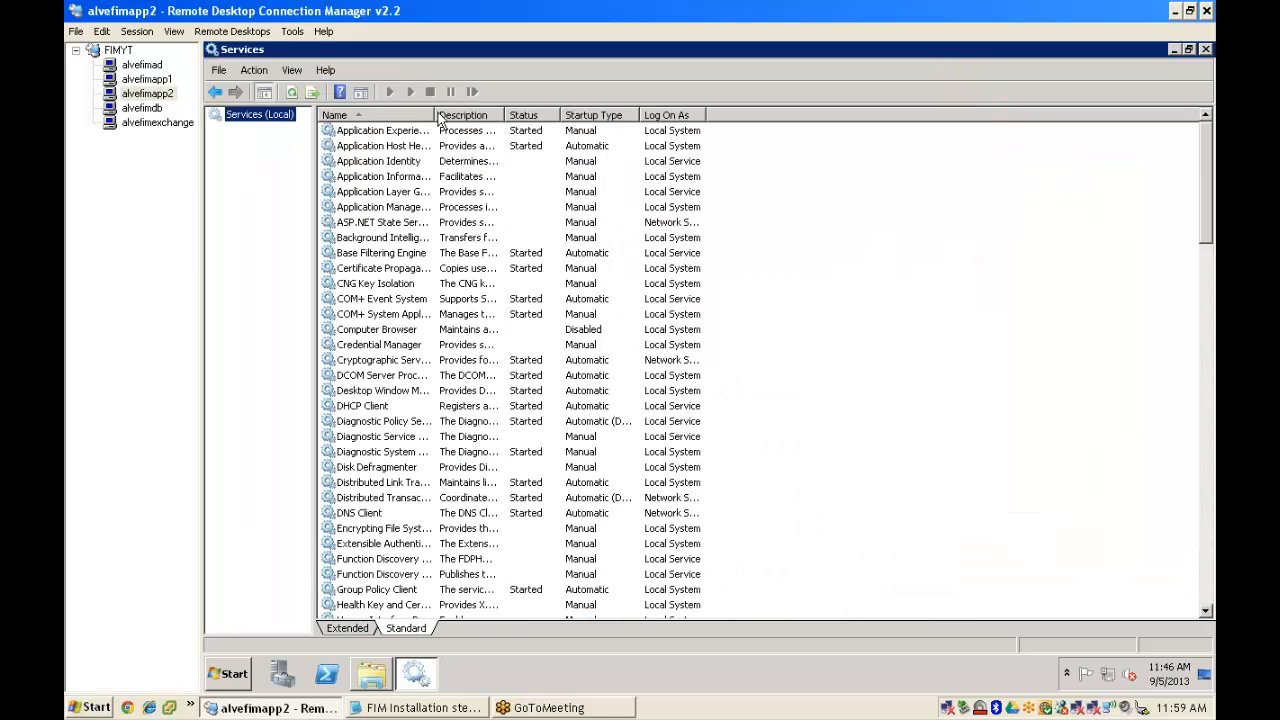
pyautogui.moveTo(437, 118); pyautogui.dragTo(586, 117)
pyautogui.click(1207, 335)
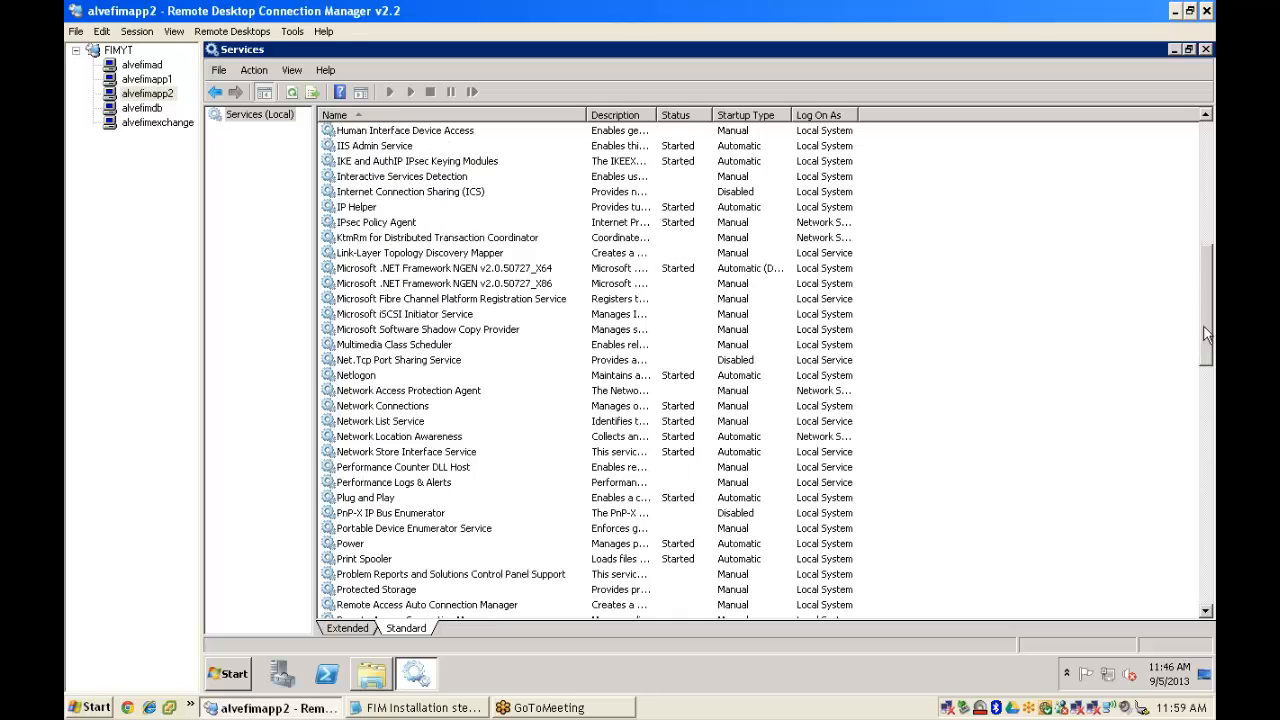
pyautogui.moveTo(1207, 335); pyautogui.dragTo(1211, 455)
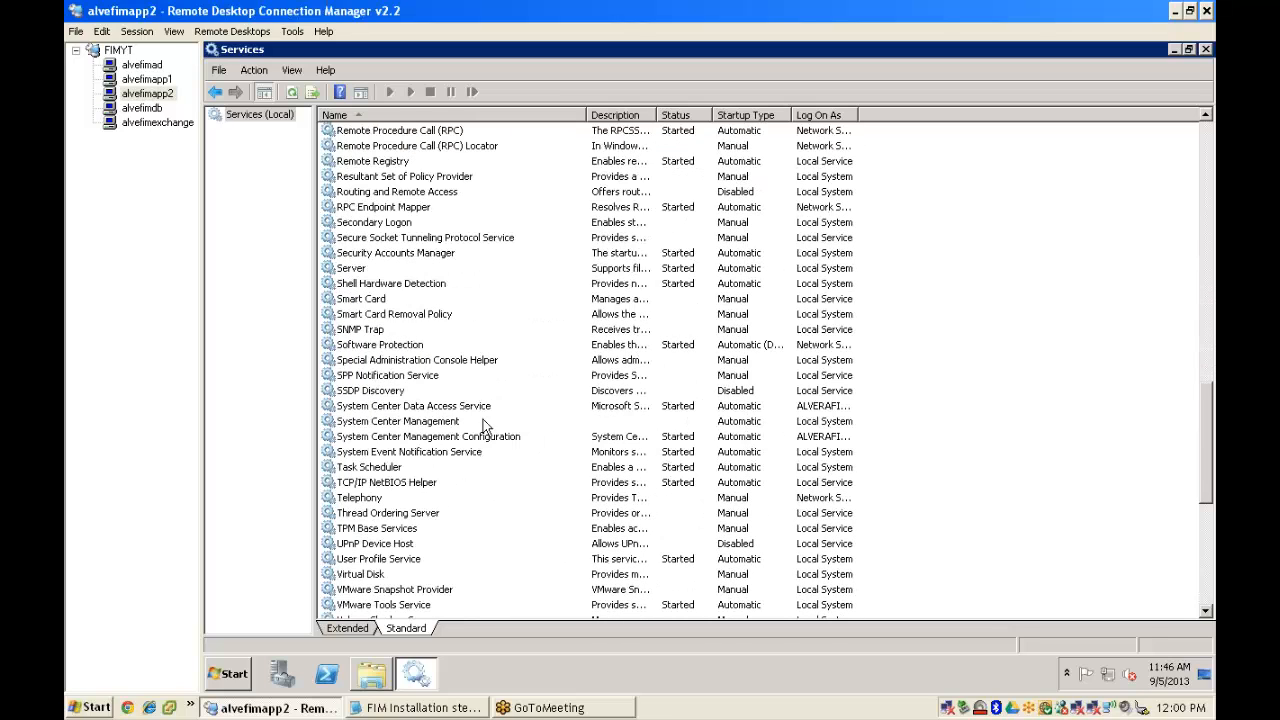
pyautogui.click(483, 423)
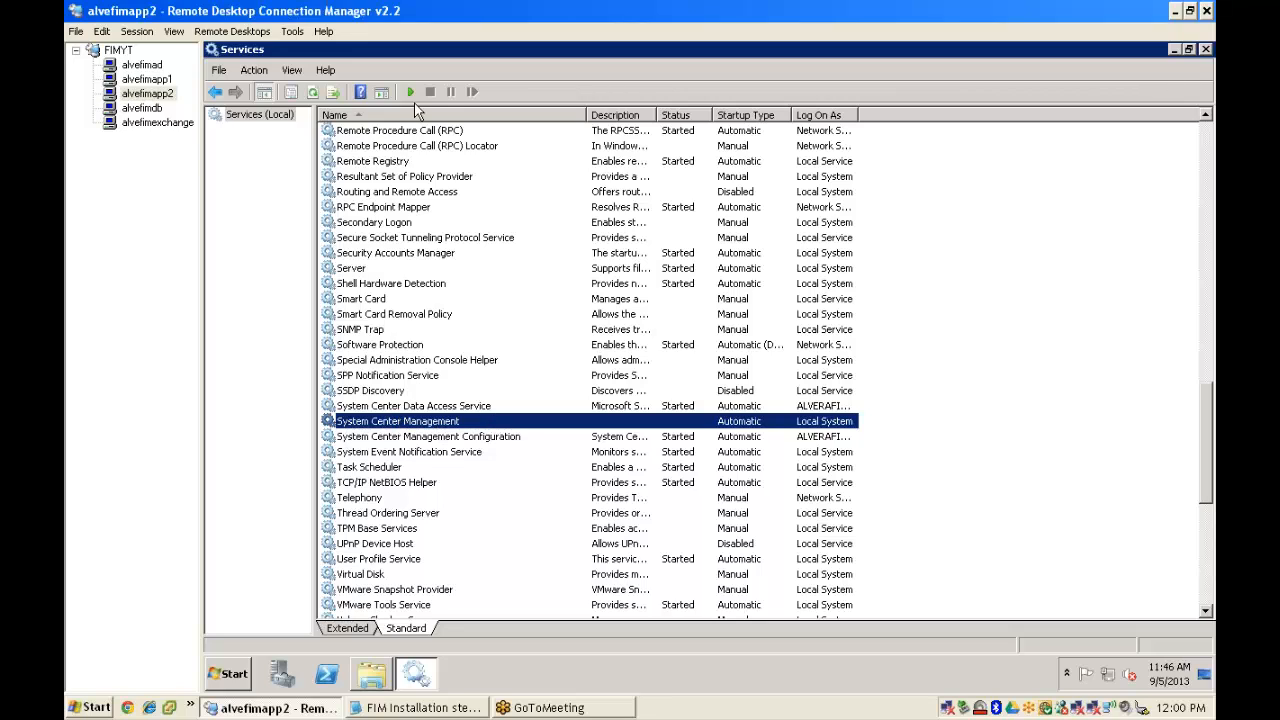
pyautogui.click(409, 91)
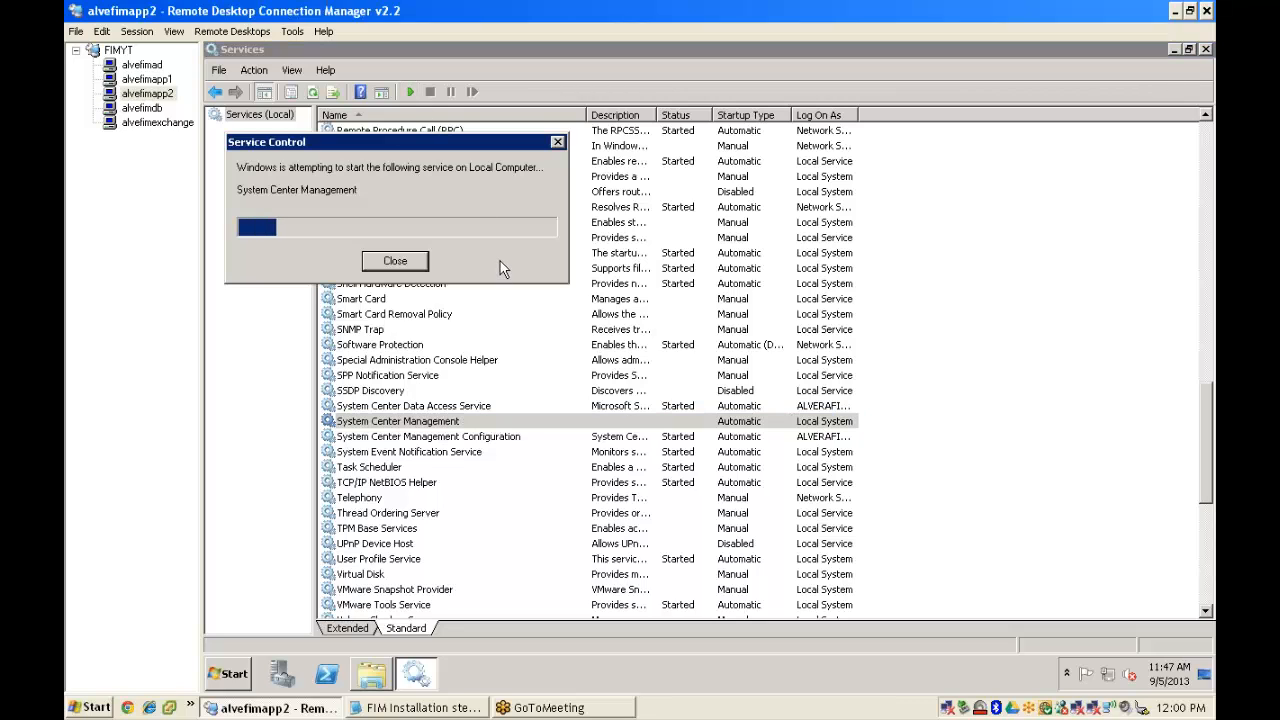
# - Select the System Center Data Access Service, then close Services and the SCSM2010 folder
pyautogui.click(431, 407)
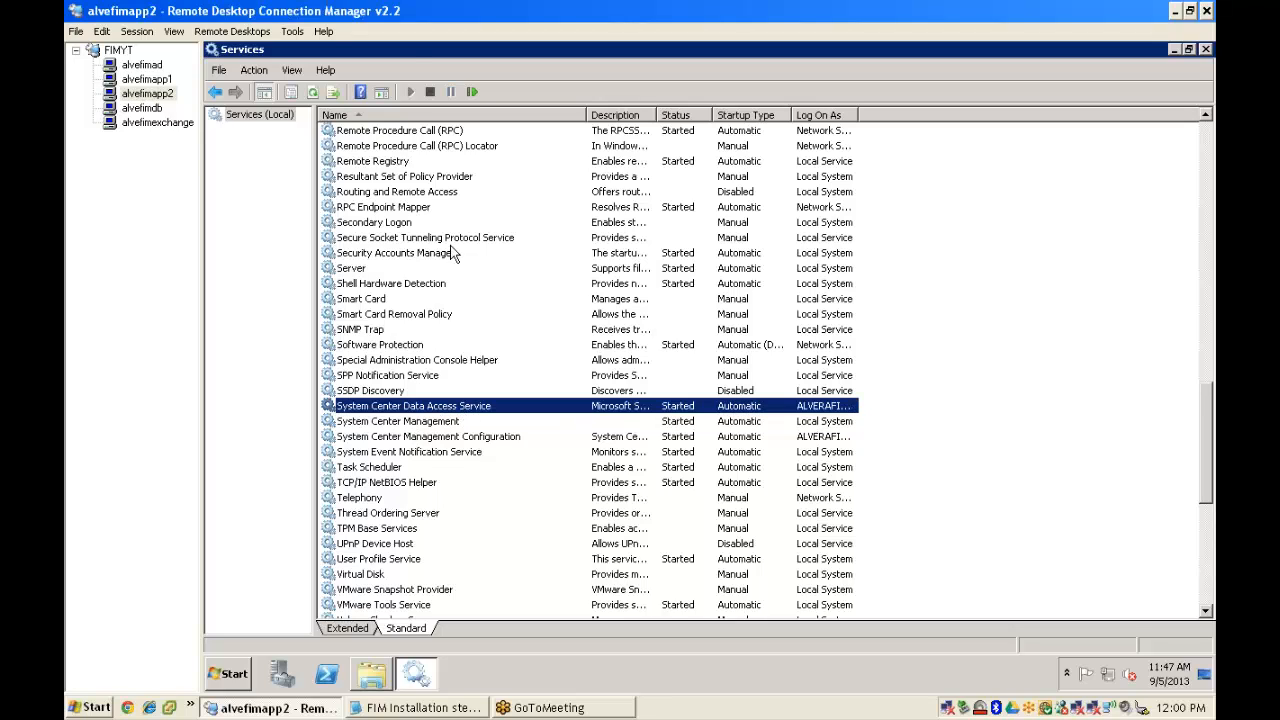
pyautogui.rightClick(408, 50)
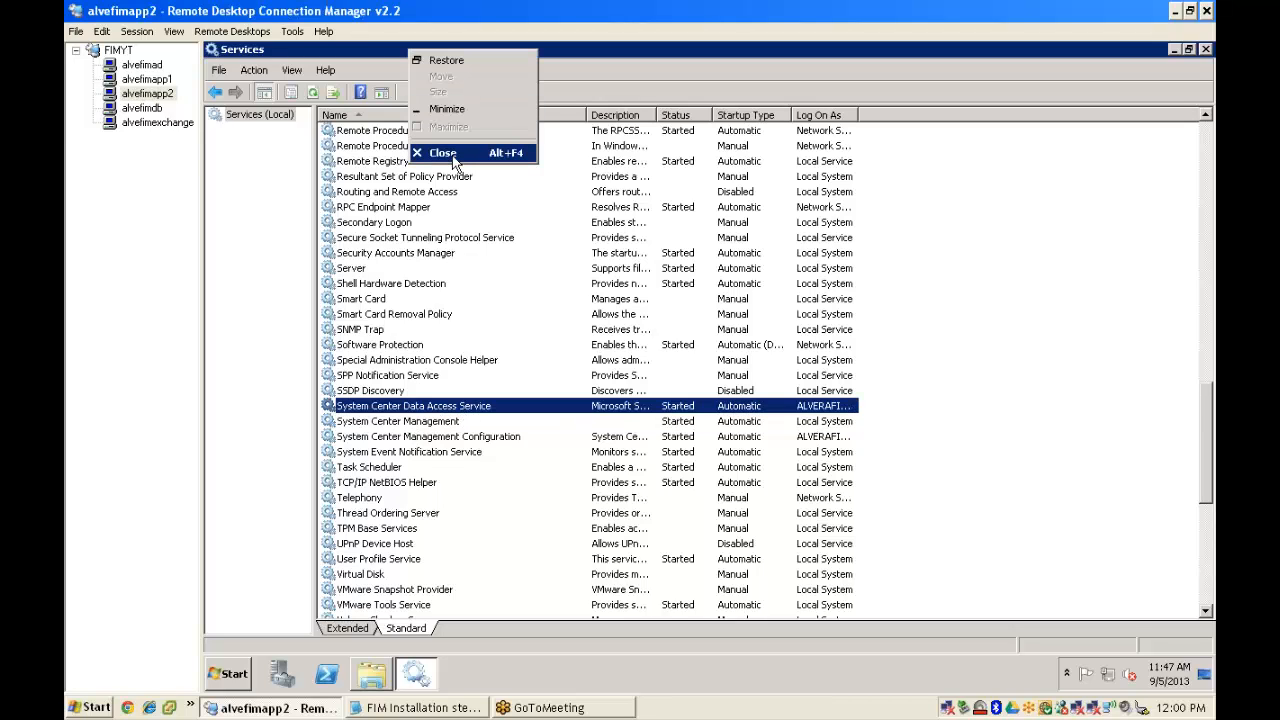
pyautogui.click(450, 155)
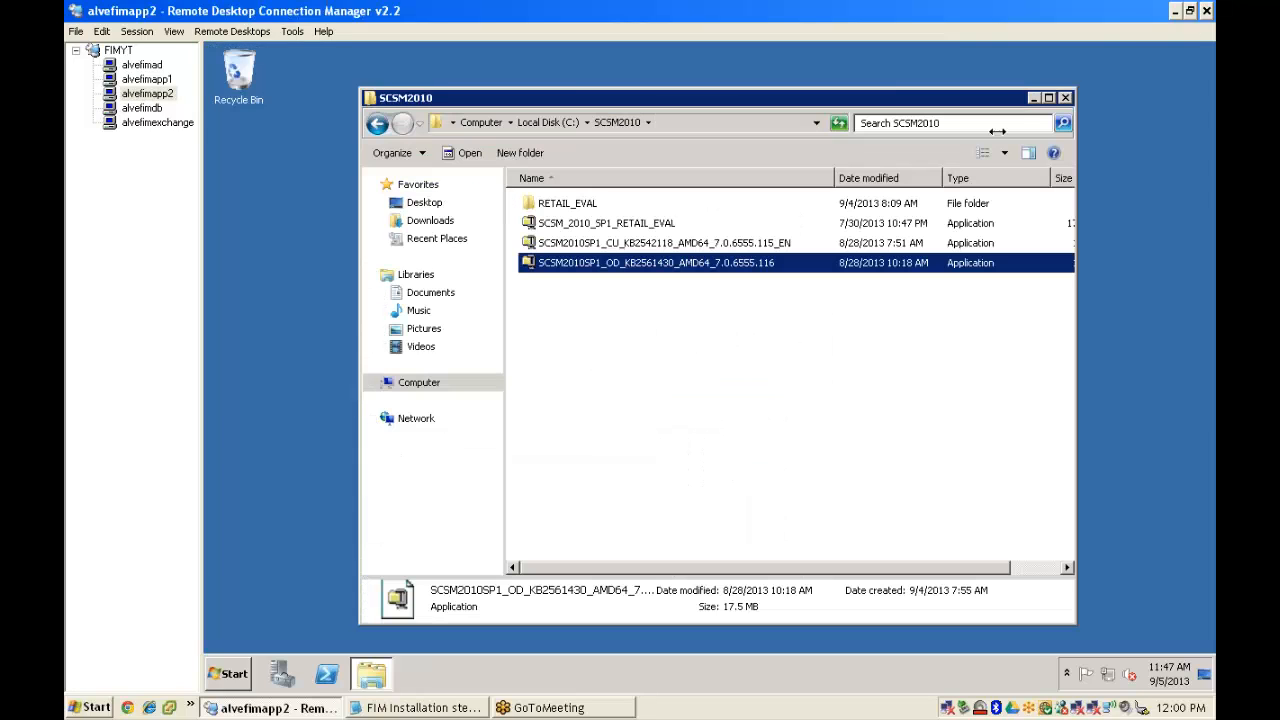
pyautogui.click(1065, 97)
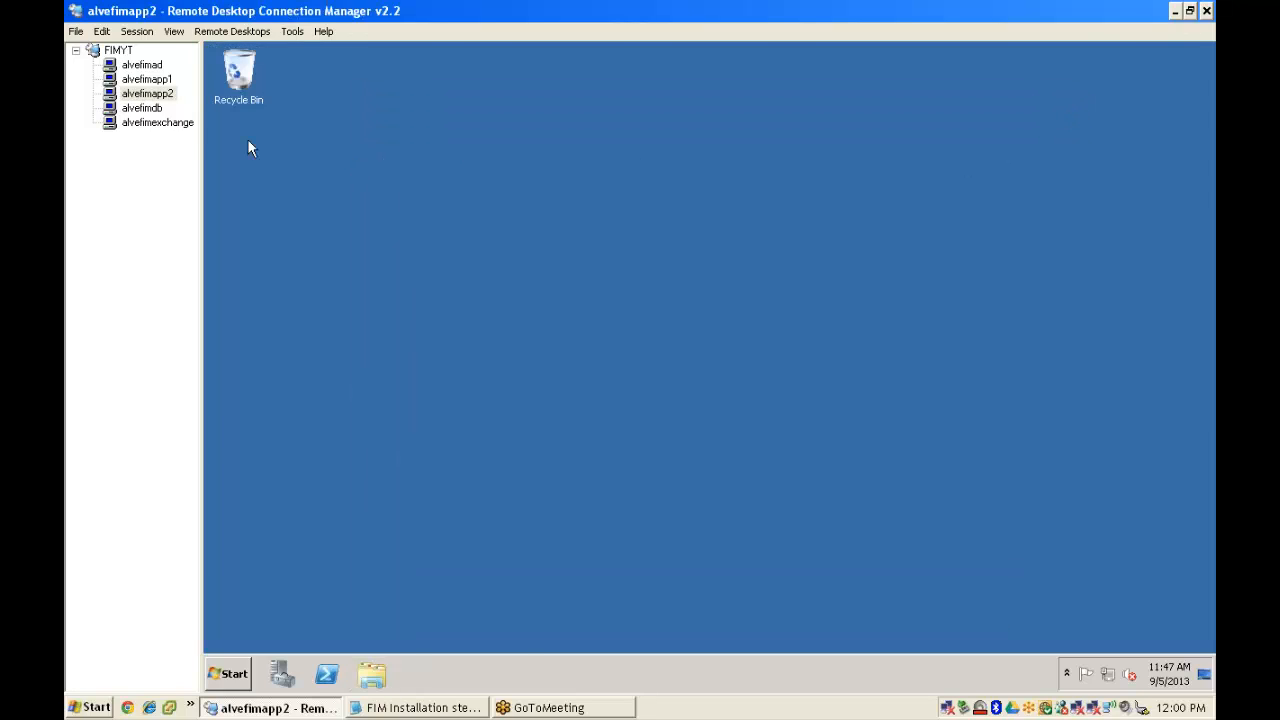
# - Switch to alvefimapp1 and follow the KB2542118 install to its Finalize stage
pyautogui.click(166, 82)
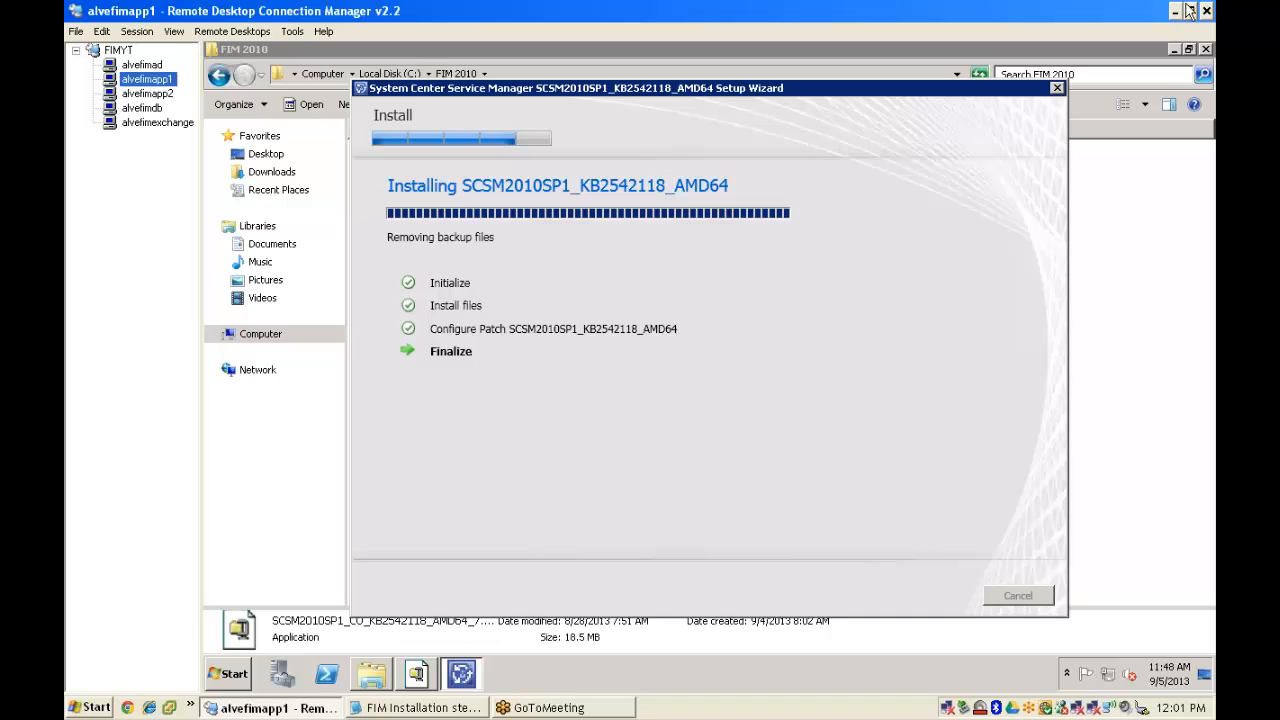
# - Close the KB2542118 setup wizard on alvefimapp1 once it reports success
pyautogui.click(1197, 50)
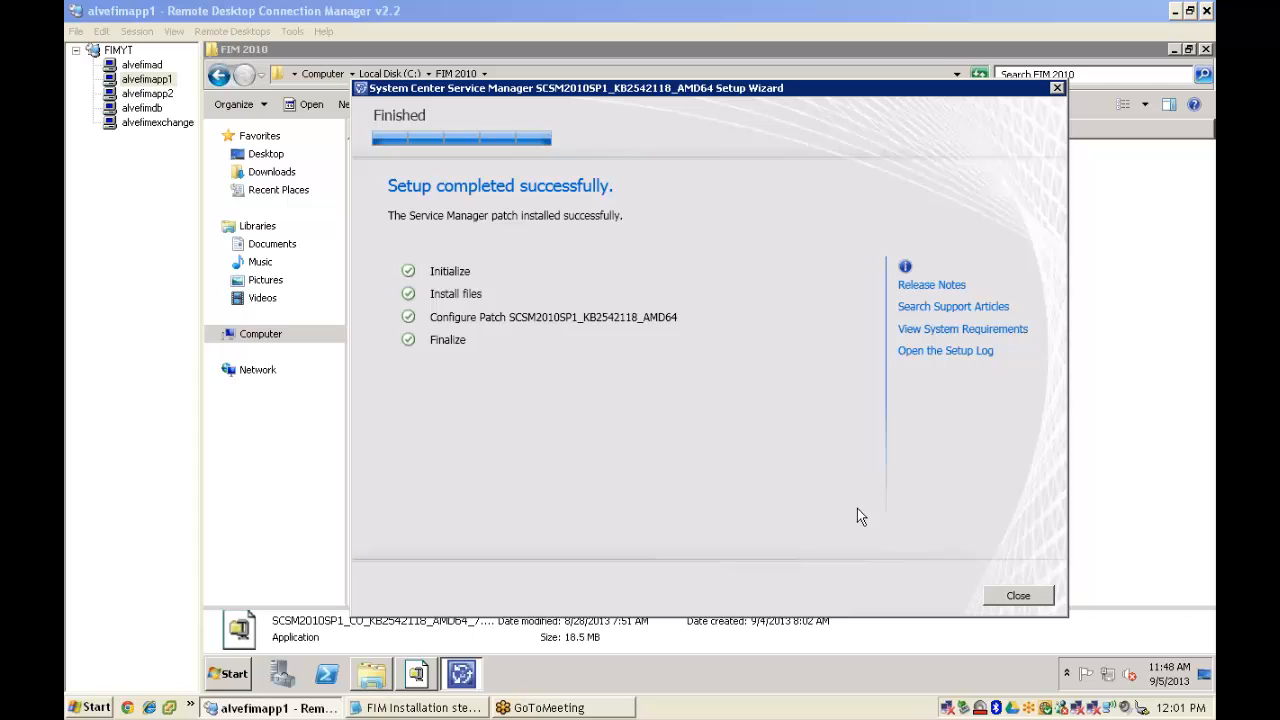
pyautogui.click(1016, 595)
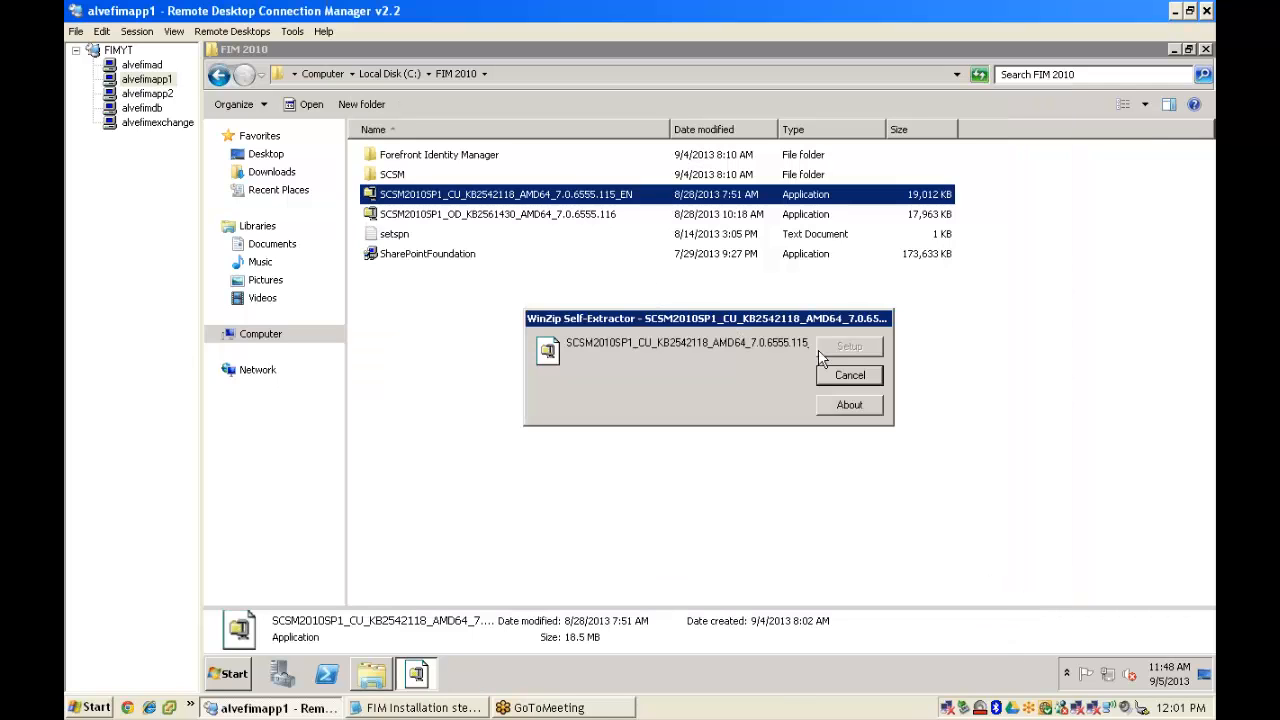
# - Run the KB2561430 installer on alvefimapp1, allow it past the security warning, and accept the license
pyautogui.doubleClick(480, 218)
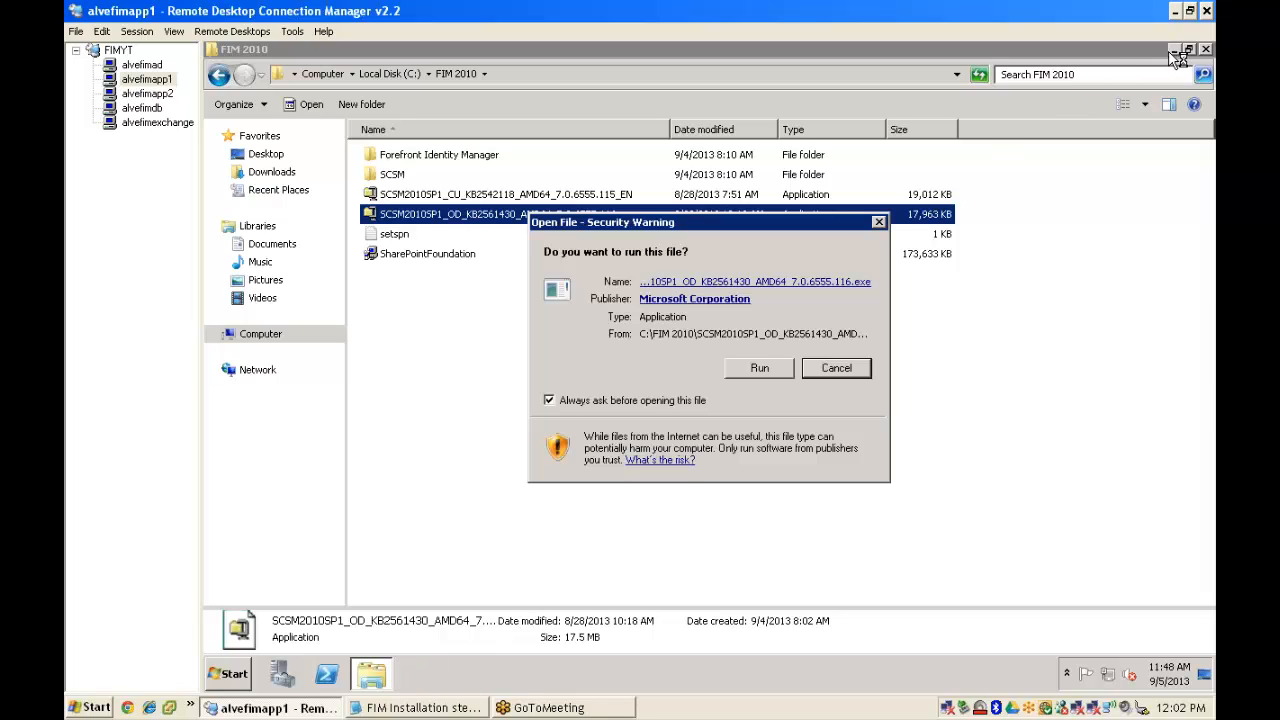
pyautogui.click(760, 370)
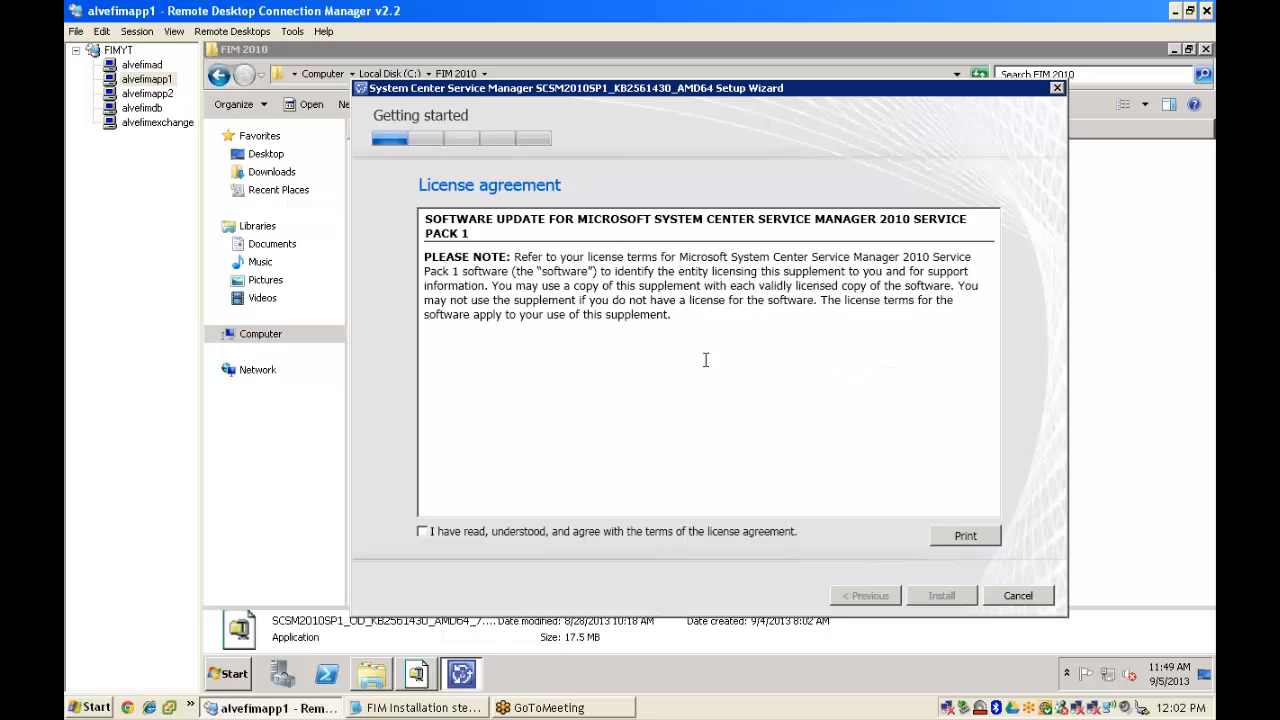
pyautogui.click(488, 540)
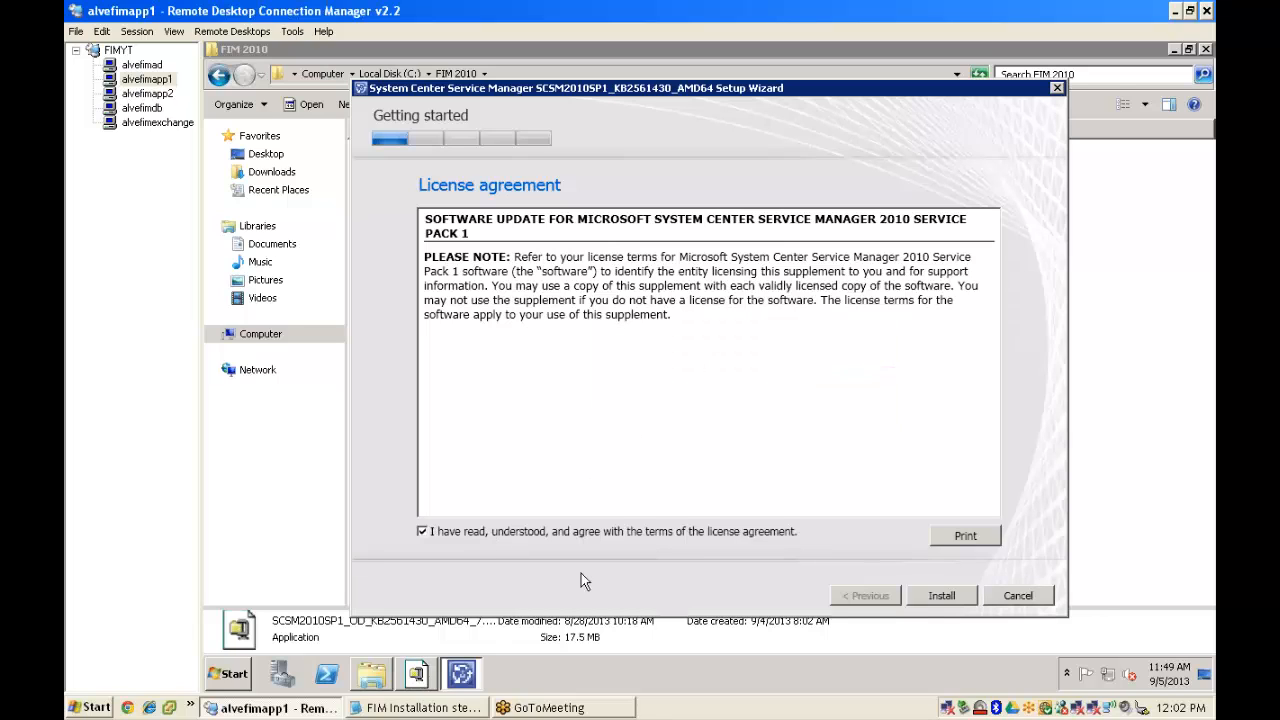
# - Start installing the KB2561430 patch on alvefimapp1 and close the FIM 2010 folder window
pyautogui.click(942, 595)
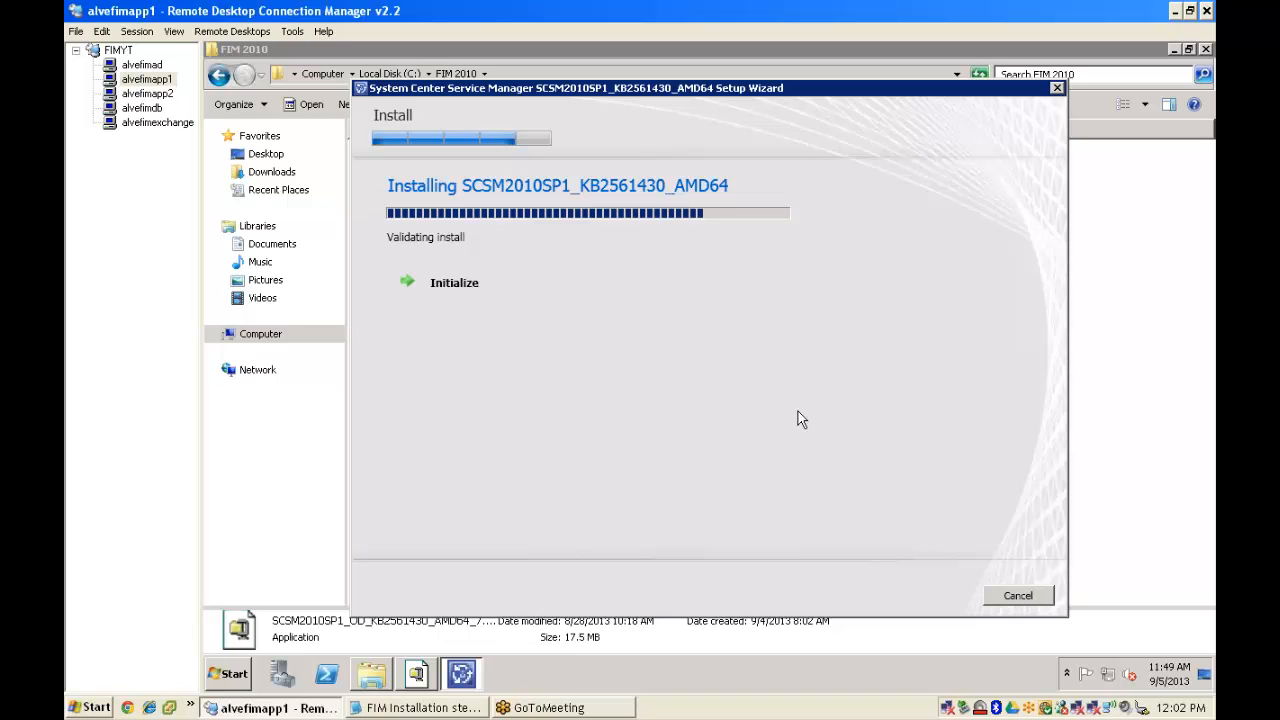
pyautogui.click(1199, 45)
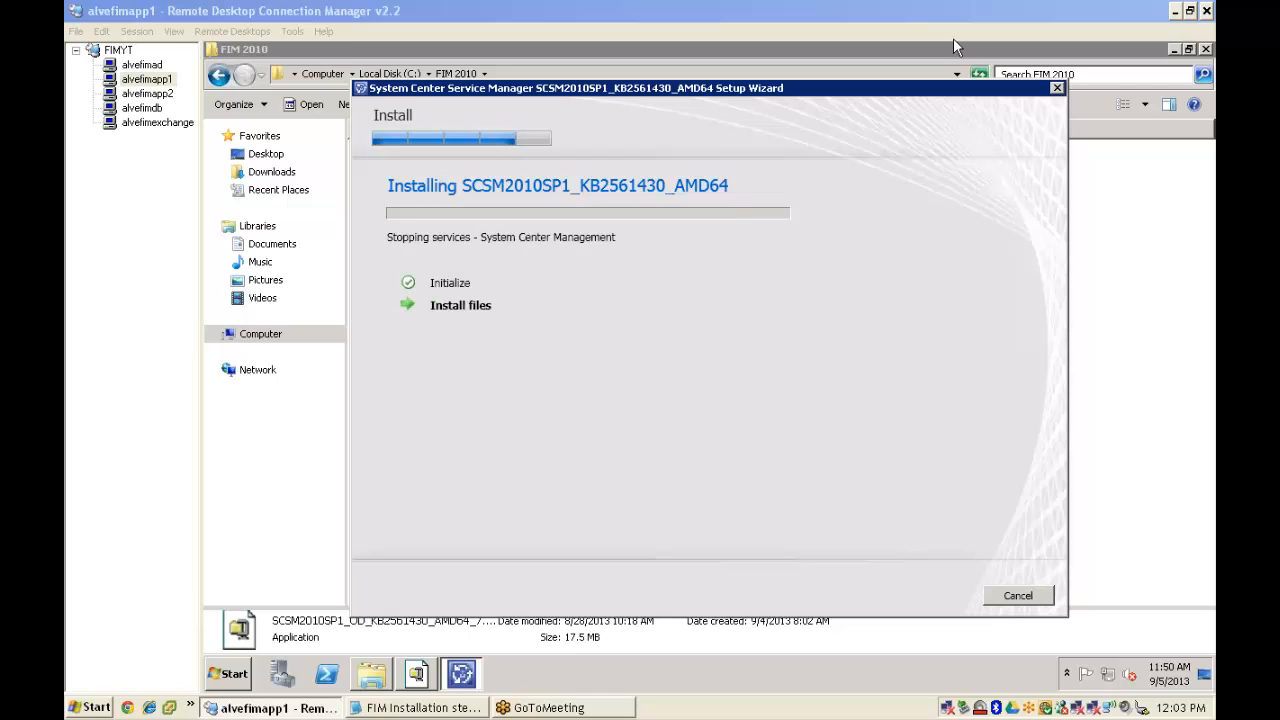
pyautogui.click(841, 18)
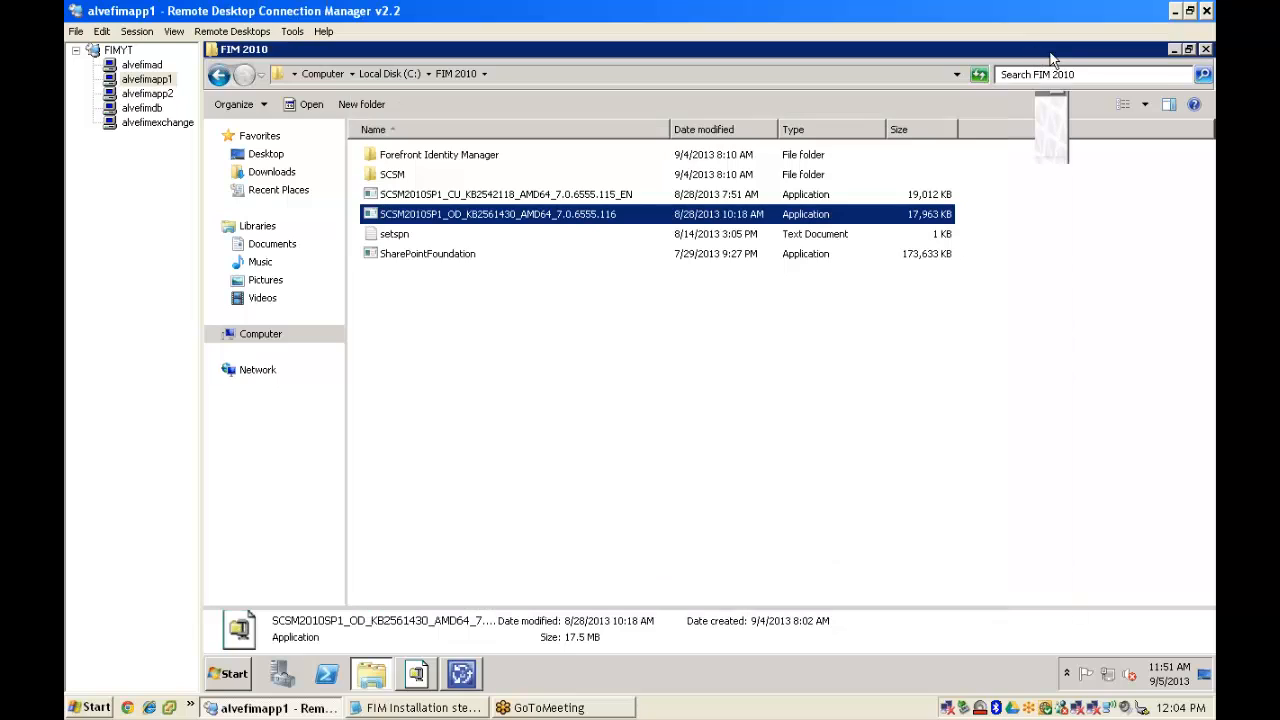
pyautogui.rightClick(1035, 48)
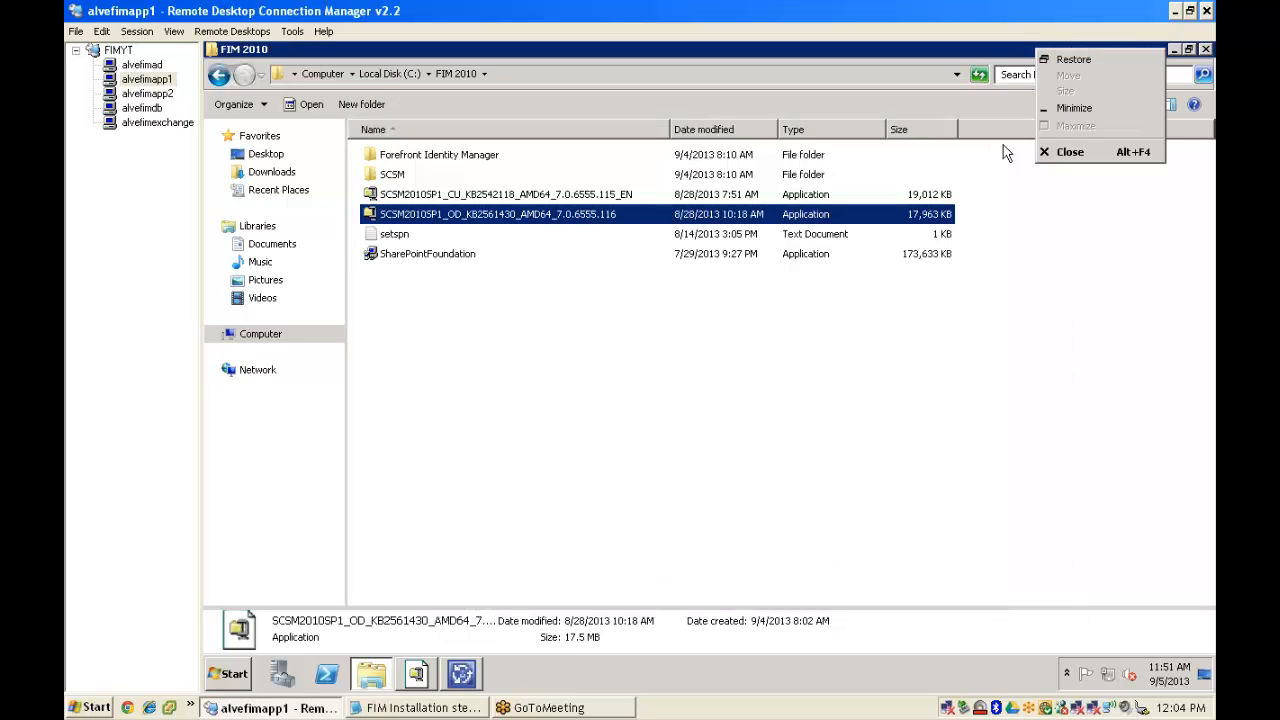
pyautogui.click(1069, 152)
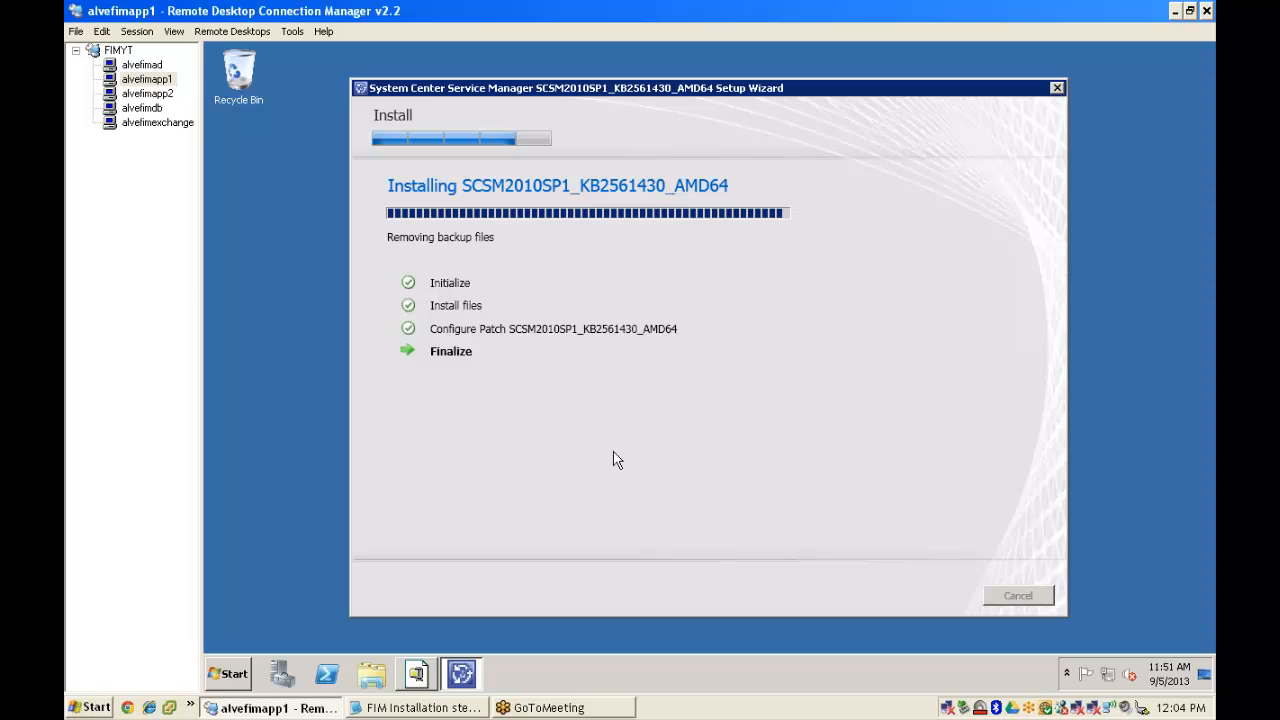
# - Launch Service Manager Console from Microsoft System Center > Service Manager 2010, then close the KB2561430 wizard
pyautogui.click(227, 675)
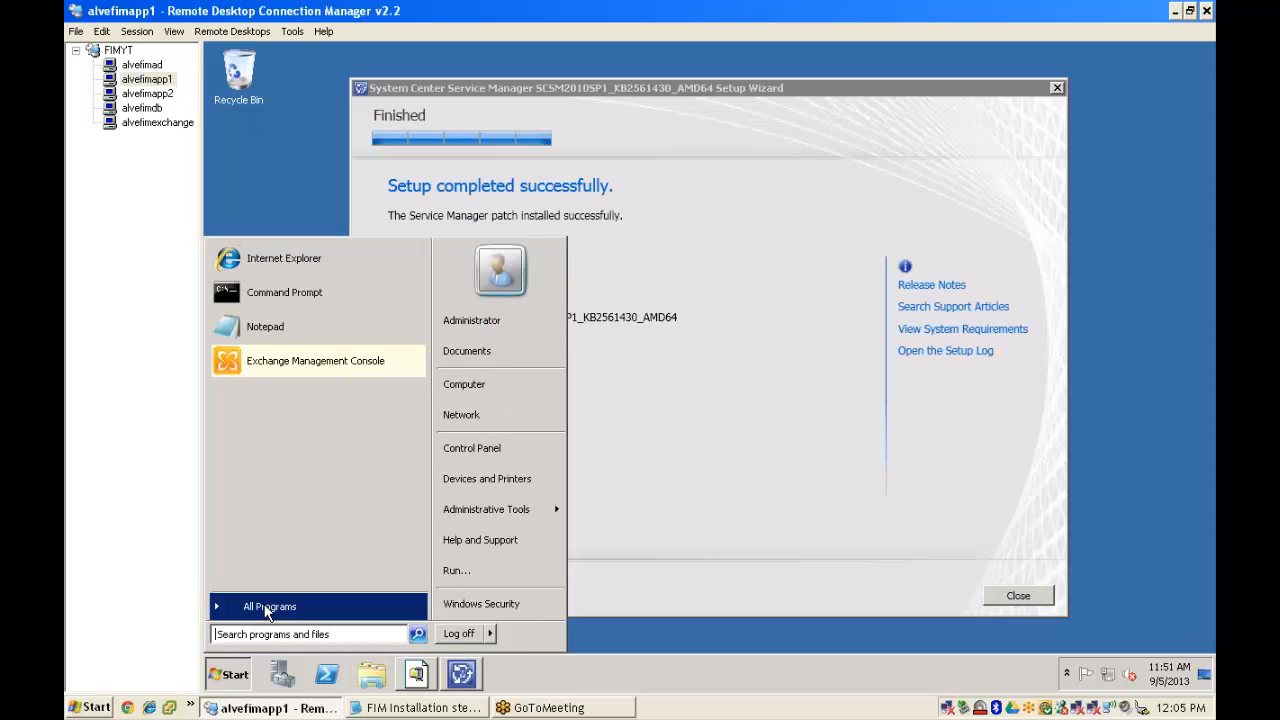
pyautogui.click(265, 607)
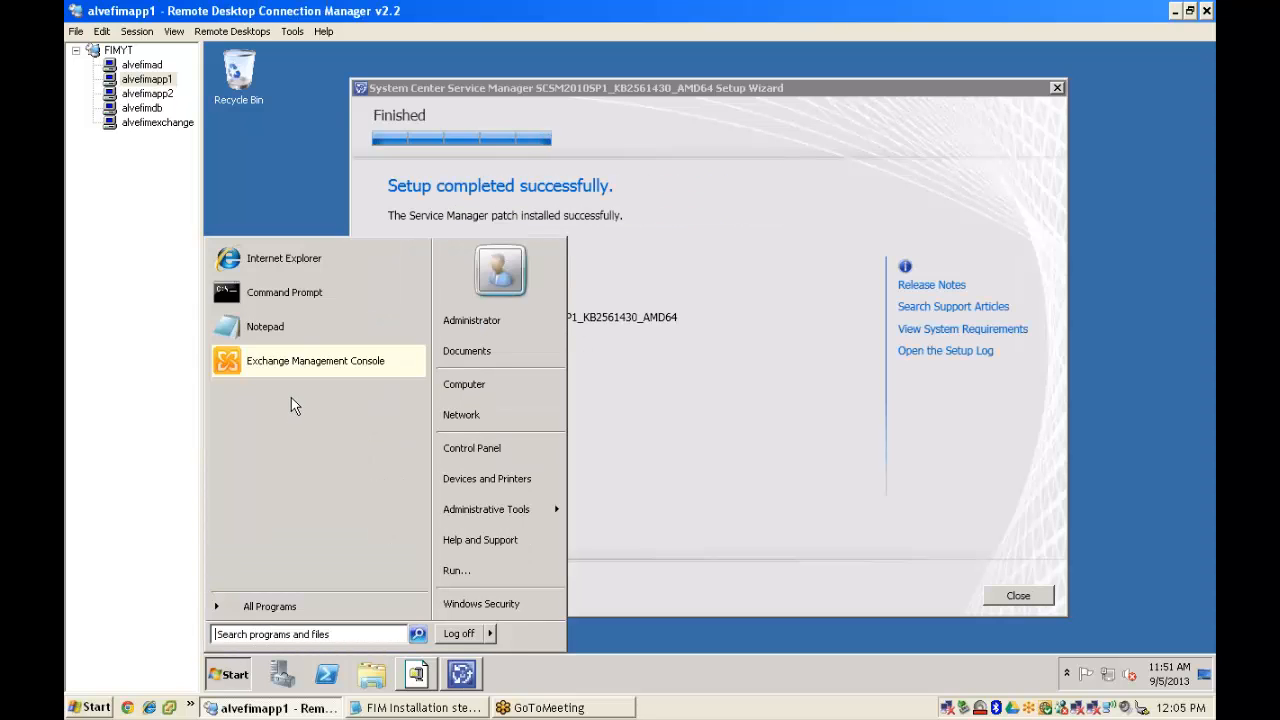
pyautogui.click(255, 606)
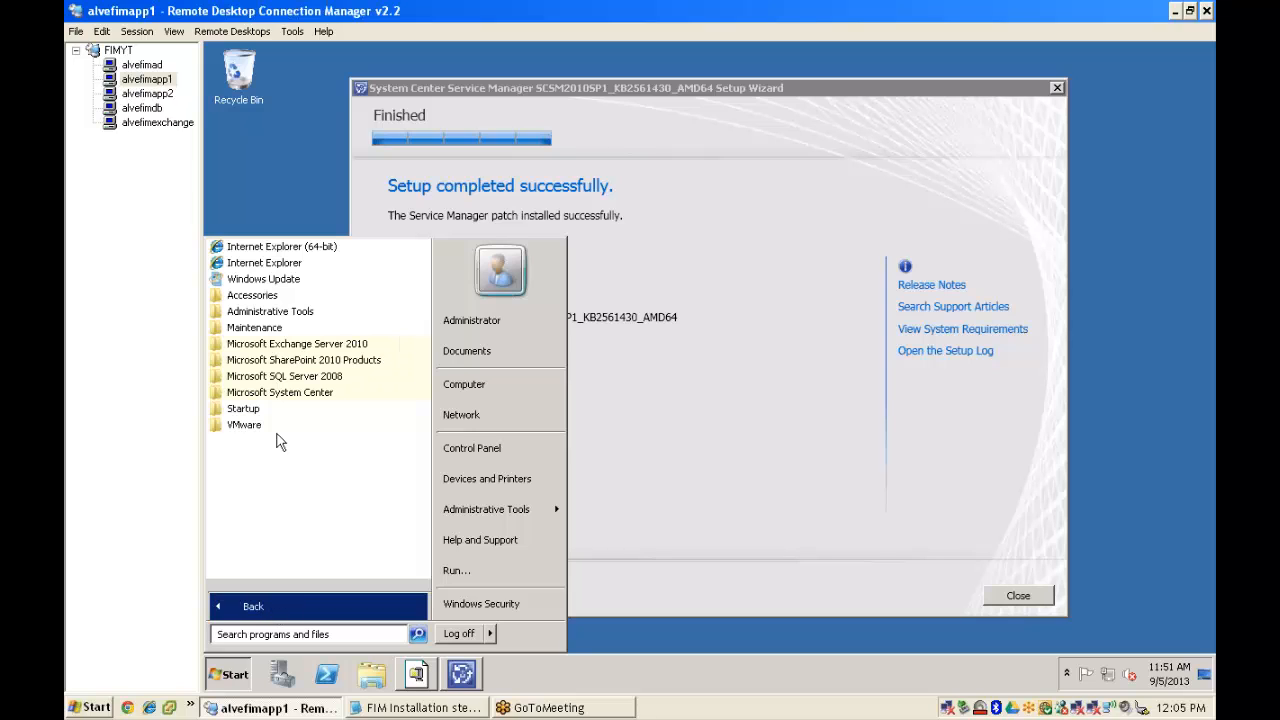
pyautogui.click(282, 393)
pyautogui.click(290, 408)
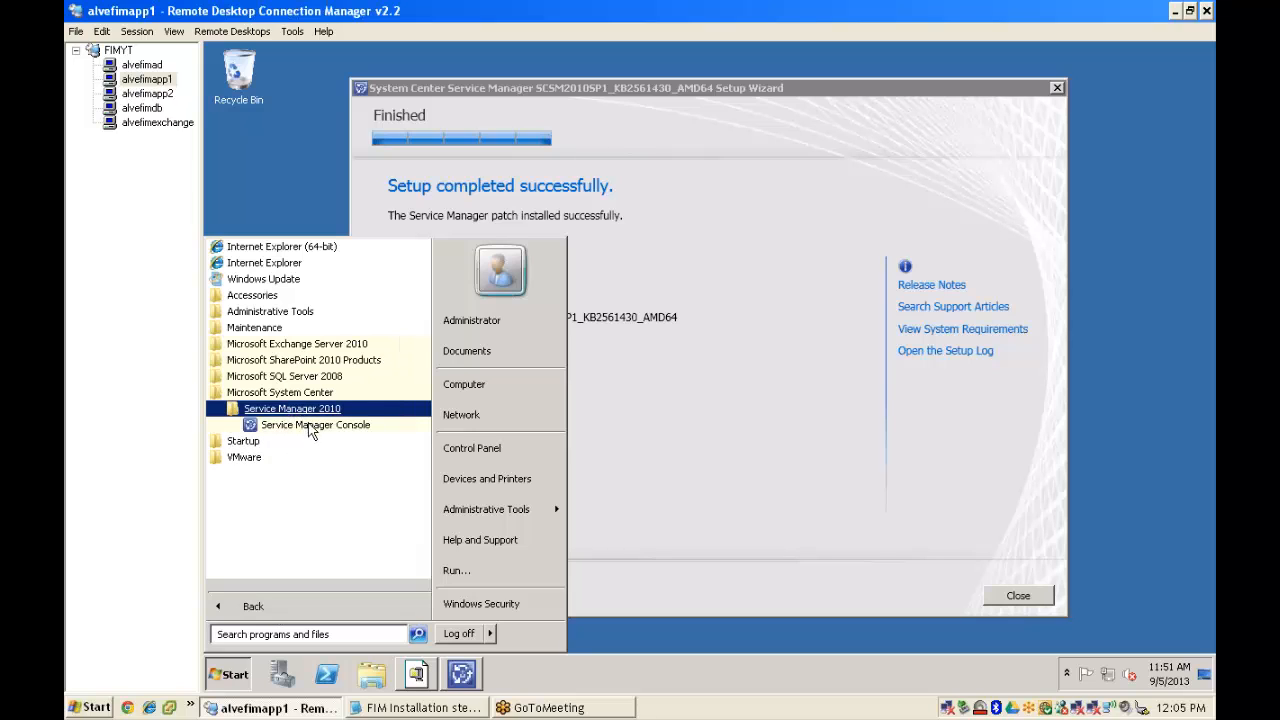
pyautogui.click(330, 427)
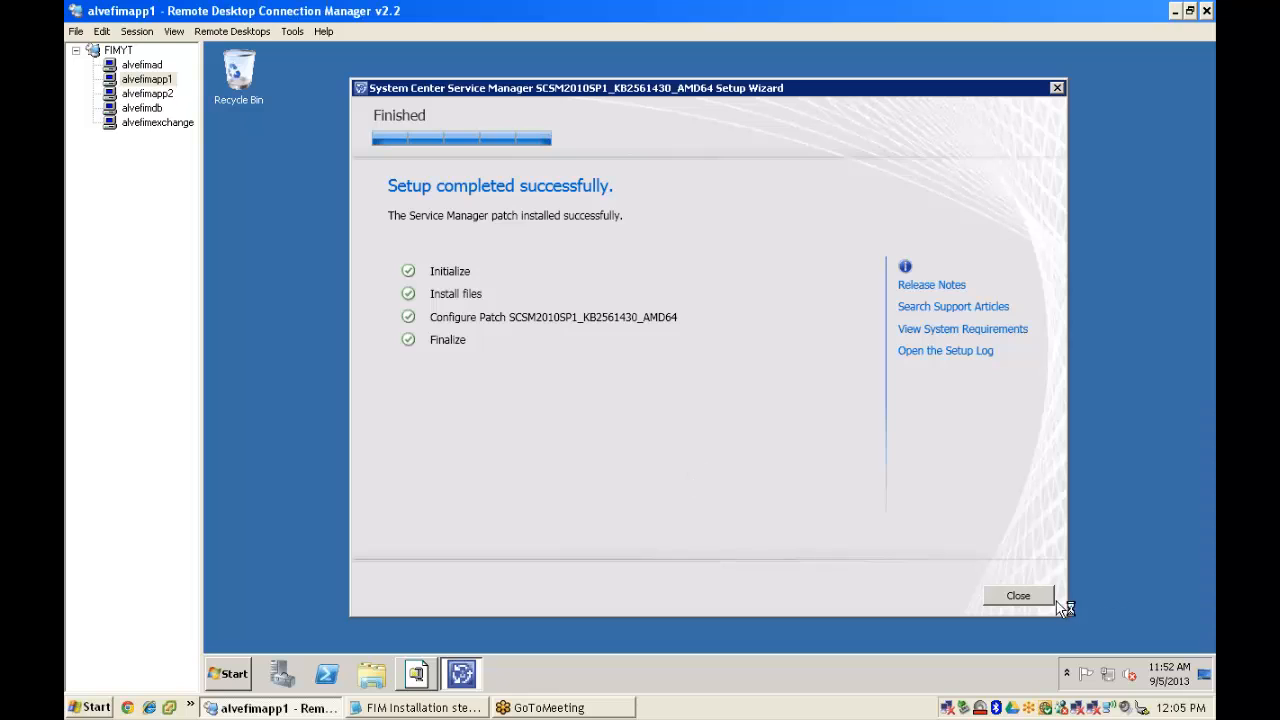
pyautogui.click(1030, 597)
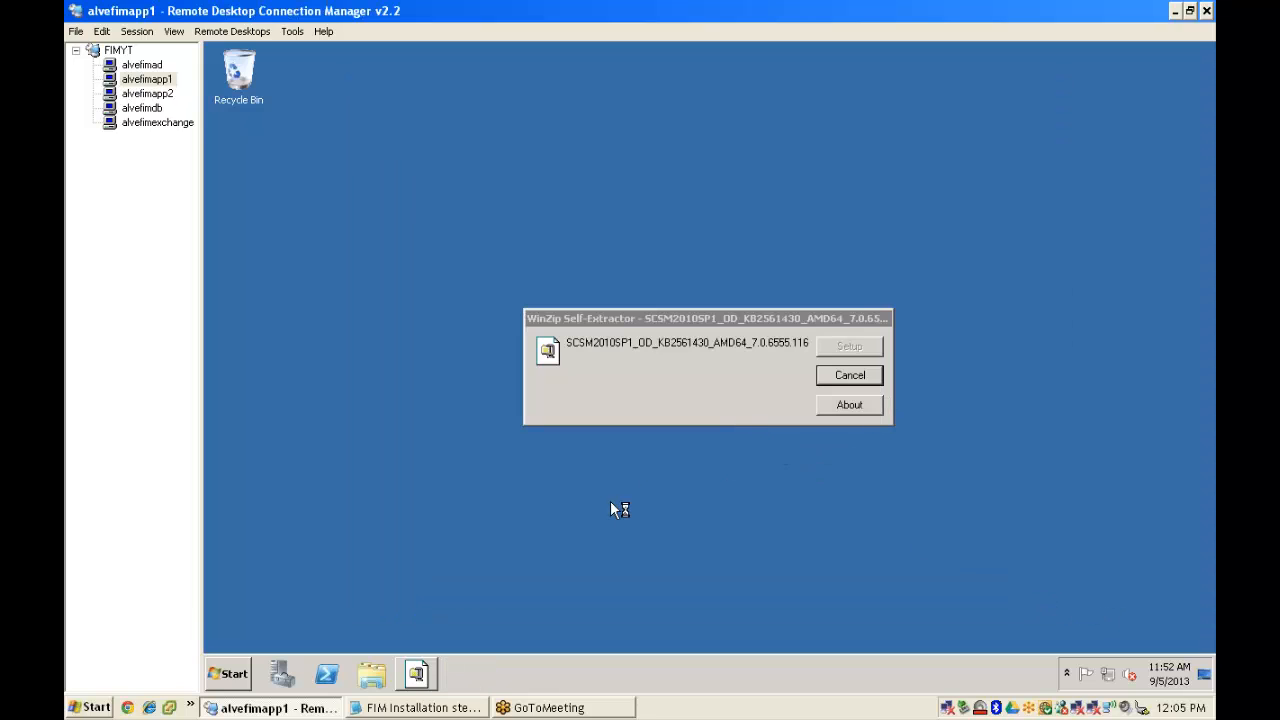
# - Highlight the 'Register Service Manager' data warehouse line in the Notepad notes, then minimize Notepad
pyautogui.click(440, 707)
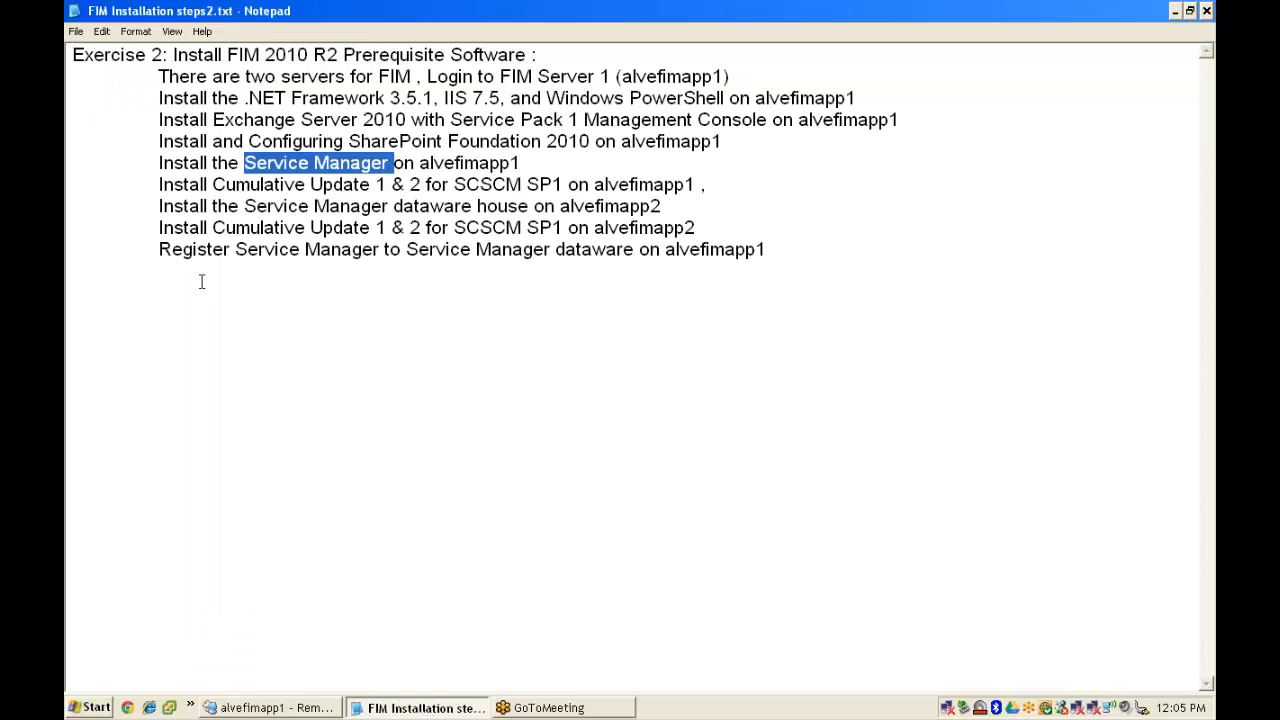
pyautogui.click(159, 249)
pyautogui.moveTo(160, 249); pyautogui.dragTo(787, 251)
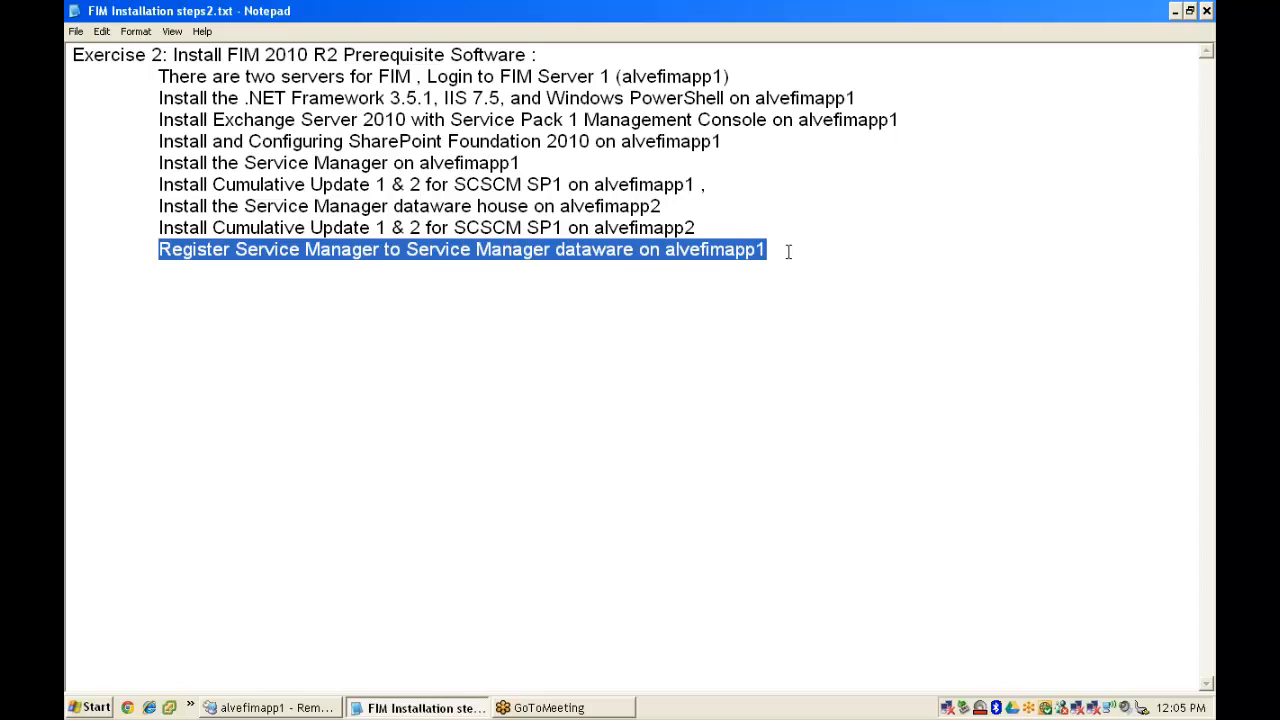
pyautogui.click(1175, 10)
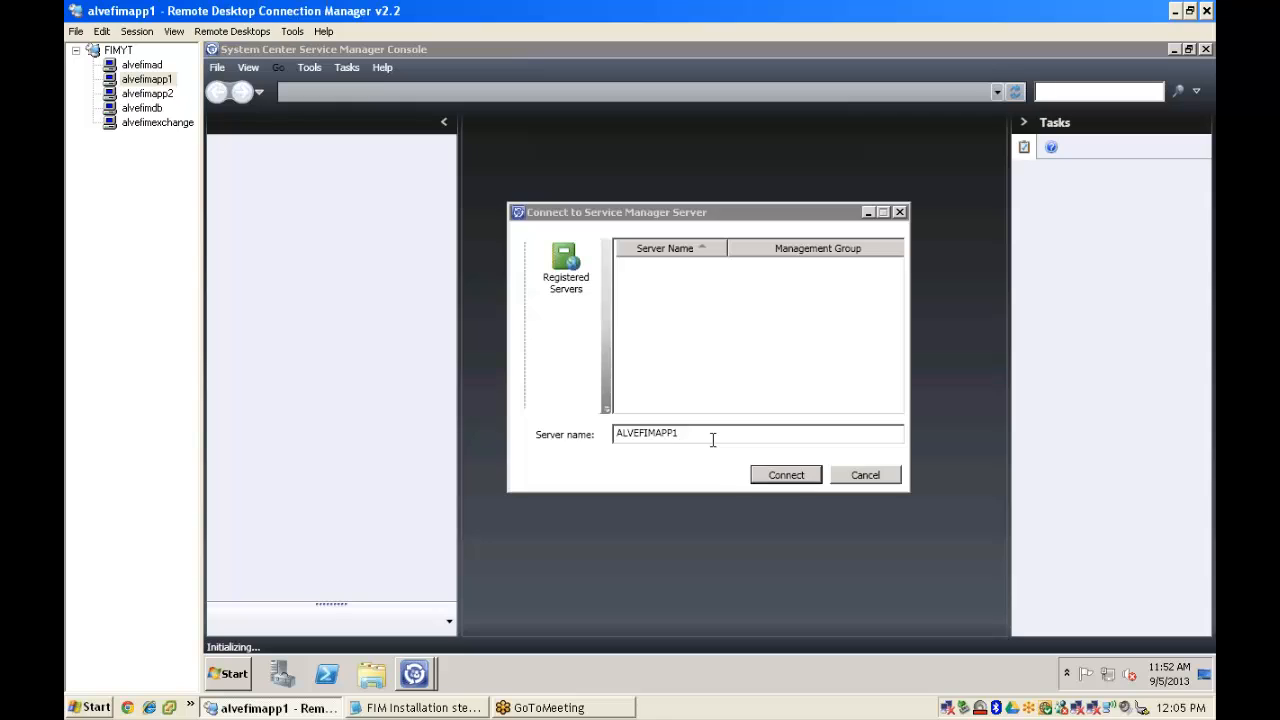
# - Connect the Service Manager Console to server ALVEFIMAPP1
pyautogui.click(786, 476)
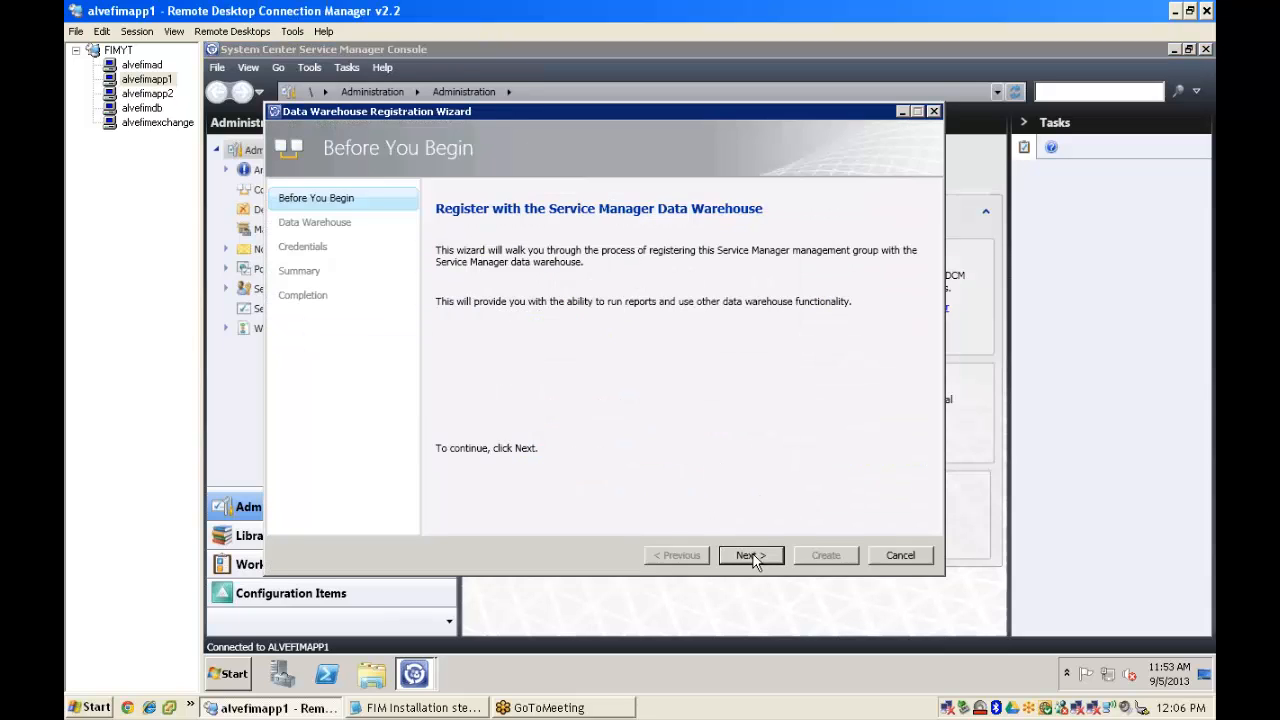
# - Register with data warehouse server alvefimapp2, testing the connection and keeping the offered Run As account
pyautogui.click(750, 556)
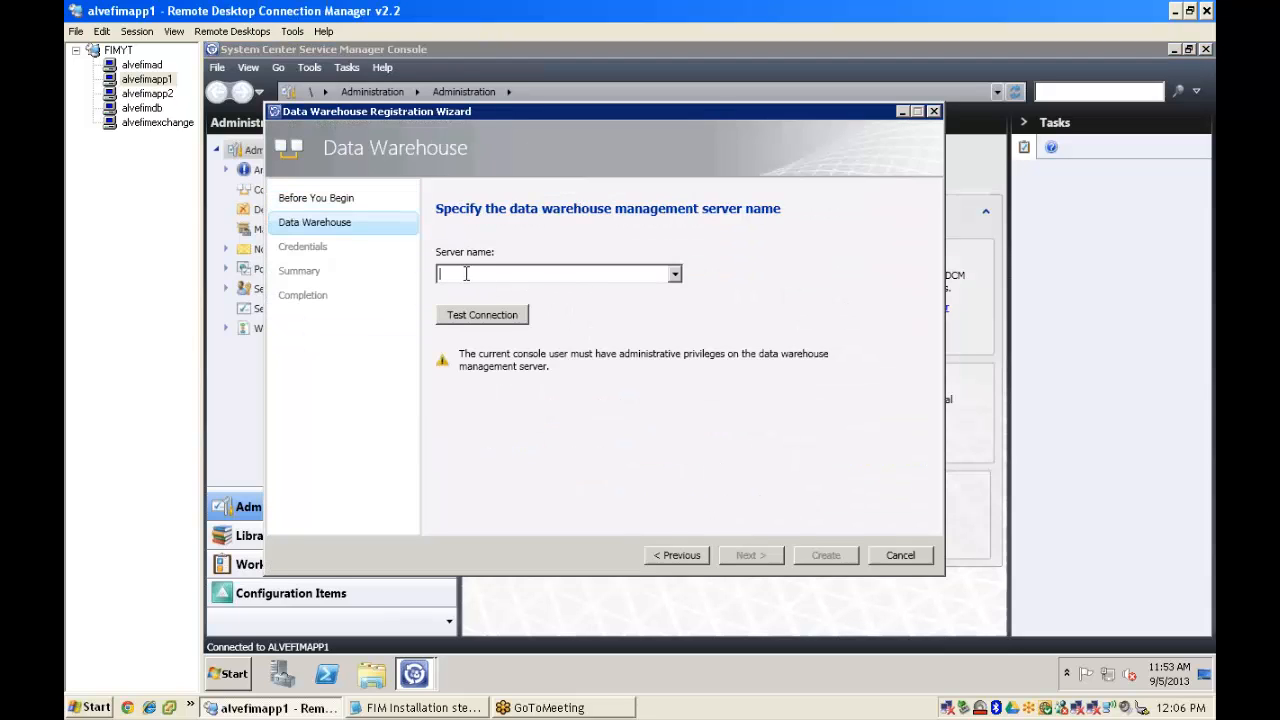
pyautogui.write('alvefimapp2')
pyautogui.click(483, 316)
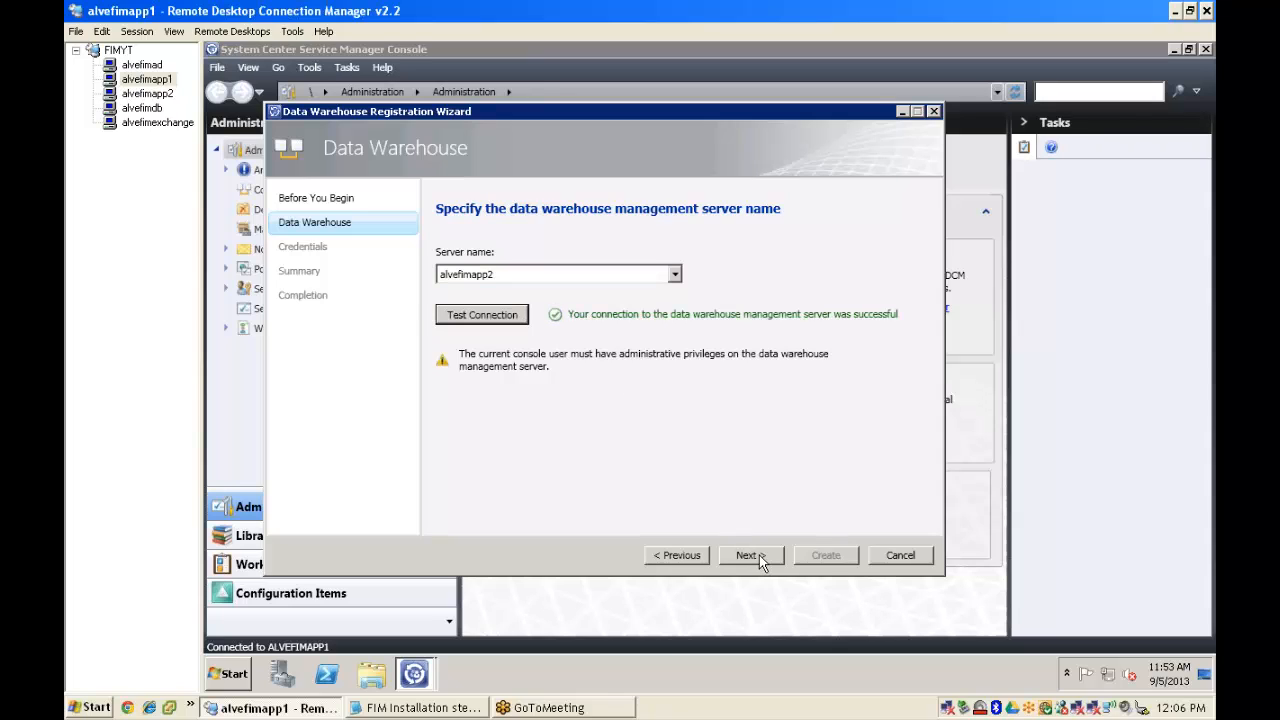
pyautogui.click(750, 555)
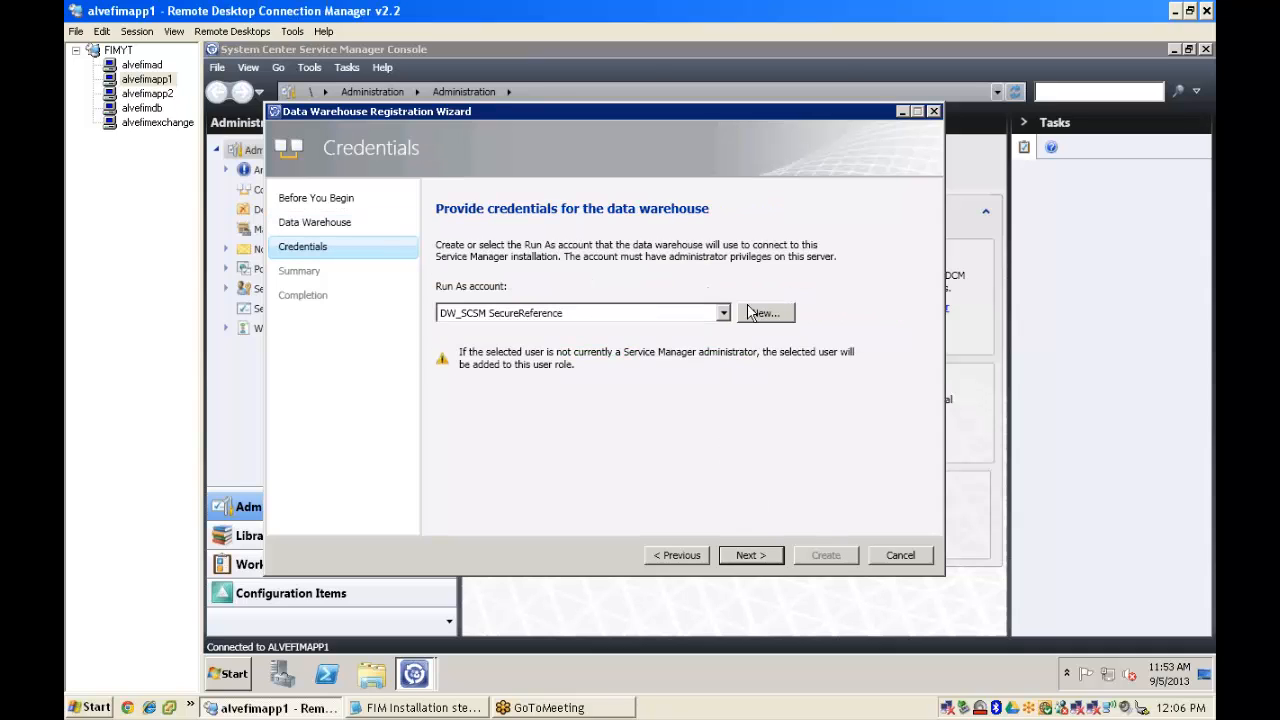
pyautogui.click(764, 560)
pyautogui.click(838, 558)
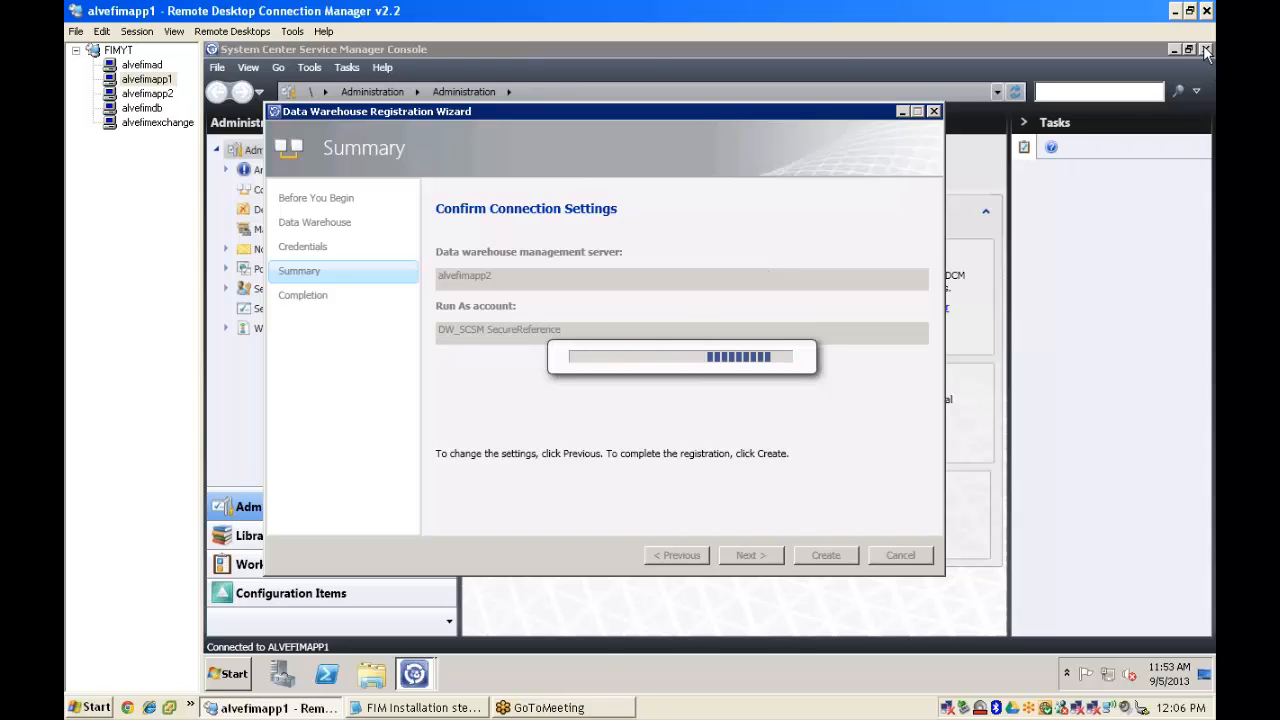
pyautogui.click(420, 707)
# - Select all the text of the steps list in Notepad
pyautogui.click(828, 256)
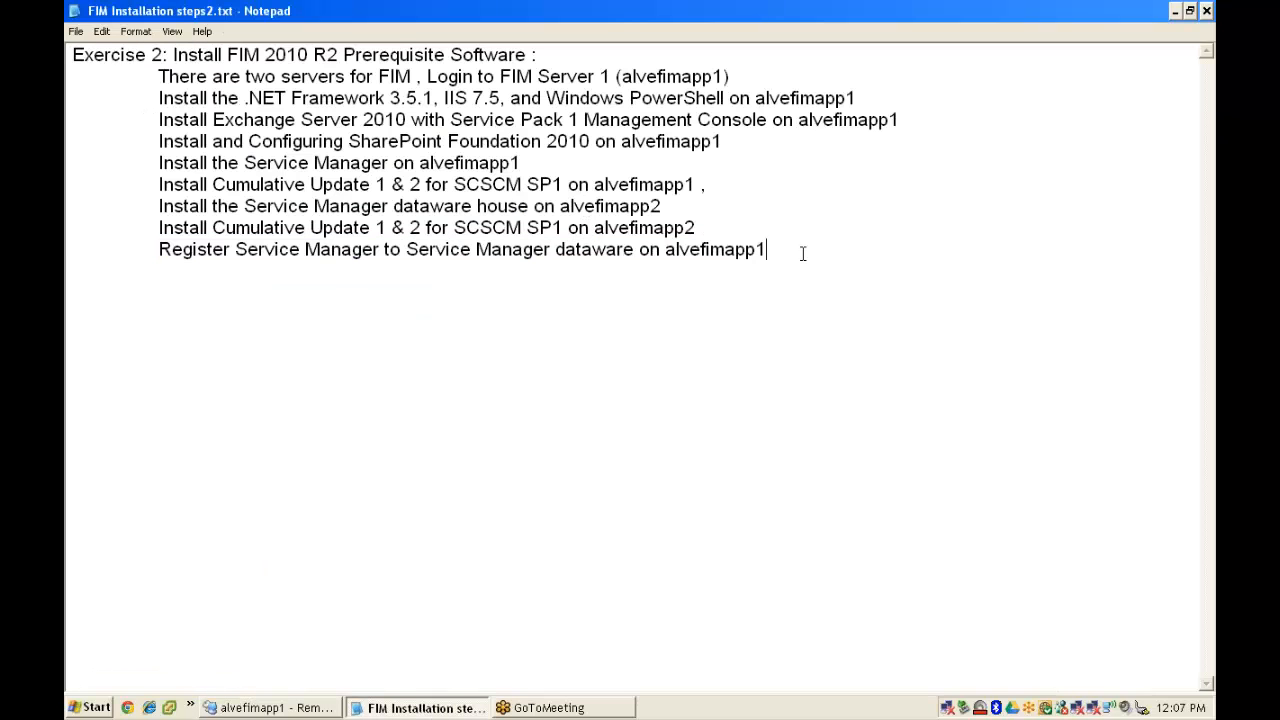
pyautogui.moveTo(777, 250); pyautogui.dragTo(66, 62)
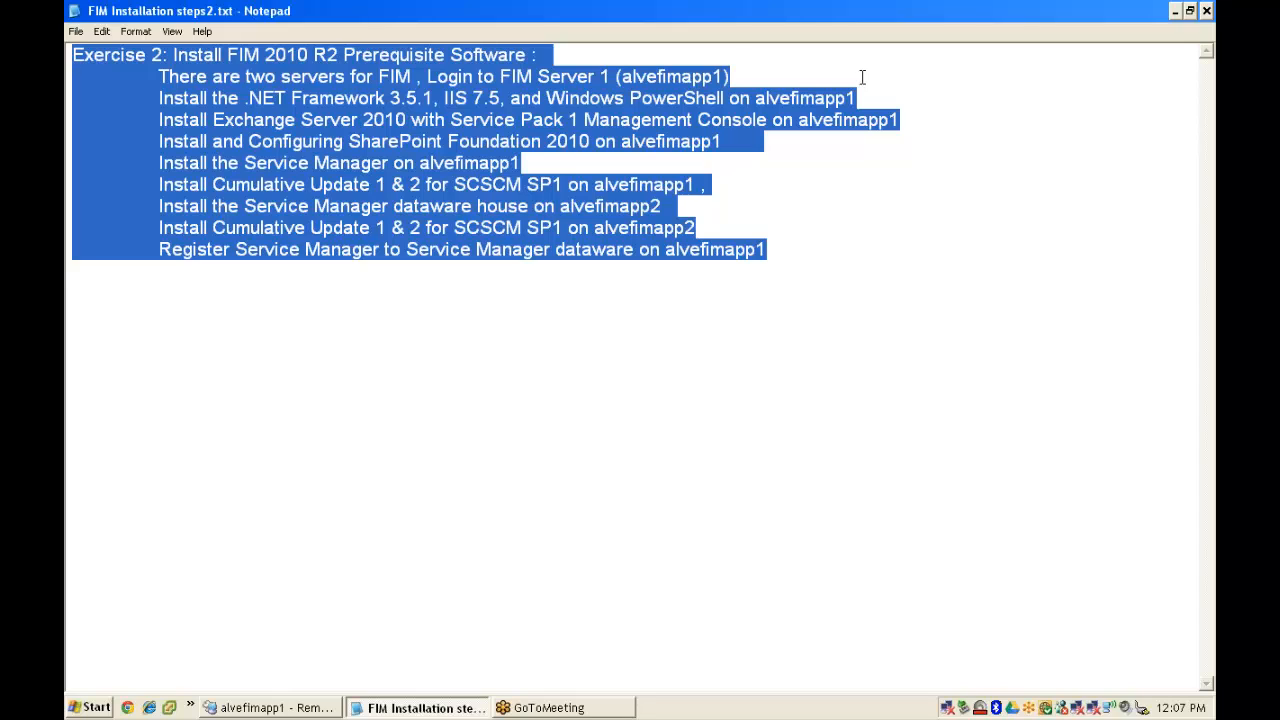
pyautogui.click(954, 39)
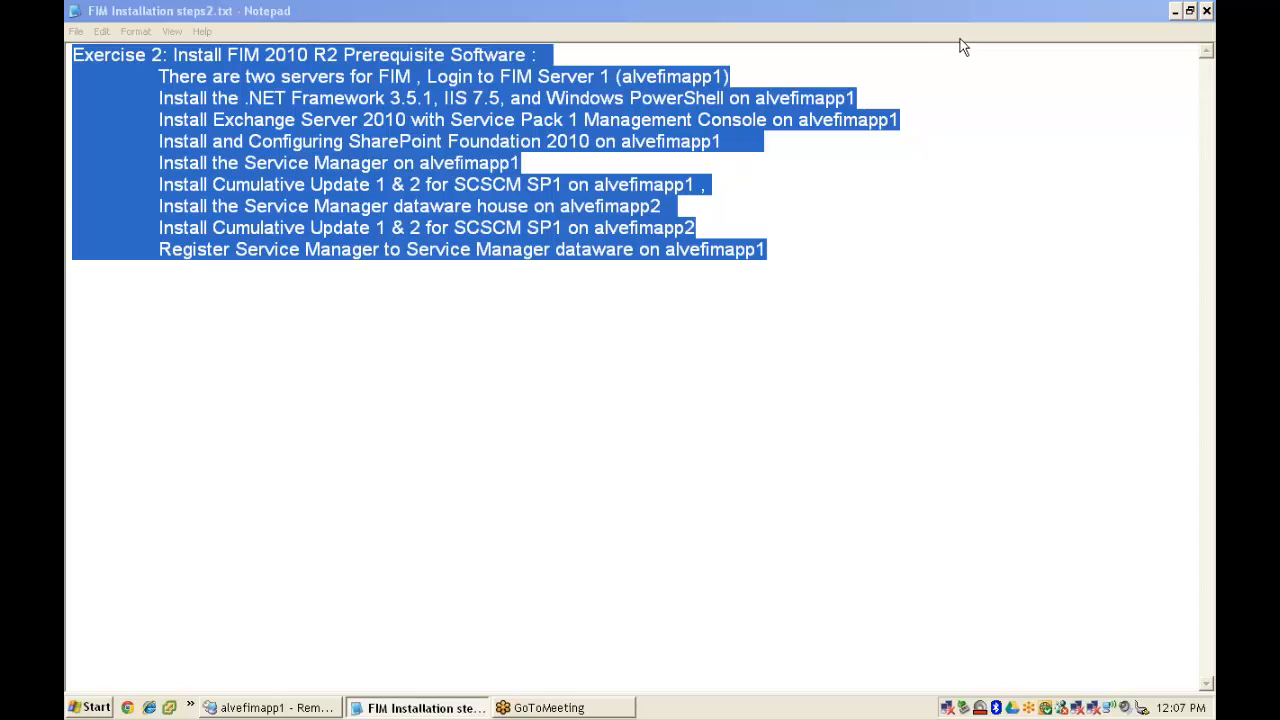
# - Minimize Notepad, acknowledge the report deployment notice, and close the completed Data Warehouse Registration Wizard
pyautogui.click(1175, 10)
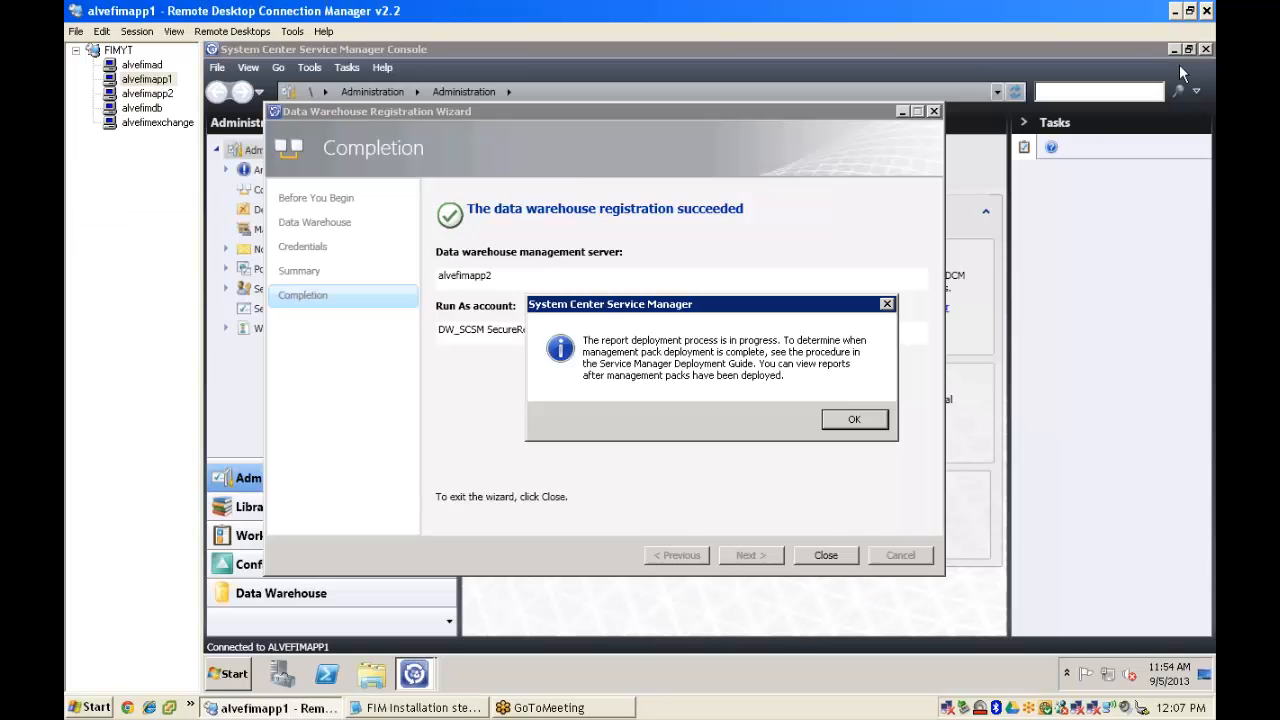
pyautogui.click(855, 422)
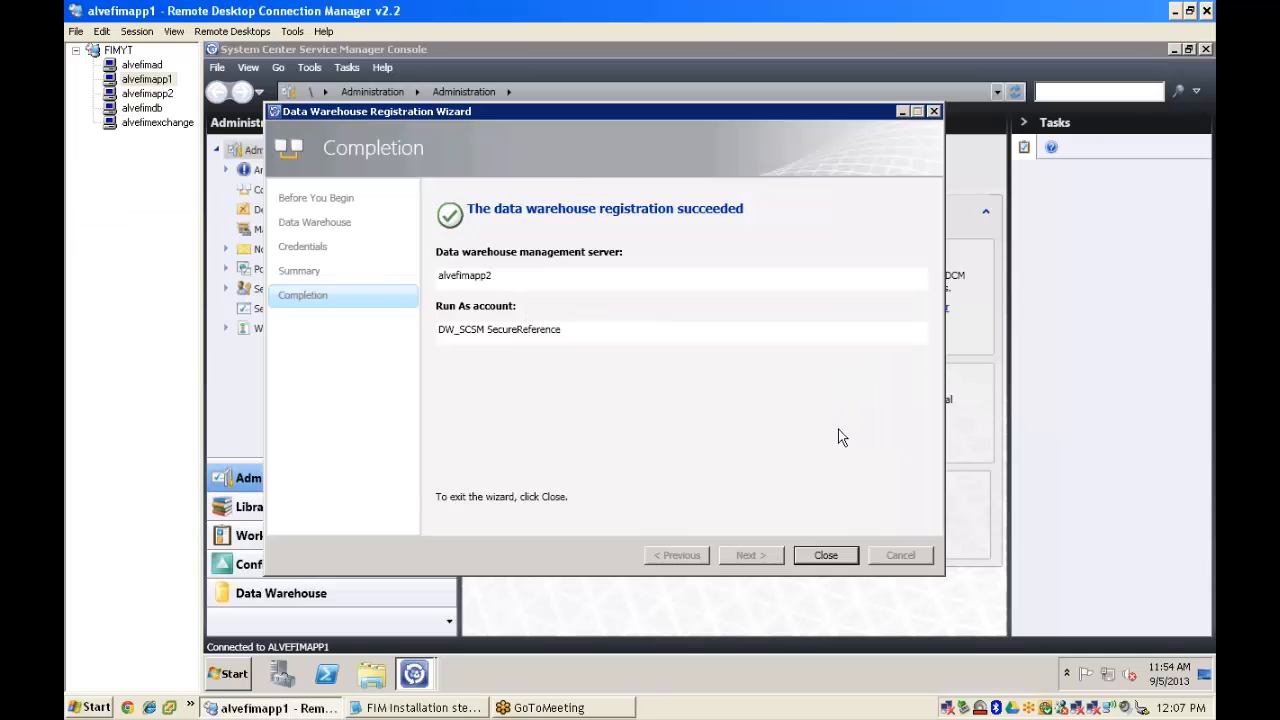
pyautogui.click(826, 556)
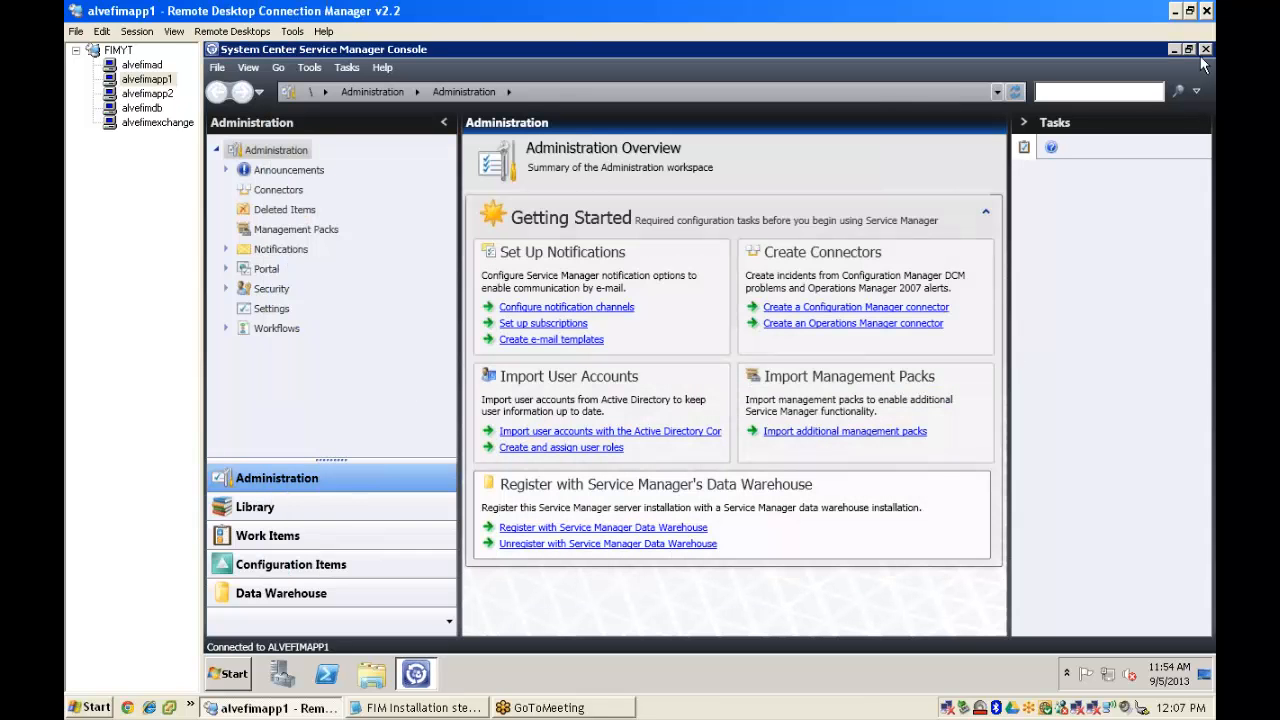